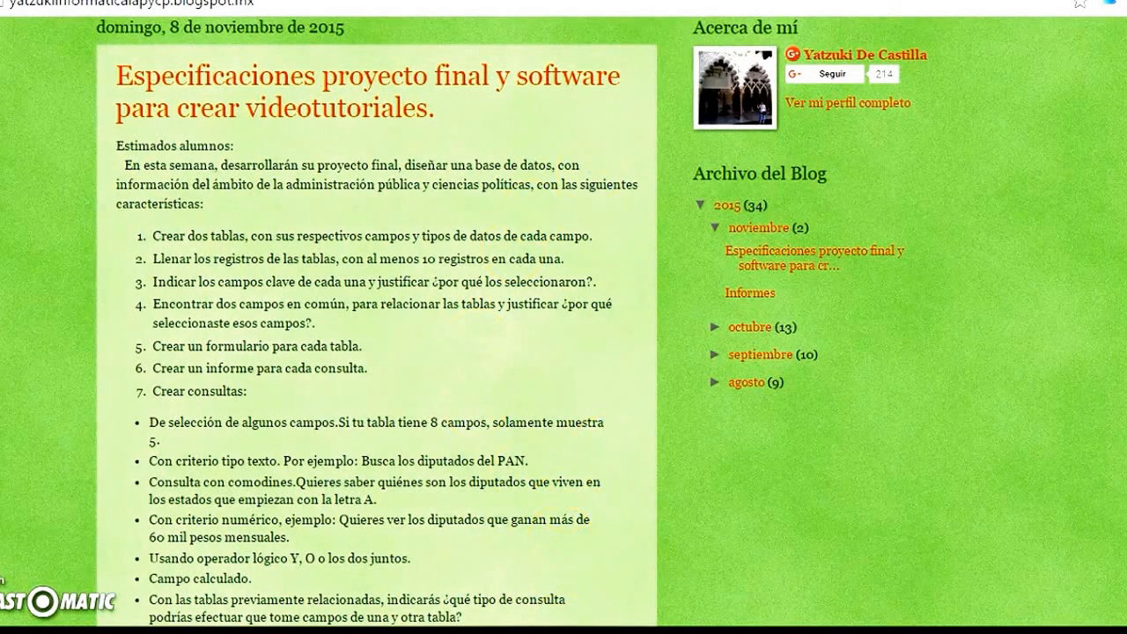
Switch from the project specifications page to the Access database and examine the SENADORES and GRUPO PARLAMENTARIO columns of the SENADO DE LA REPUBLICA table
{"action": "mouse_move", "coordinate": [542, 630]}
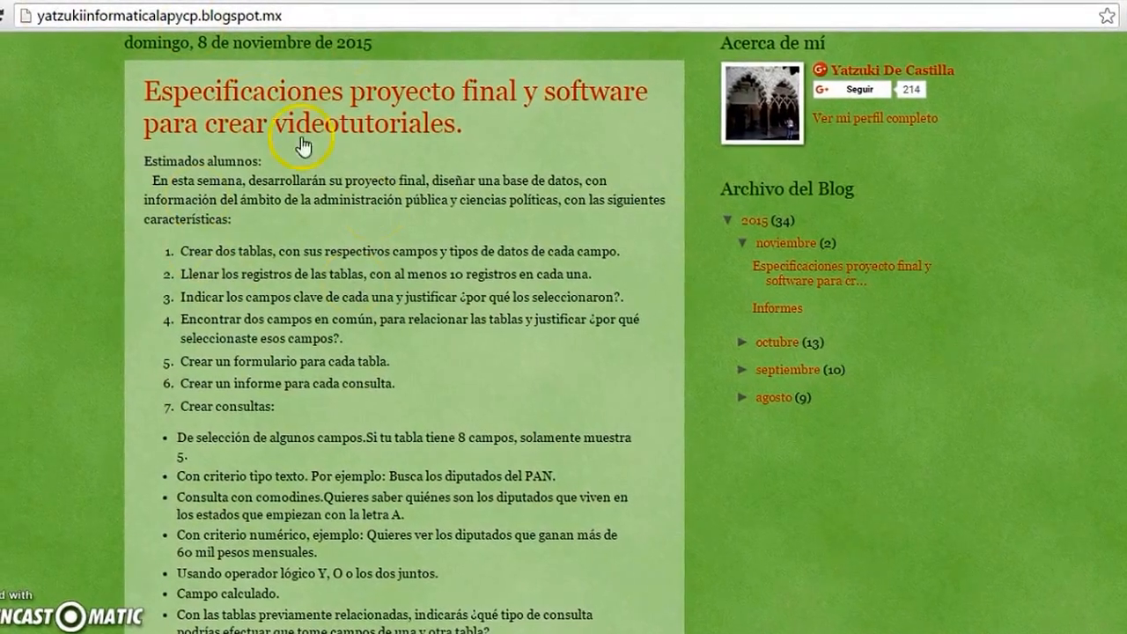
{"action": "left_click", "coordinate": [53, 630]}
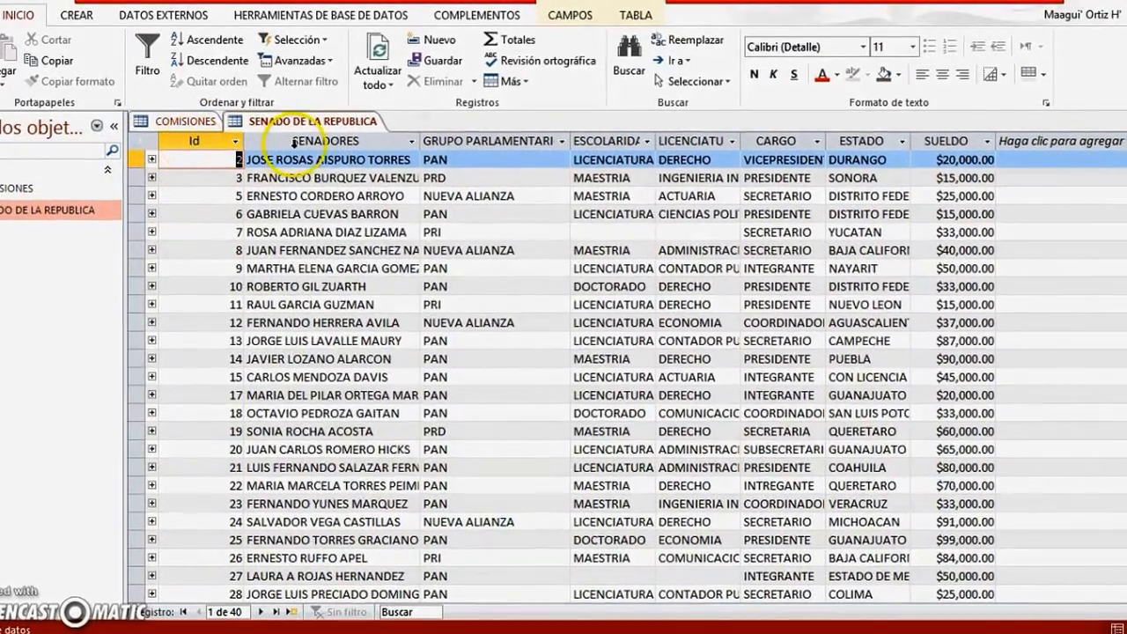
{"action": "left_click", "coordinate": [300, 138]}
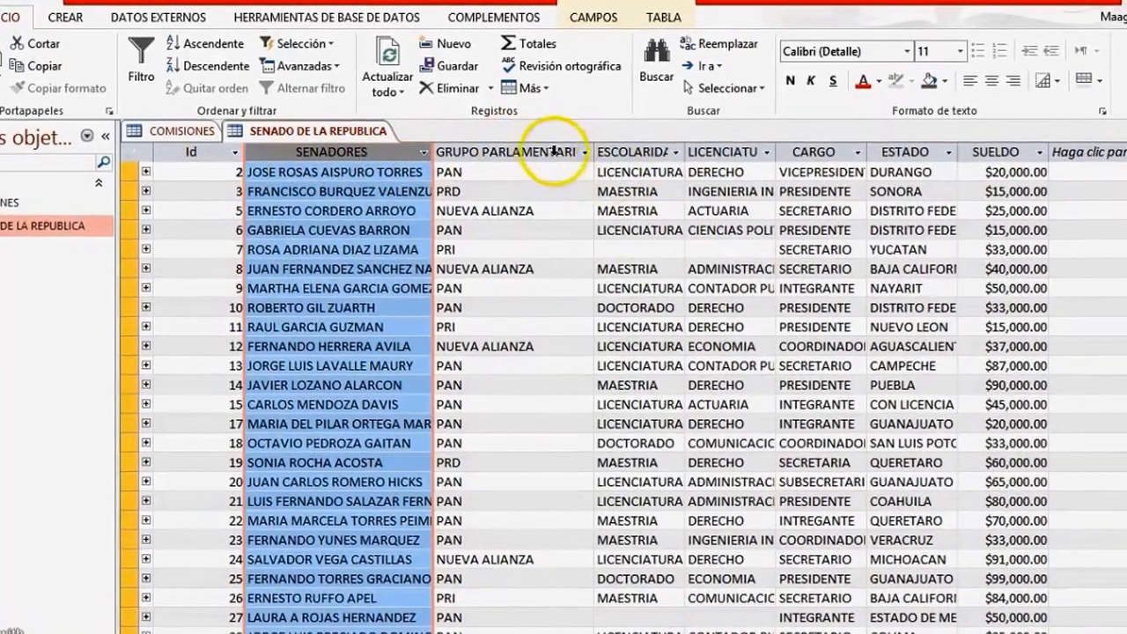
{"action": "left_click", "coordinate": [554, 152]}
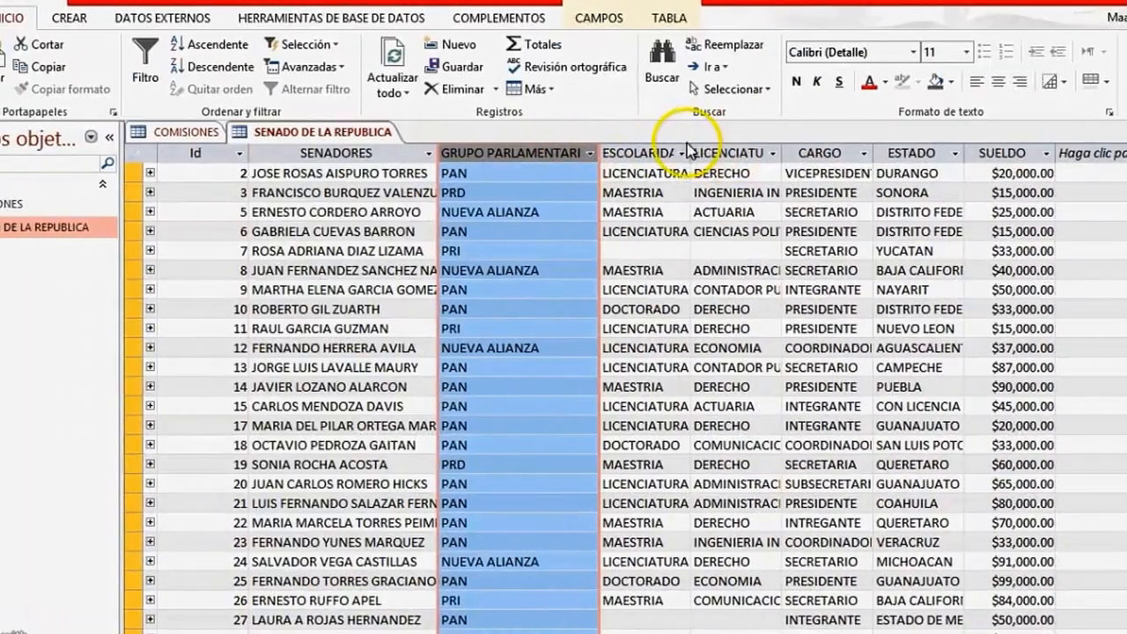
Widen the ESCOLARIDAD and LICENCIATURA columns in the SENADO DE LA REPUBLICA datasheet
{"action": "left_click_drag", "start_coordinate": [681, 151], "coordinate": [712, 152]}
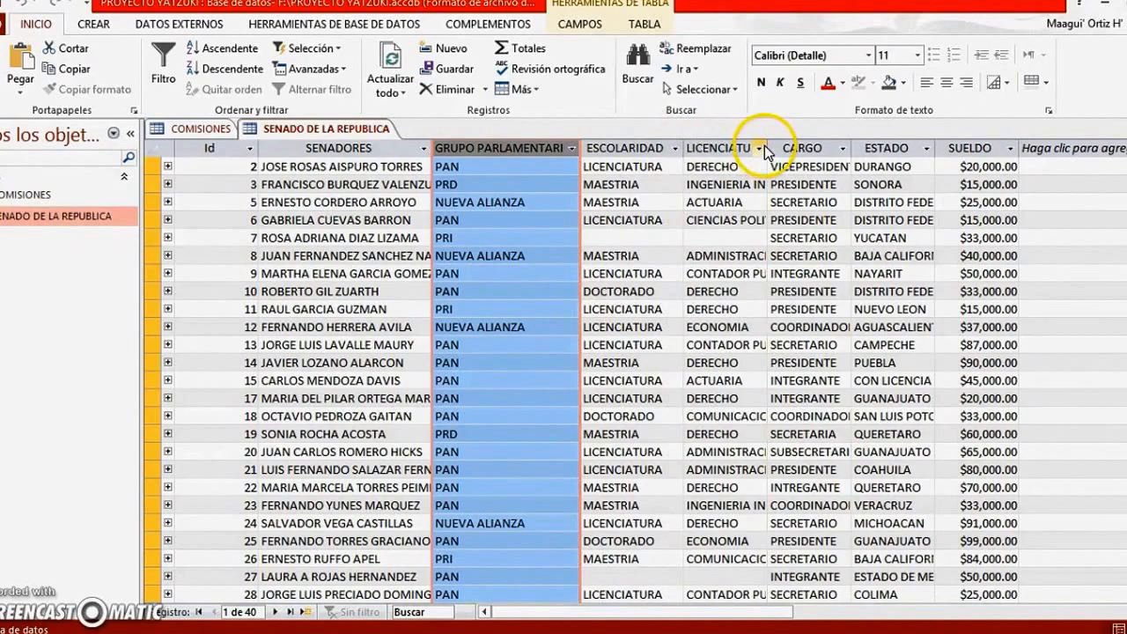
{"action": "left_click", "coordinate": [759, 148]}
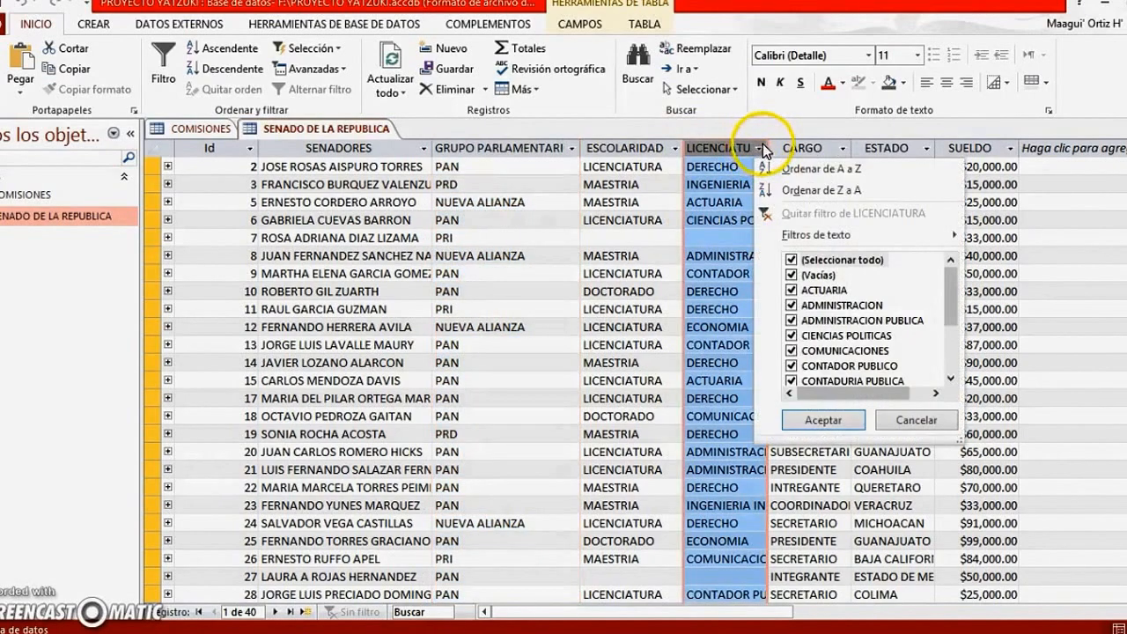
{"action": "left_click", "coordinate": [762, 145]}
{"action": "left_click_drag", "start_coordinate": [768, 143], "coordinate": [779, 143]}
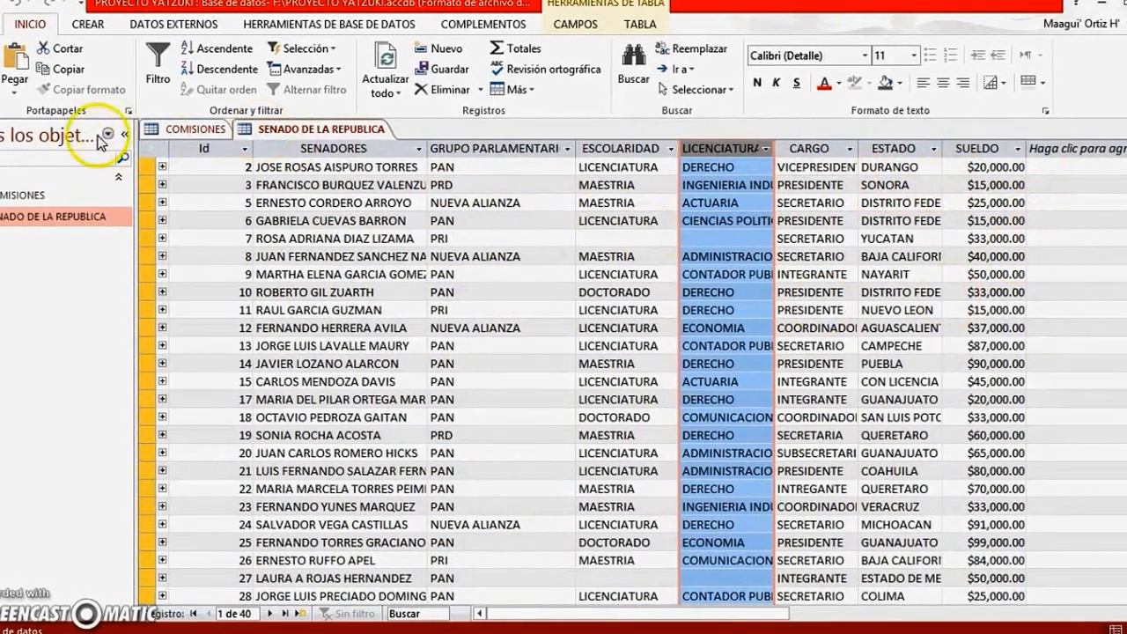
Open the COMISIONES table, look over its SENADOR and COMISION columns, and widen the PLURINOMINAL column to fit its heading
{"action": "double_click", "coordinate": [48, 193]}
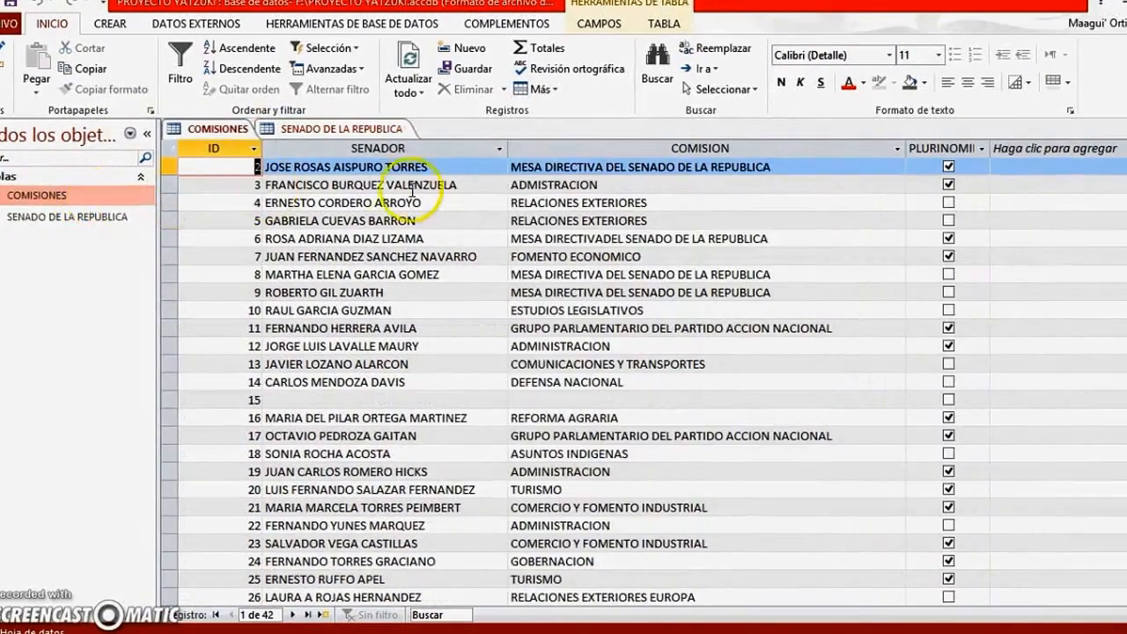
{"action": "left_click", "coordinate": [299, 148]}
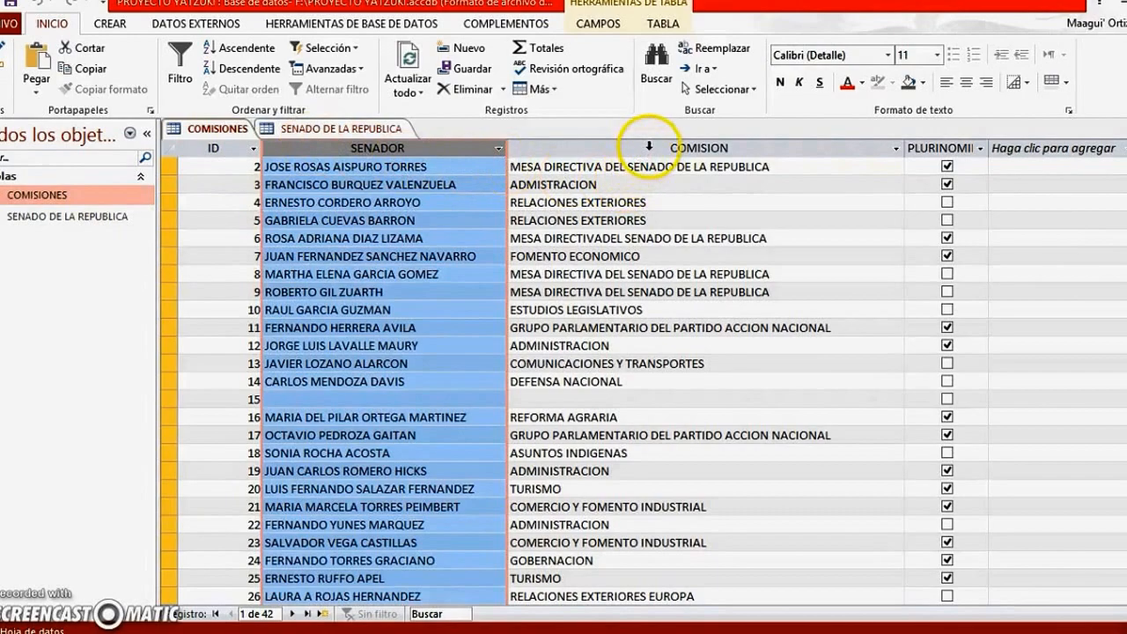
{"action": "left_click", "coordinate": [667, 150]}
{"action": "left_click_drag", "start_coordinate": [988, 148], "coordinate": [1018, 147]}
{"action": "left_click", "coordinate": [1043, 148]}
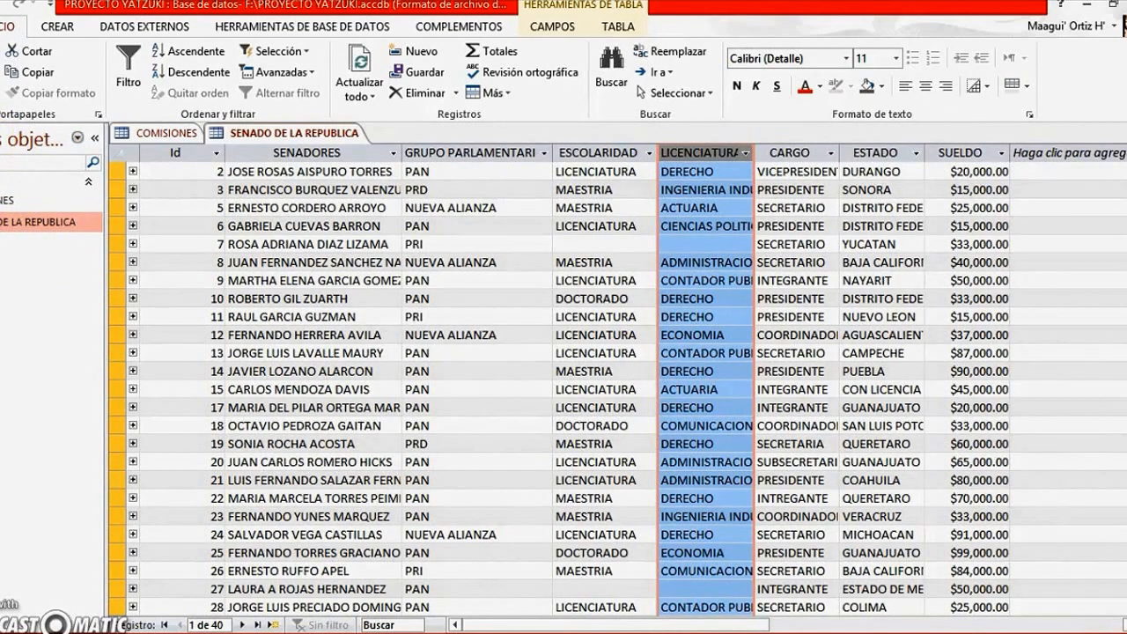
Open the SENADO DE LA REPUBLICA table in design view and examine the data types of its fields from SENADORES to SUELDO
{"action": "left_click", "coordinate": [0, 91]}
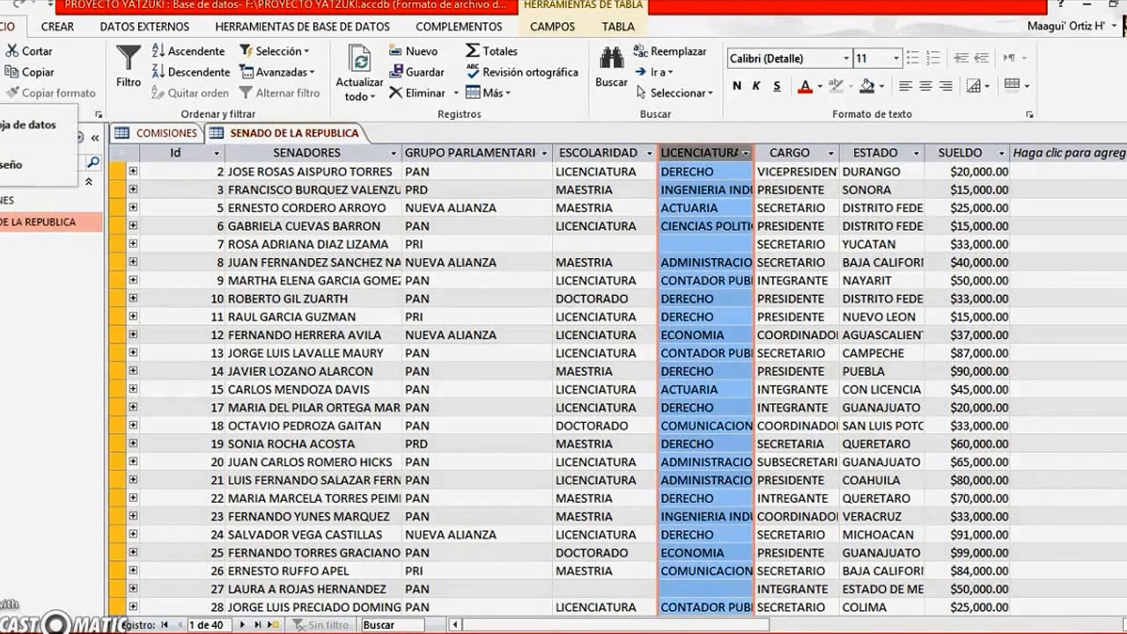
{"action": "left_click", "coordinate": [5, 164]}
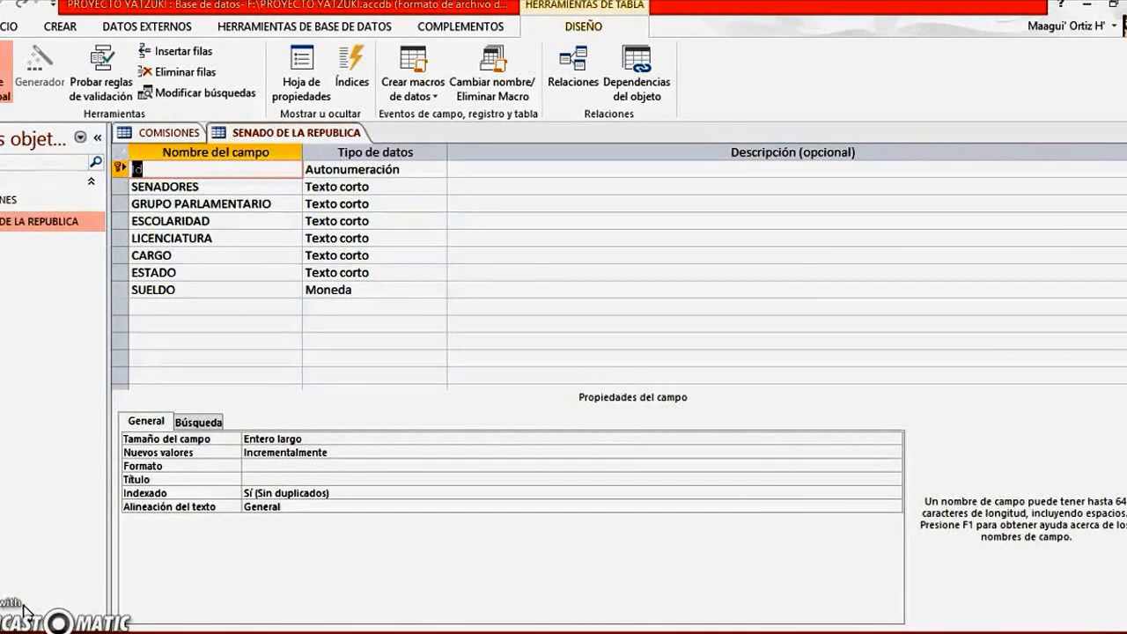
{"action": "left_click", "coordinate": [178, 289]}
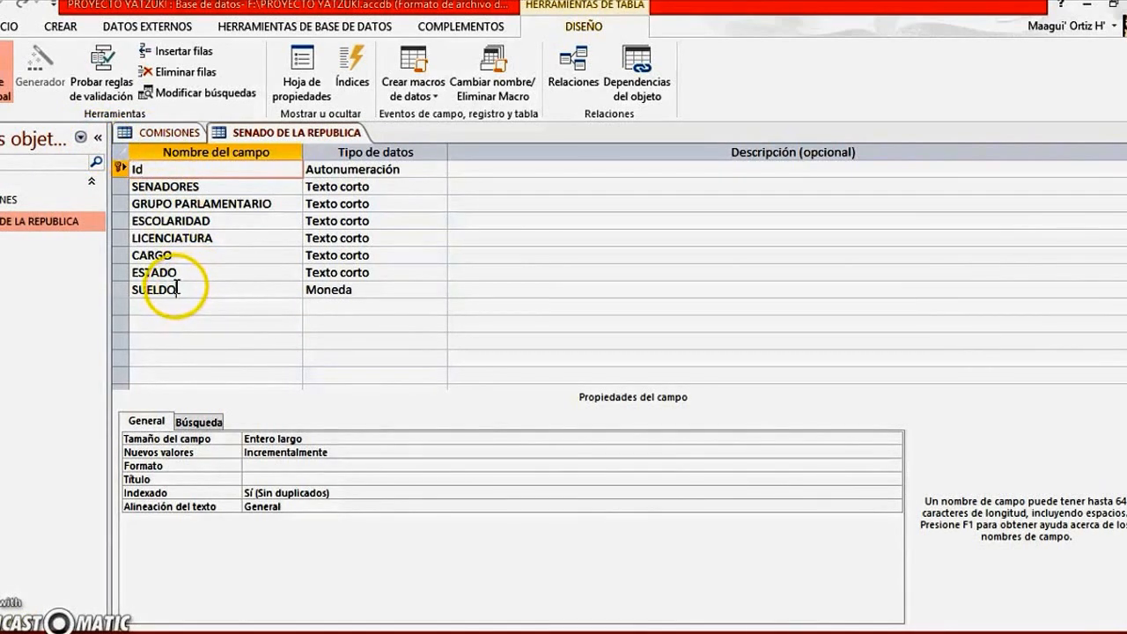
{"action": "right_click", "coordinate": [177, 289]}
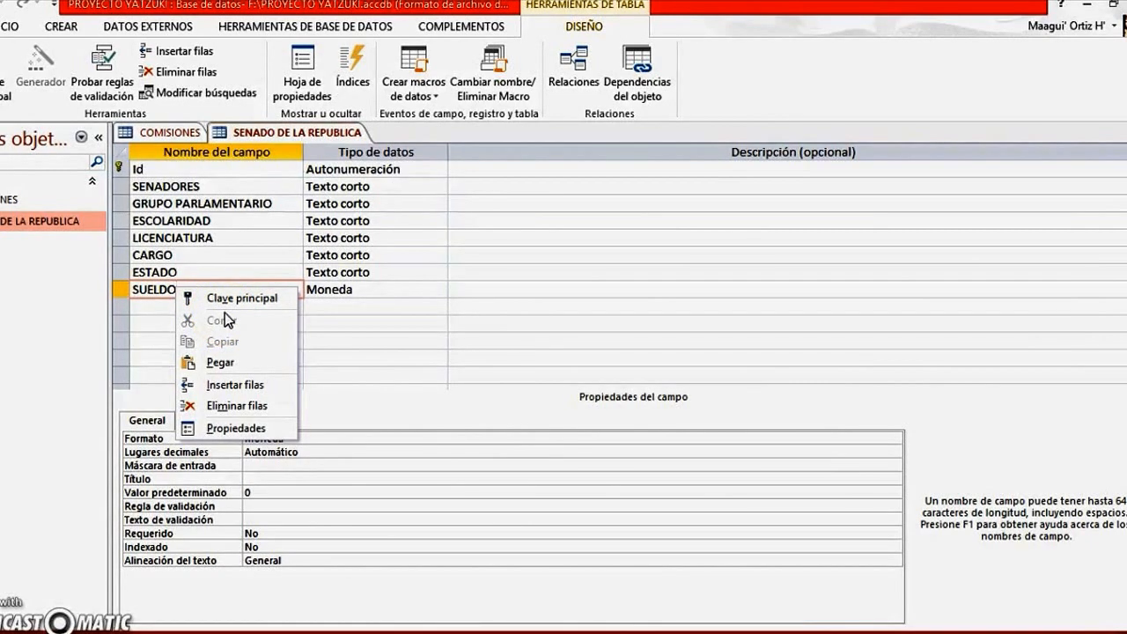
{"action": "left_click", "coordinate": [410, 338]}
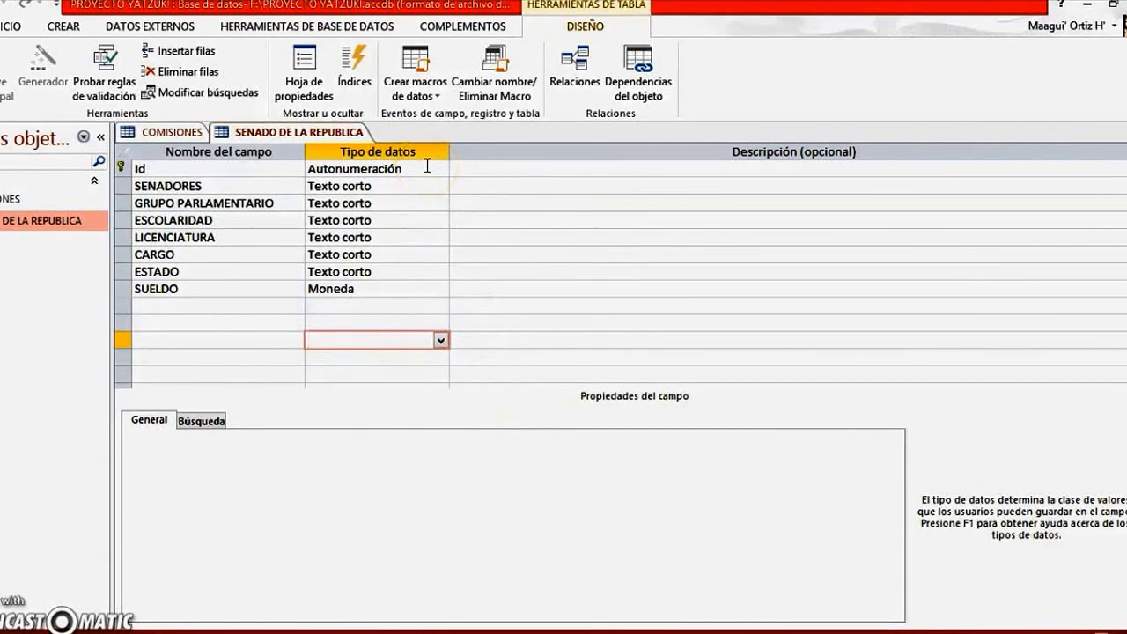
{"action": "left_click", "coordinate": [398, 187]}
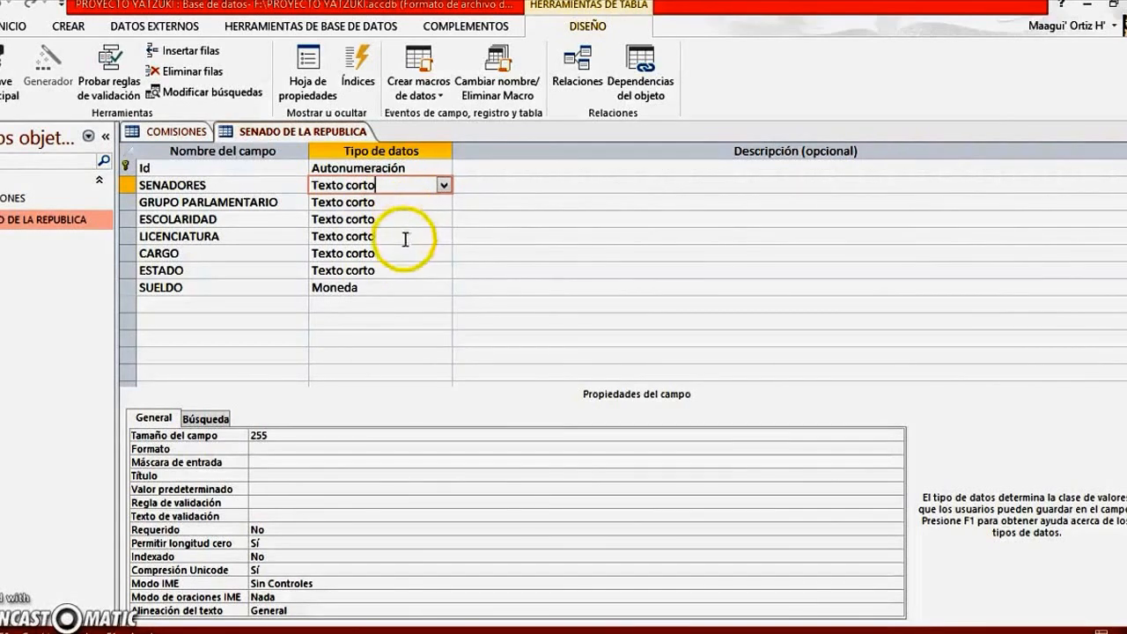
{"action": "left_click", "coordinate": [410, 286]}
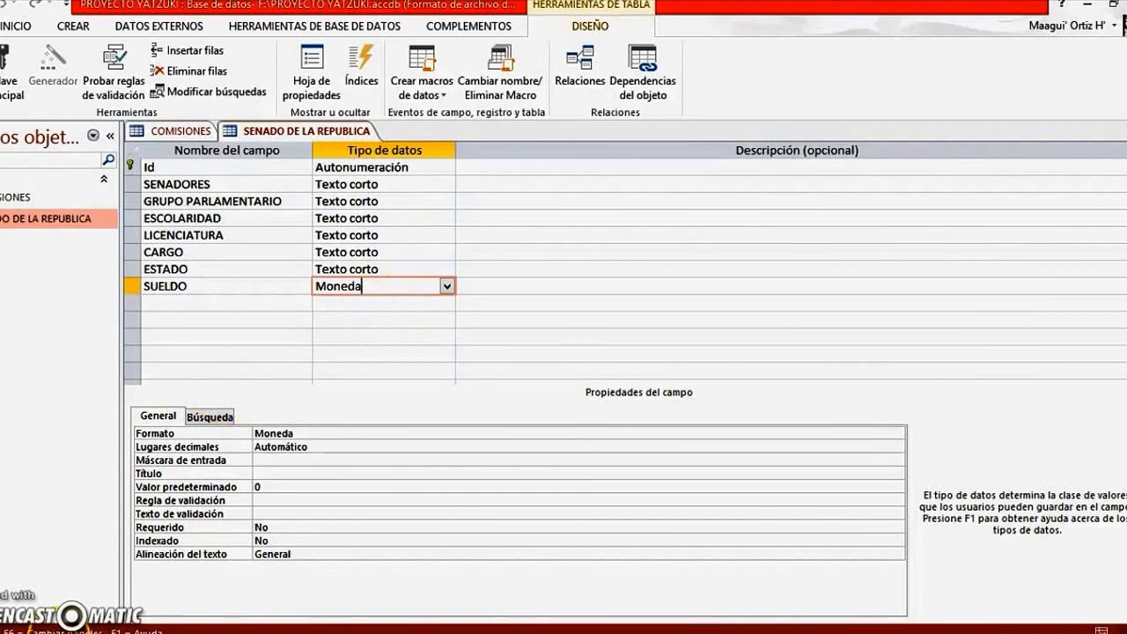
Review the data types available for the SENADORES field, try to set it to Calculado, and close the expression builder without an expression
{"action": "left_click", "coordinate": [435, 186]}
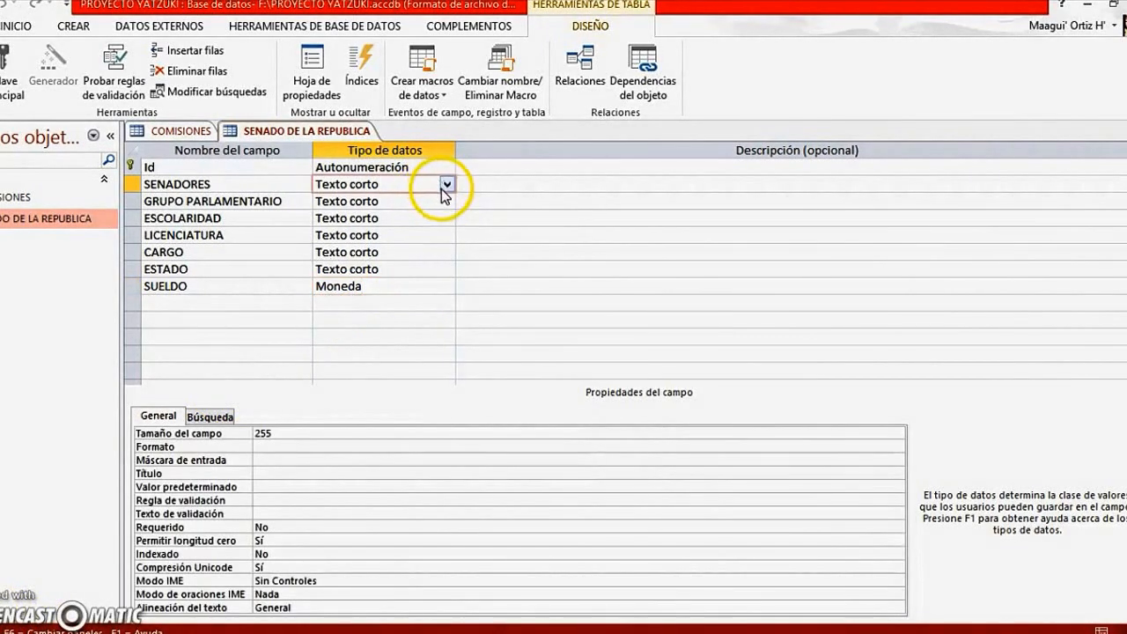
{"action": "left_click", "coordinate": [446, 186]}
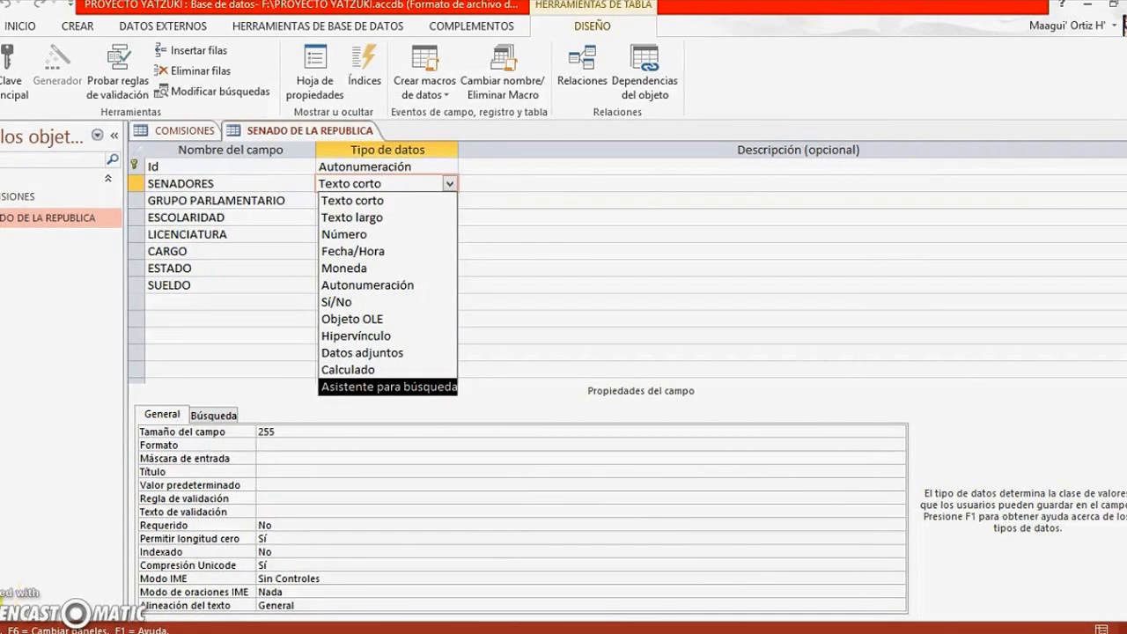
{"action": "key", "text": "Up"}
{"action": "key", "text": "Up"}
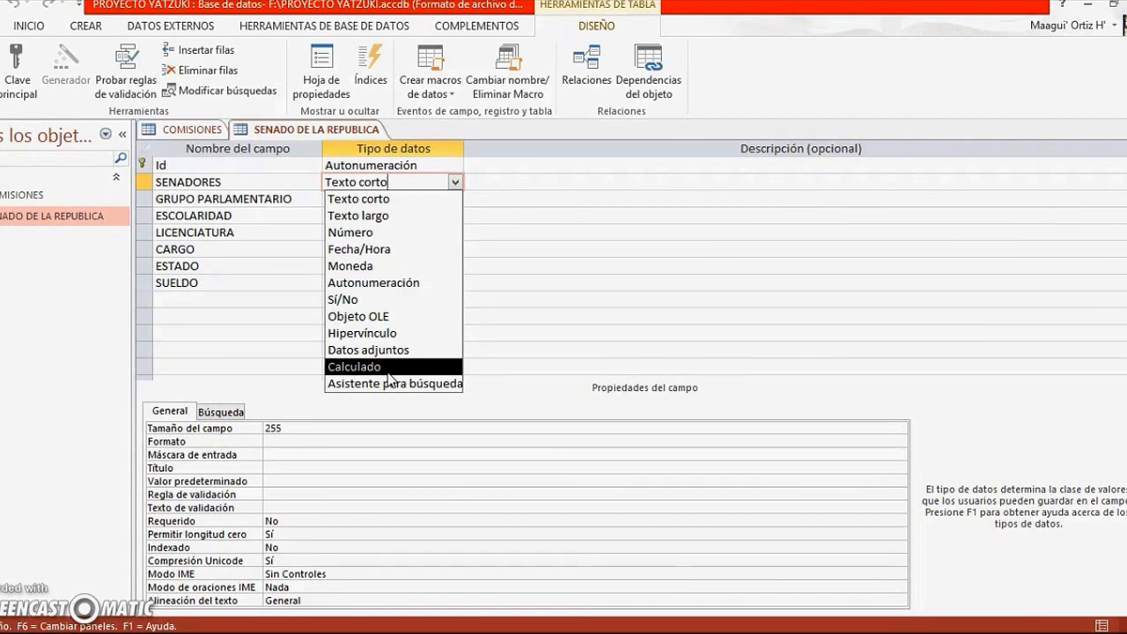
{"action": "left_click", "coordinate": [390, 367]}
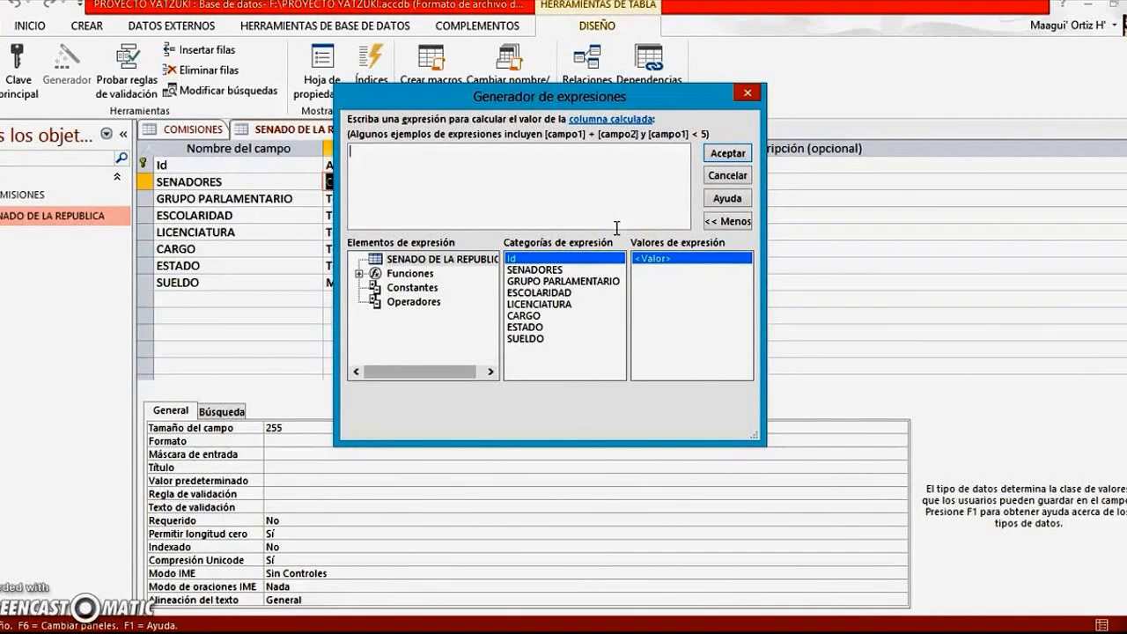
{"action": "left_click", "coordinate": [632, 250]}
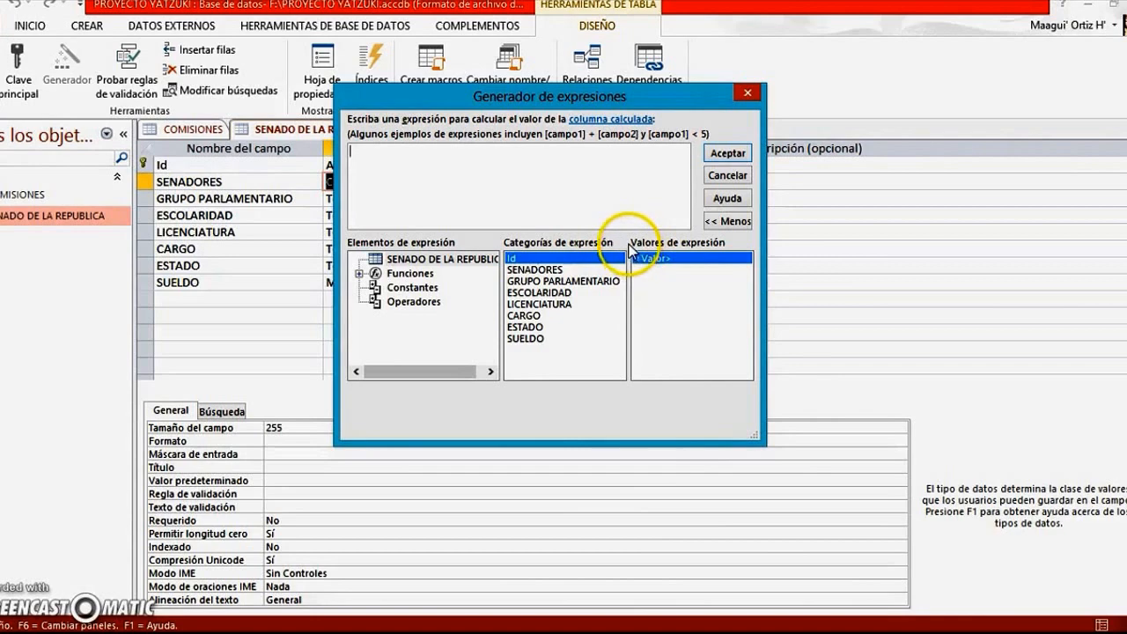
{"action": "left_click", "coordinate": [745, 96]}
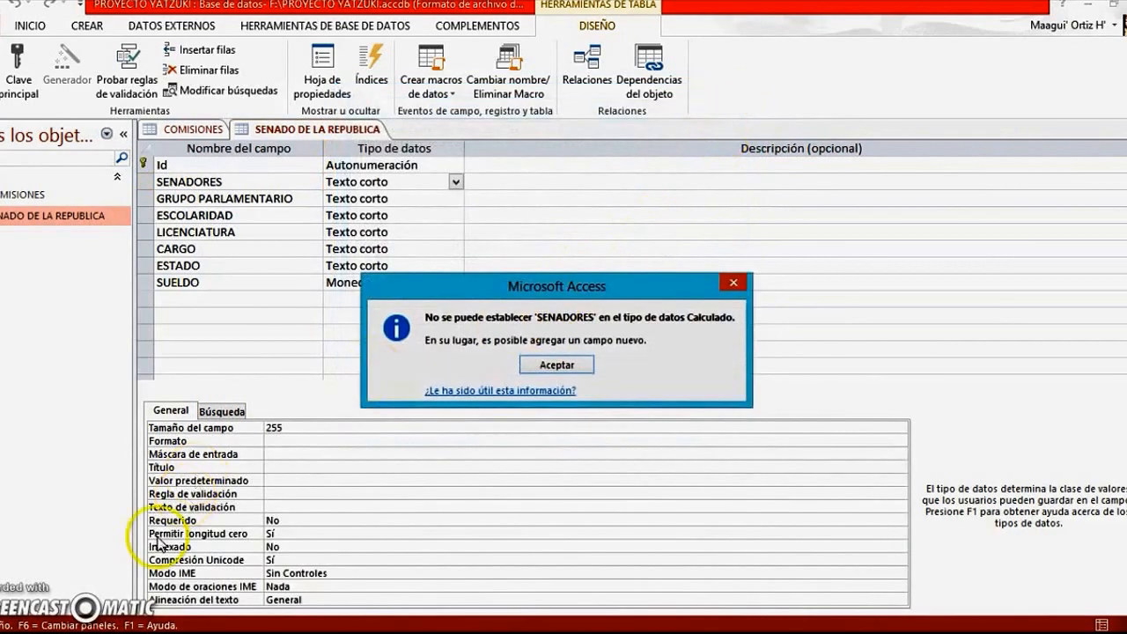
{"action": "key", "text": "Return"}
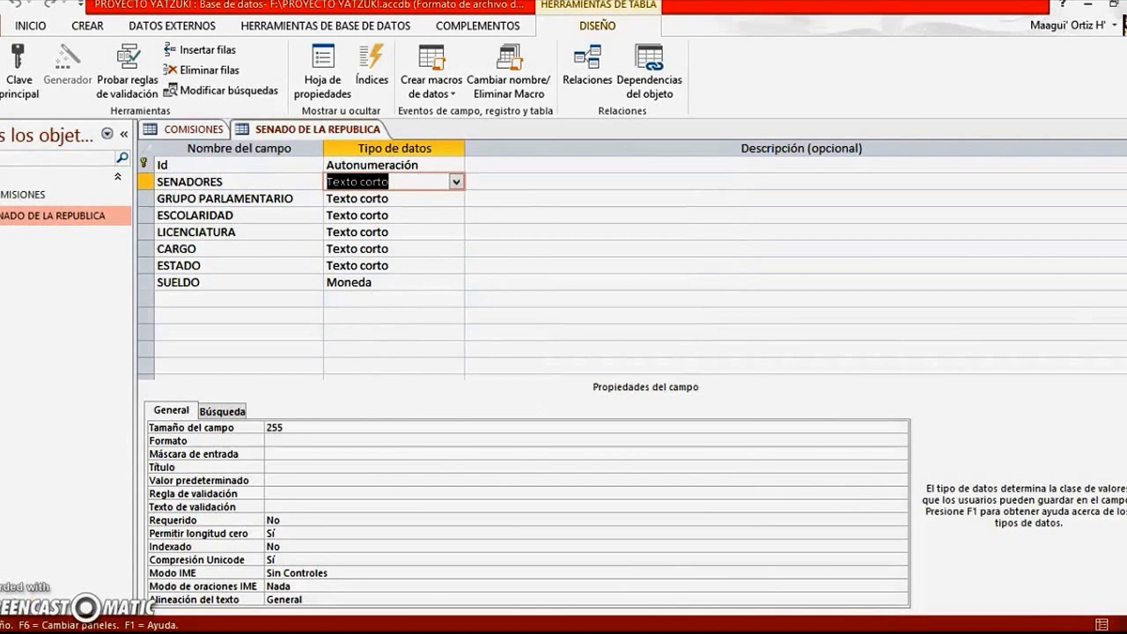
Move the LICENCIATURA field up to directly below SENADORES, and return it to its place between ESCOLARIDAD and CARGO
{"action": "left_click", "coordinate": [147, 233]}
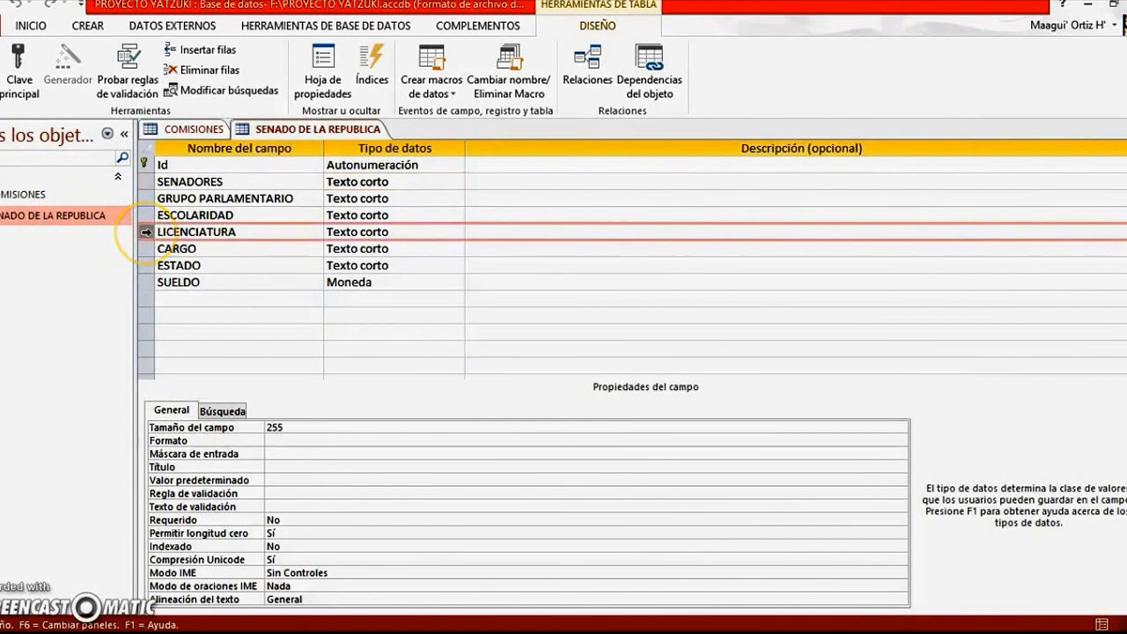
{"action": "left_click_drag", "start_coordinate": [146, 232], "coordinate": [151, 205]}
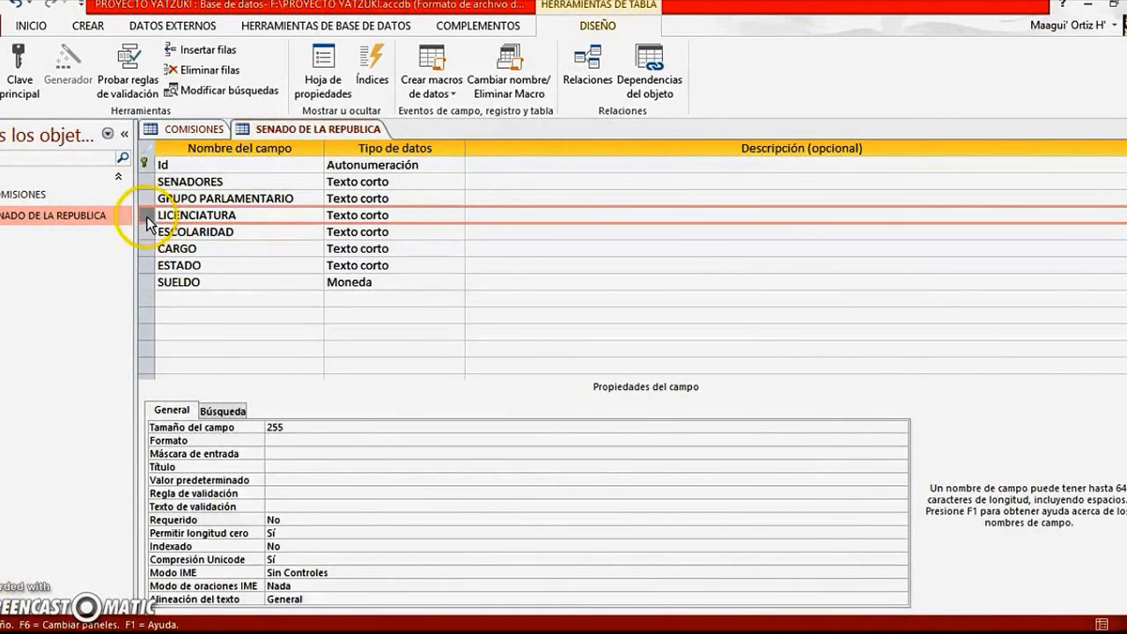
{"action": "left_click_drag", "start_coordinate": [147, 220], "coordinate": [148, 219]}
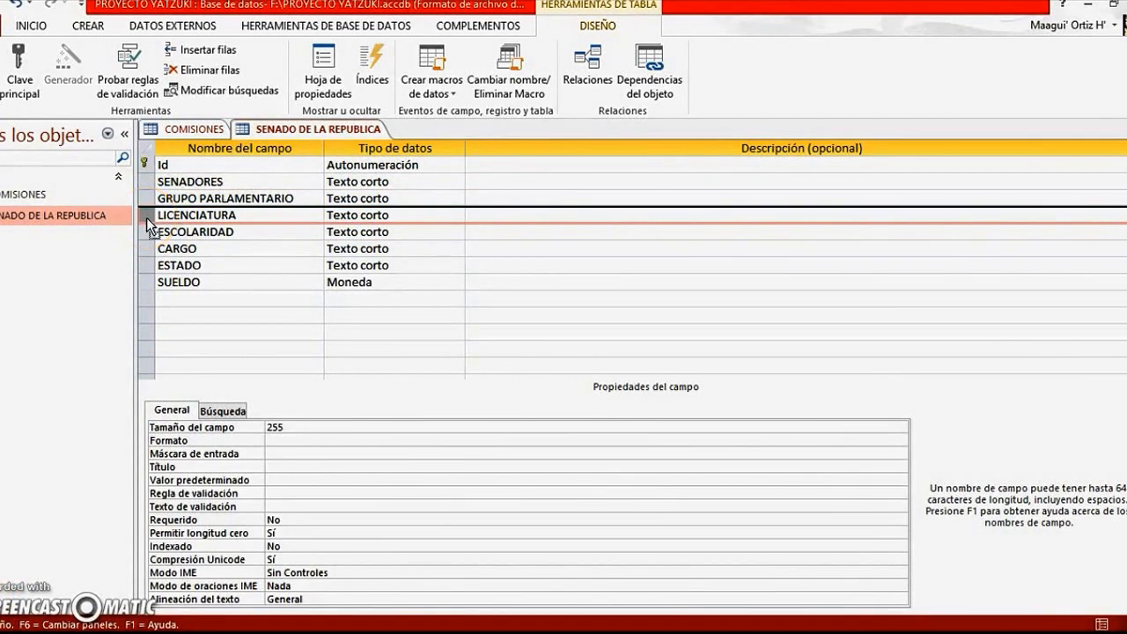
{"action": "mouse_move", "coordinate": [146, 218]}
{"action": "left_mouse_down"}
{"action": "mouse_move", "coordinate": [125, 153]}
{"action": "mouse_move", "coordinate": [125, 202]}
{"action": "mouse_move", "coordinate": [146, 205]}
{"action": "left_mouse_up"}
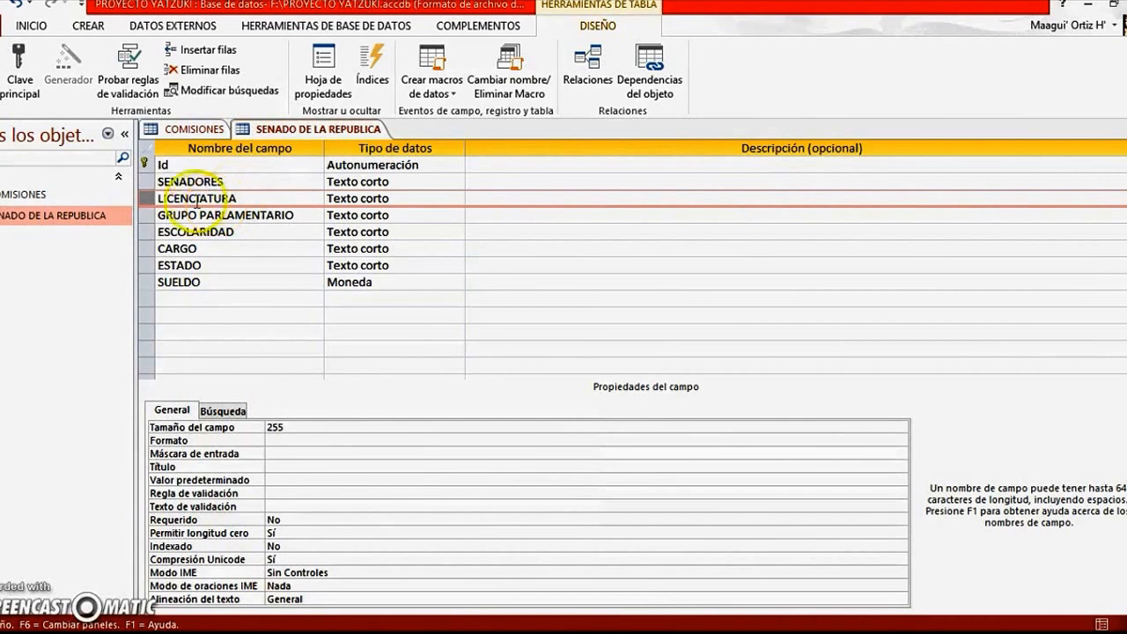
{"action": "left_click_drag", "start_coordinate": [146, 199], "coordinate": [148, 250]}
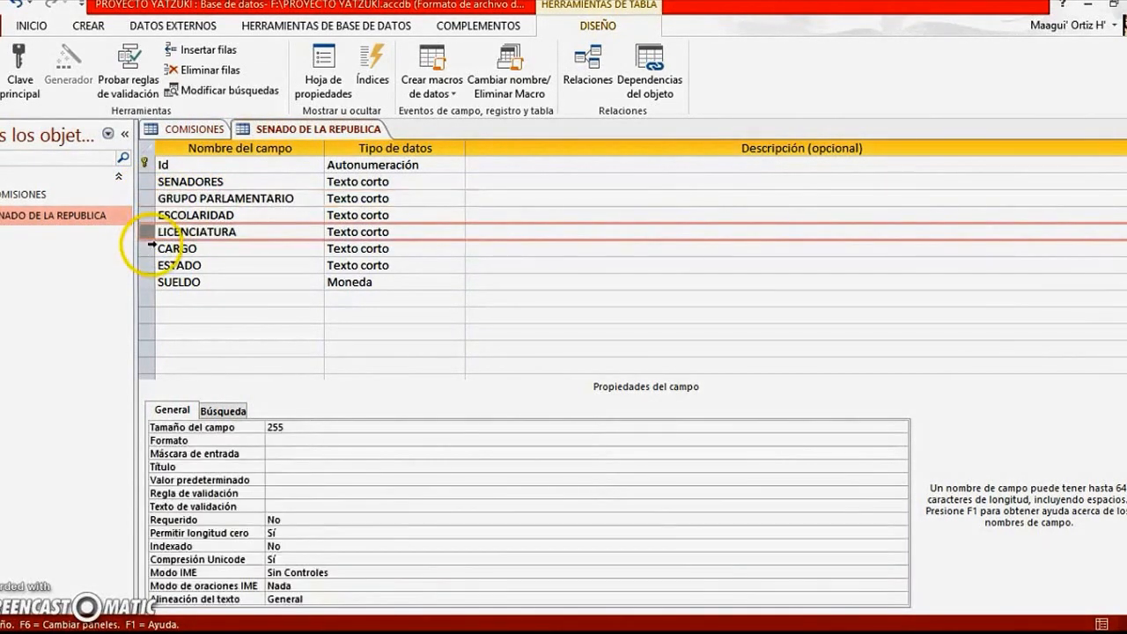
Save the SENADO DE LA REPUBLICA table design and switch the table back to datasheet view
{"action": "left_click", "coordinate": [4, 11]}
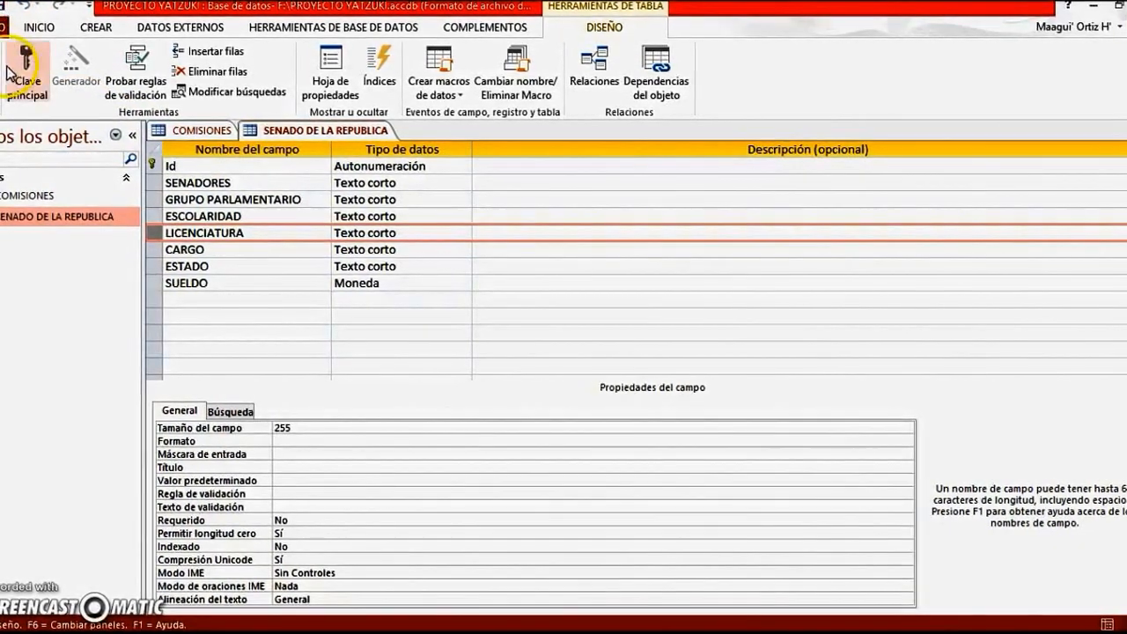
{"action": "left_click", "coordinate": [3, 88]}
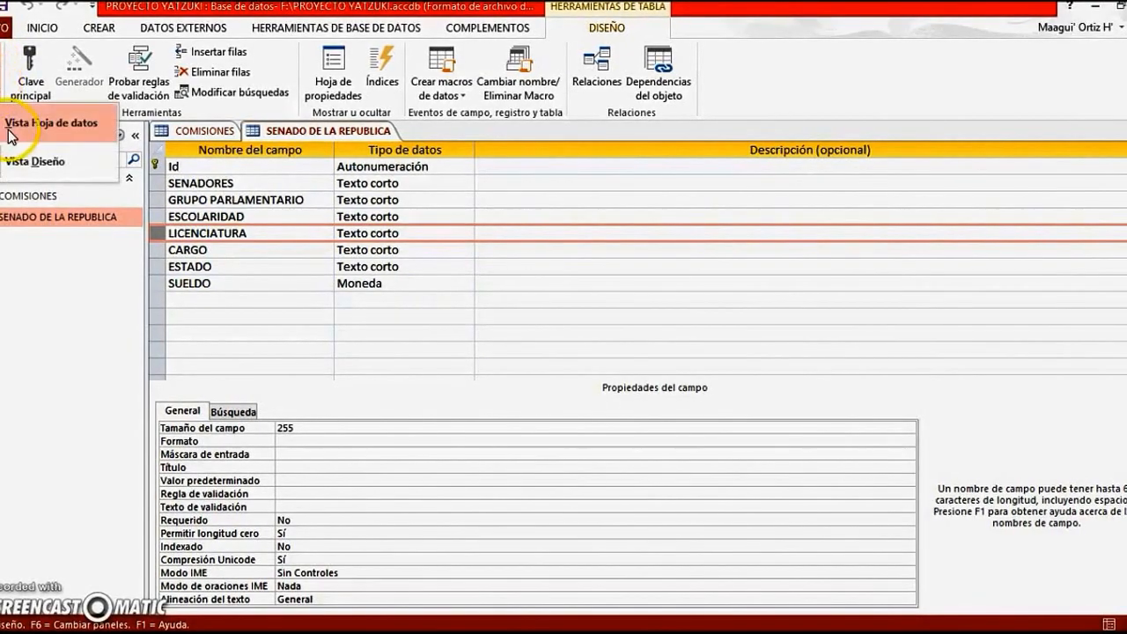
{"action": "left_click", "coordinate": [14, 116]}
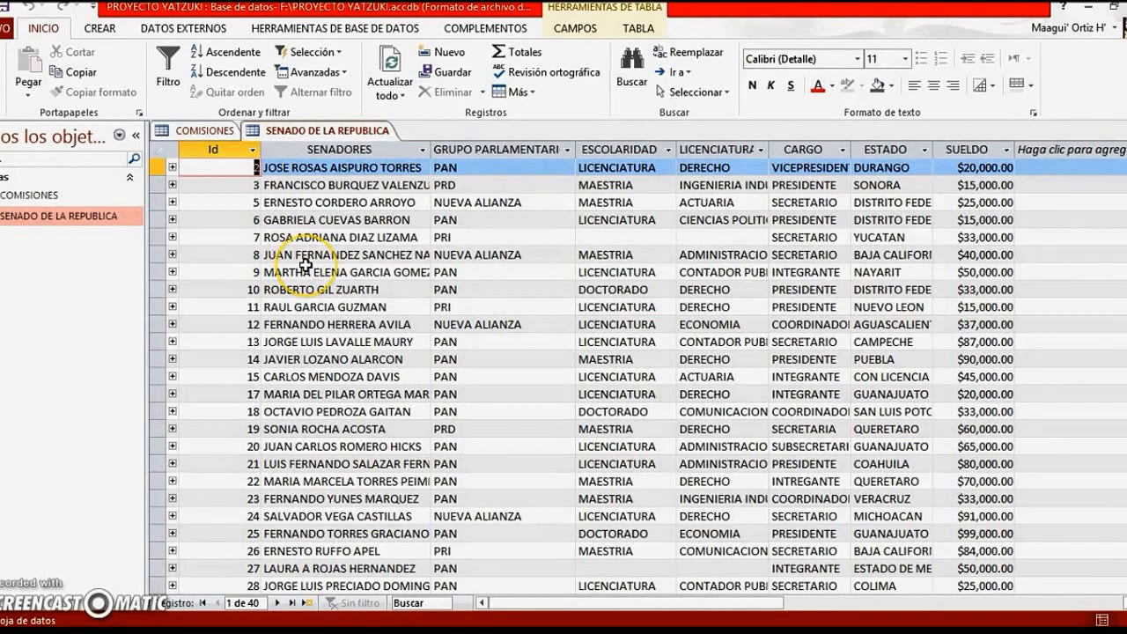
Go cell by cell through the first records of the SENADO DE LA REPUBLICA datasheet, and close the table
{"action": "key", "text": "Tab"}
{"action": "key", "text": "Tab"}
{"action": "key", "text": "Tab"}
{"action": "key", "text": "Tab"}
{"action": "key", "text": "Tab"}
{"action": "key", "text": "Tab"}
{"action": "key", "text": "Tab"}
{"action": "key", "text": "Tab"}
{"action": "key", "text": "Tab"}
{"action": "key", "text": "Tab"}
{"action": "key", "text": "Tab"}
{"action": "key", "text": "Tab"}
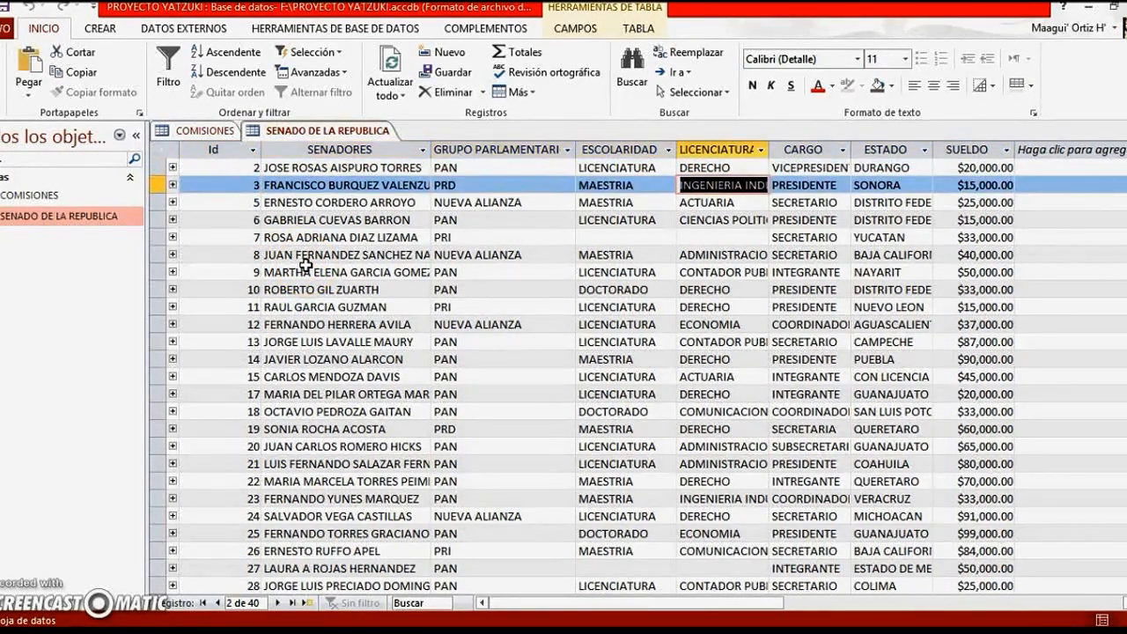
{"action": "key", "text": "Tab"}
{"action": "key", "text": "Tab"}
{"action": "key", "text": "Tab"}
{"action": "key", "text": "Tab"}
{"action": "key", "text": "Tab"}
{"action": "key", "text": "Tab"}
{"action": "key", "text": "Tab"}
{"action": "key", "text": "Tab"}
{"action": "key", "text": "Tab"}
{"action": "key", "text": "Tab"}
{"action": "key", "text": "Tab"}
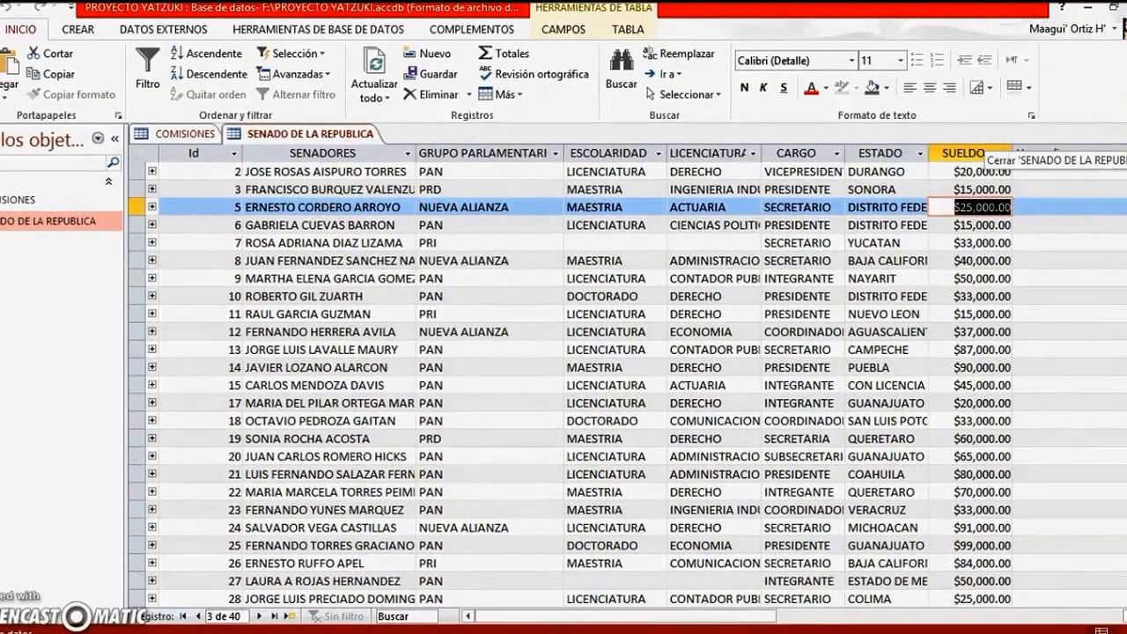
{"action": "left_click", "coordinate": [1125, 133]}
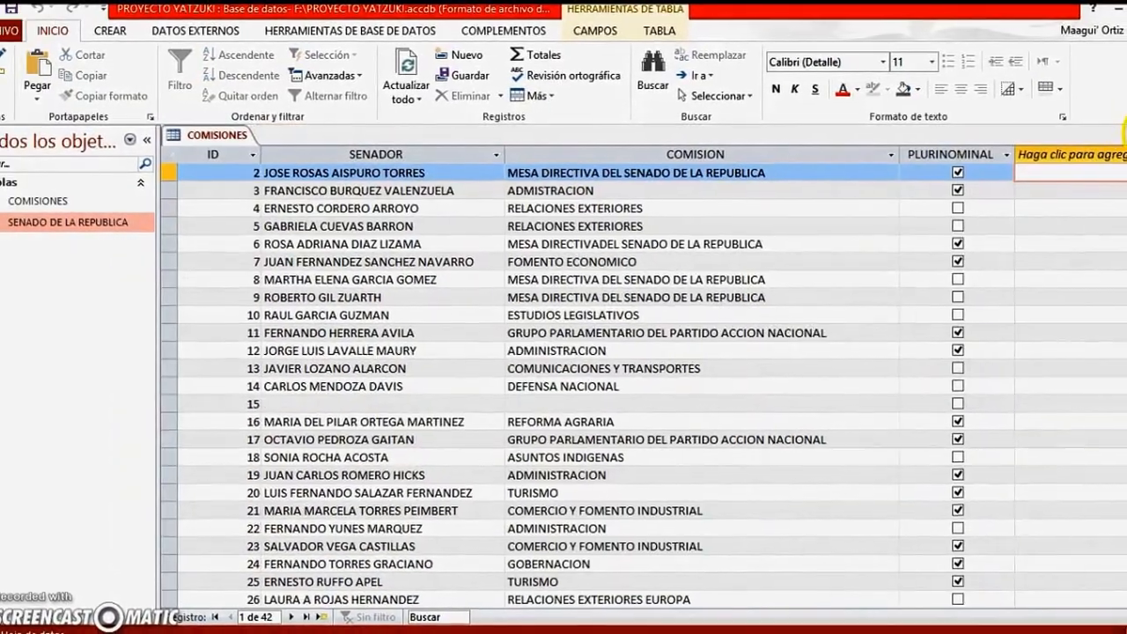
Close the COMISIONES table without saving its design changes
{"action": "left_click", "coordinate": [1124, 135]}
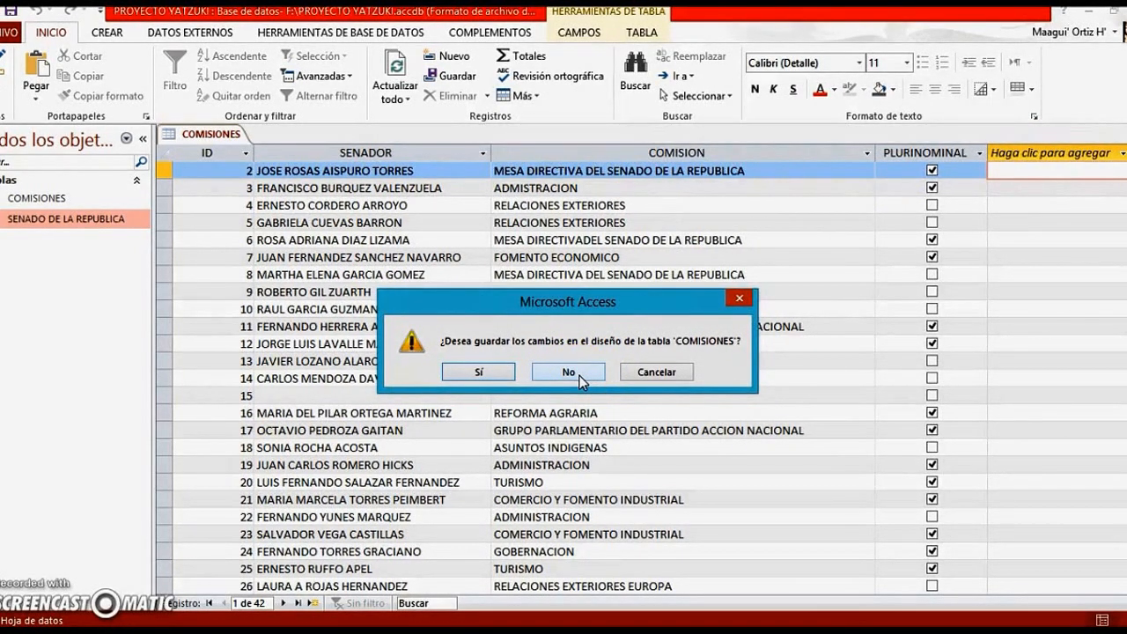
{"action": "left_click", "coordinate": [588, 375]}
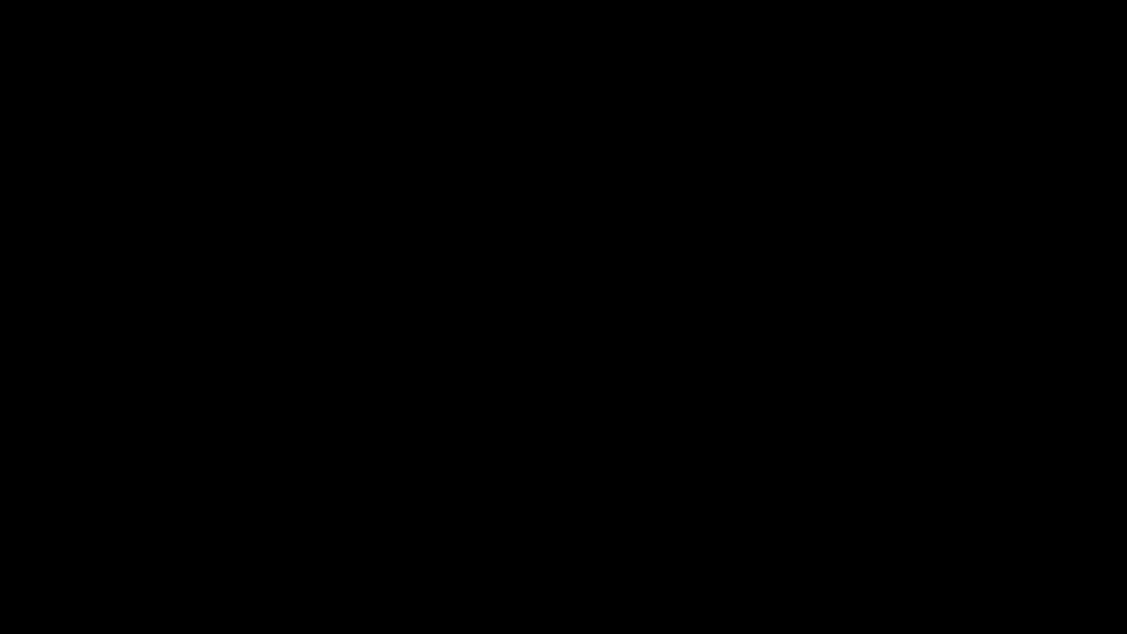
Create a new table and add a Texto corto field named Nombre del senador
{"action": "left_click", "coordinate": [75, 35]}
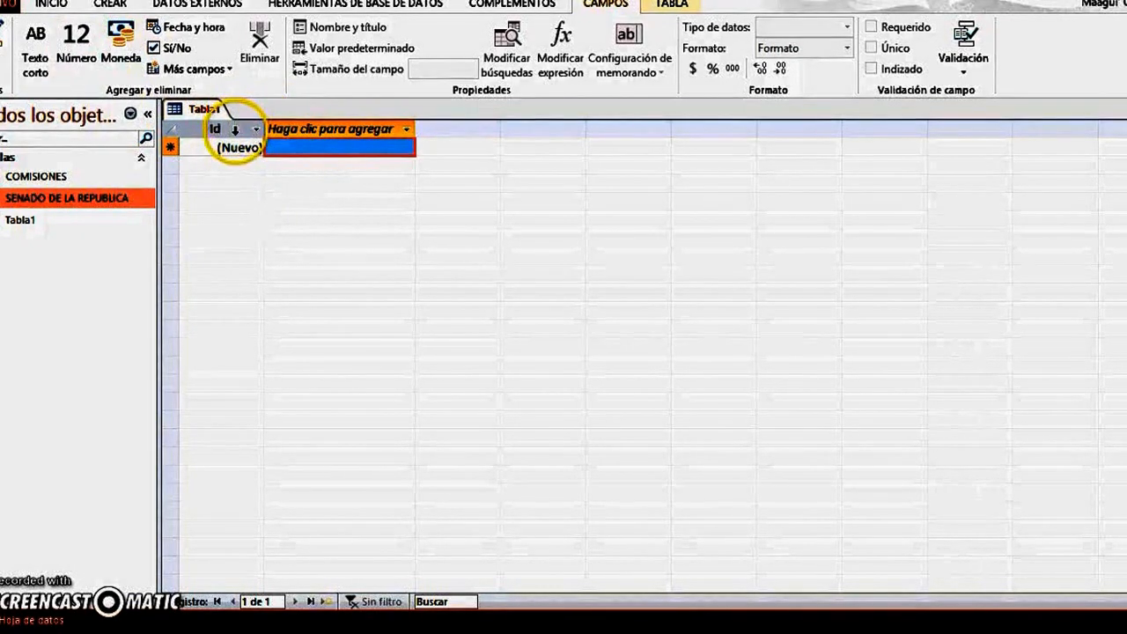
{"action": "left_click", "coordinate": [228, 143]}
{"action": "left_click", "coordinate": [283, 132]}
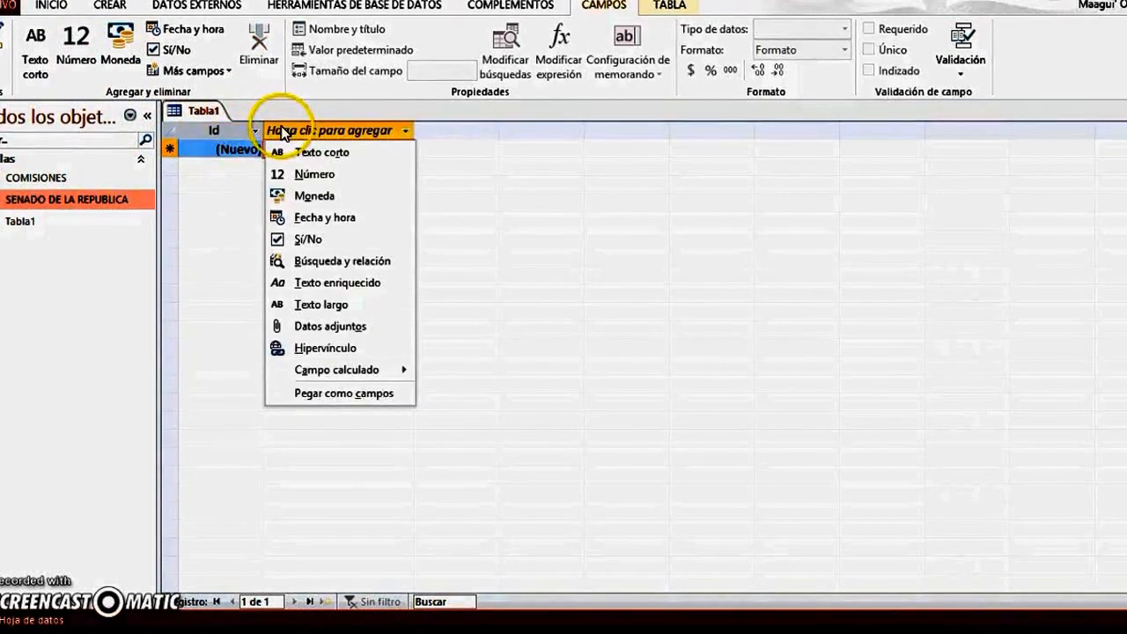
{"action": "left_click", "coordinate": [355, 163]}
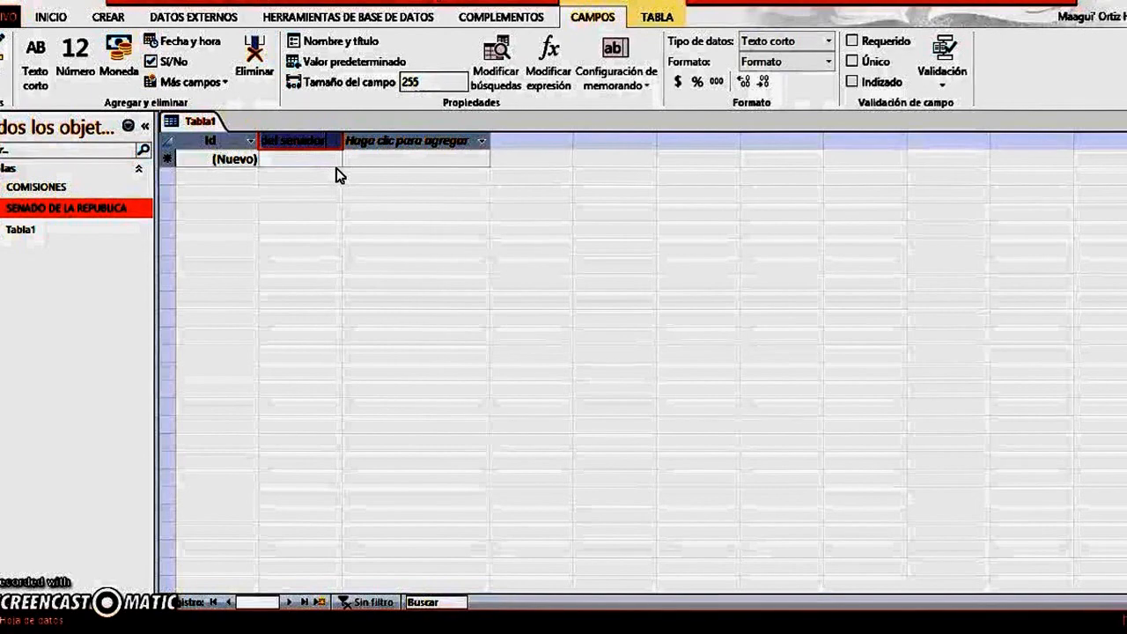
{"action": "left_click", "coordinate": [425, 262]}
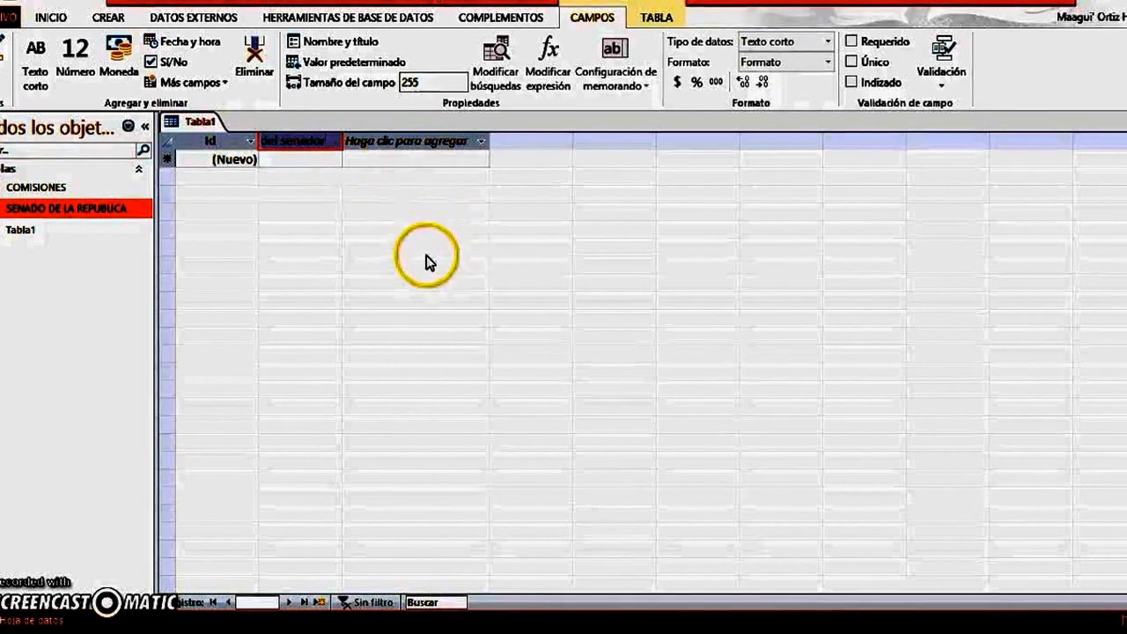
{"action": "left_click", "coordinate": [319, 164]}
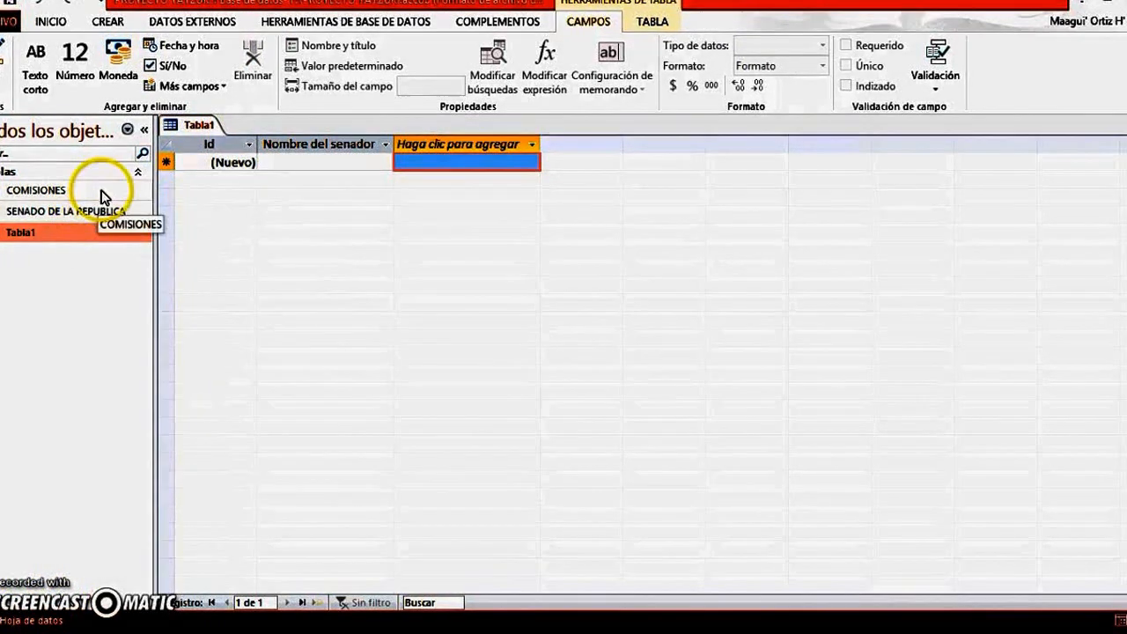
Switch the new table to design view, saving it under the name Nombre del senador
{"action": "left_click", "coordinate": [3, 88]}
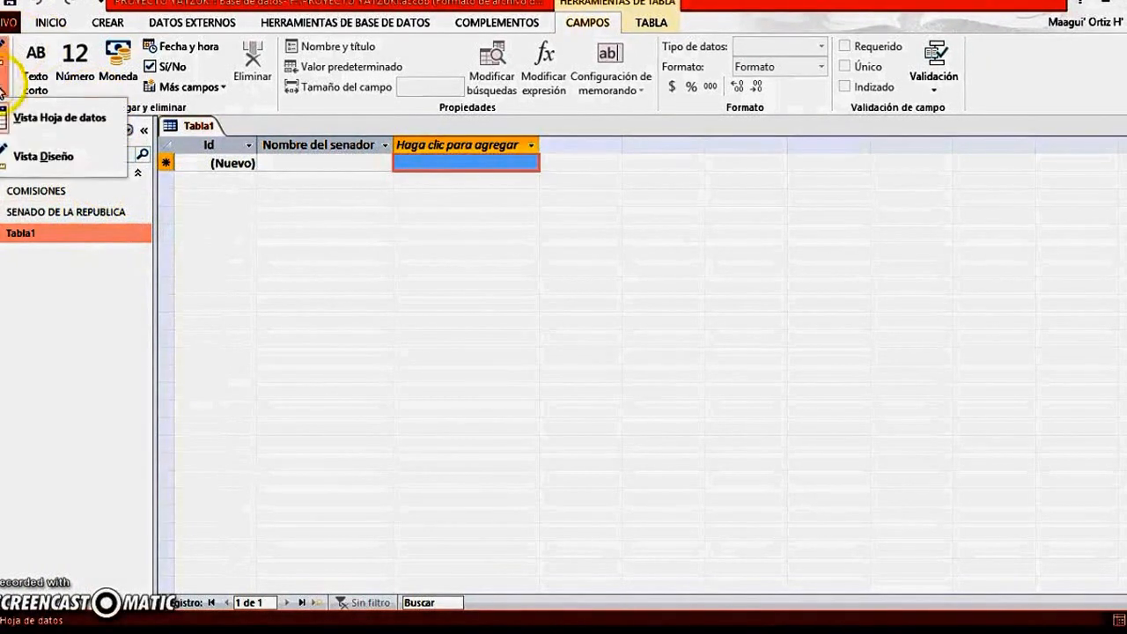
{"action": "left_click", "coordinate": [26, 164]}
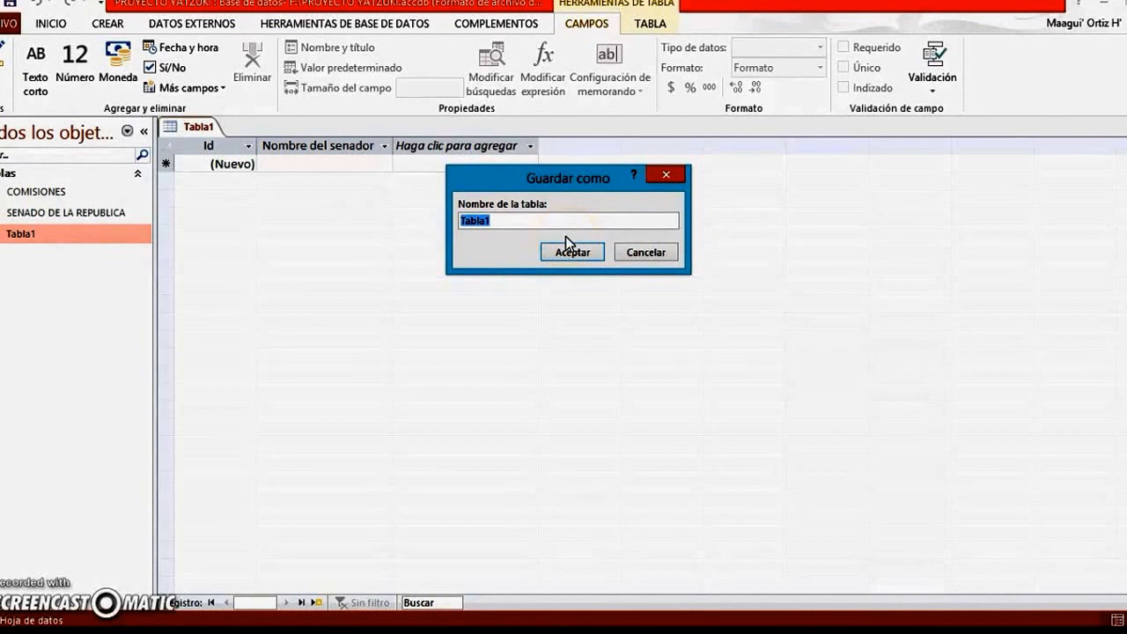
{"action": "key", "text": "Caps_Lock"}
{"action": "type", "text": "N"}
{"action": "key", "text": "Caps_Lock"}
{"action": "type", "text": "ombtre"}
{"action": "key", "text": "BackSpace"}
{"action": "key", "text": "BackSpace"}
{"action": "key", "text": "BackSpace"}
{"action": "type", "text": "del senador"}
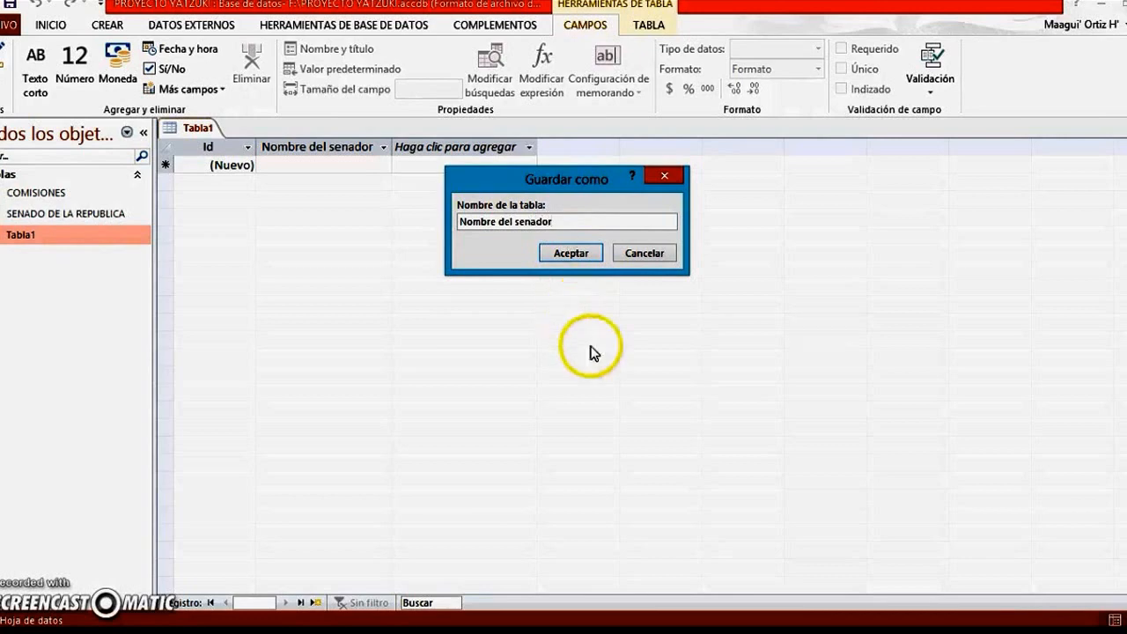
{"action": "left_click", "coordinate": [591, 254]}
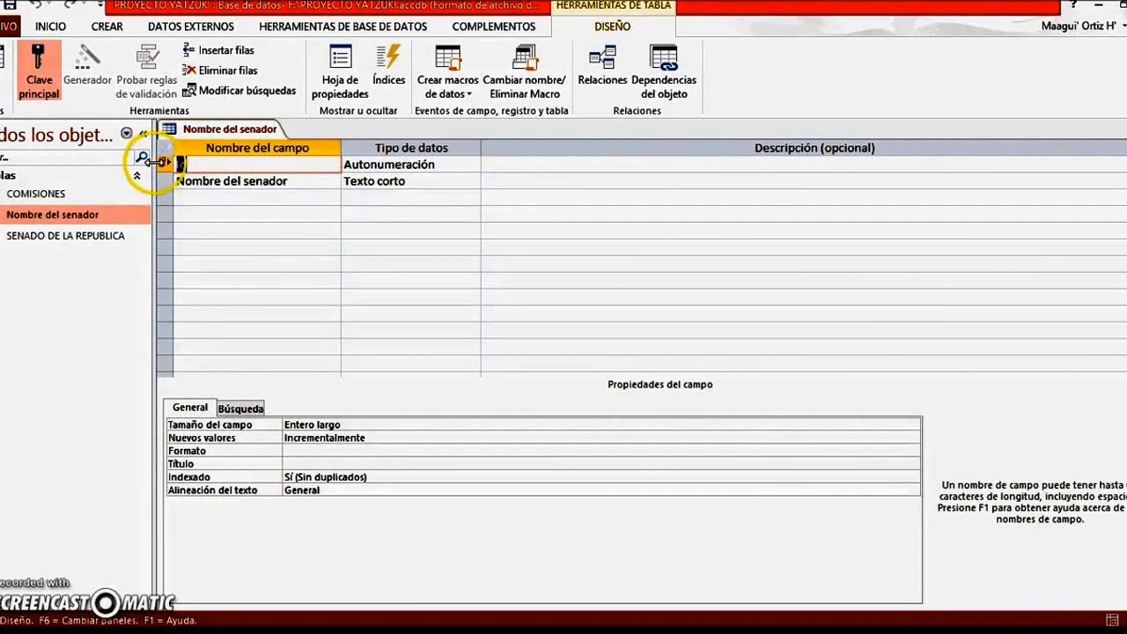
Remove the primary key from the Id field and assign it again
{"action": "left_click", "coordinate": [160, 165]}
{"action": "right_click", "coordinate": [160, 165]}
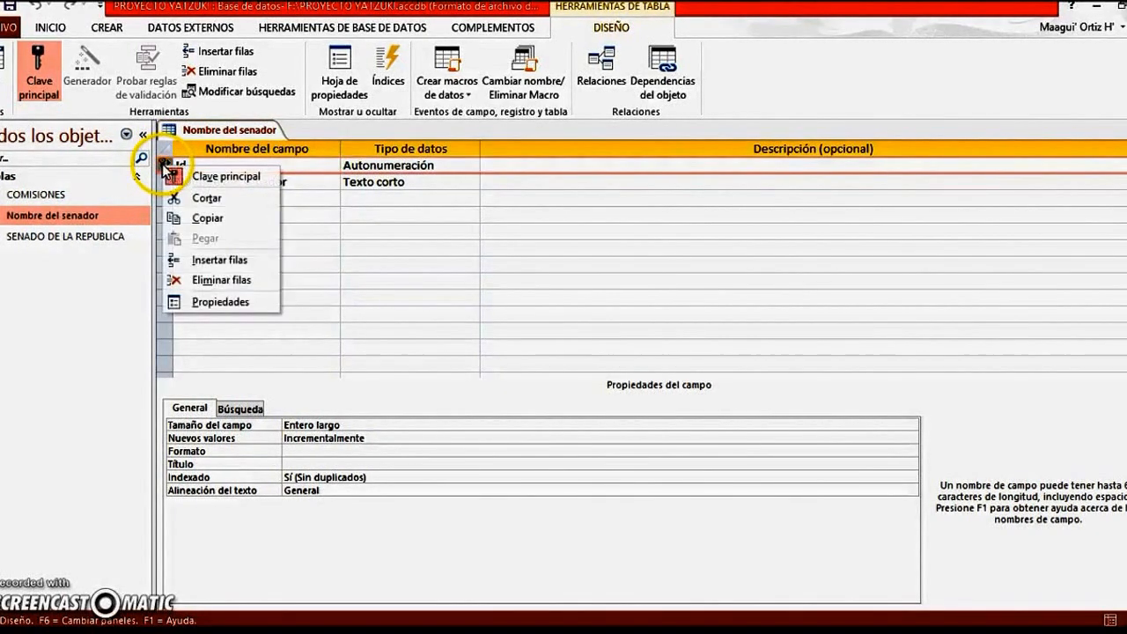
{"action": "left_click", "coordinate": [246, 176]}
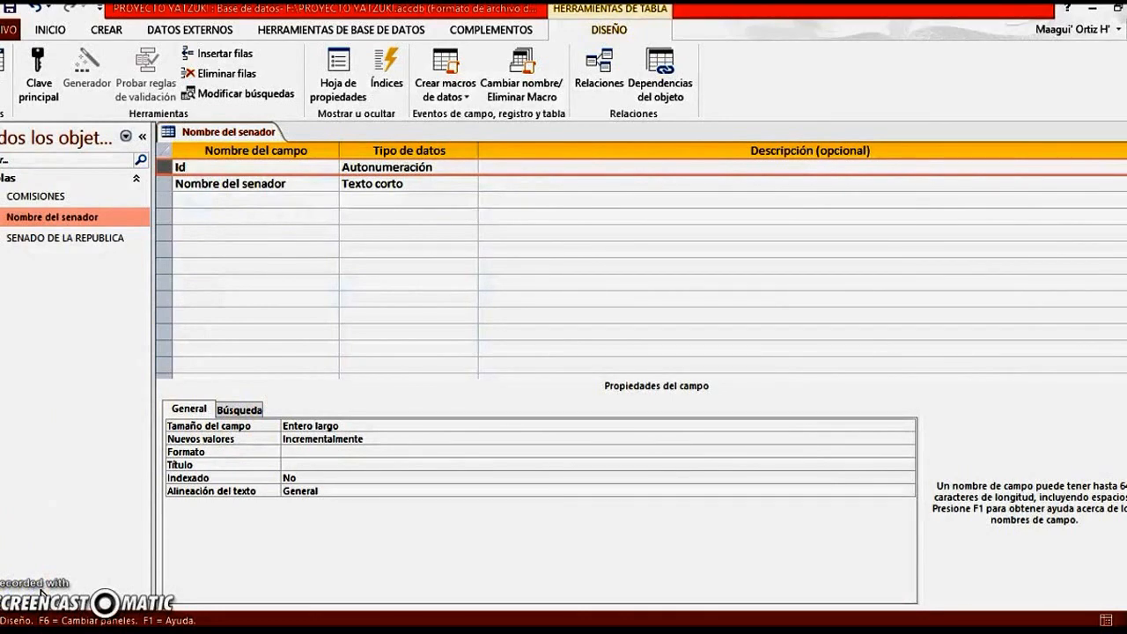
{"action": "right_click", "coordinate": [167, 173]}
{"action": "left_click", "coordinate": [212, 179]}
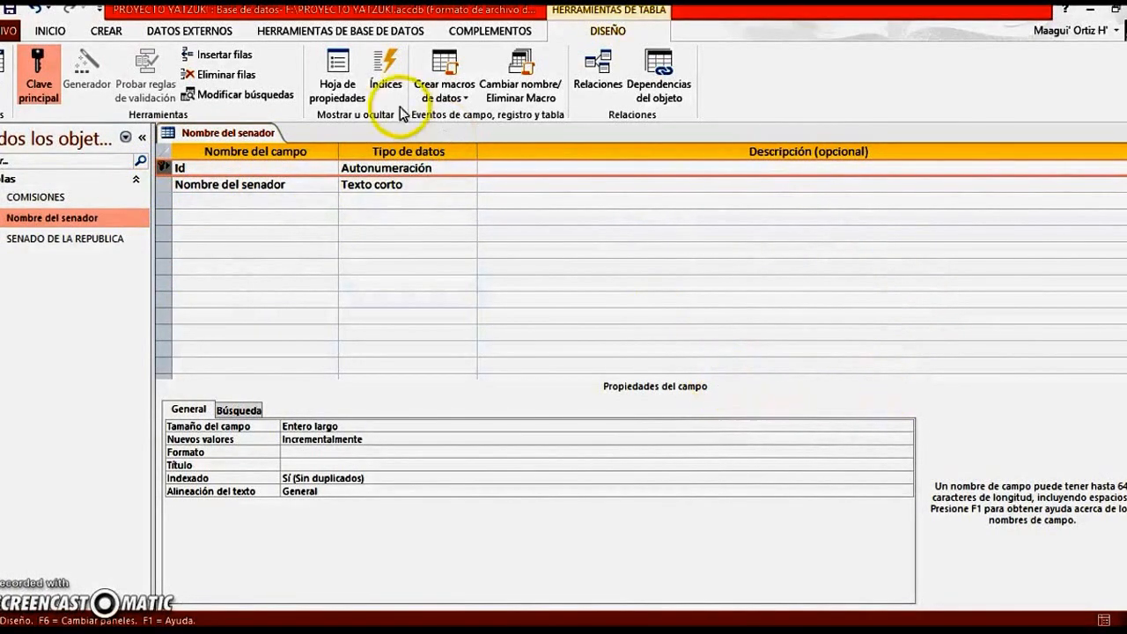
Examine the data types offered for the Id field of the Nombre del senador table
{"action": "left_click", "coordinate": [422, 168]}
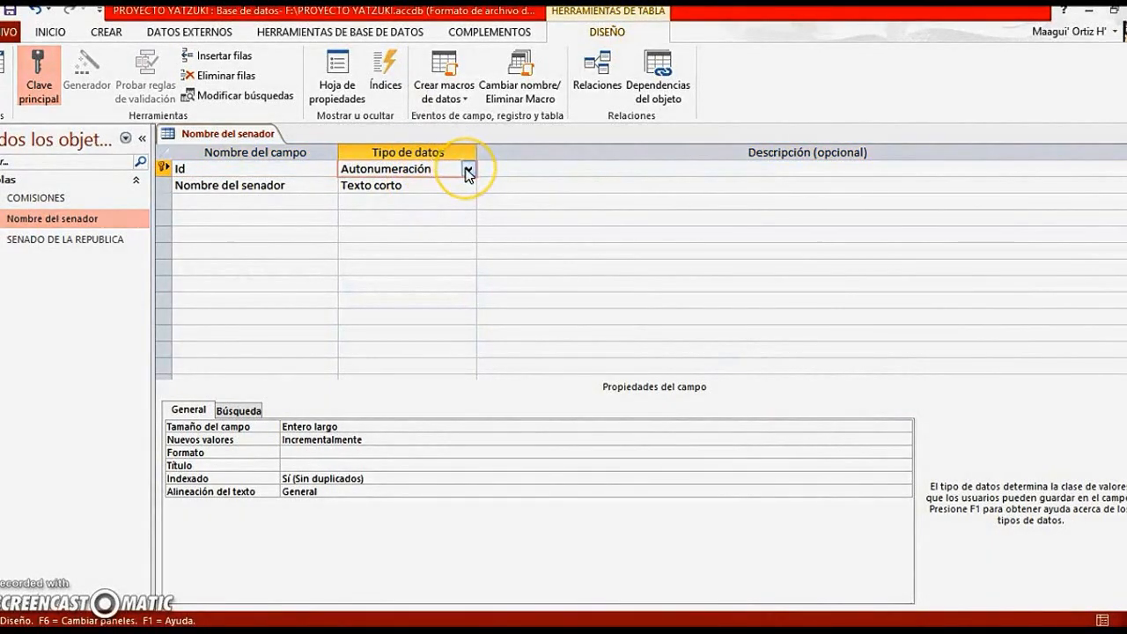
{"action": "left_click", "coordinate": [468, 168]}
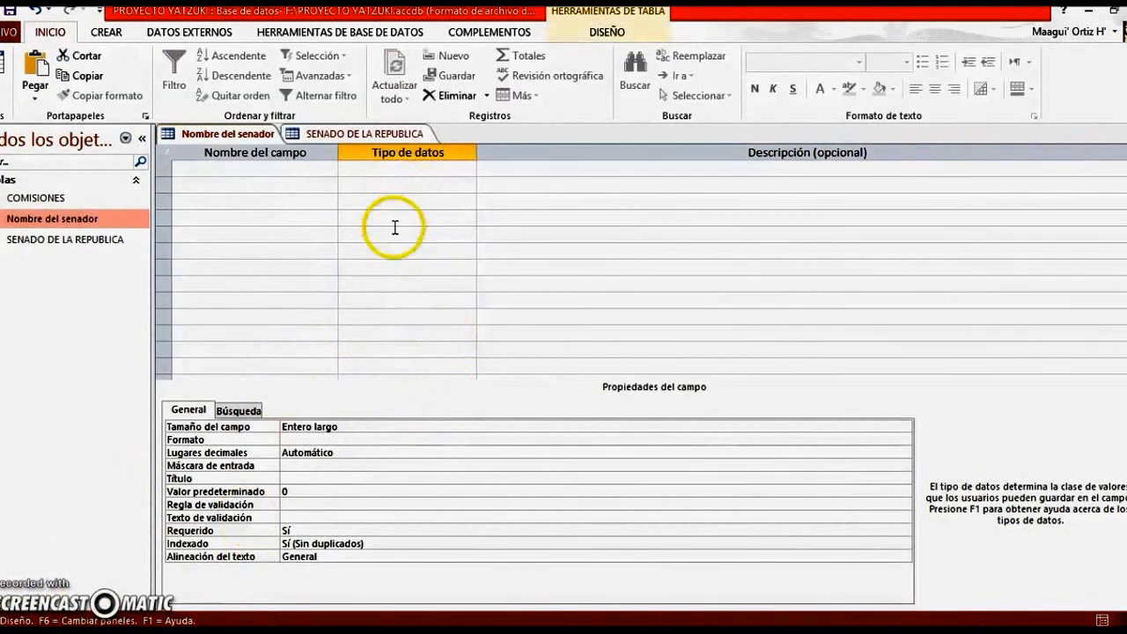
{"action": "double_click", "coordinate": [67, 219]}
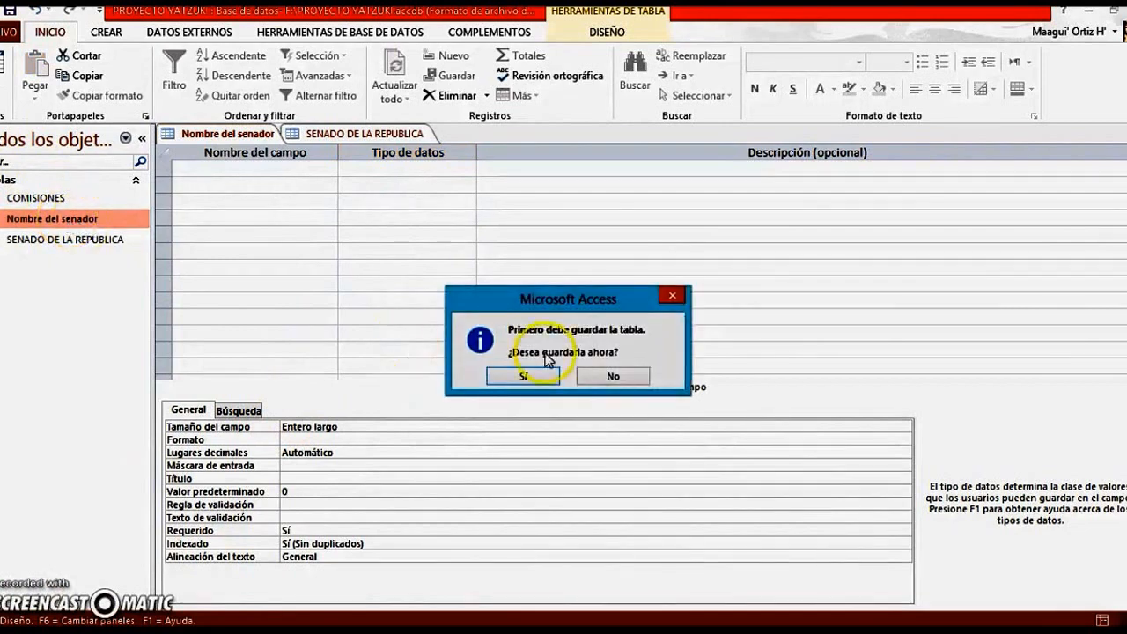
{"action": "left_click", "coordinate": [673, 295]}
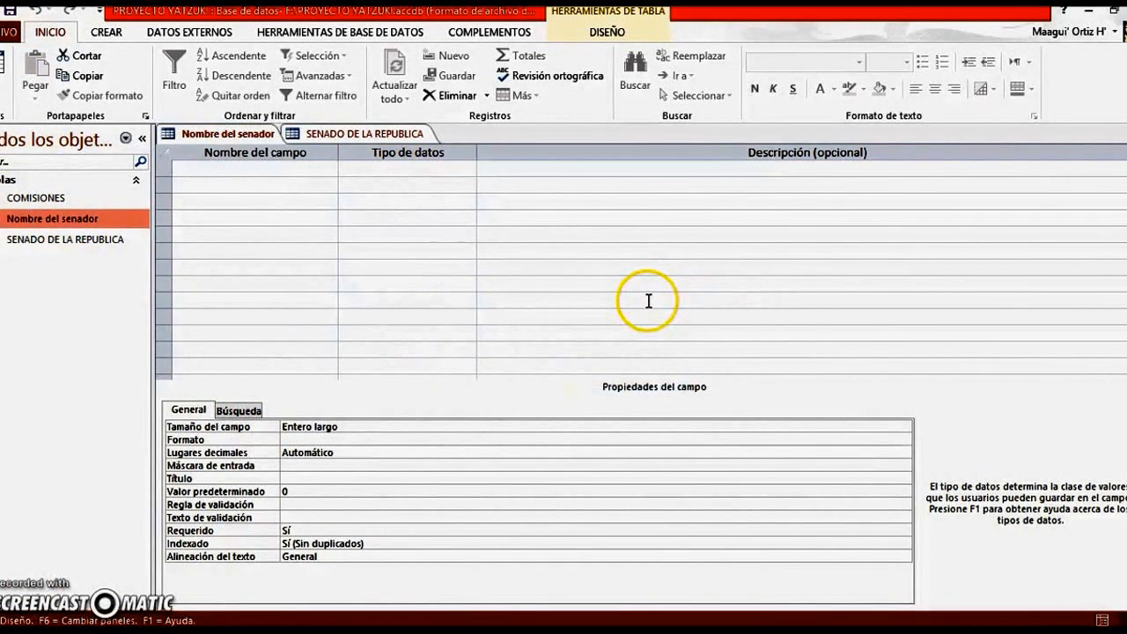
{"action": "left_click", "coordinate": [649, 272]}
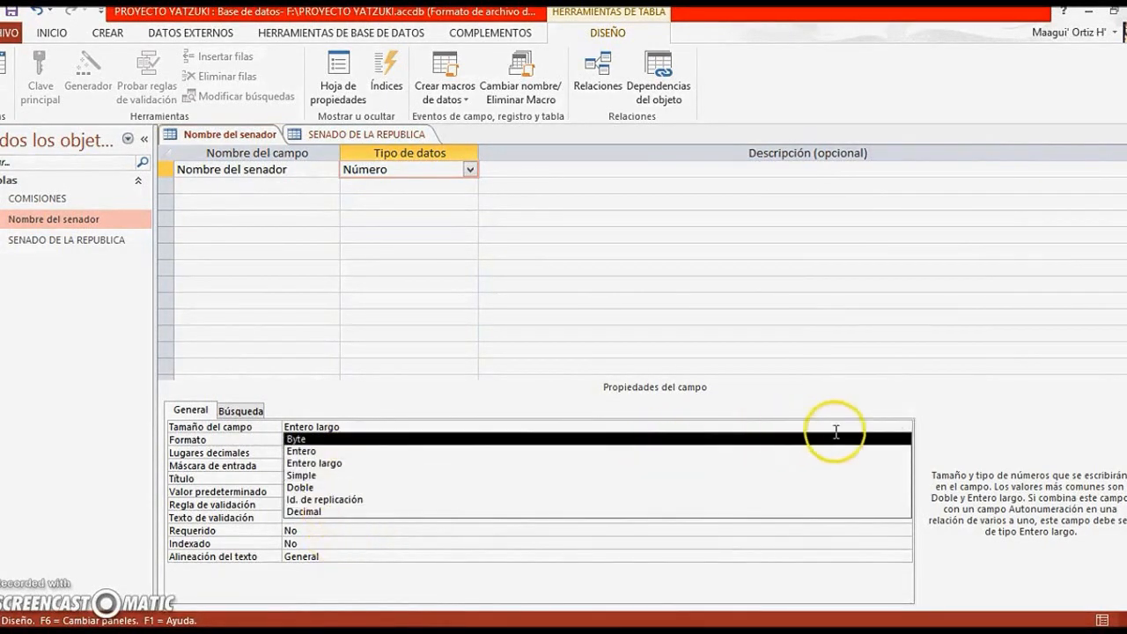
Review the Tamaño del campo and Texto de validación properties of the Nombre del senador field
{"action": "left_click", "coordinate": [904, 427]}
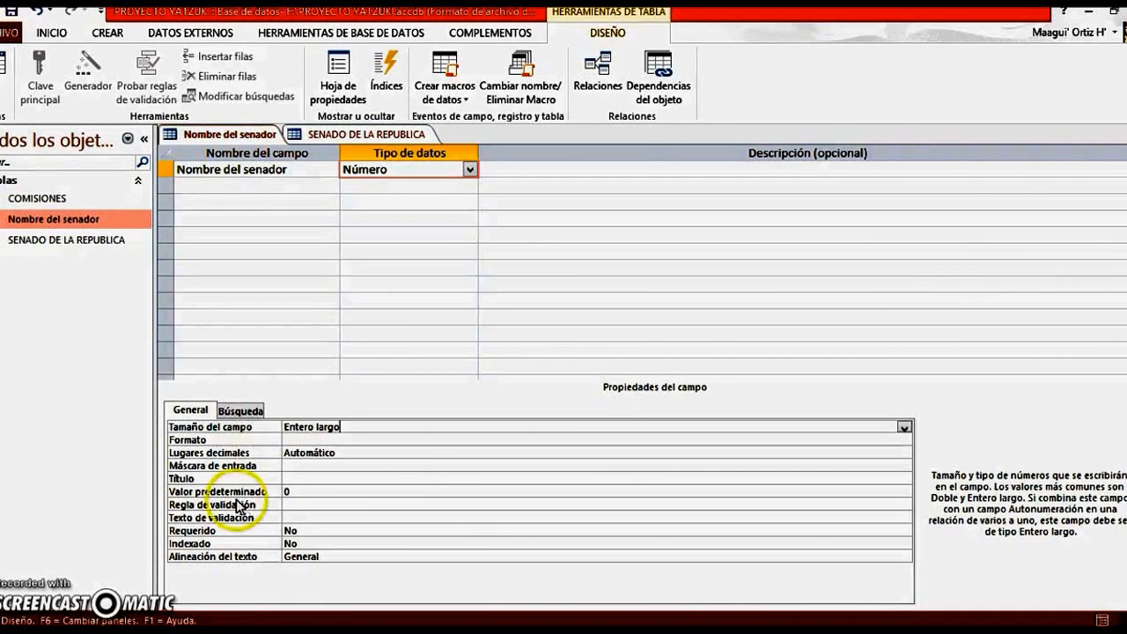
{"action": "left_click", "coordinate": [311, 518]}
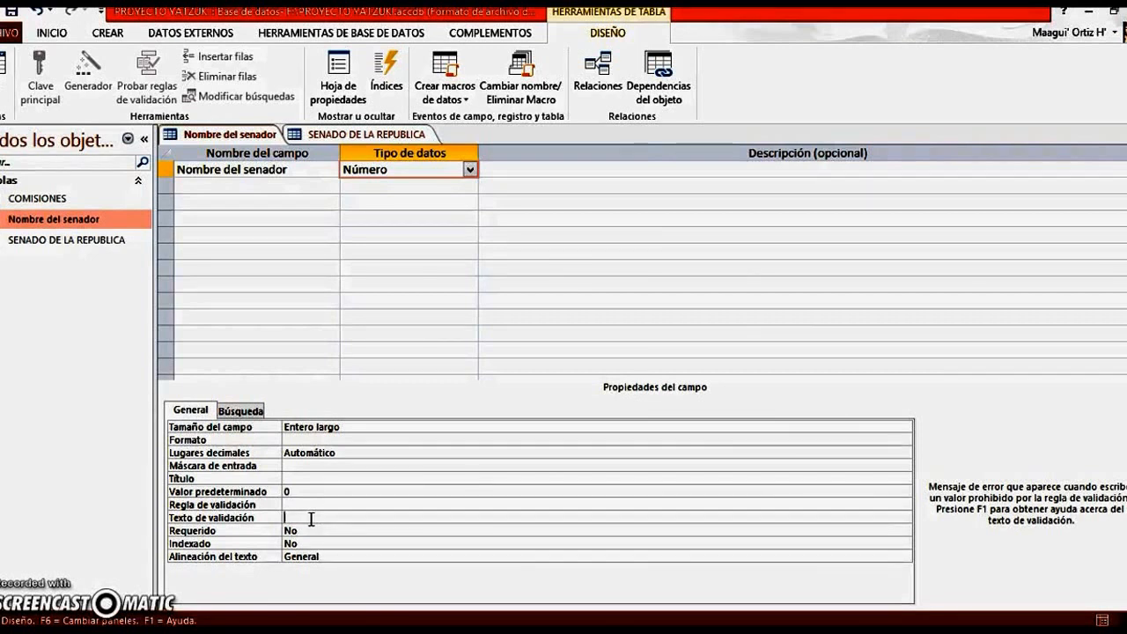
{"action": "left_click", "coordinate": [311, 520]}
Review the options of the field's Requerido and Indexado properties, leaving Requerido at No
{"action": "left_click", "coordinate": [222, 531]}
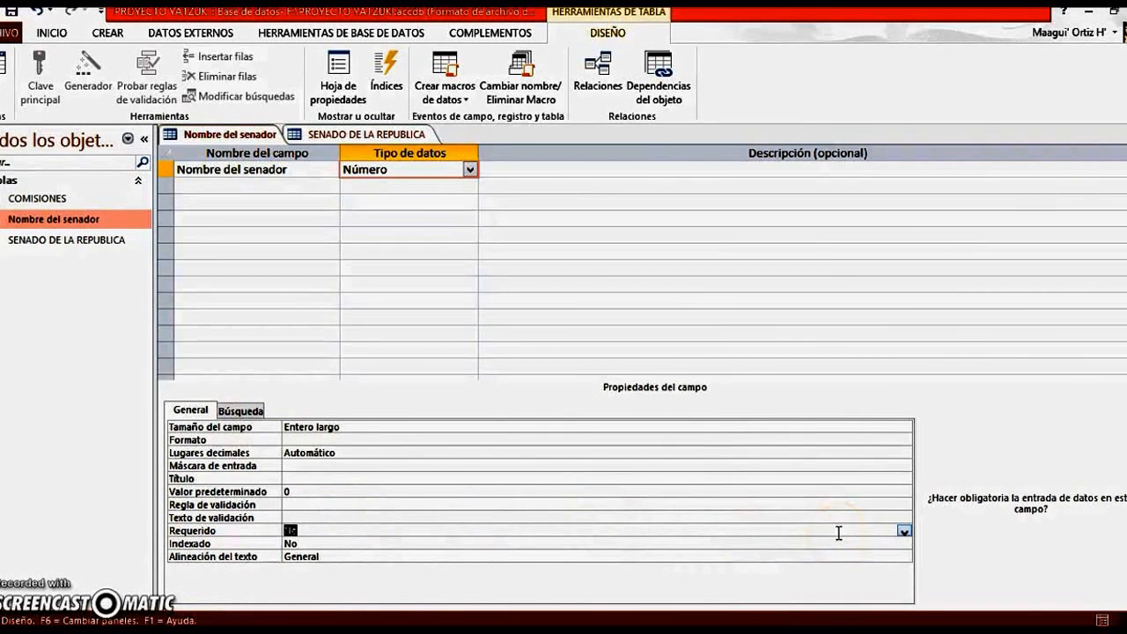
{"action": "left_click", "coordinate": [809, 533]}
{"action": "left_click", "coordinate": [905, 532]}
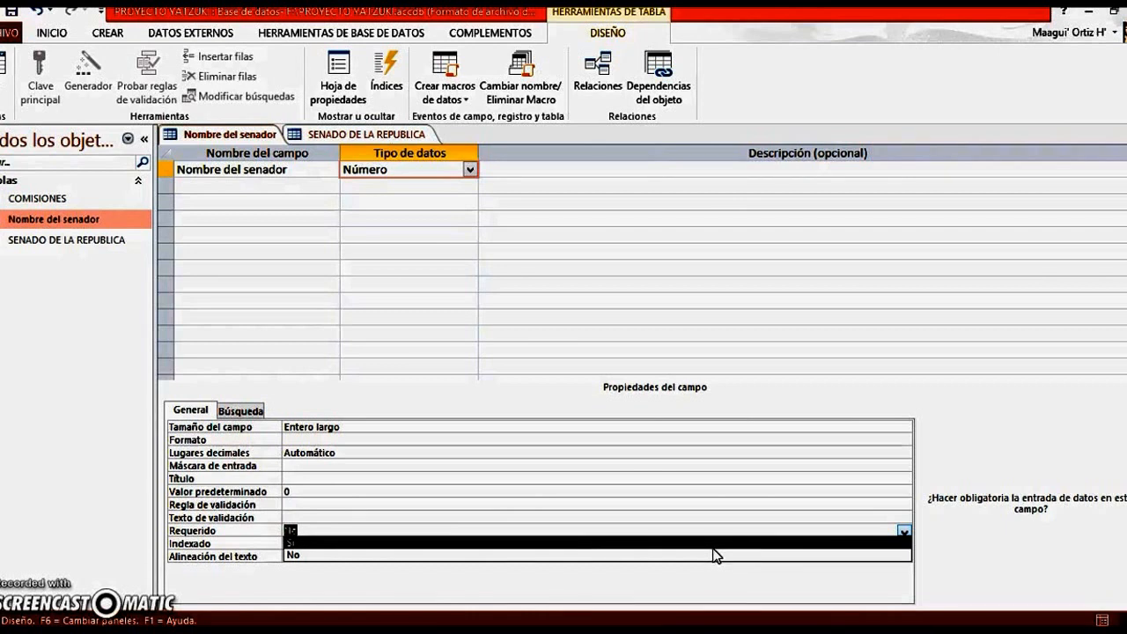
{"action": "left_click", "coordinate": [285, 555]}
{"action": "left_click", "coordinate": [289, 543]}
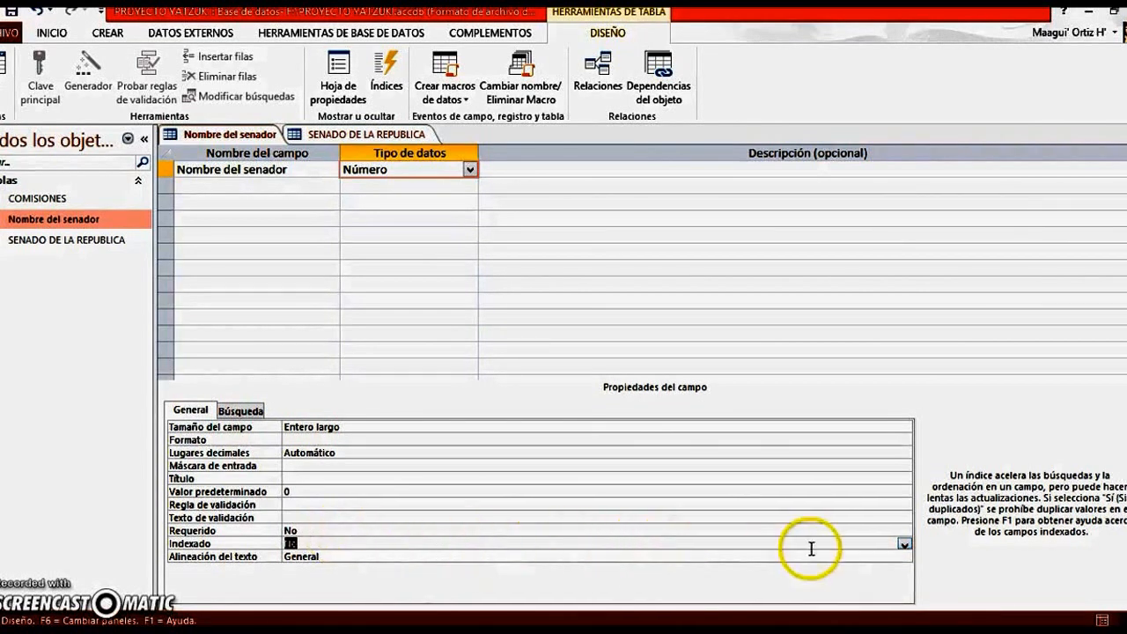
{"action": "left_click", "coordinate": [903, 544]}
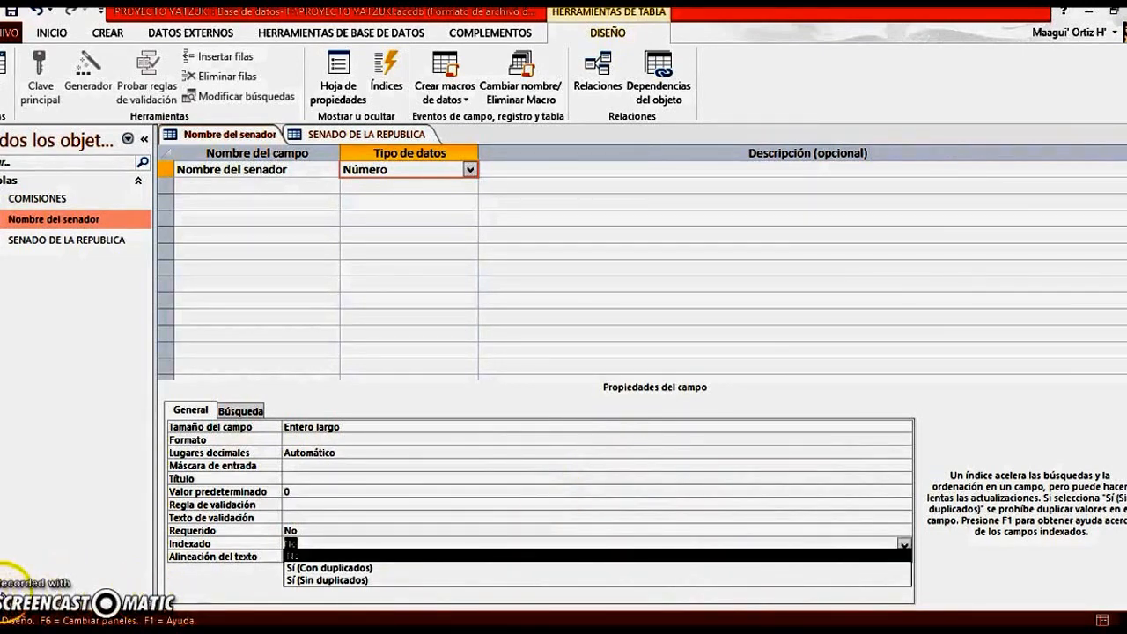
Try to delete the Nombre del senador table from the database while it is open
{"action": "right_click", "coordinate": [143, 217]}
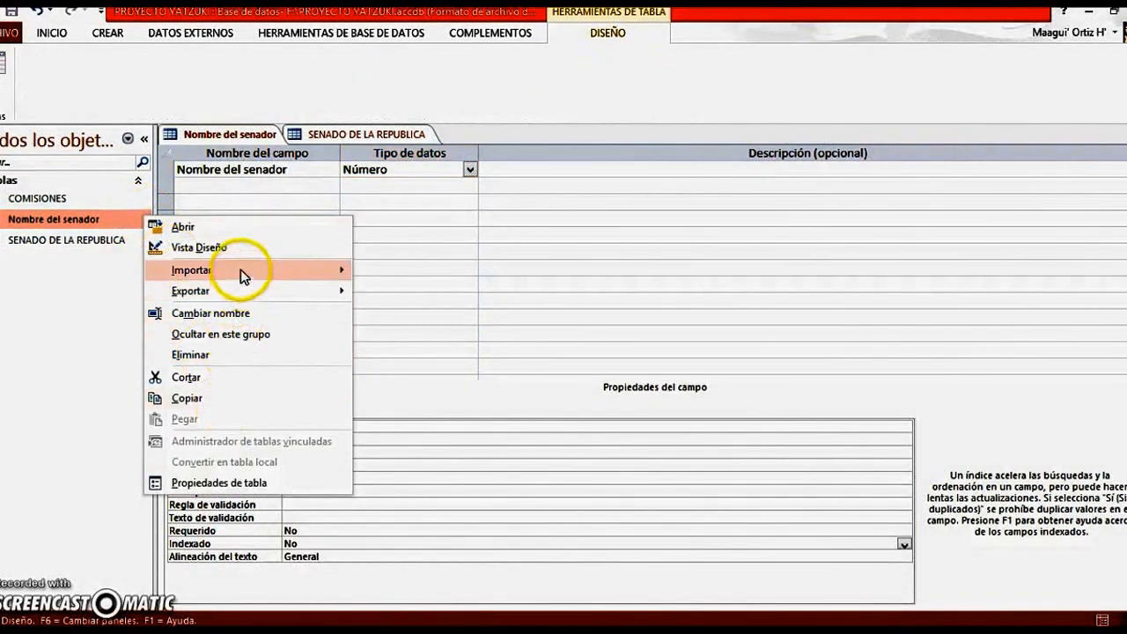
{"action": "left_click", "coordinate": [227, 355]}
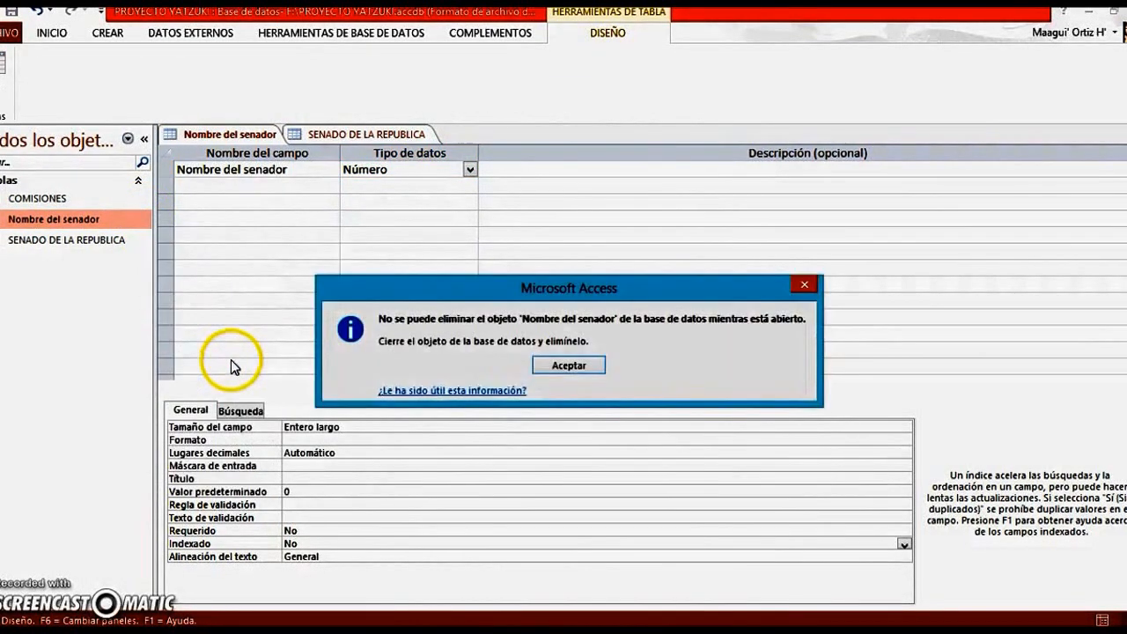
{"action": "left_click", "coordinate": [553, 364]}
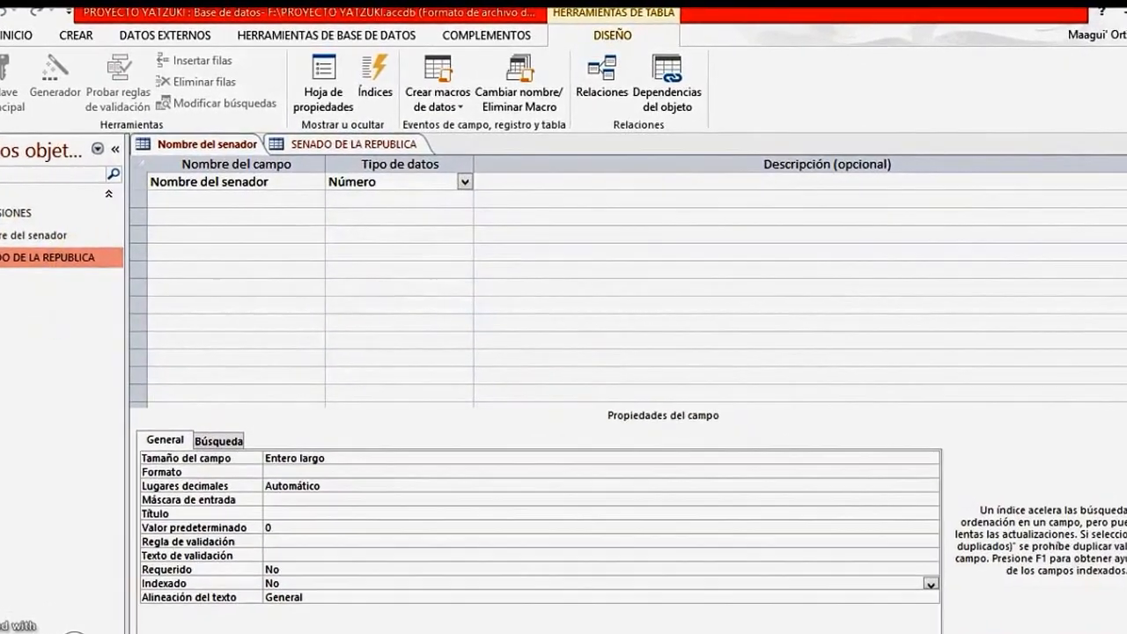
Open the SENADO DE LA REPUBLICA datasheet and sort it by SENADORES from A to Z
{"action": "double_click", "coordinate": [93, 257]}
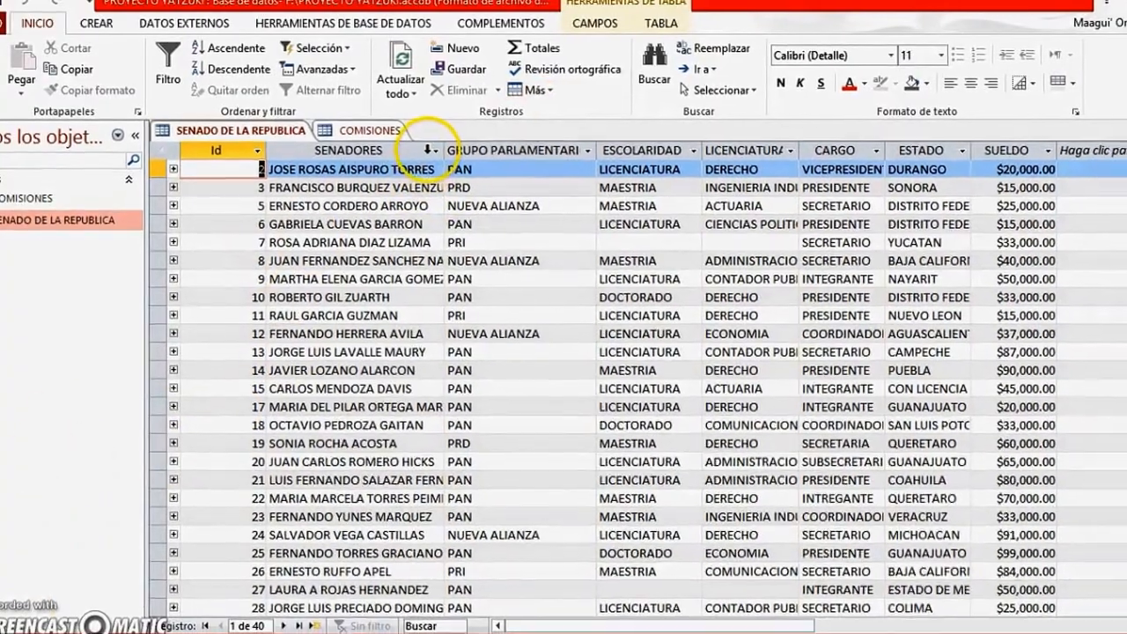
{"action": "right_click", "coordinate": [436, 157]}
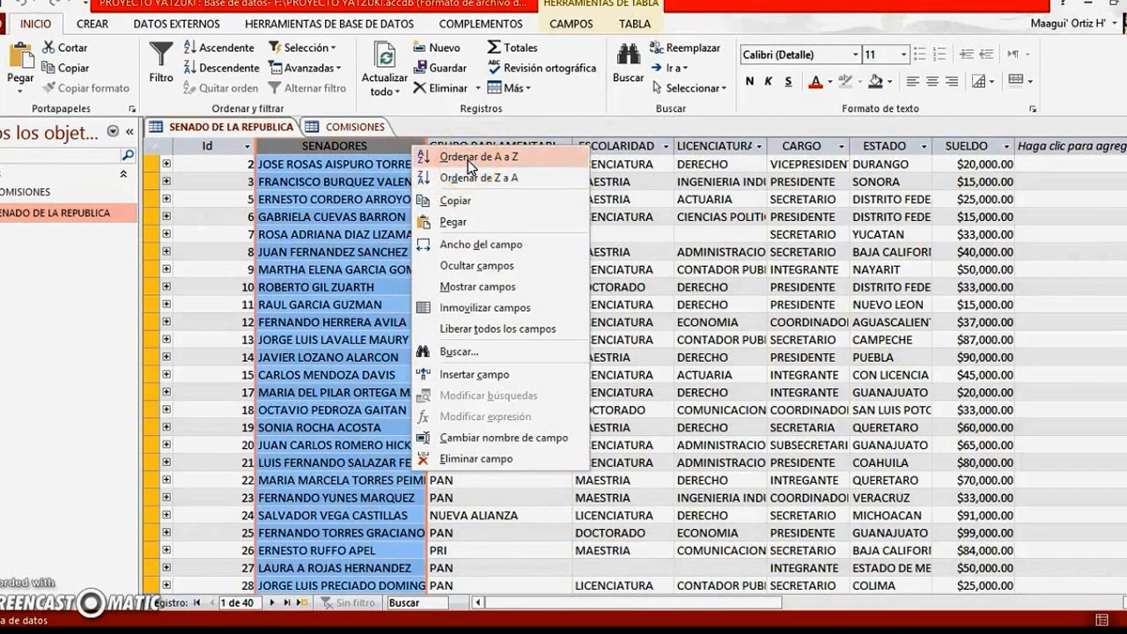
{"action": "left_click", "coordinate": [467, 159]}
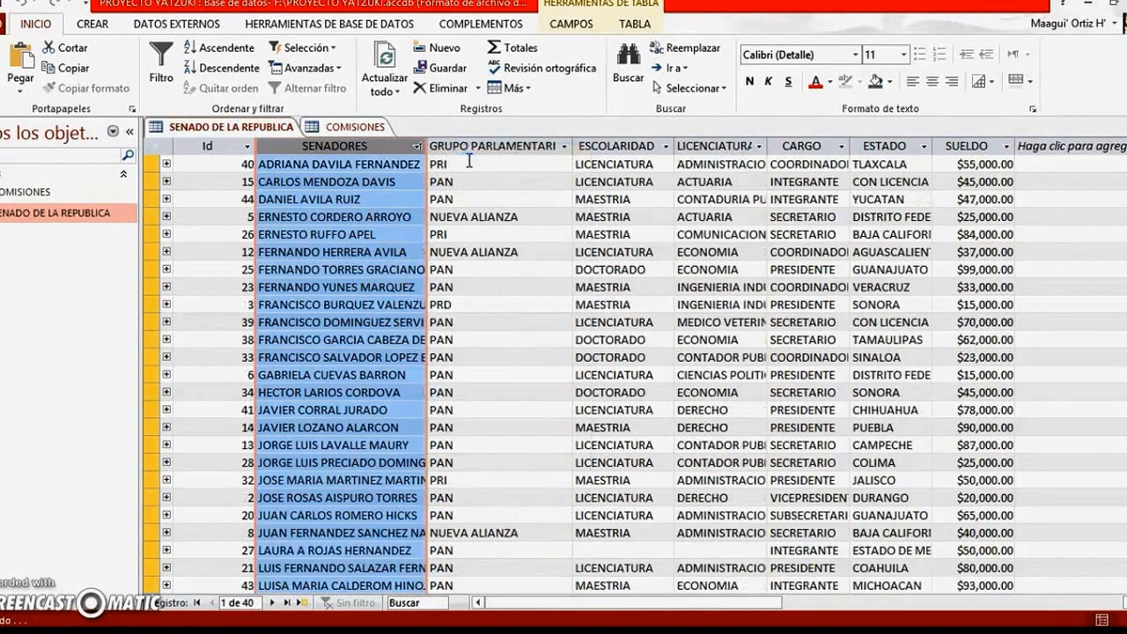
Sort the SENADO DE LA REPUBLICA records by the ESTADO column from A to Z
{"action": "left_click", "coordinate": [907, 150]}
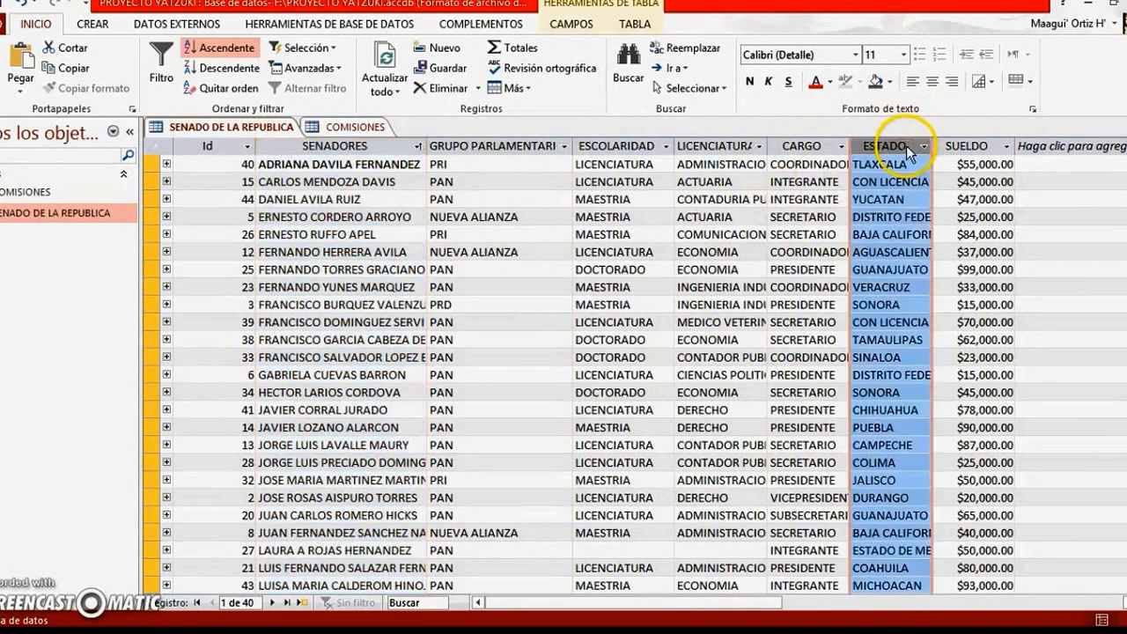
{"action": "right_click", "coordinate": [909, 152]}
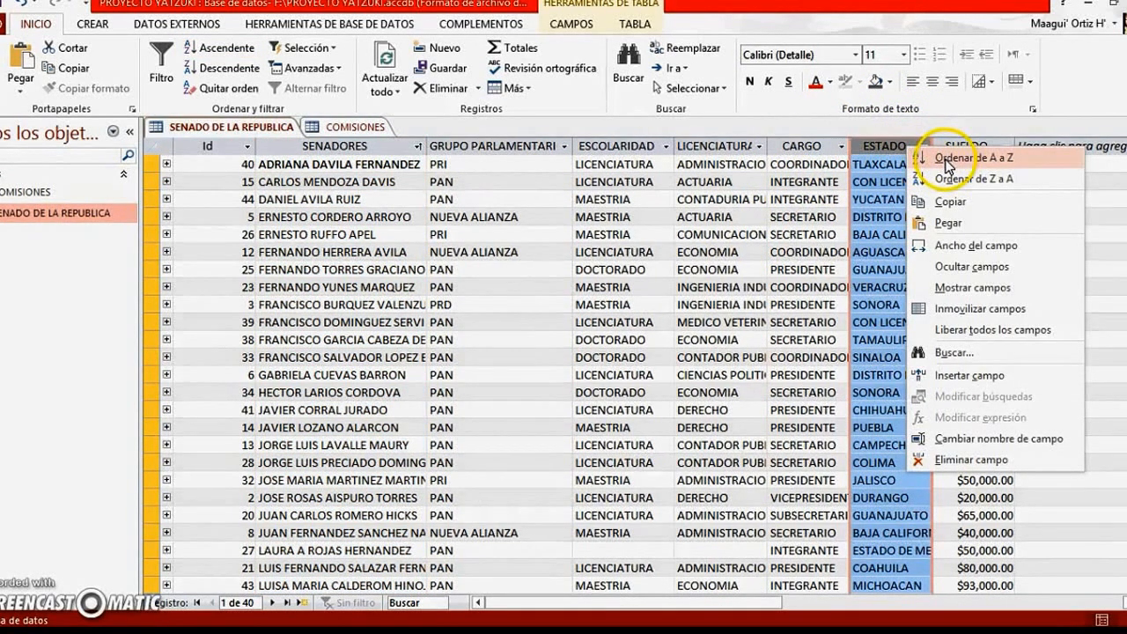
{"action": "left_click", "coordinate": [946, 167]}
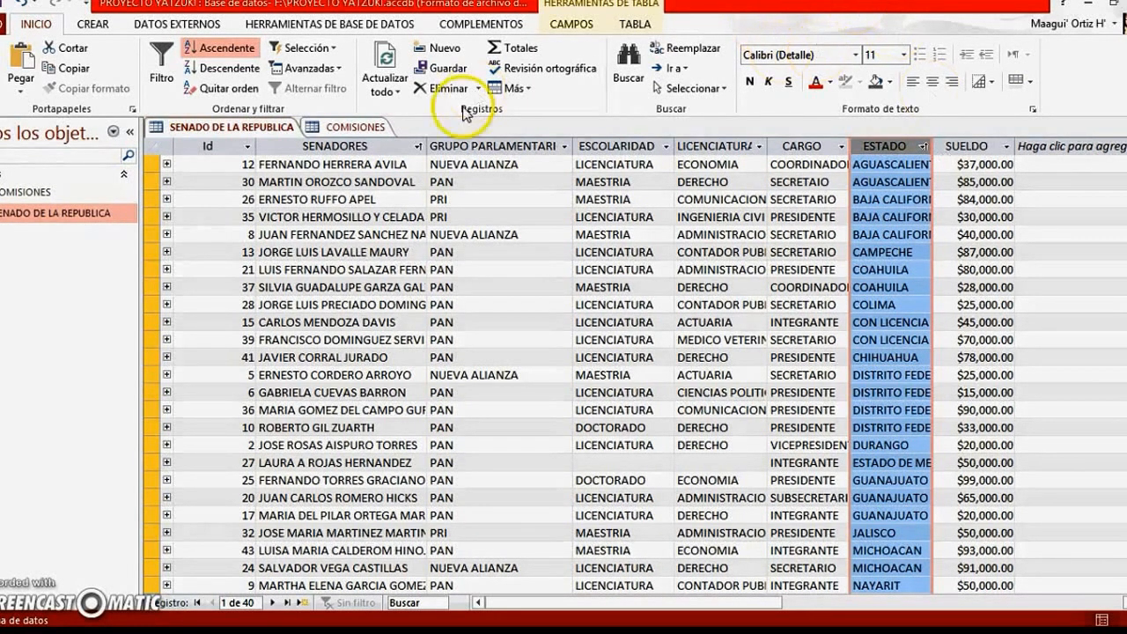
Create a new query in design view based on the SENADO DE LA REPUBLICA table
{"action": "left_click", "coordinate": [88, 27]}
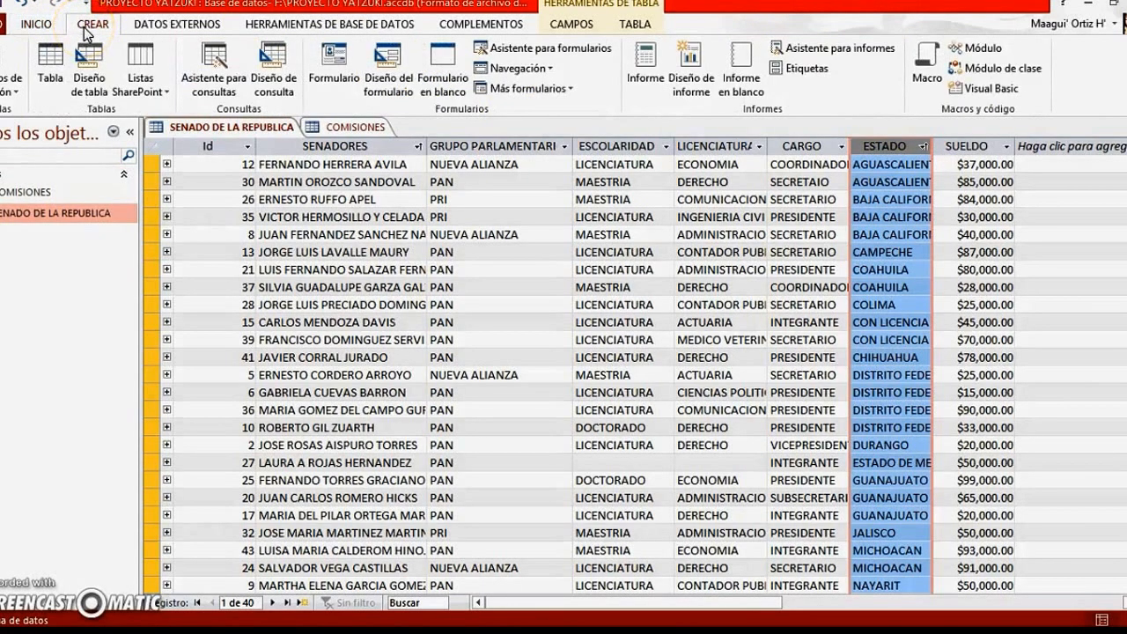
{"action": "left_click", "coordinate": [276, 61]}
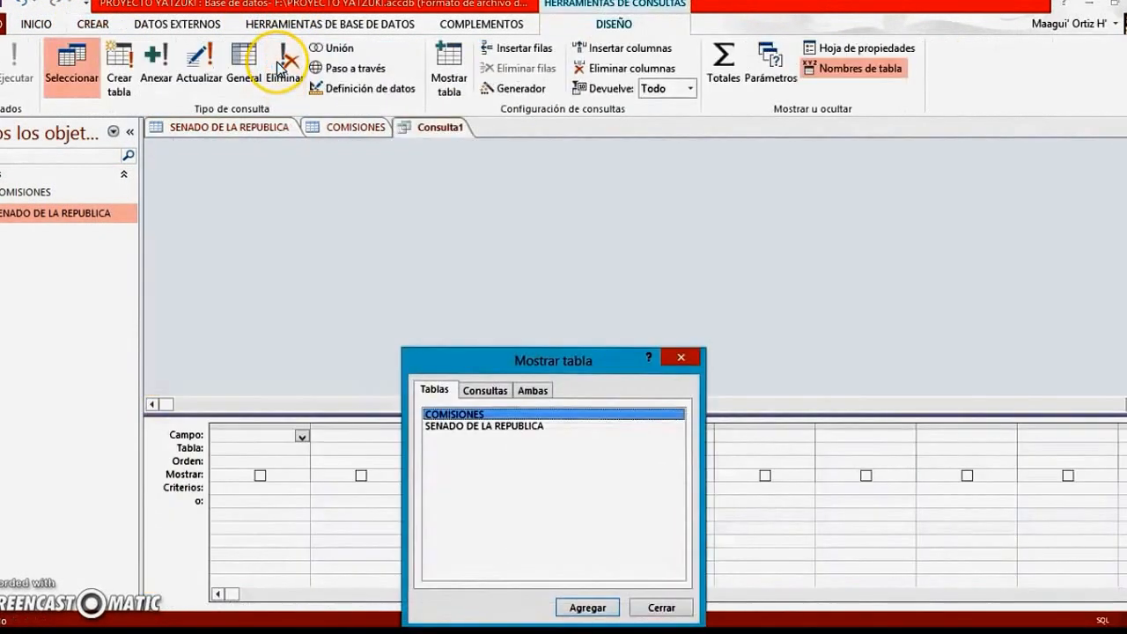
{"action": "left_click_drag", "start_coordinate": [573, 357], "coordinate": [448, 178]}
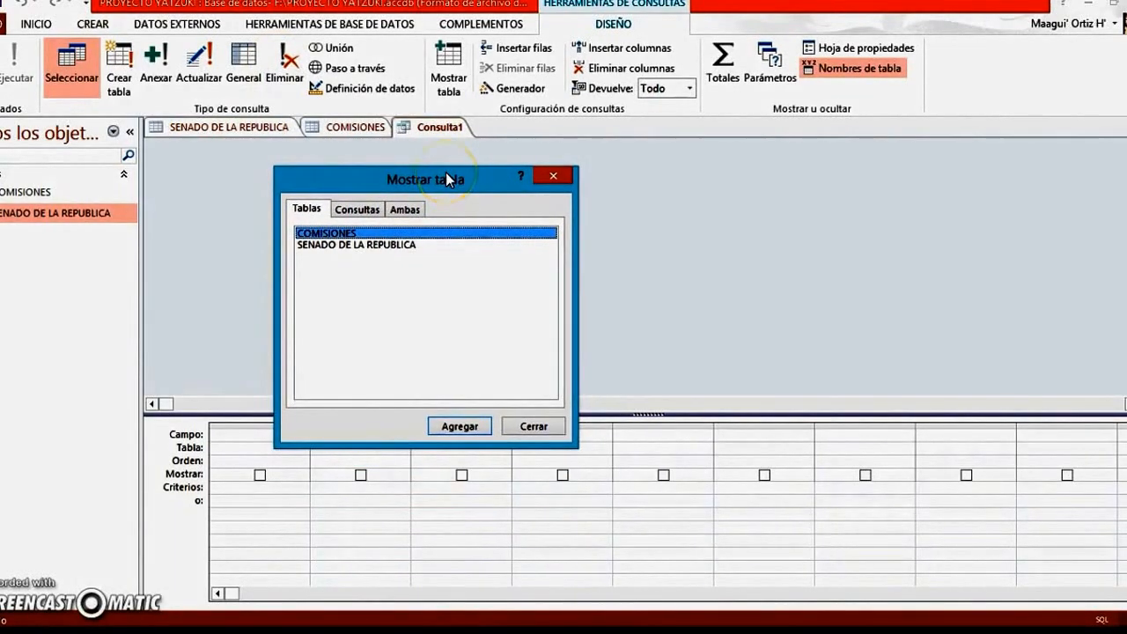
{"action": "left_click", "coordinate": [383, 248]}
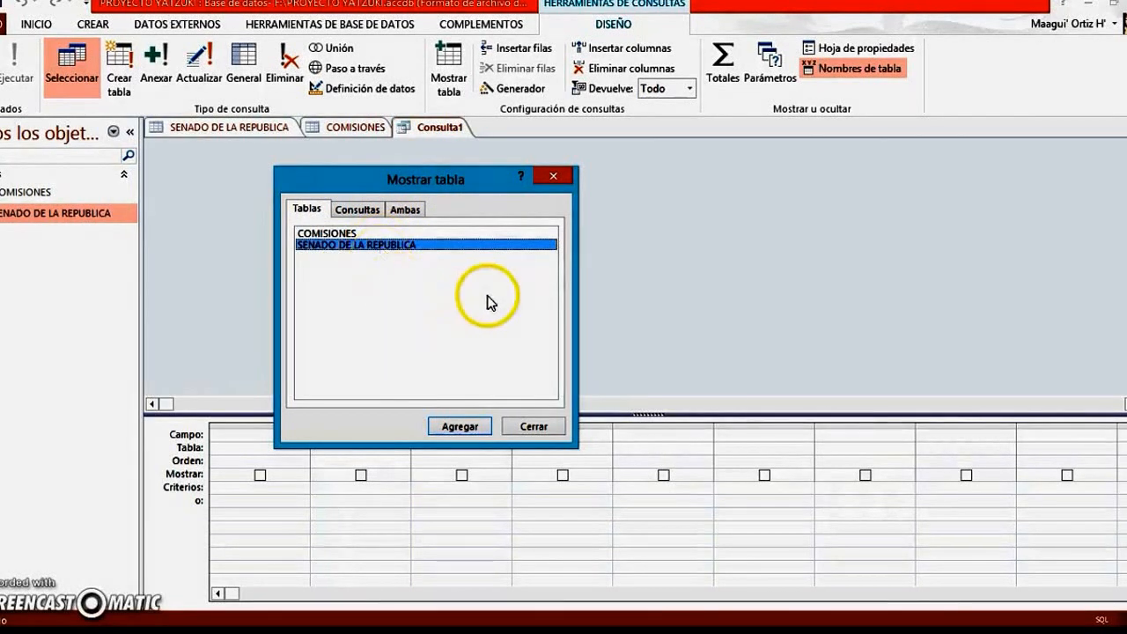
{"action": "left_click", "coordinate": [465, 430]}
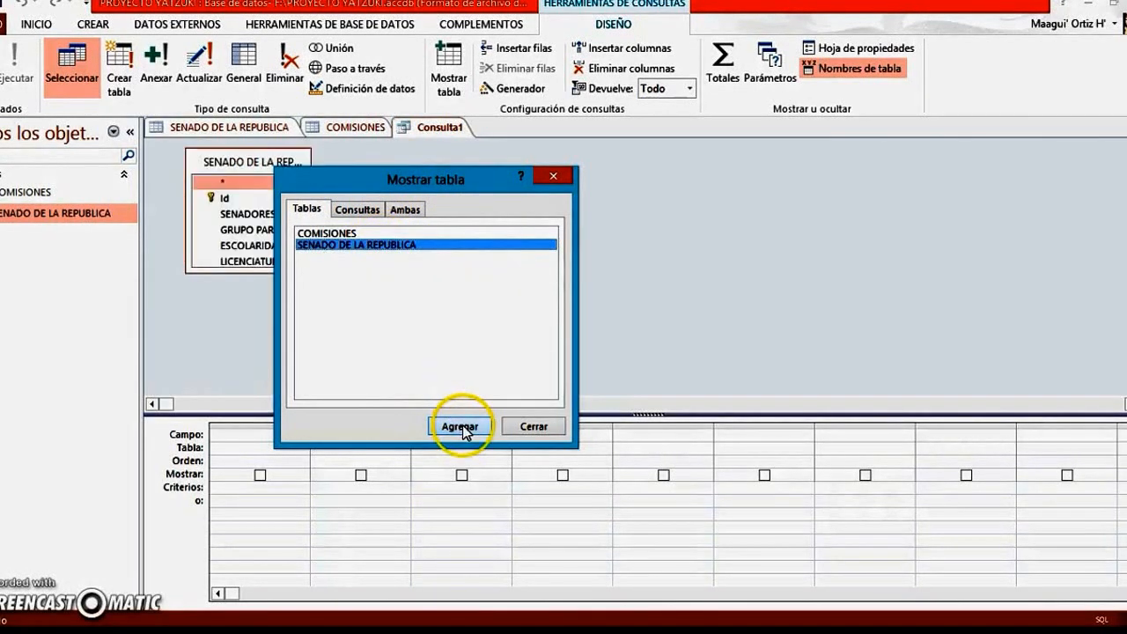
{"action": "left_click", "coordinate": [553, 179]}
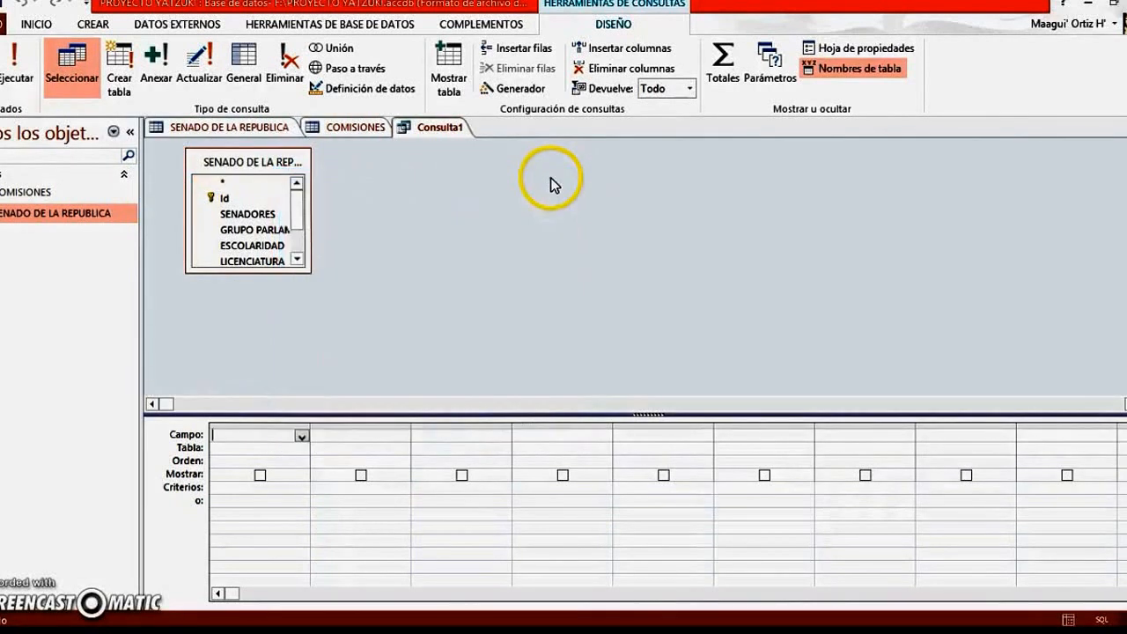
Add the SENADORES, GRUPO PARLAMENTARIO and ESTADO fields to the query grid
{"action": "left_click", "coordinate": [262, 216]}
{"action": "left_click", "coordinate": [261, 231]}
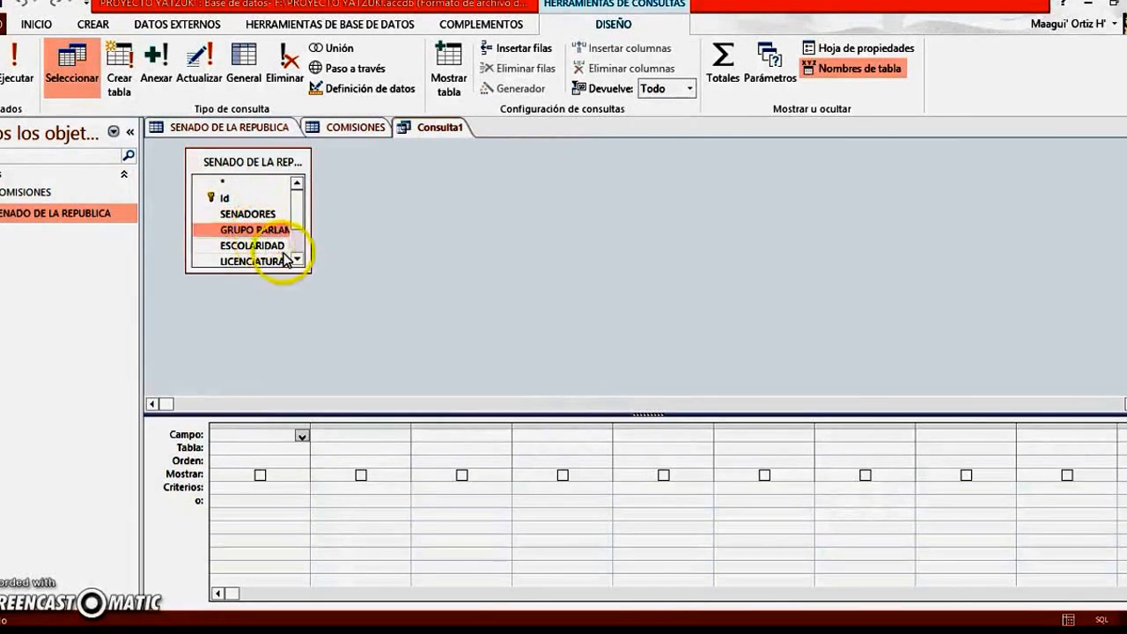
{"action": "left_click", "coordinate": [258, 216]}
{"action": "double_click", "coordinate": [256, 216]}
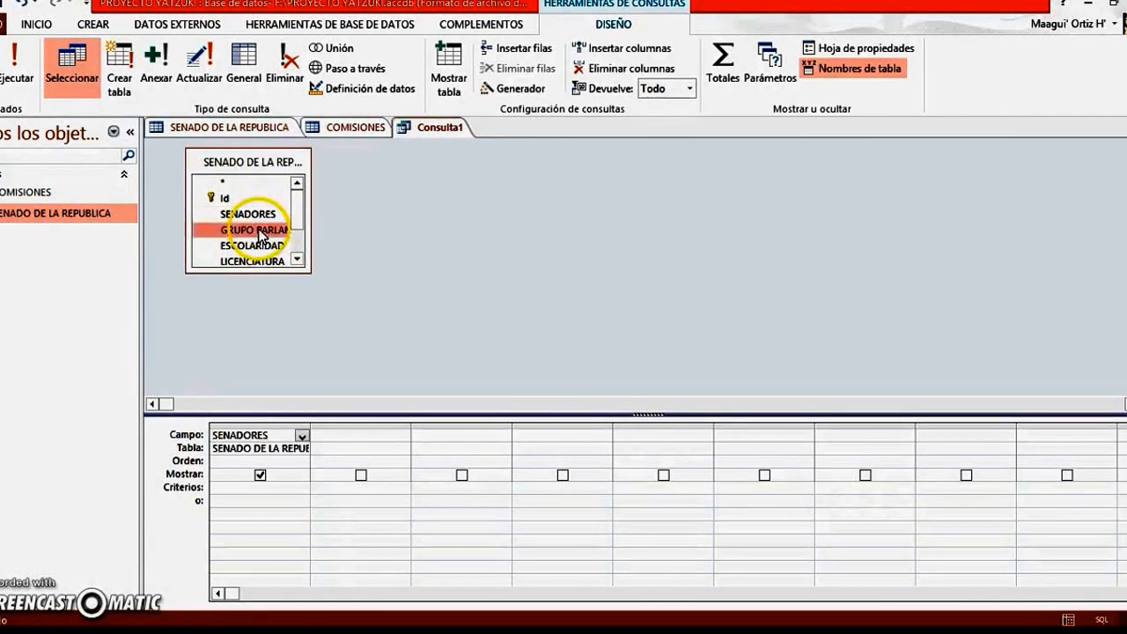
{"action": "double_click", "coordinate": [255, 231]}
{"action": "left_click", "coordinate": [296, 260]}
{"action": "left_click", "coordinate": [296, 259]}
{"action": "left_click", "coordinate": [296, 260]}
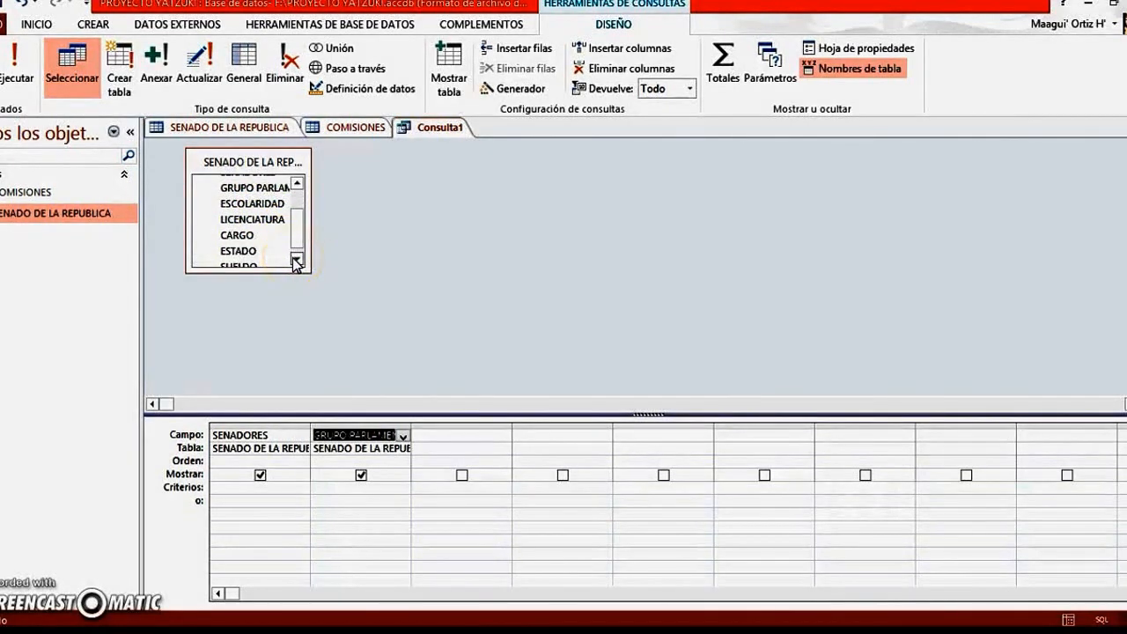
{"action": "double_click", "coordinate": [238, 251]}
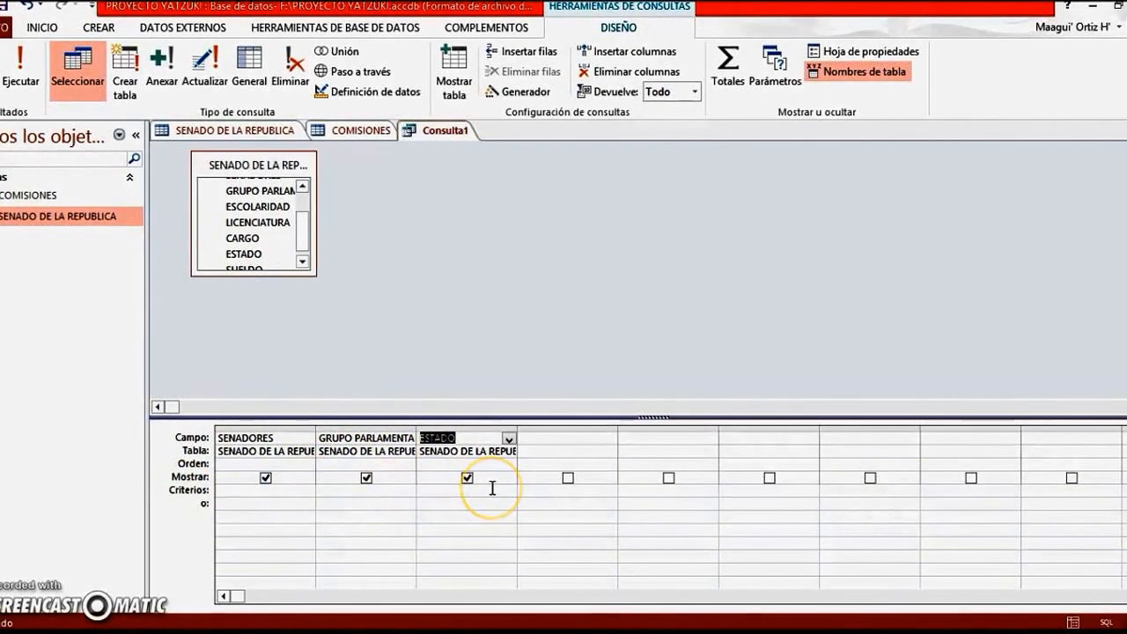
Run the query and save it under the name "consulta simple"
{"action": "left_click", "coordinate": [21, 75]}
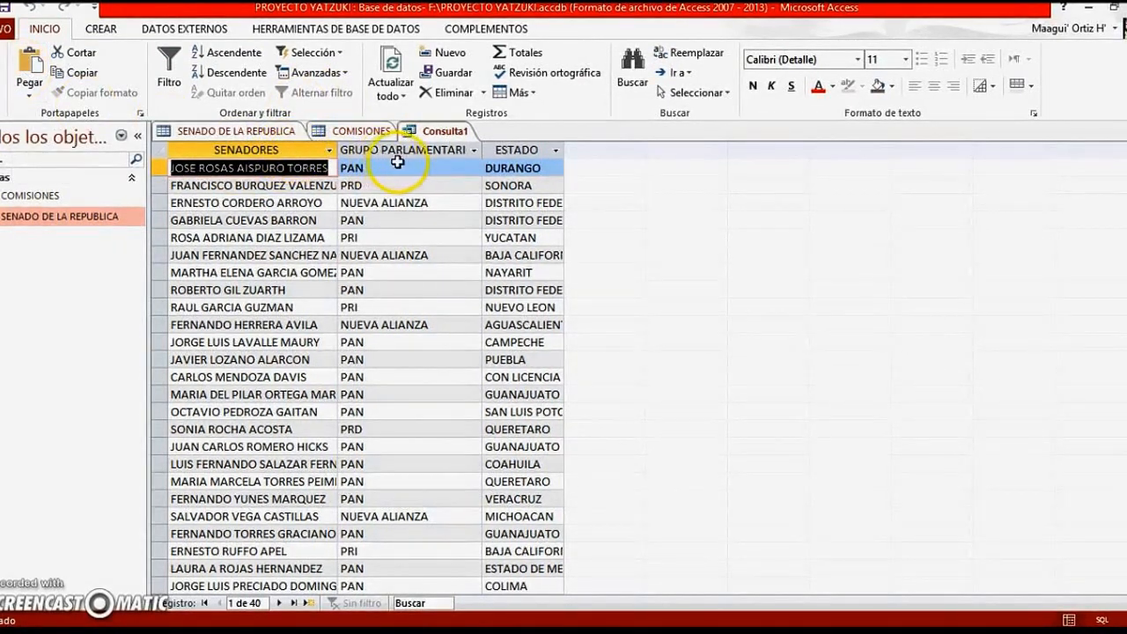
{"action": "left_click", "coordinate": [12, 12]}
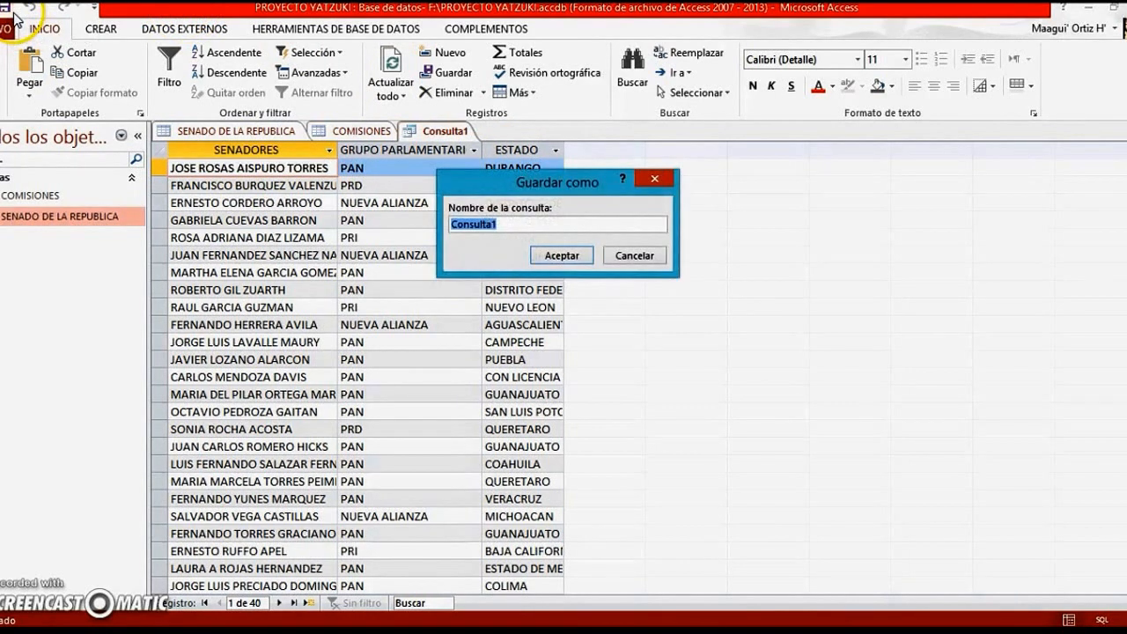
{"action": "key", "text": "BackSpace"}
{"action": "type", "text": "co"}
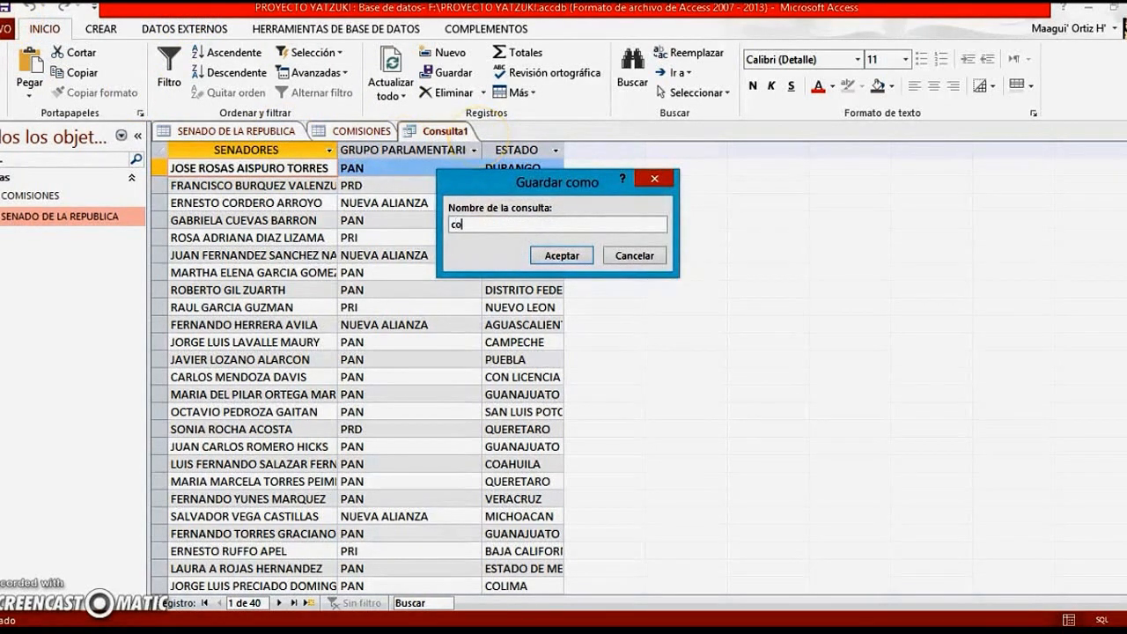
{"action": "type", "text": "nsulta simple"}
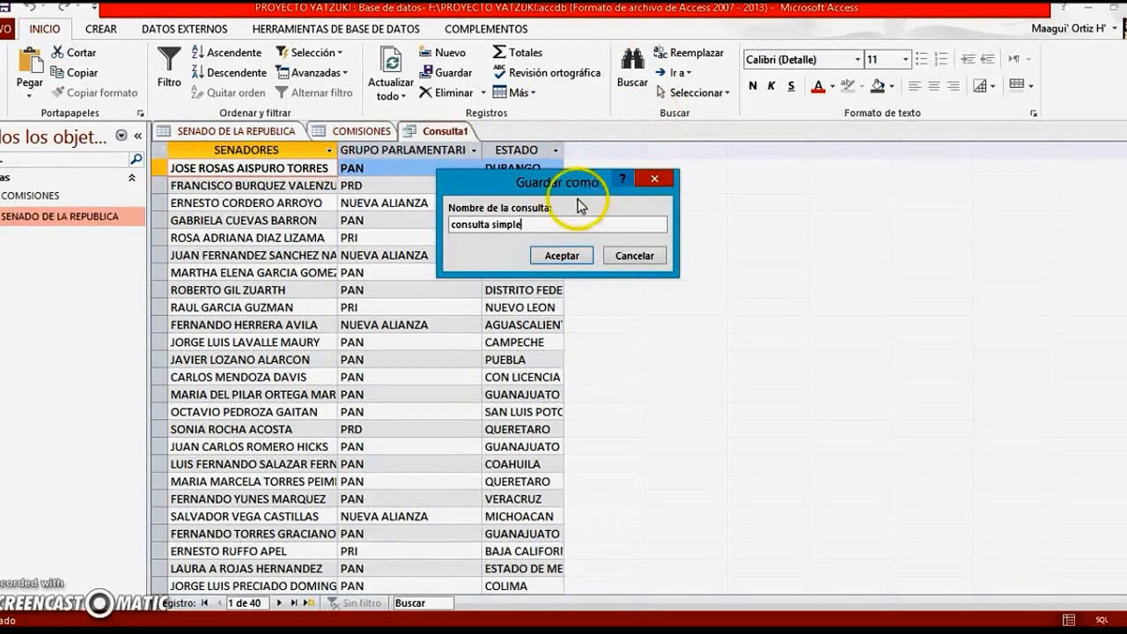
{"action": "left_click", "coordinate": [563, 258]}
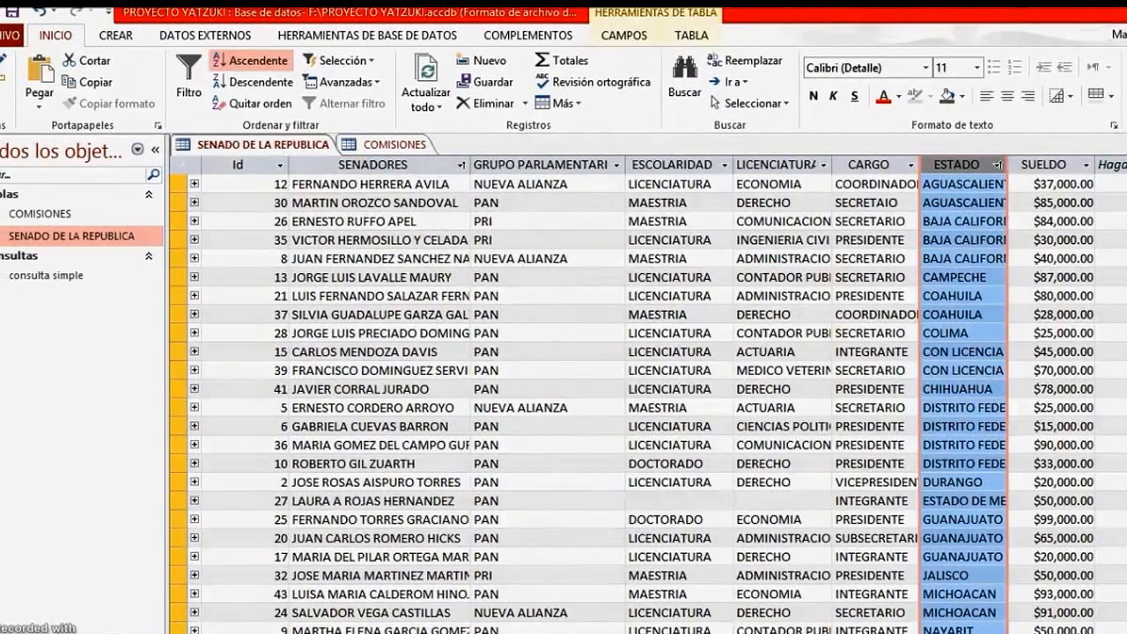
Close the SENADO DE LA REPUBLICA table saving its design changes, and close COMISIONES without saving its changes
{"action": "key", "text": "ctrl+w"}
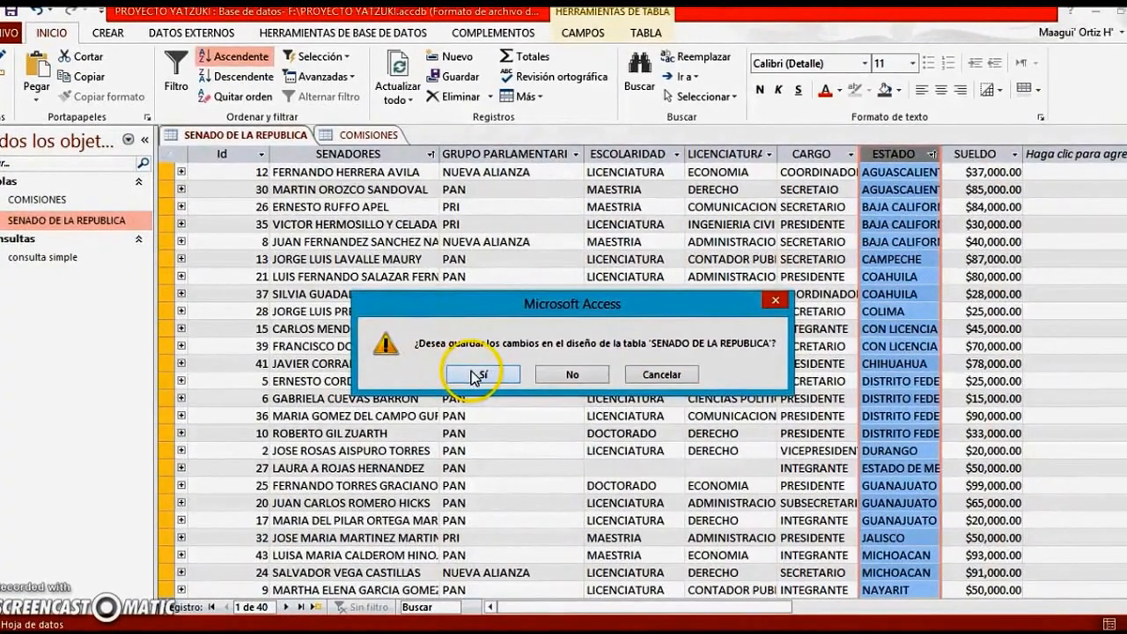
{"action": "left_click", "coordinate": [499, 386]}
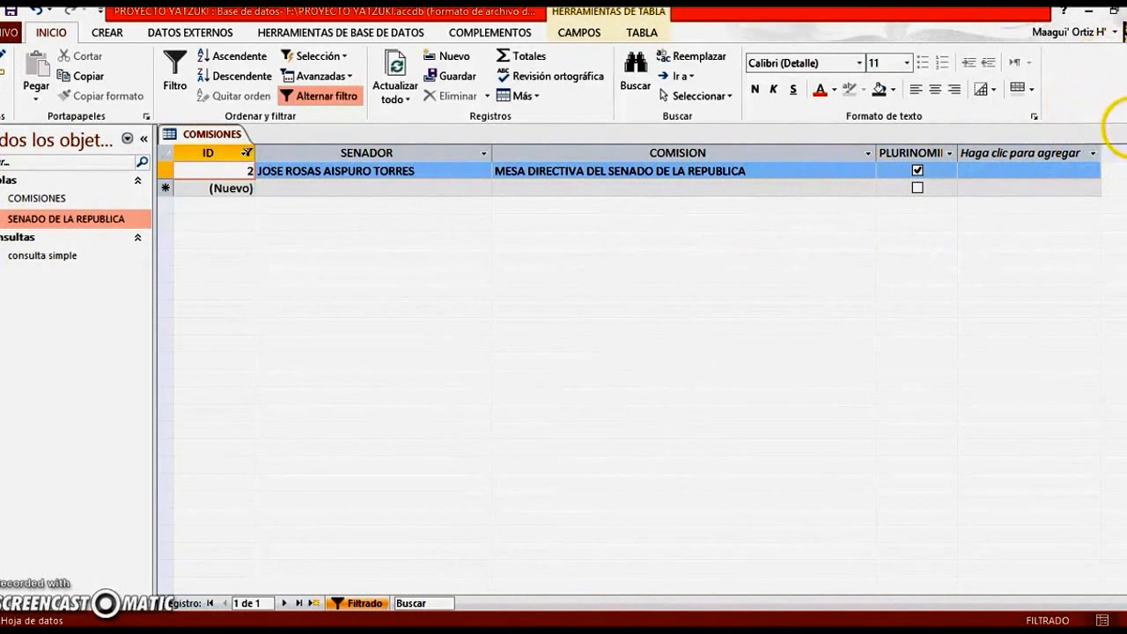
{"action": "left_click", "coordinate": [1120, 132]}
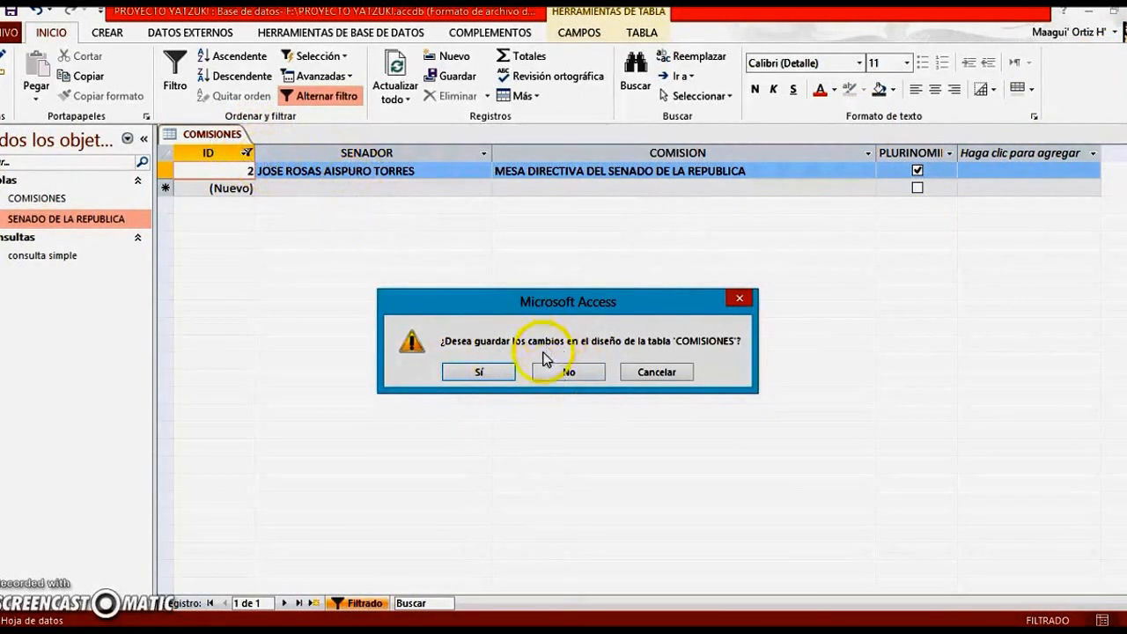
{"action": "left_click", "coordinate": [571, 377]}
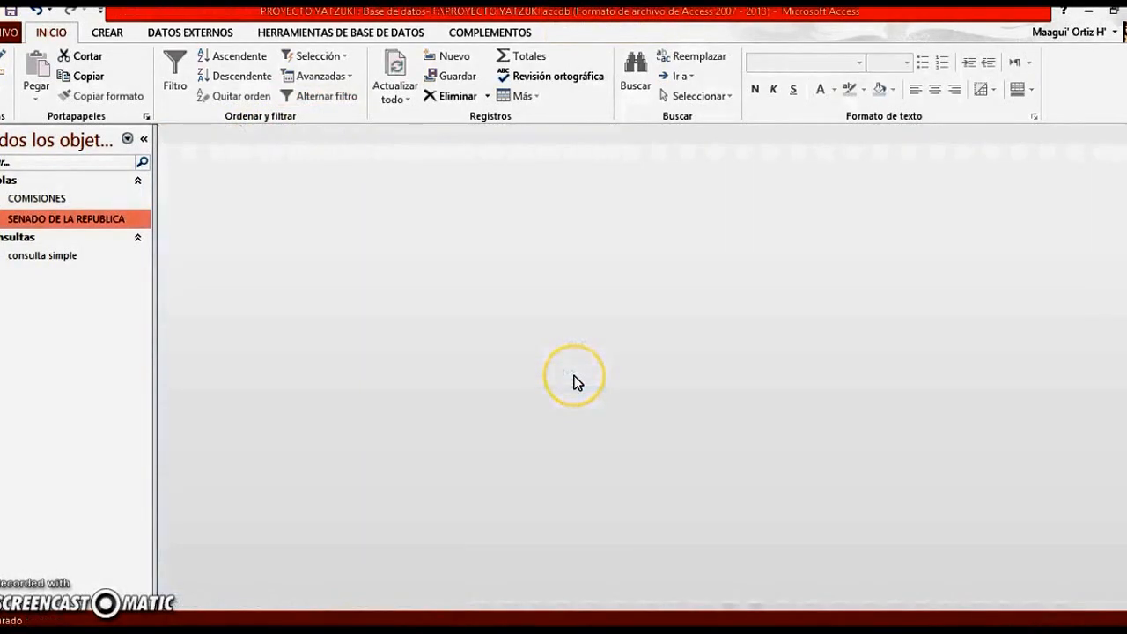
Start a second query in design view and add only the SENADO DE LA REPUBLICA table as its source
{"action": "left_click", "coordinate": [119, 35]}
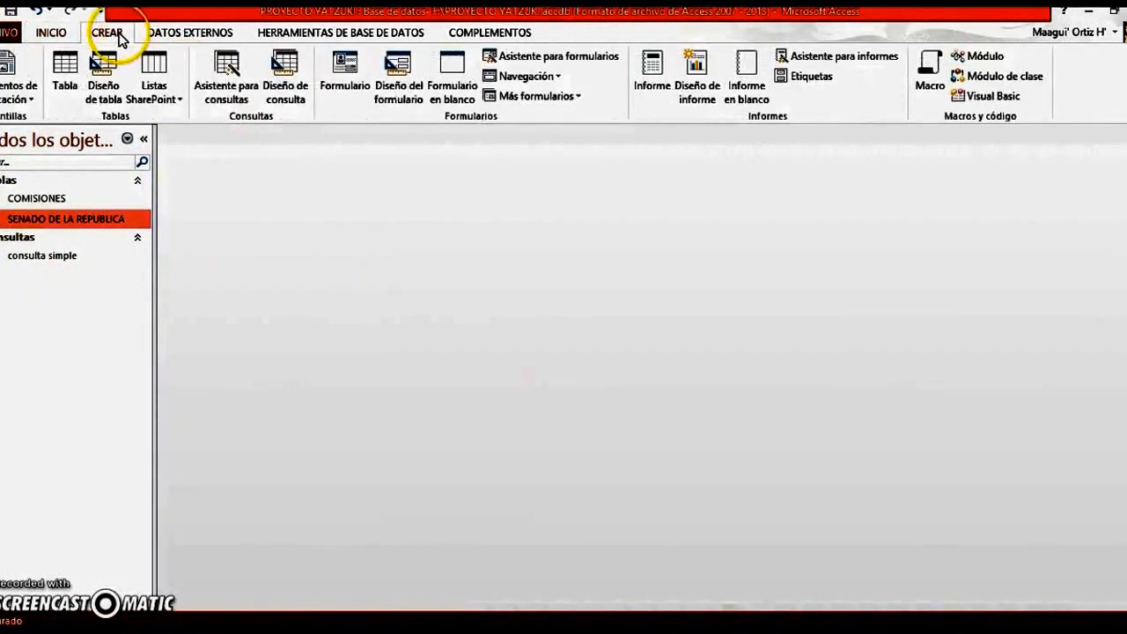
{"action": "left_click", "coordinate": [285, 88]}
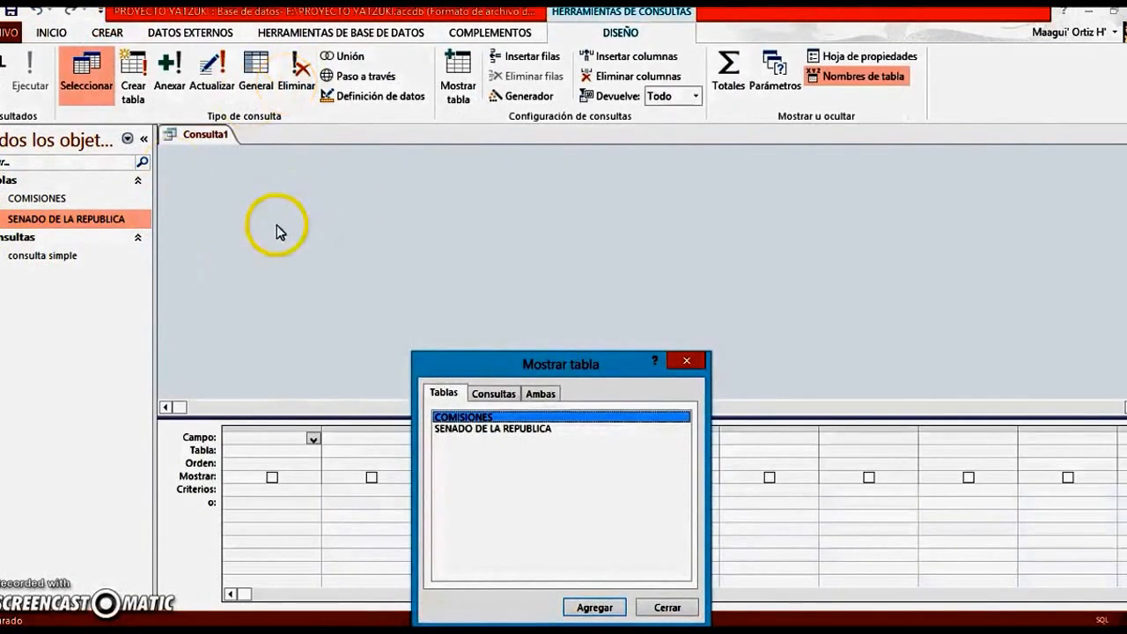
{"action": "left_click_drag", "start_coordinate": [466, 370], "coordinate": [456, 230]}
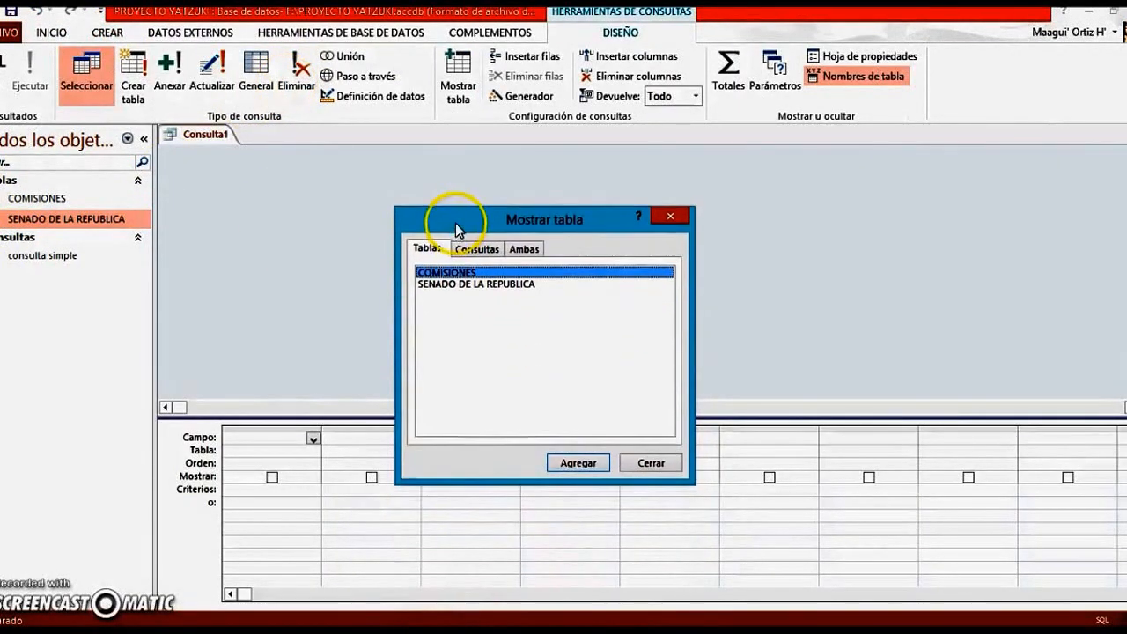
{"action": "double_click", "coordinate": [466, 284]}
{"action": "left_click", "coordinate": [650, 462]}
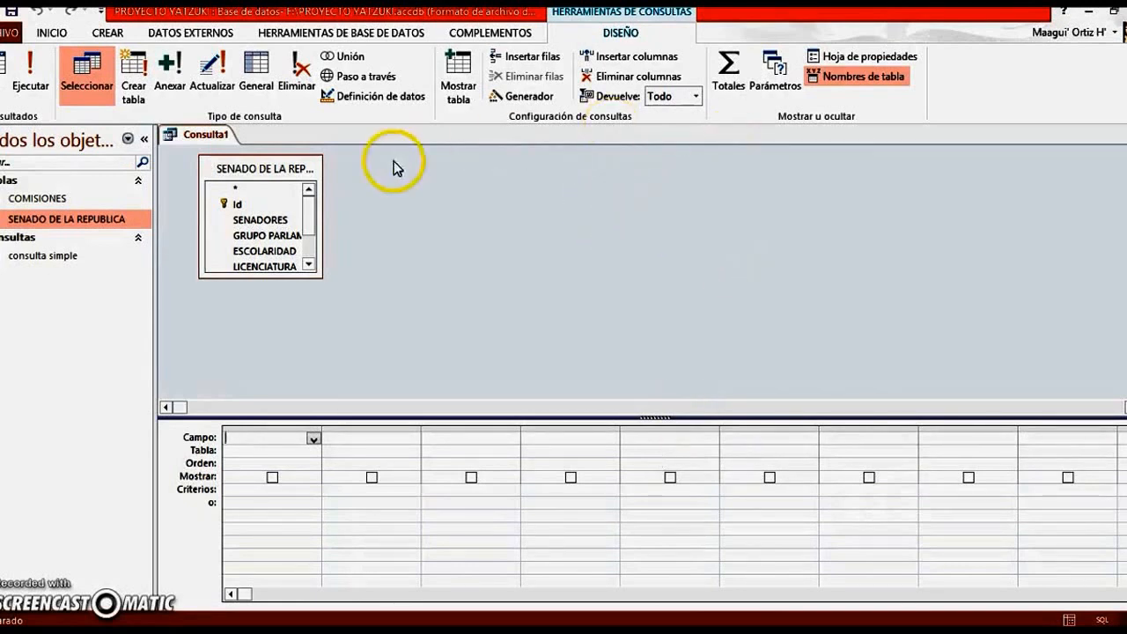
Add the Id, ESCOLARIDAD and GRUPO PARLAMENTARIO fields to the new query
{"action": "double_click", "coordinate": [256, 212]}
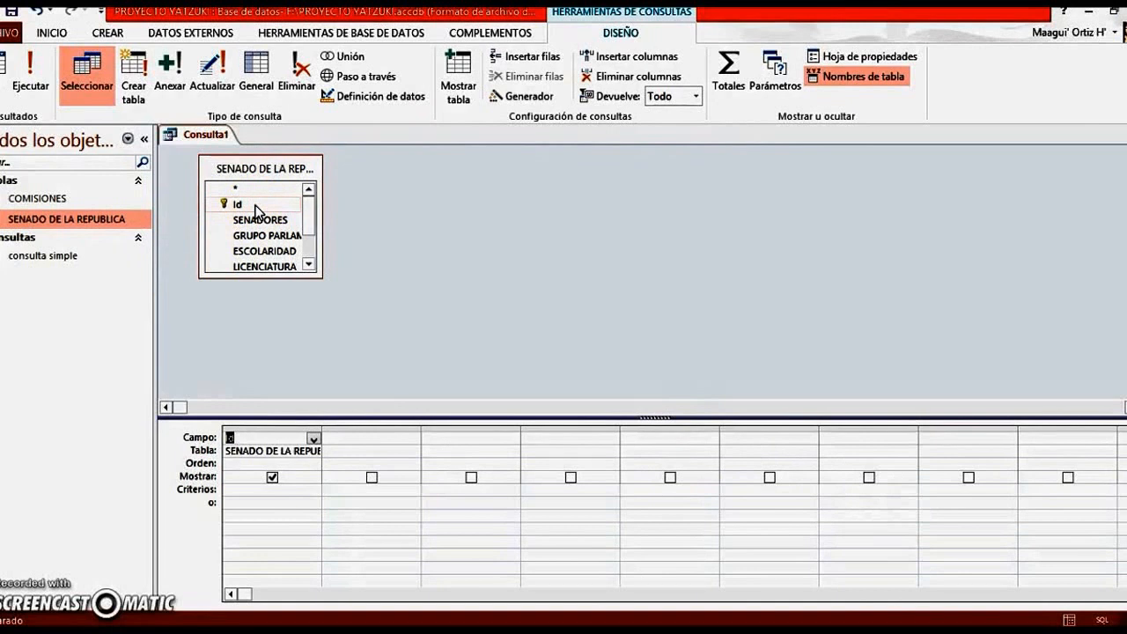
{"action": "double_click", "coordinate": [264, 251]}
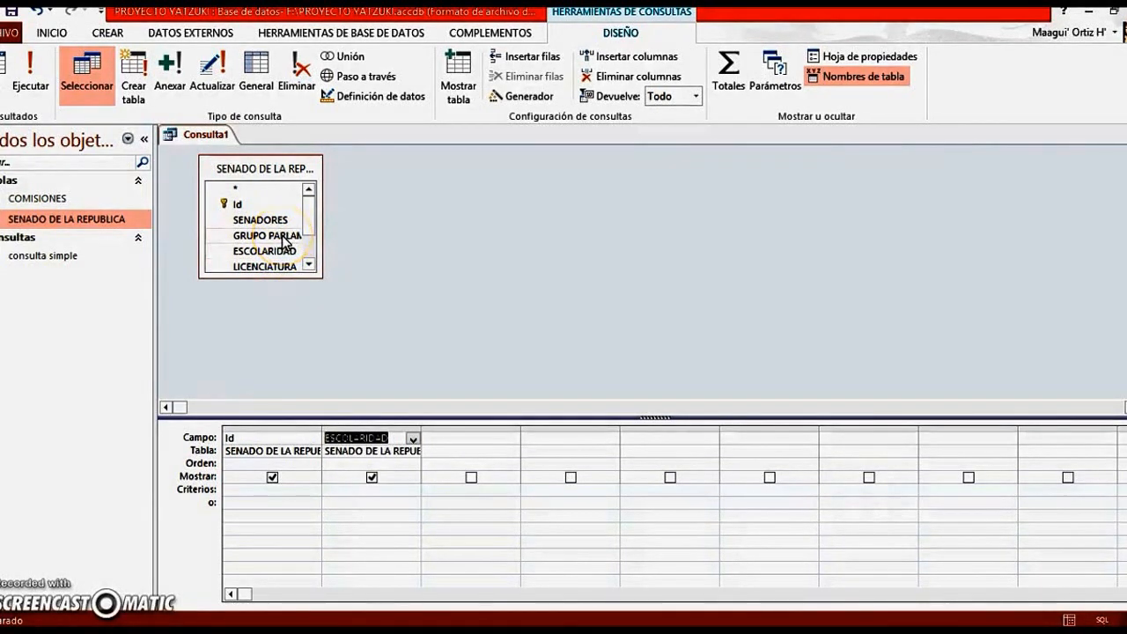
{"action": "double_click", "coordinate": [283, 236]}
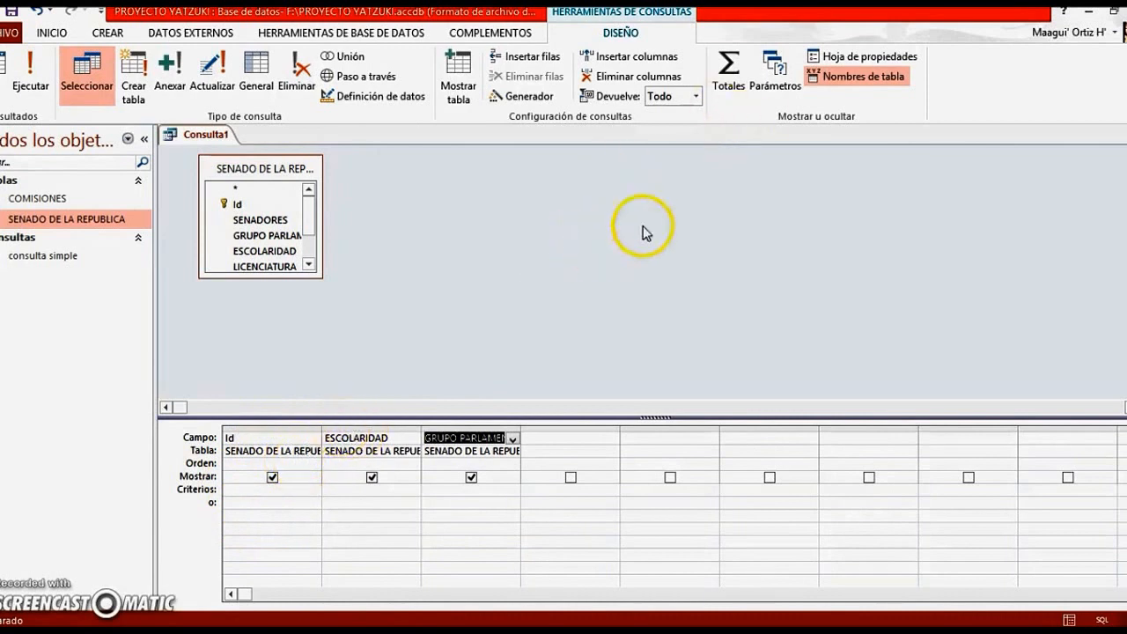
Turn on totals for the query and set the total of the Id field to Cuenta
{"action": "left_click", "coordinate": [729, 78]}
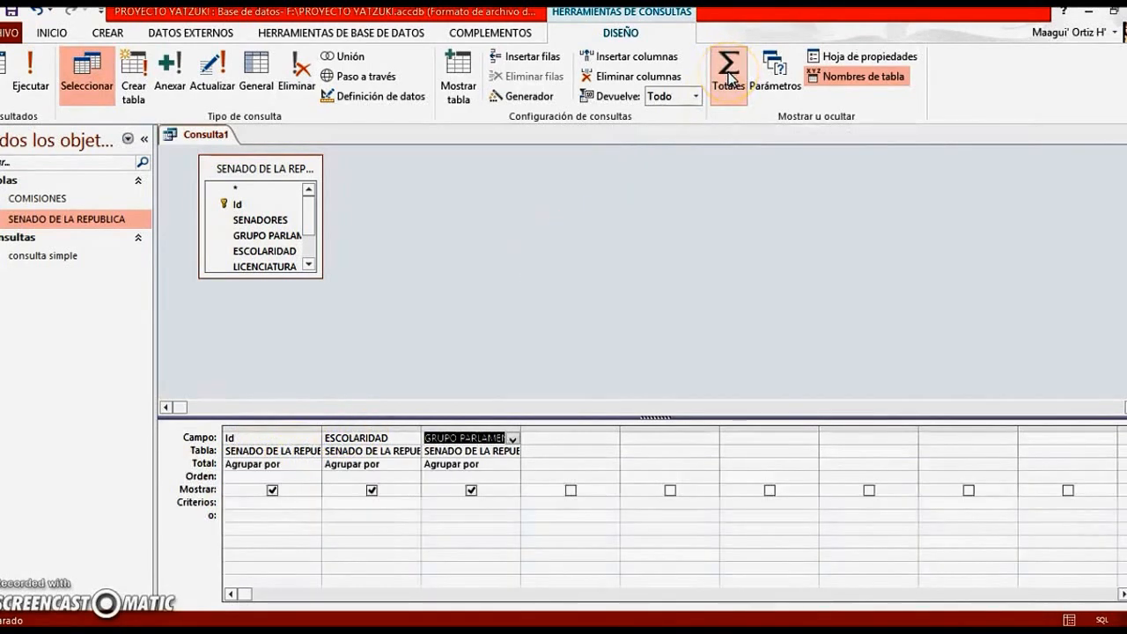
{"action": "left_click", "coordinate": [291, 466]}
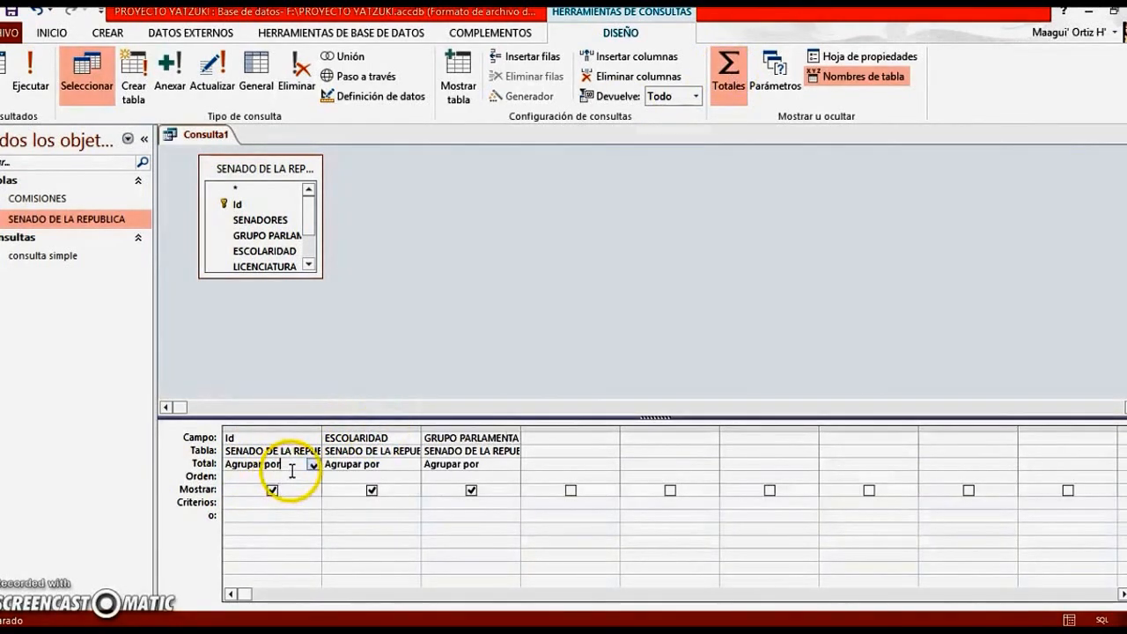
{"action": "left_click", "coordinate": [312, 465]}
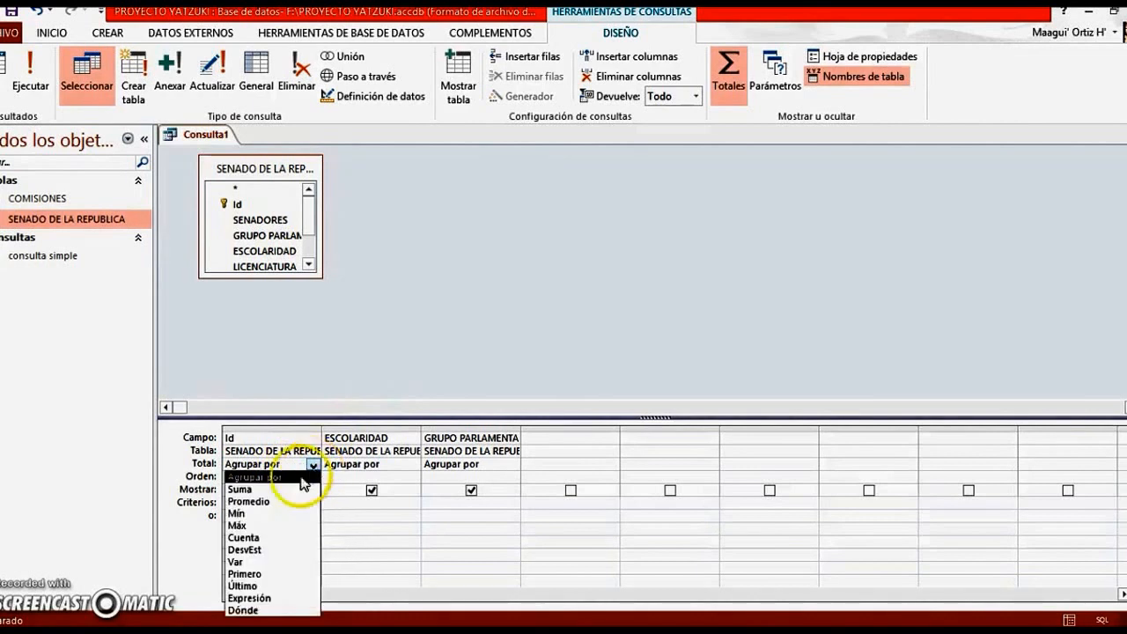
{"action": "left_click", "coordinate": [281, 536]}
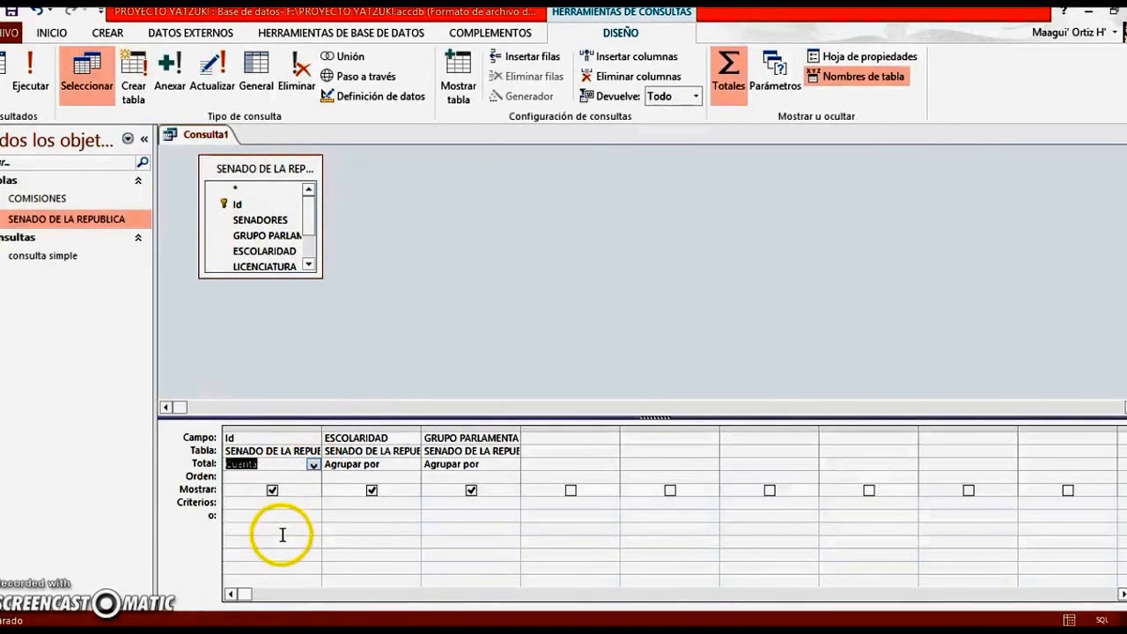
Set the ESCOLARIDAD criterion to "MAESTRIA" and display the query's results
{"action": "left_click", "coordinate": [373, 502]}
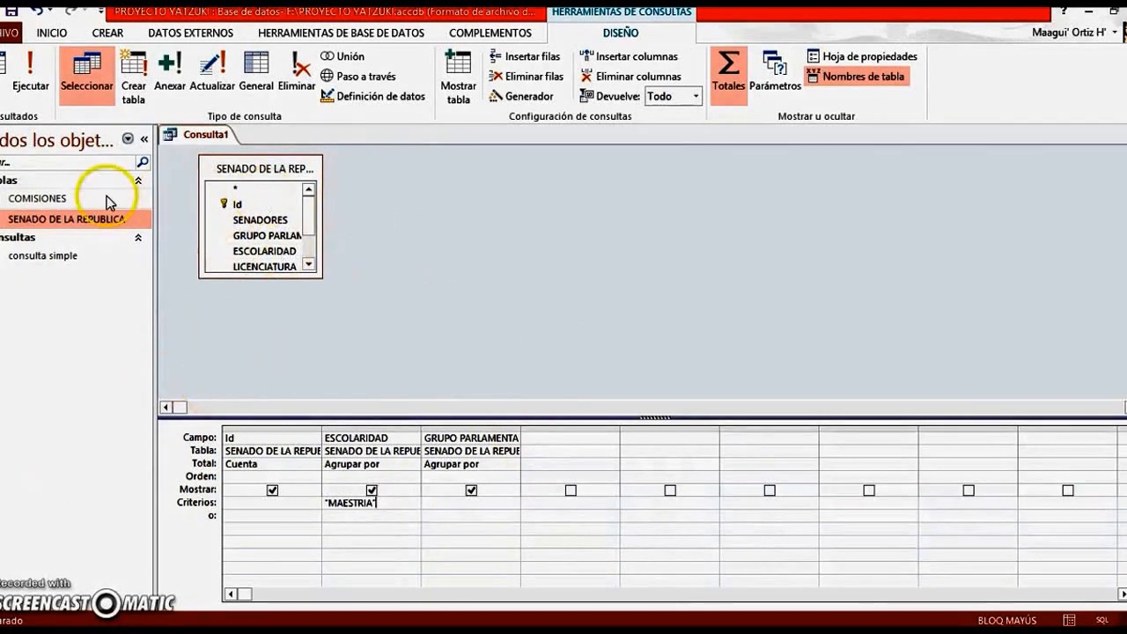
{"action": "left_click", "coordinate": [7, 92]}
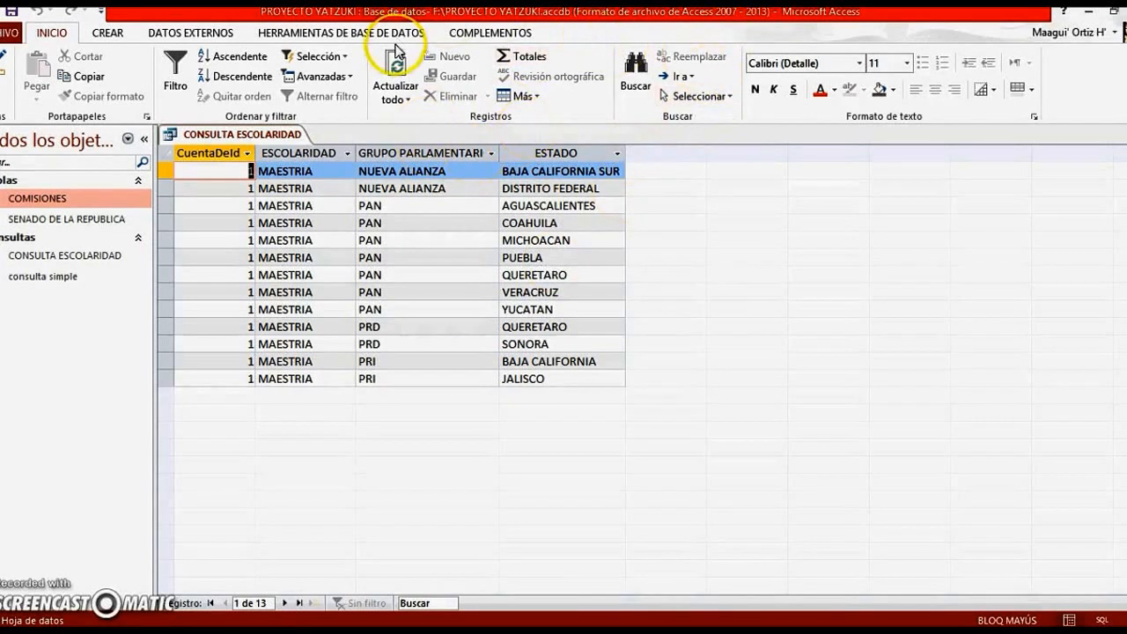
Create another query in design view with only the SENADO DE LA REPUBLICA table as its source
{"action": "left_click", "coordinate": [103, 35]}
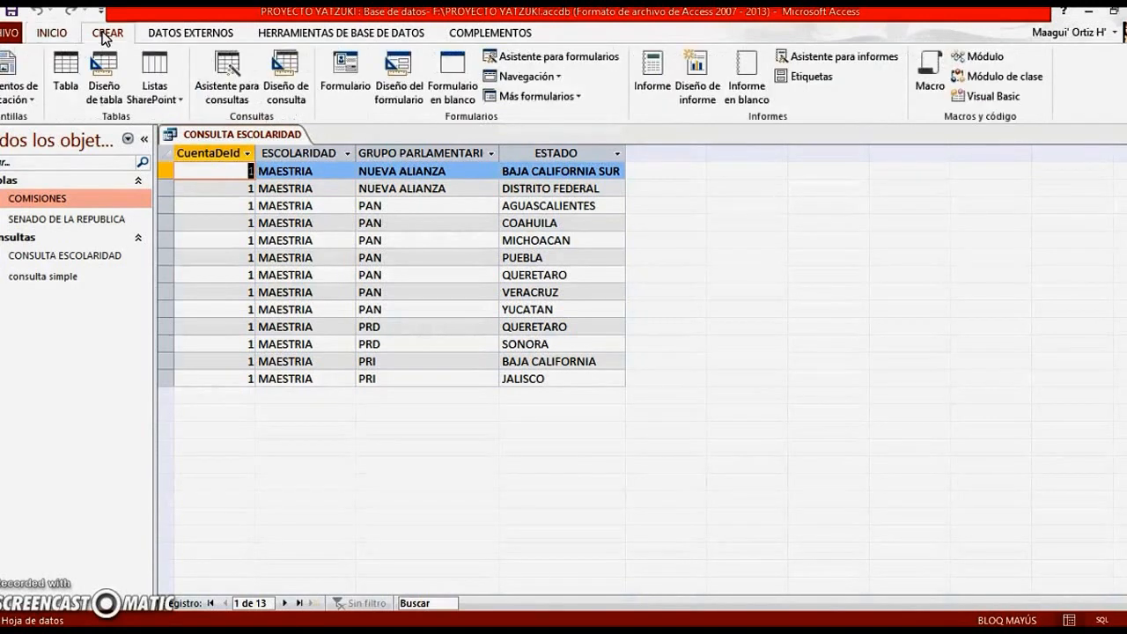
{"action": "left_click", "coordinate": [295, 93]}
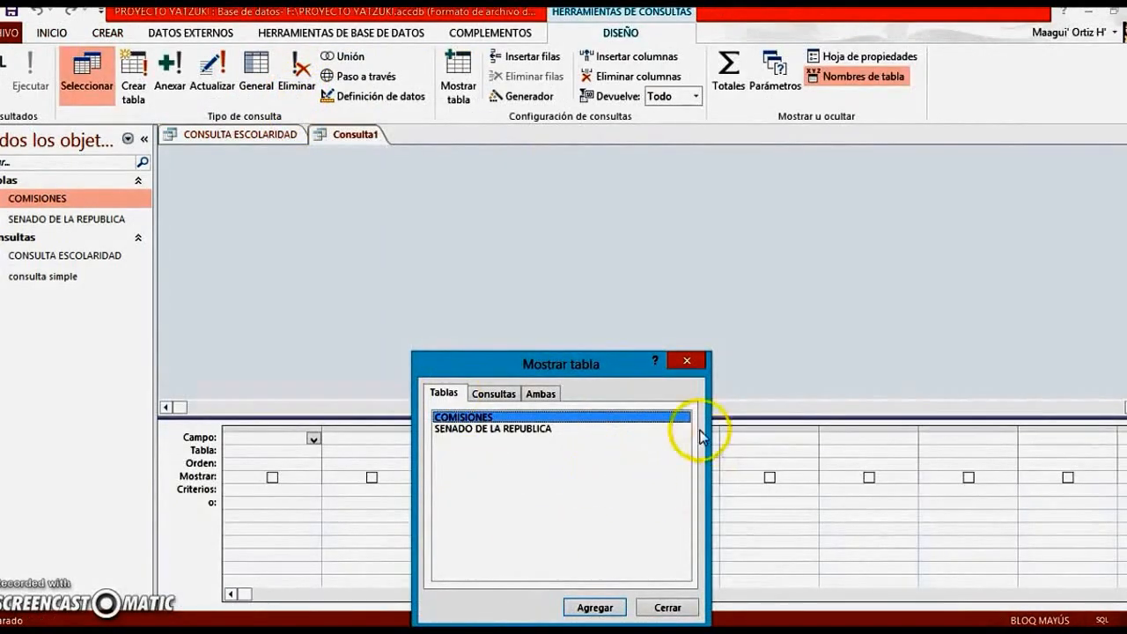
{"action": "left_click", "coordinate": [532, 431]}
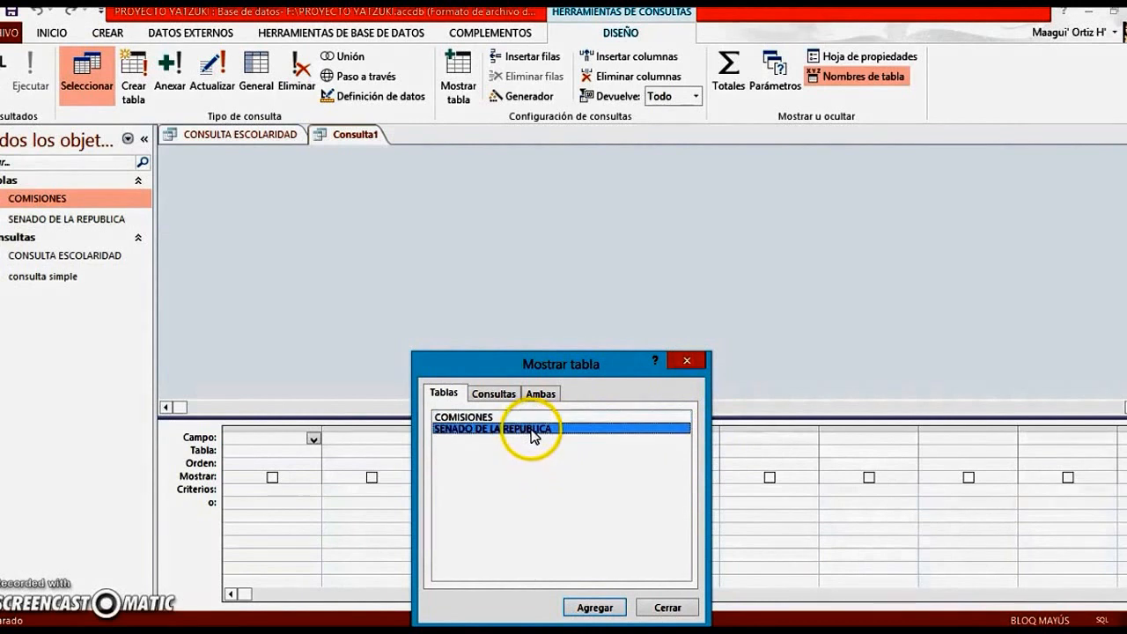
{"action": "left_click", "coordinate": [594, 608]}
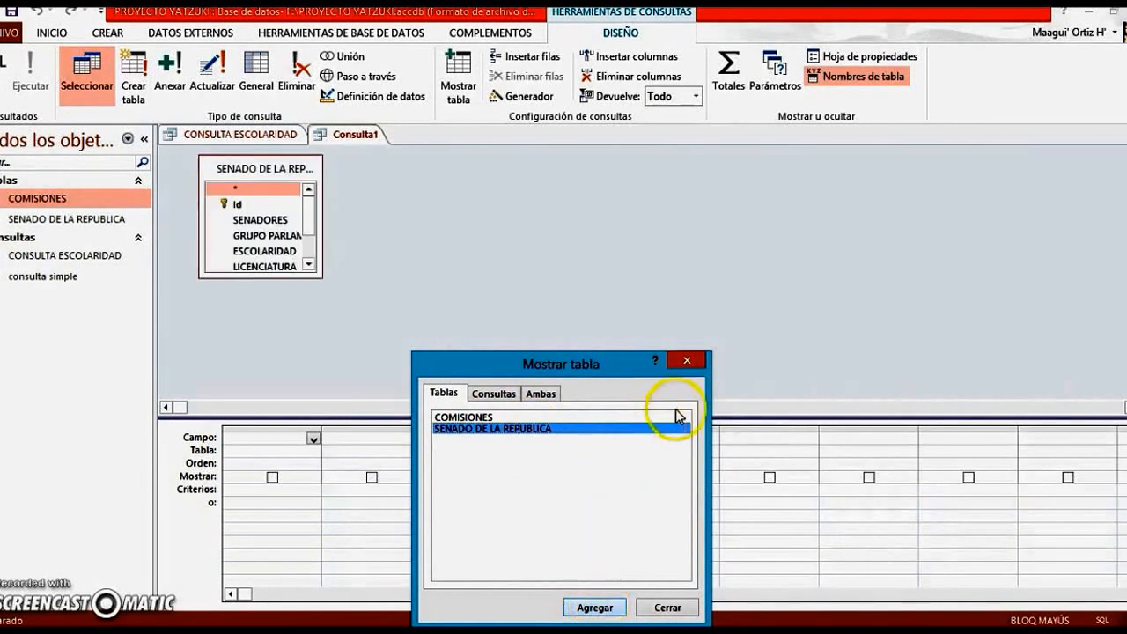
{"action": "left_click", "coordinate": [685, 362]}
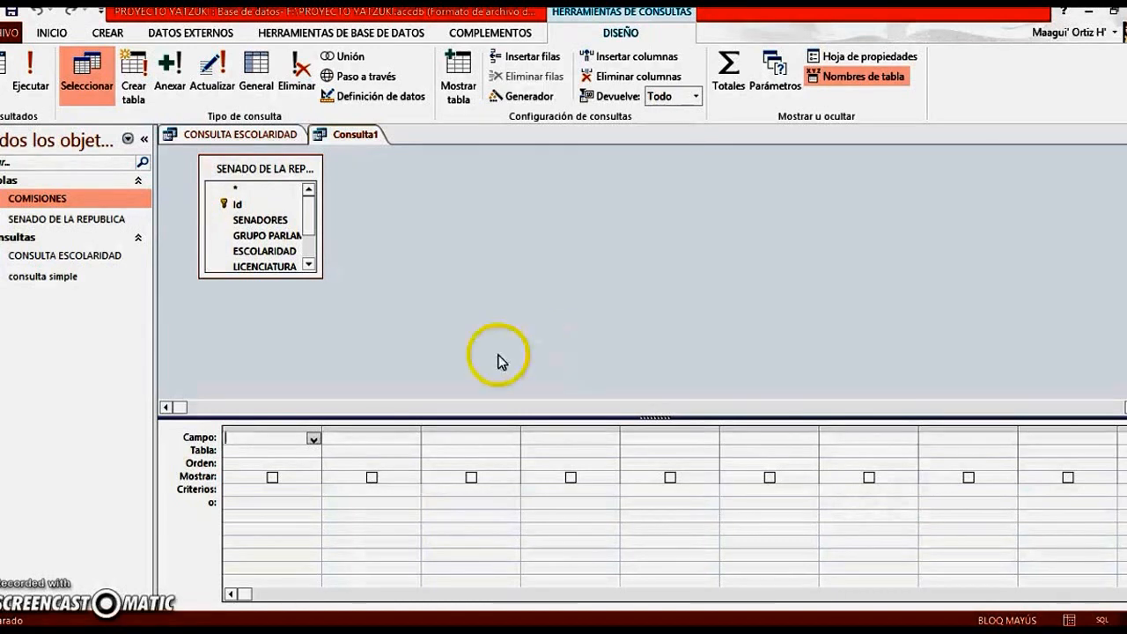
Add the SENADORES and GRUPO PARLAMENTARIO fields to the query
{"action": "double_click", "coordinate": [252, 227]}
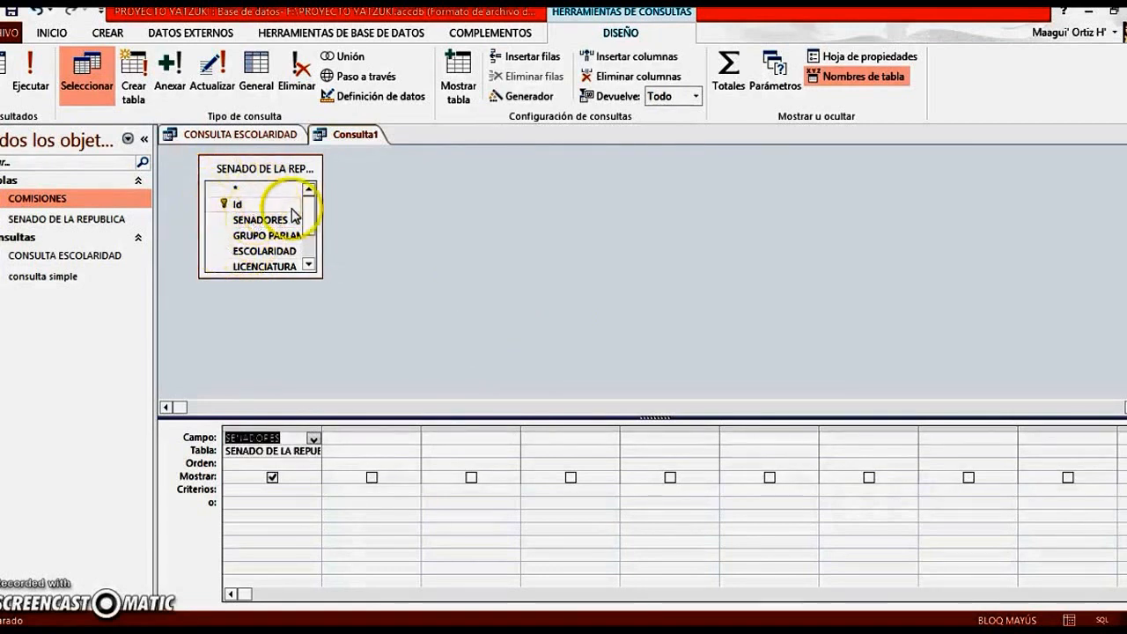
{"action": "left_click", "coordinate": [280, 238]}
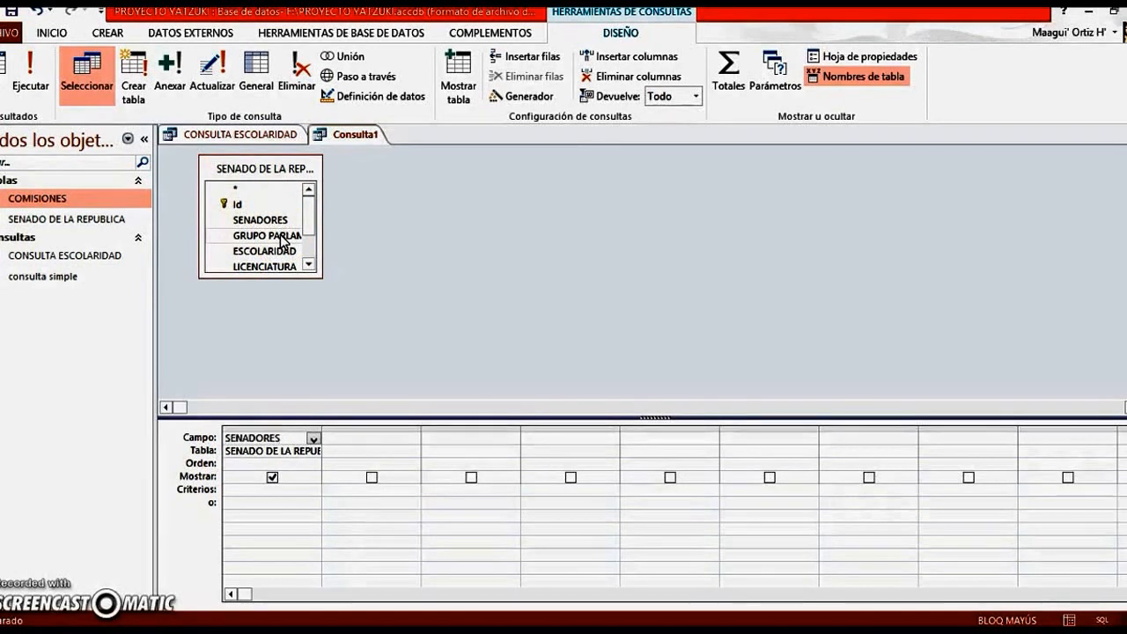
{"action": "double_click", "coordinate": [282, 238]}
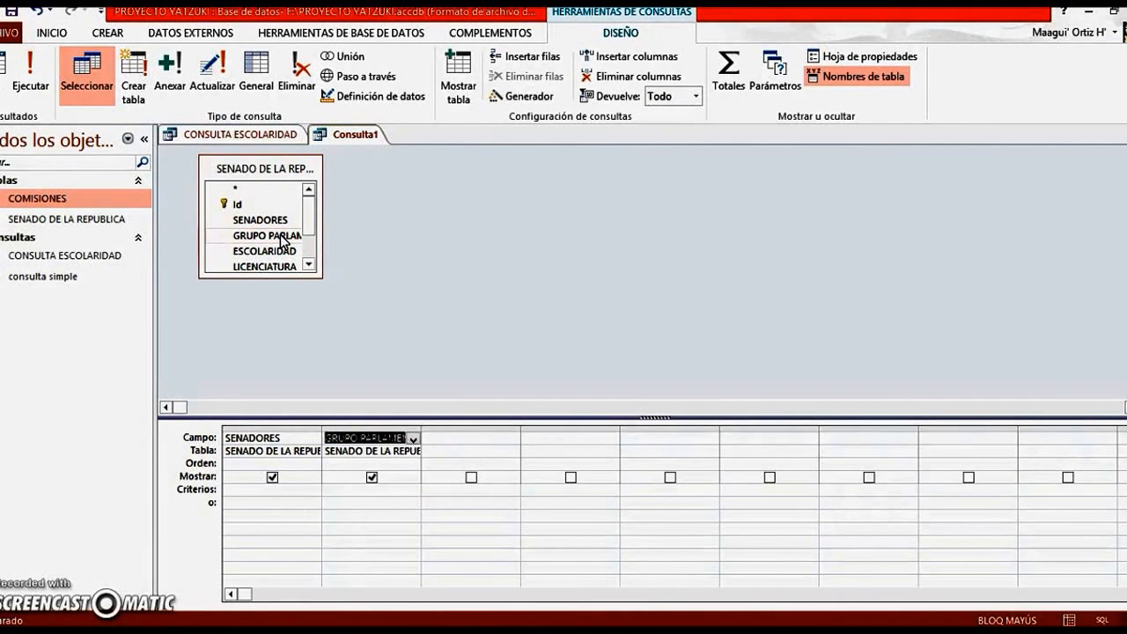
Turn on totals for the query and set the total of the SENADORES field to Cuenta
{"action": "left_click", "coordinate": [732, 78]}
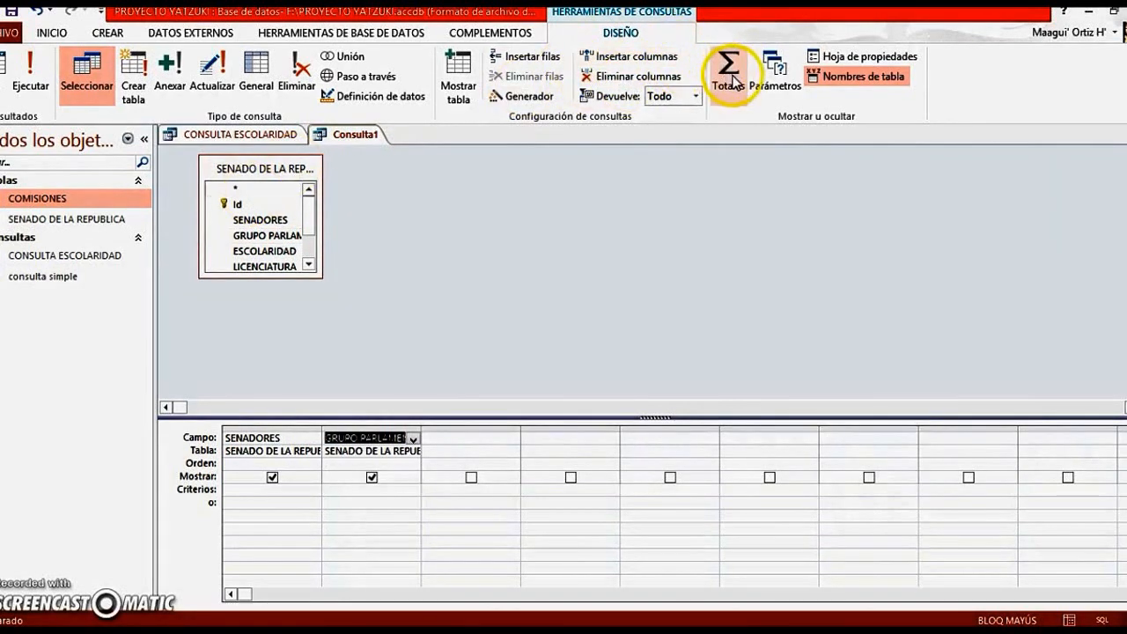
{"action": "left_click", "coordinate": [731, 77]}
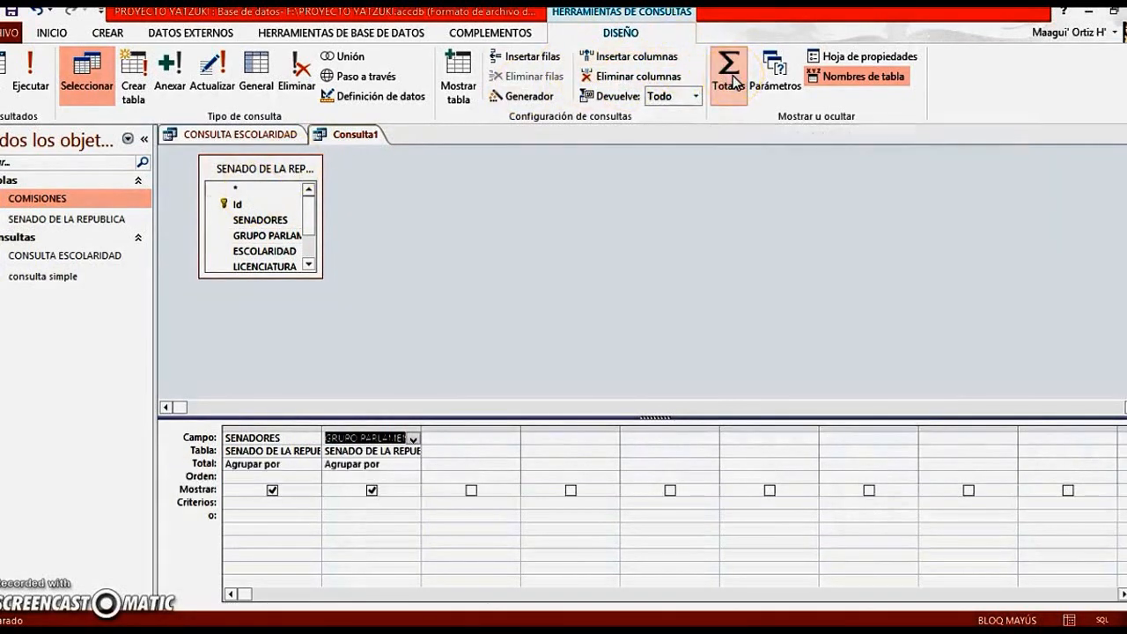
{"action": "left_click", "coordinate": [305, 465]}
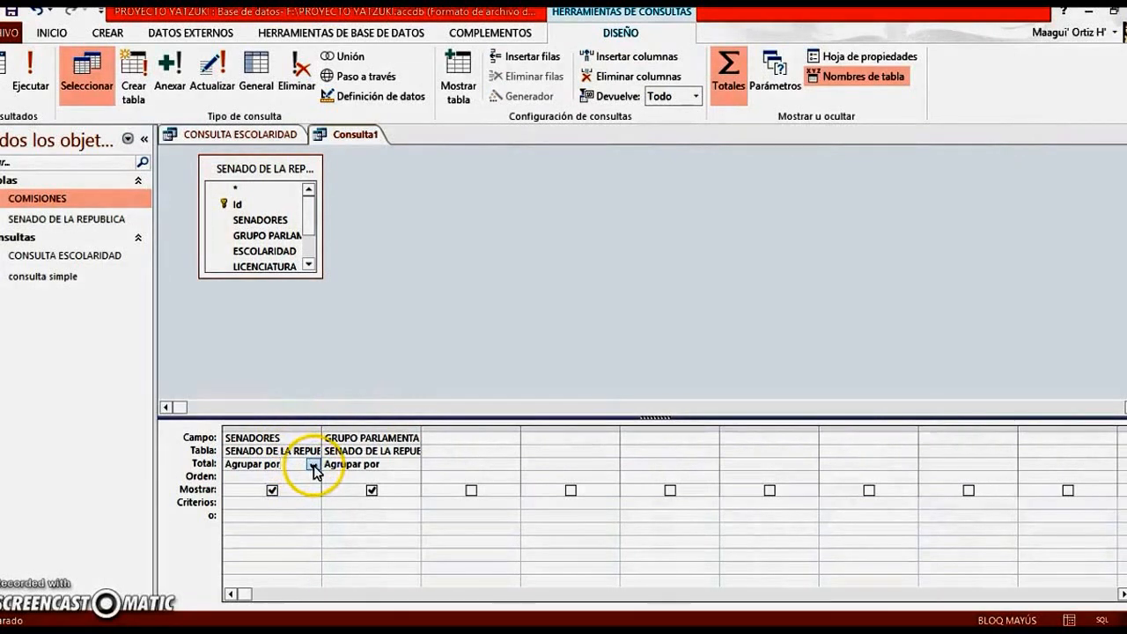
{"action": "left_click", "coordinate": [314, 466]}
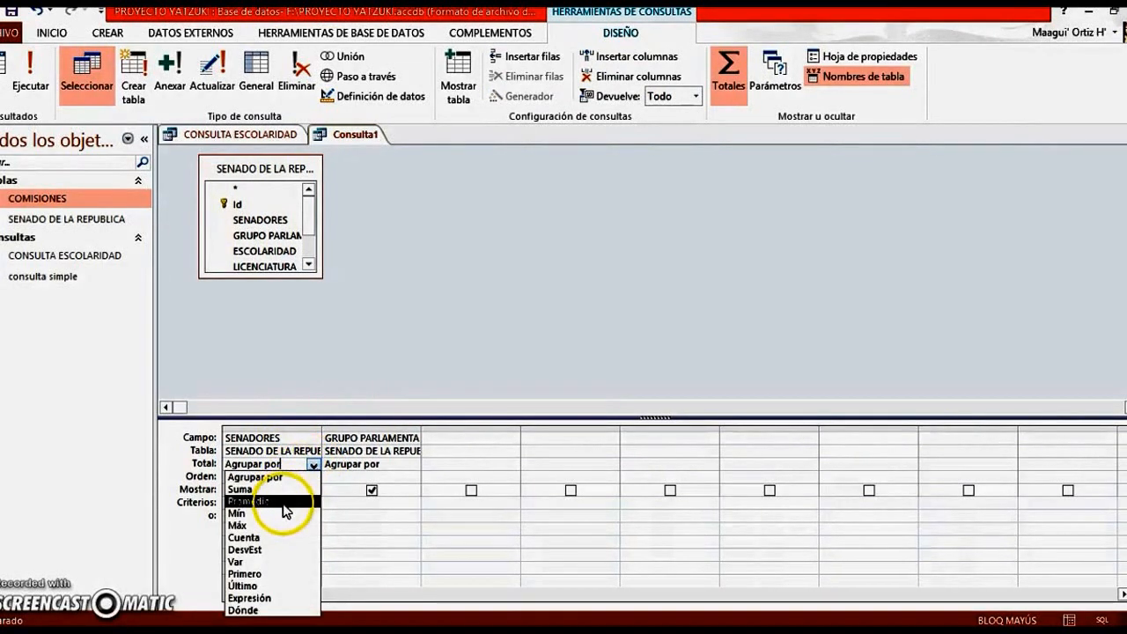
{"action": "left_click", "coordinate": [270, 537]}
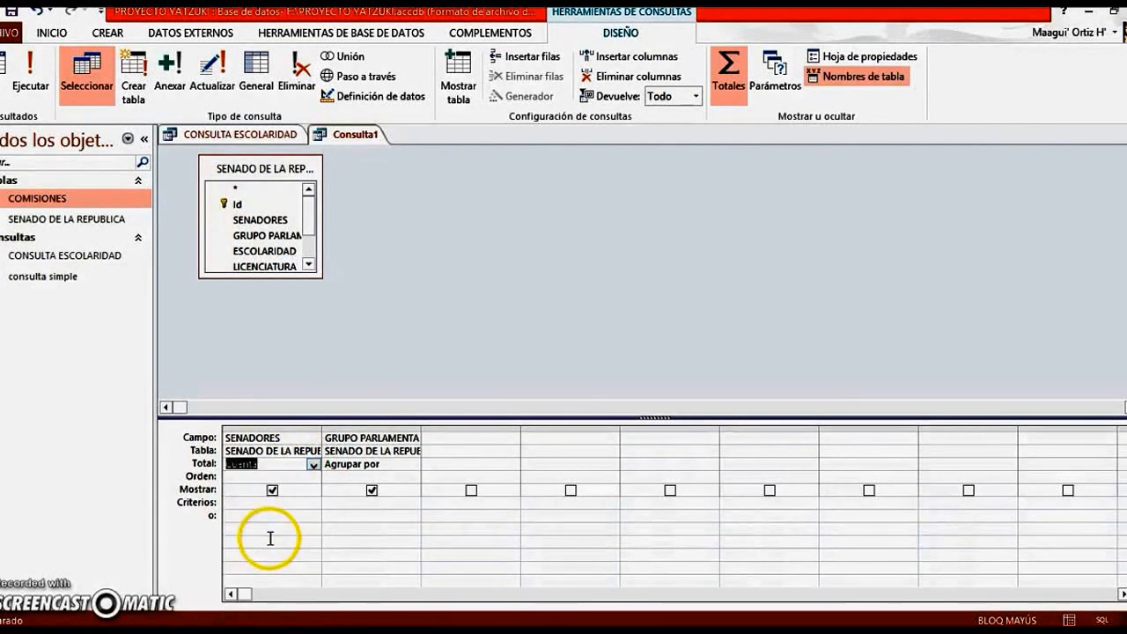
Enter "PAN" as the GRUPO PARLAMENTARIO criterion and "NUEVA ALIANZA" as its alternative on the row below
{"action": "left_click", "coordinate": [337, 506]}
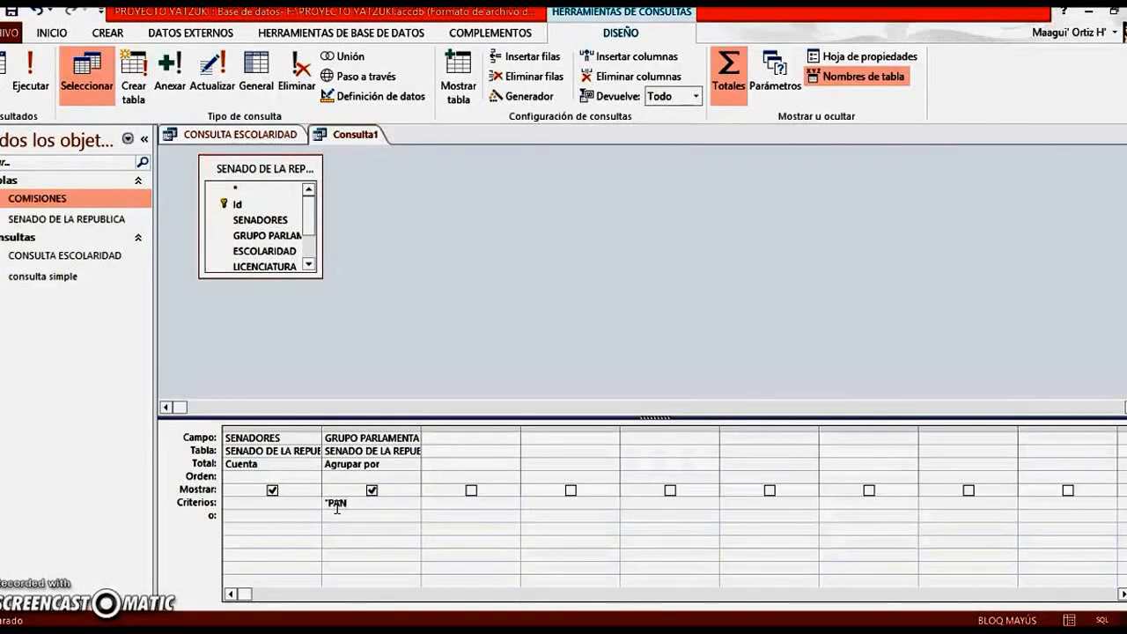
{"action": "key", "text": "Down"}
{"action": "type", "text": "\"NO"}
{"action": "type", "text": "EVA ALIANZA"}
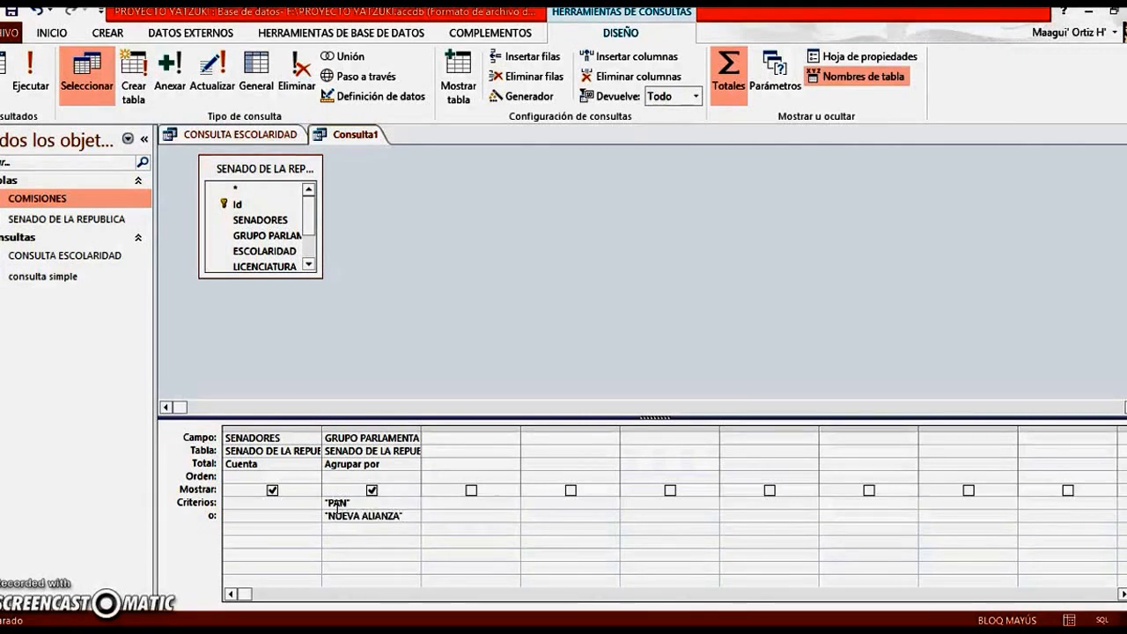
Combine the GRUPO PARLAMENTARIO criteria into the single expression "PAN" O "NUEVA ALIANZA" and run the query
{"action": "left_click", "coordinate": [402, 521]}
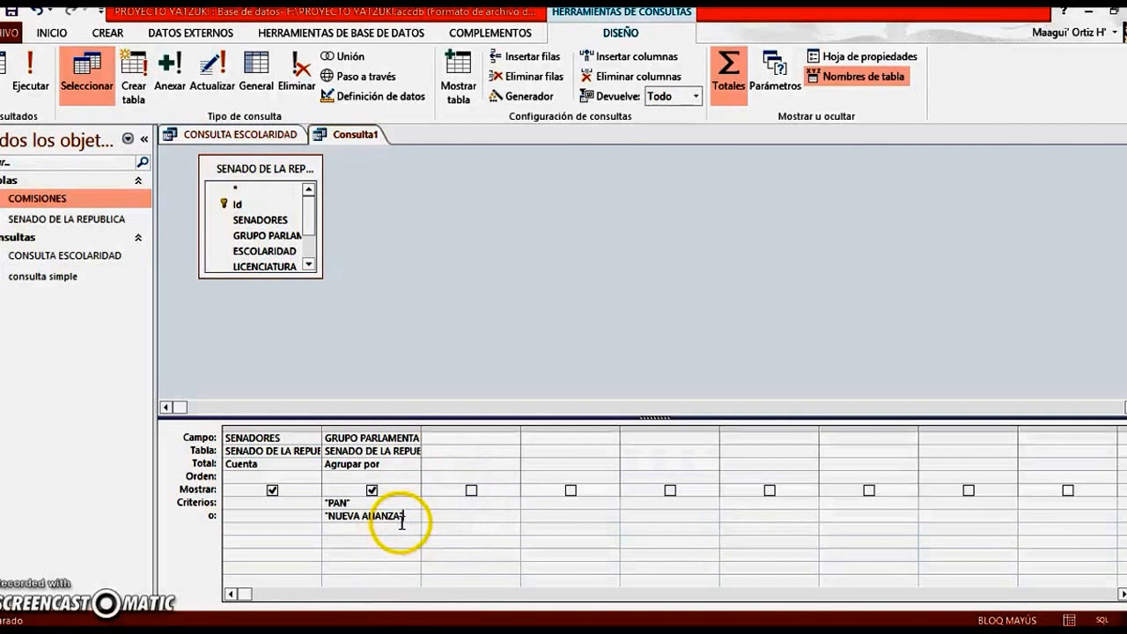
{"action": "left_click", "coordinate": [393, 505]}
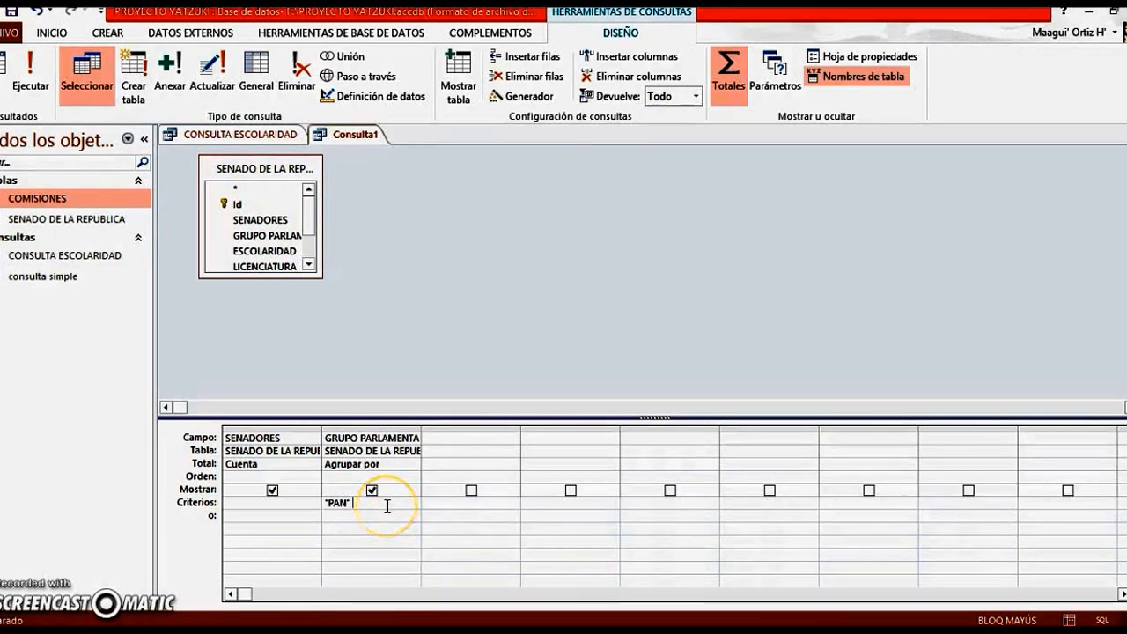
{"action": "type", "text": "O \"NUE"}
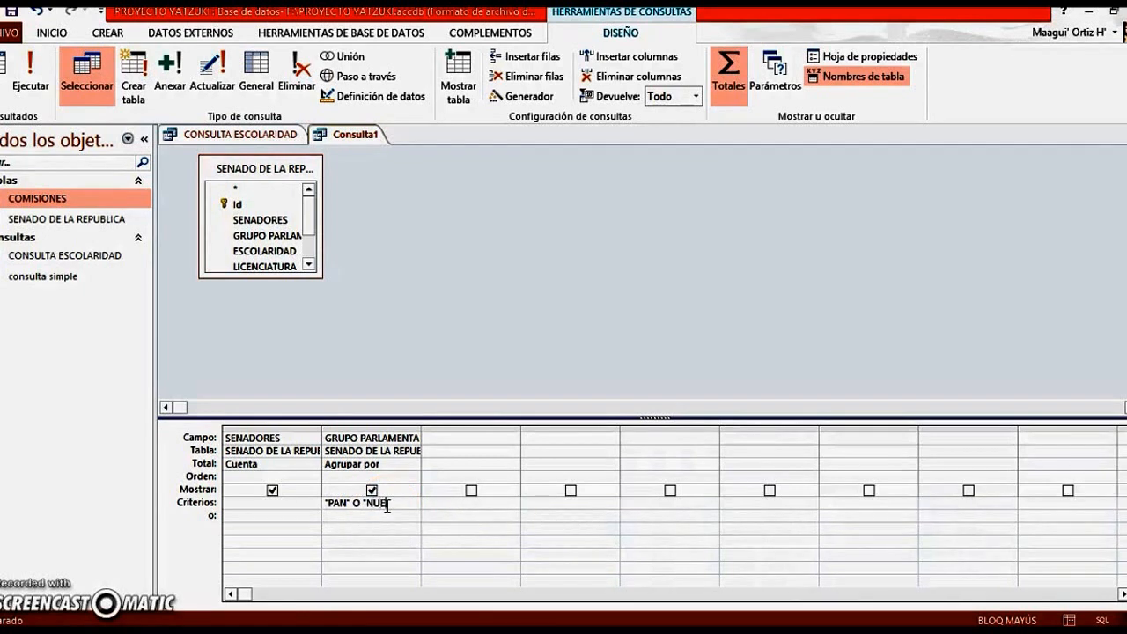
{"action": "type", "text": "VA ALIANZA\""}
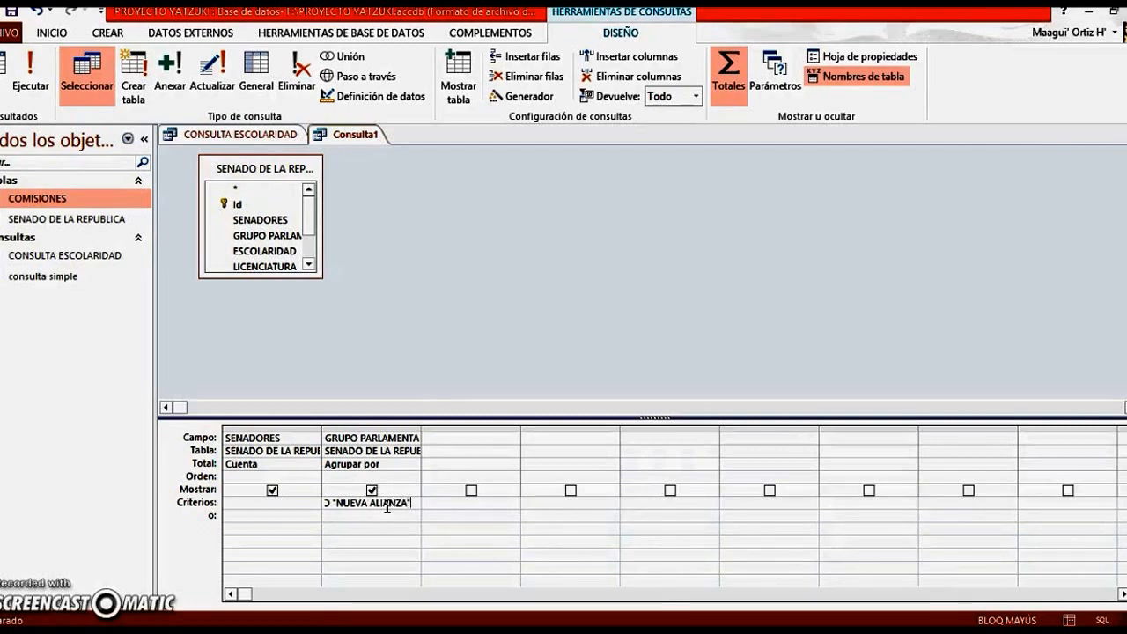
{"action": "left_click", "coordinate": [33, 62]}
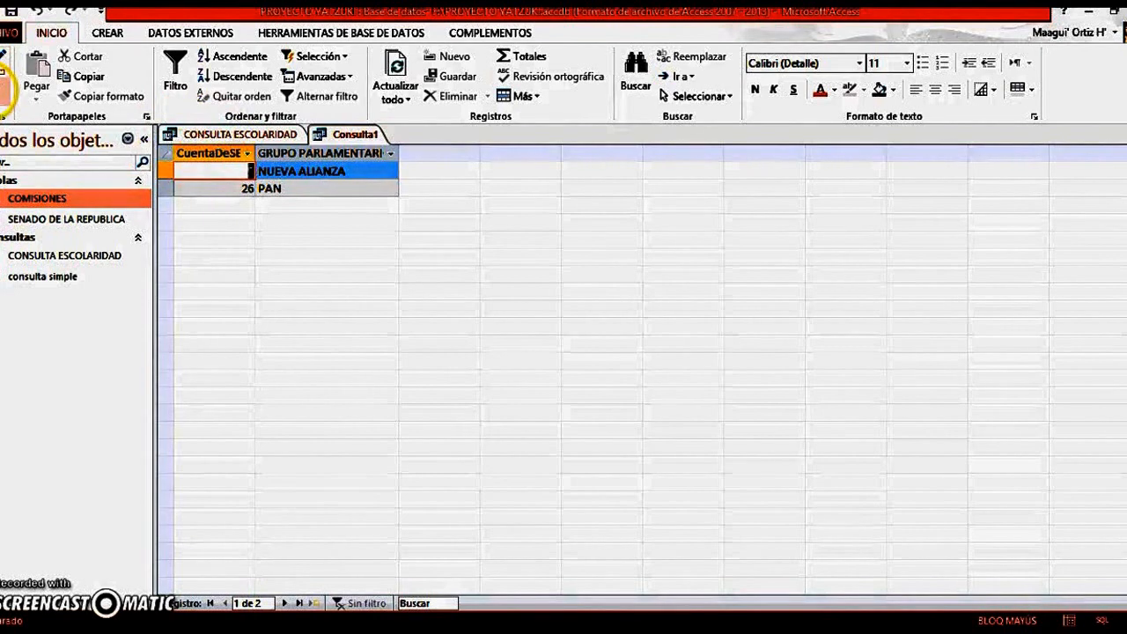
Return to the query's design and prefix the SENADORES field with the alias AAAA followed by a colon
{"action": "left_click", "coordinate": [3, 91]}
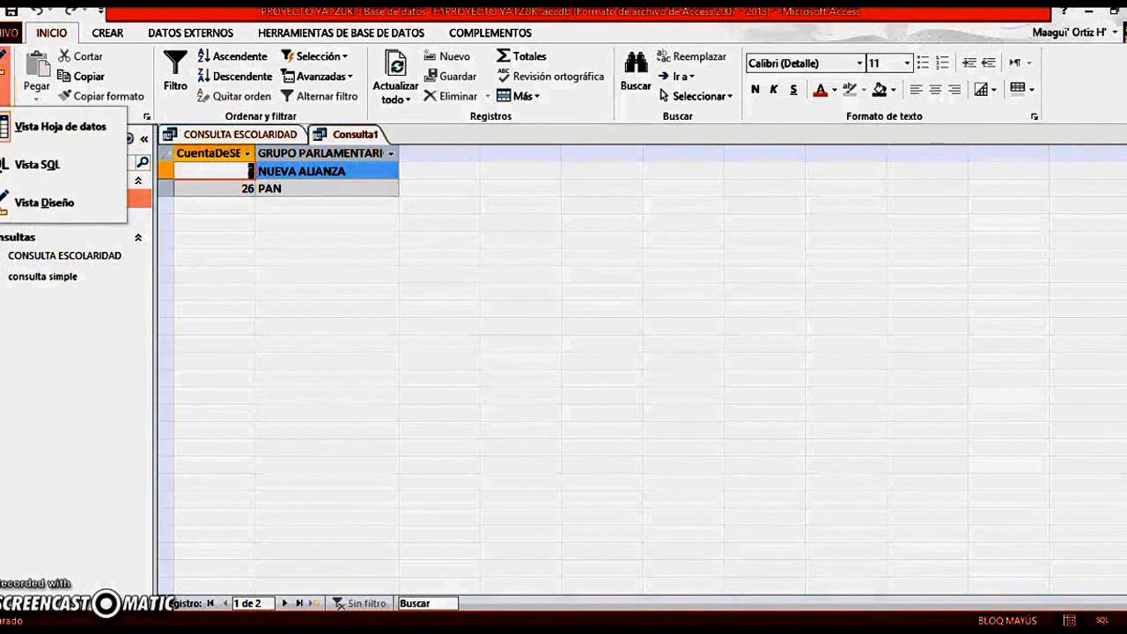
{"action": "left_click", "coordinate": [35, 202]}
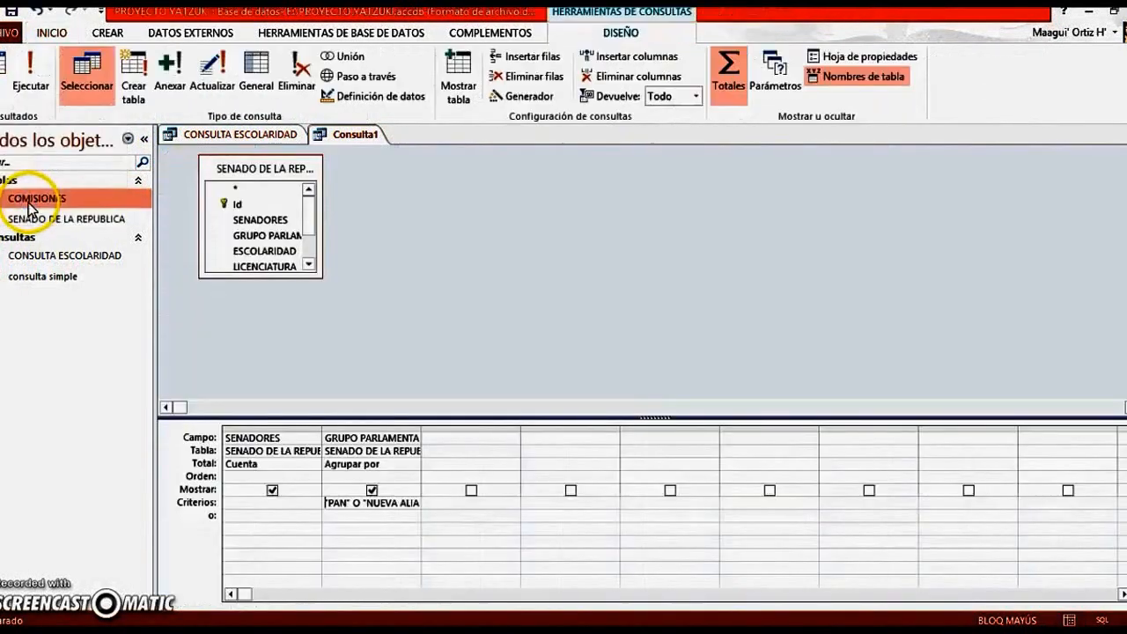
{"action": "left_click", "coordinate": [227, 439]}
{"action": "type", "text": "AAA"}
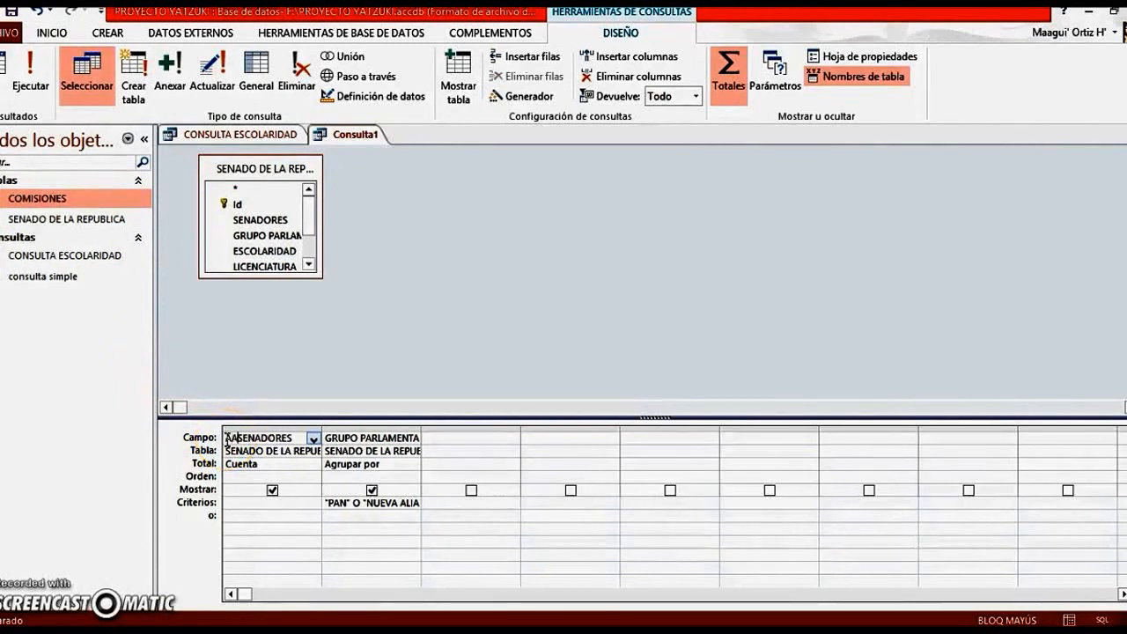
{"action": "type", "text": "A"}
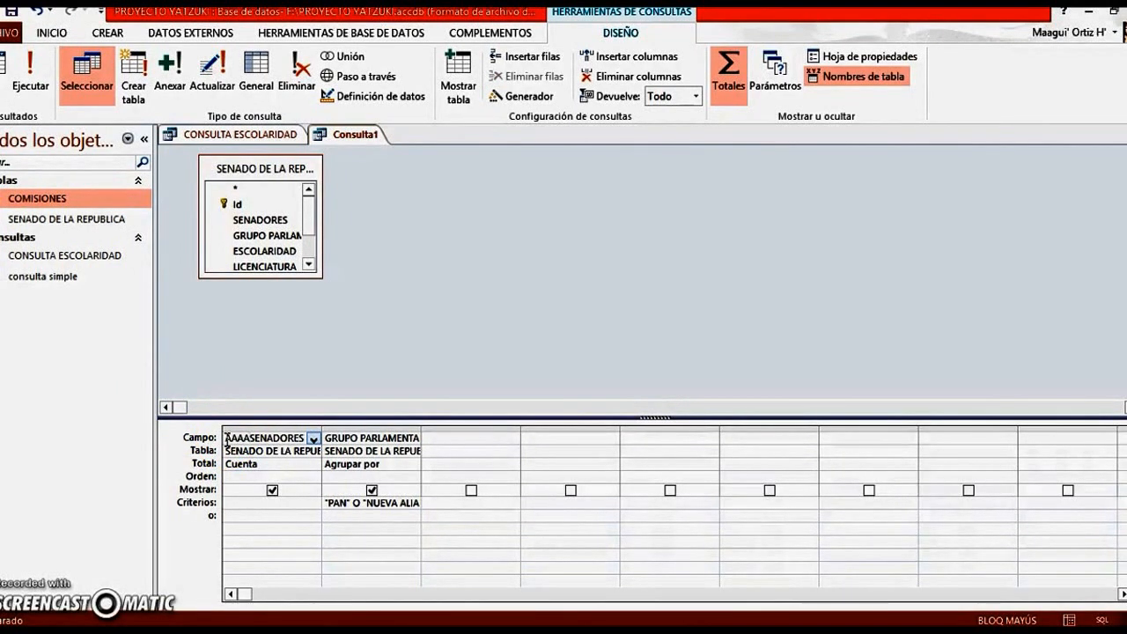
{"action": "type", "text": "A"}
{"action": "type", "text": ":"}
{"action": "key", "text": "Right"}
{"action": "key", "text": "Right"}
{"action": "key", "text": "Right"}
{"action": "key", "text": "Right"}
{"action": "key", "text": "Right"}
{"action": "key", "text": "Right"}
{"action": "key", "text": "Right"}
{"action": "key", "text": "Right"}
{"action": "key", "text": "Right"}
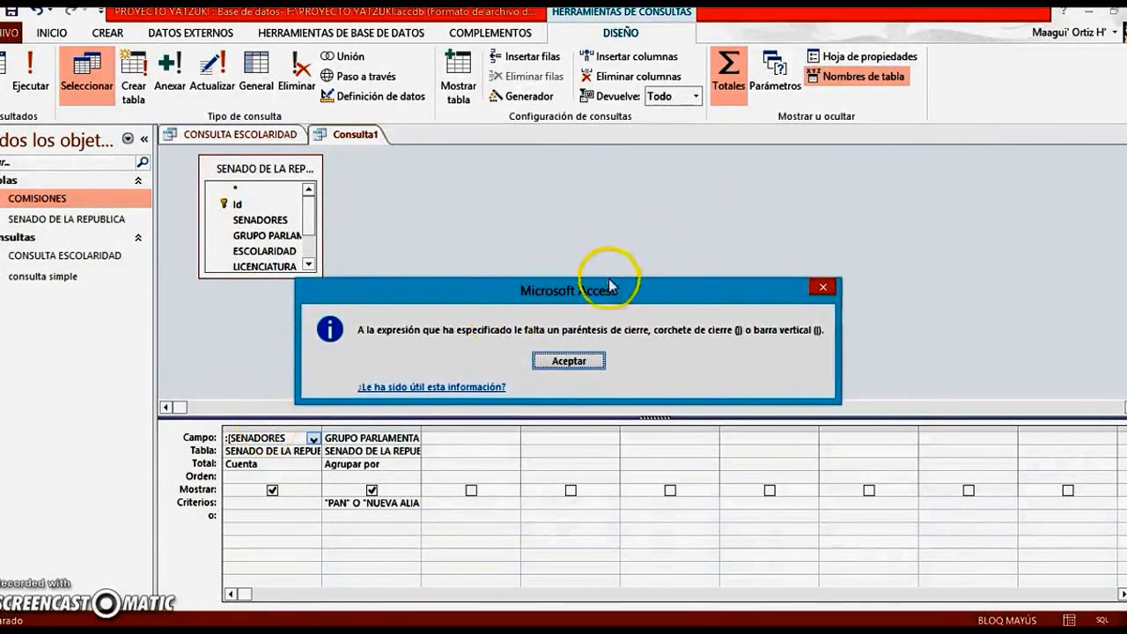
Complete the aliased field expression with the closing bracket after SENADORES and run the query
{"action": "left_click", "coordinate": [811, 292]}
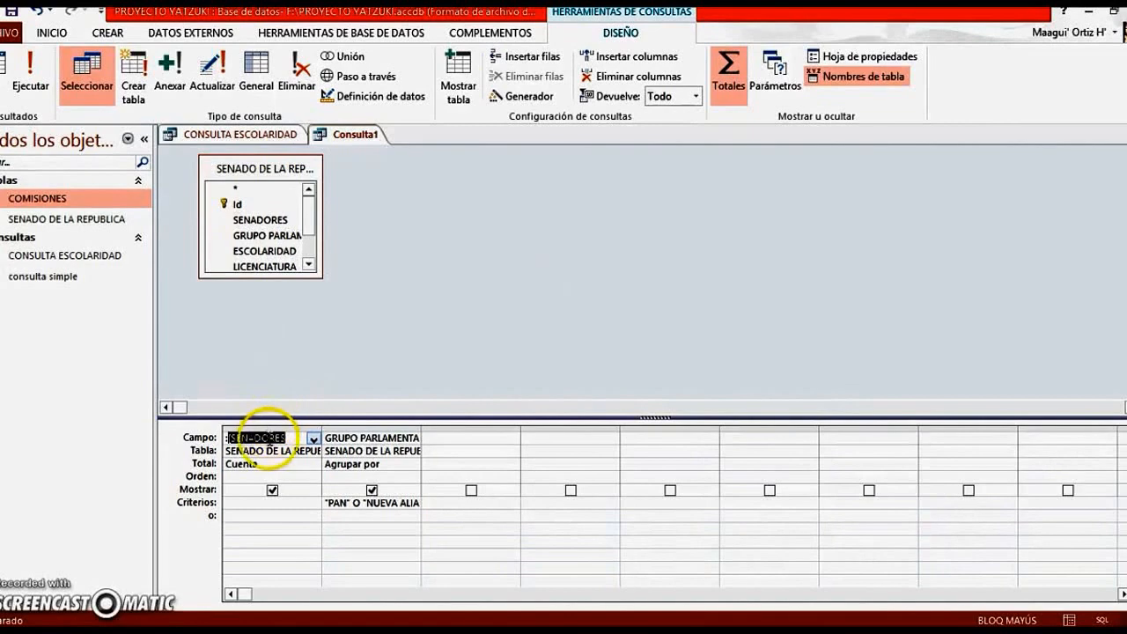
{"action": "left_click", "coordinate": [283, 438]}
{"action": "type", "text": "]"}
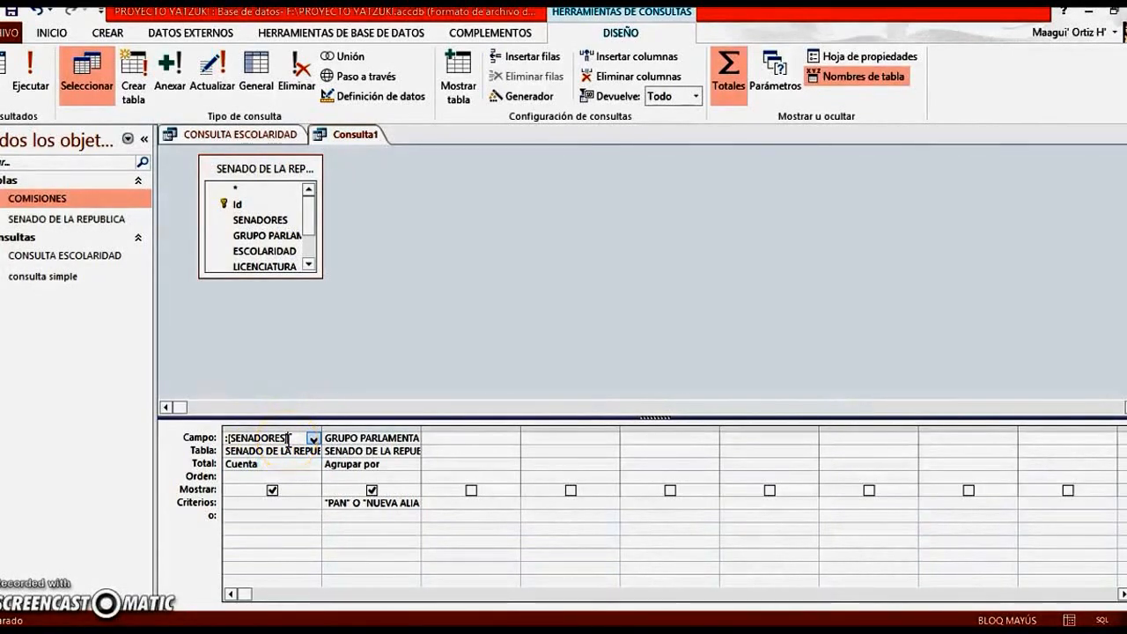
{"action": "left_click", "coordinate": [51, 75]}
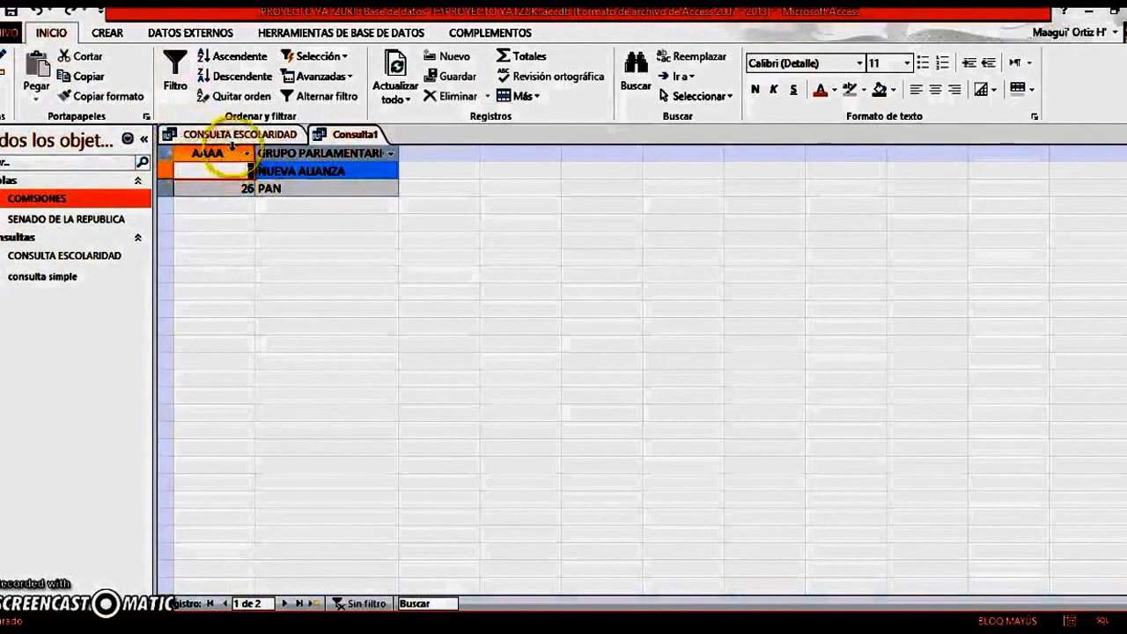
Remove the AAAA alias and brackets from the SENADORES field in the query's design, and run the query again
{"action": "left_click", "coordinate": [10, 85]}
{"action": "left_click", "coordinate": [62, 198]}
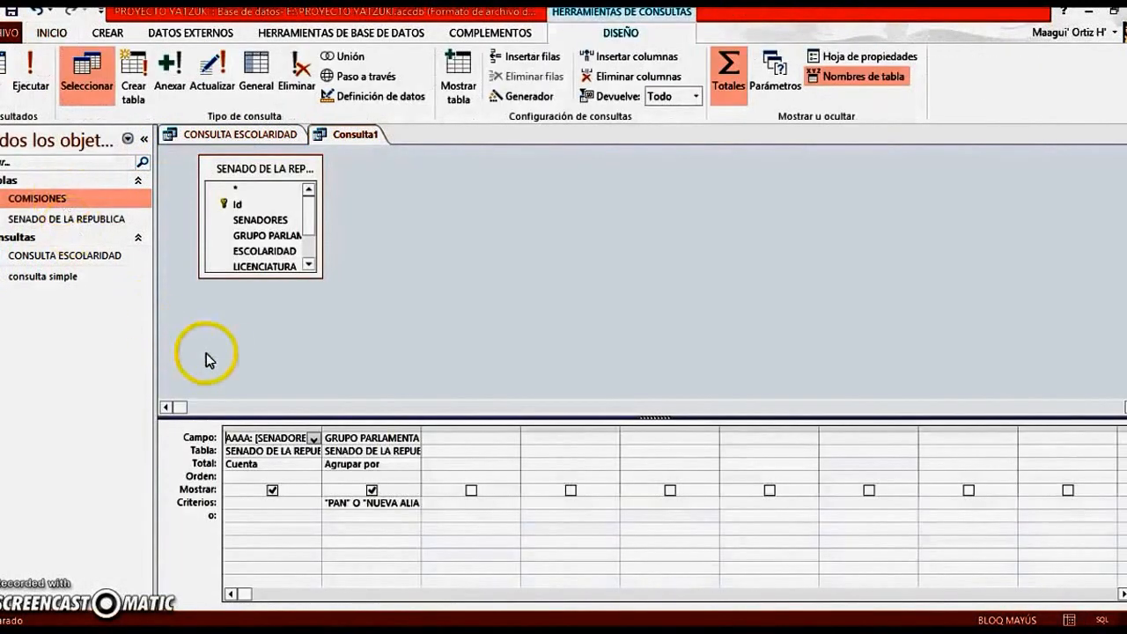
{"action": "left_click", "coordinate": [256, 438]}
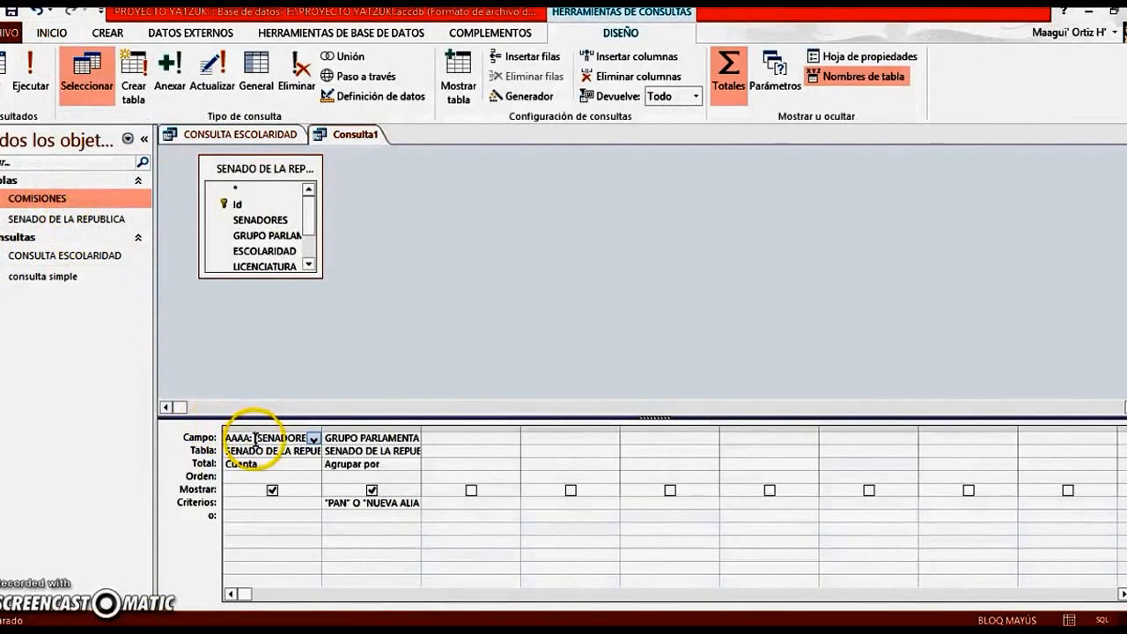
{"action": "key", "text": "BackSpace"}
{"action": "key", "text": "BackSpace"}
{"action": "key", "text": "BackSpace"}
{"action": "key", "text": "BackSpace"}
{"action": "key", "text": "BackSpace"}
{"action": "key", "text": "BackSpace"}
{"action": "key", "text": "BackSpace"}
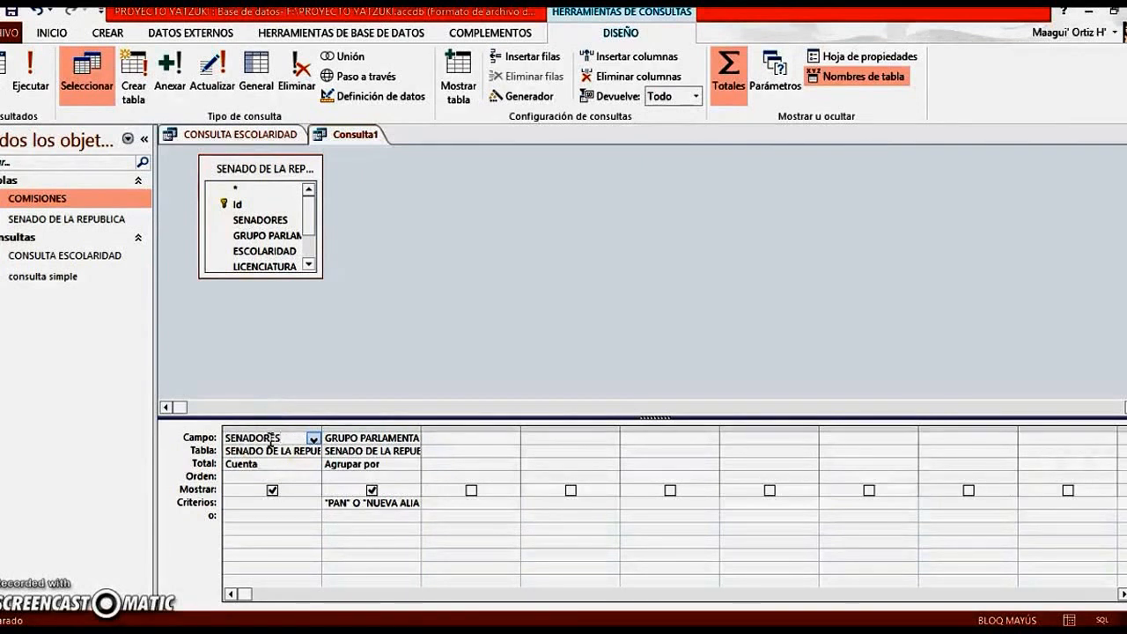
{"action": "left_click", "coordinate": [30, 93]}
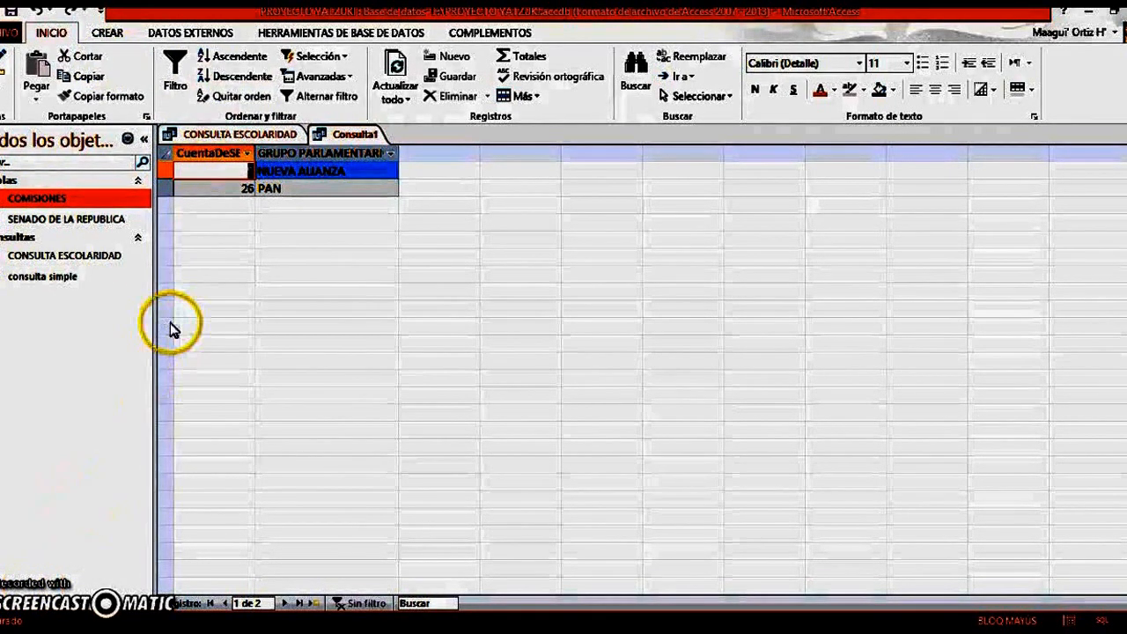
Create a new query in design view with the tables COMISIONES and SENADO DE LA REPUBLICA, removing the duplicate SENADO DE LA REPUBLICA copy
{"action": "left_click", "coordinate": [107, 35]}
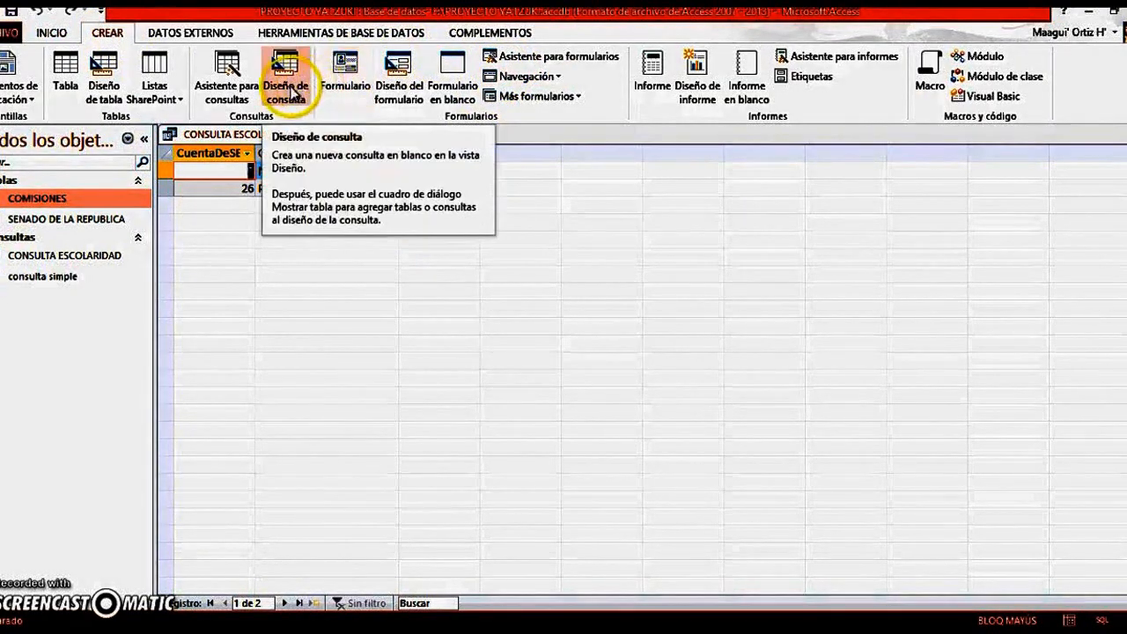
{"action": "left_click", "coordinate": [304, 86]}
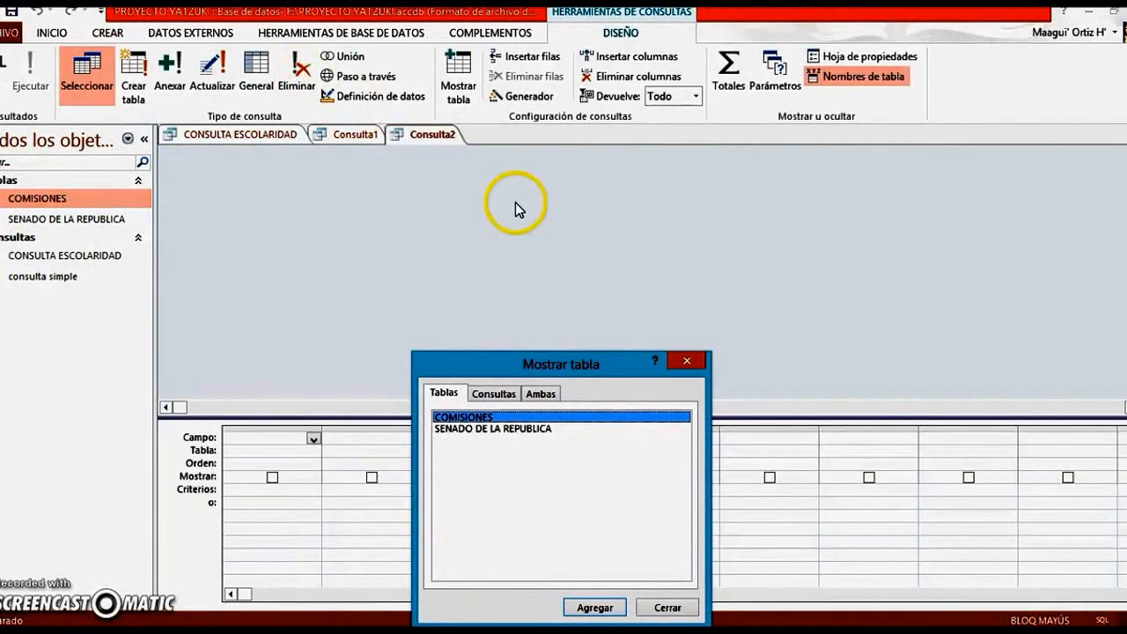
{"action": "double_click", "coordinate": [552, 427]}
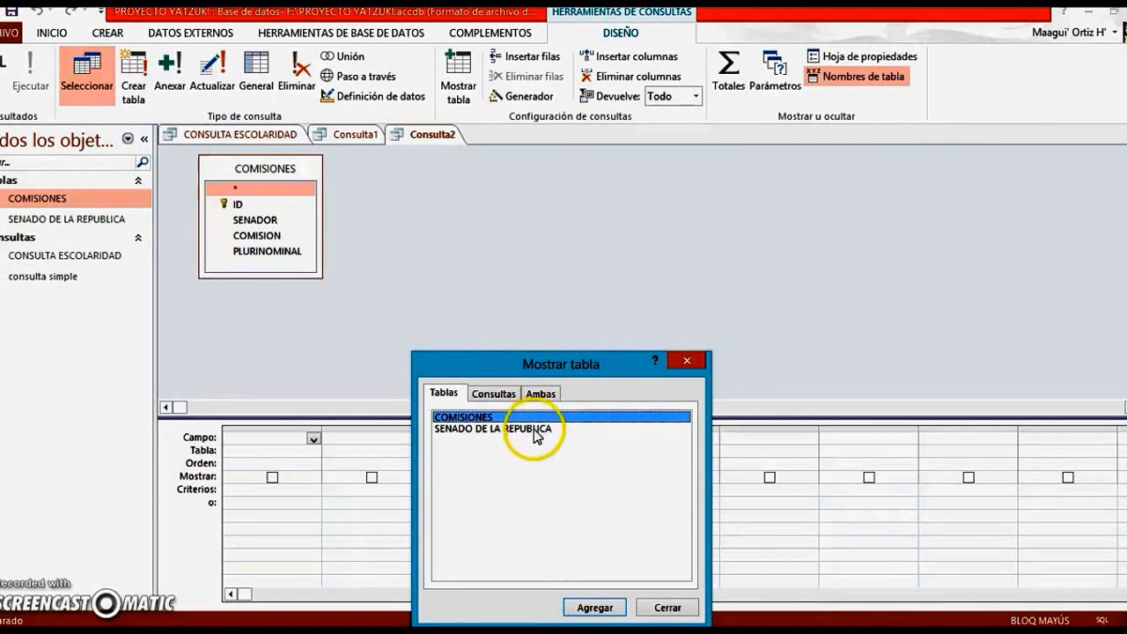
{"action": "left_click", "coordinate": [595, 607]}
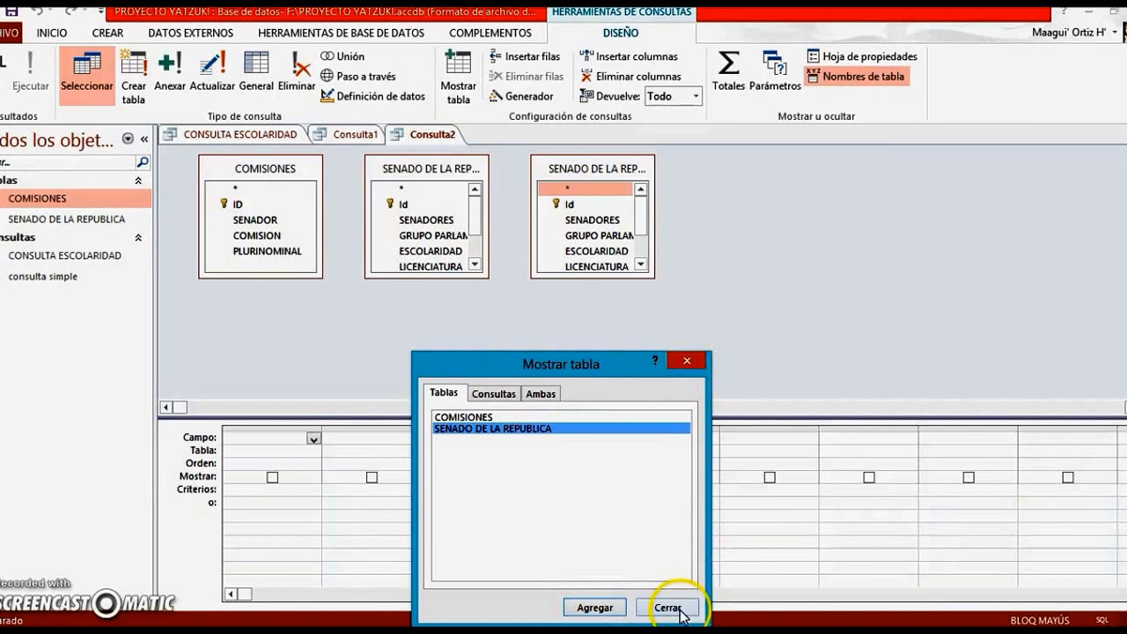
{"action": "left_click", "coordinate": [686, 360]}
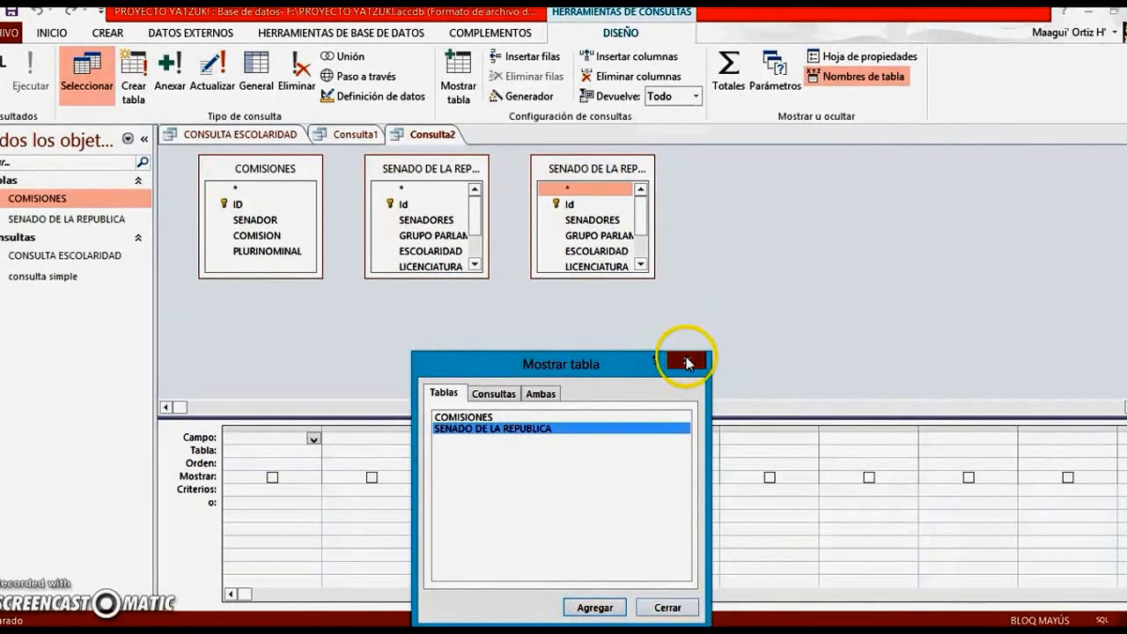
{"action": "right_click", "coordinate": [633, 173]}
{"action": "left_click", "coordinate": [661, 179]}
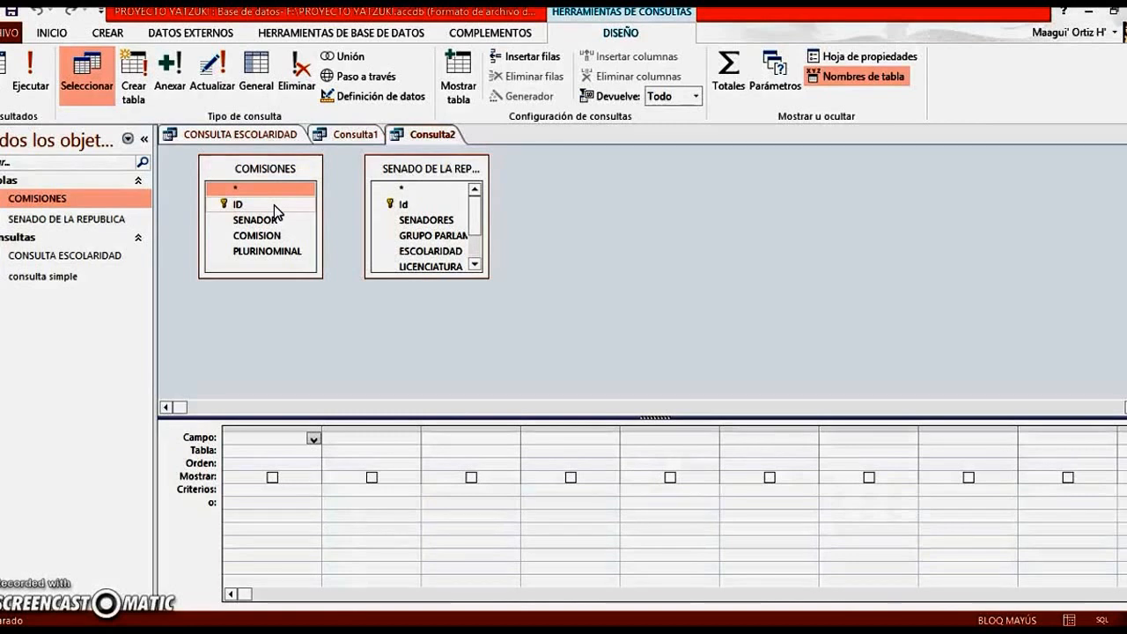
Join the ID field of COMISIONES to the Id field of SENADO DE LA REPUBLICA
{"action": "left_click", "coordinate": [302, 202]}
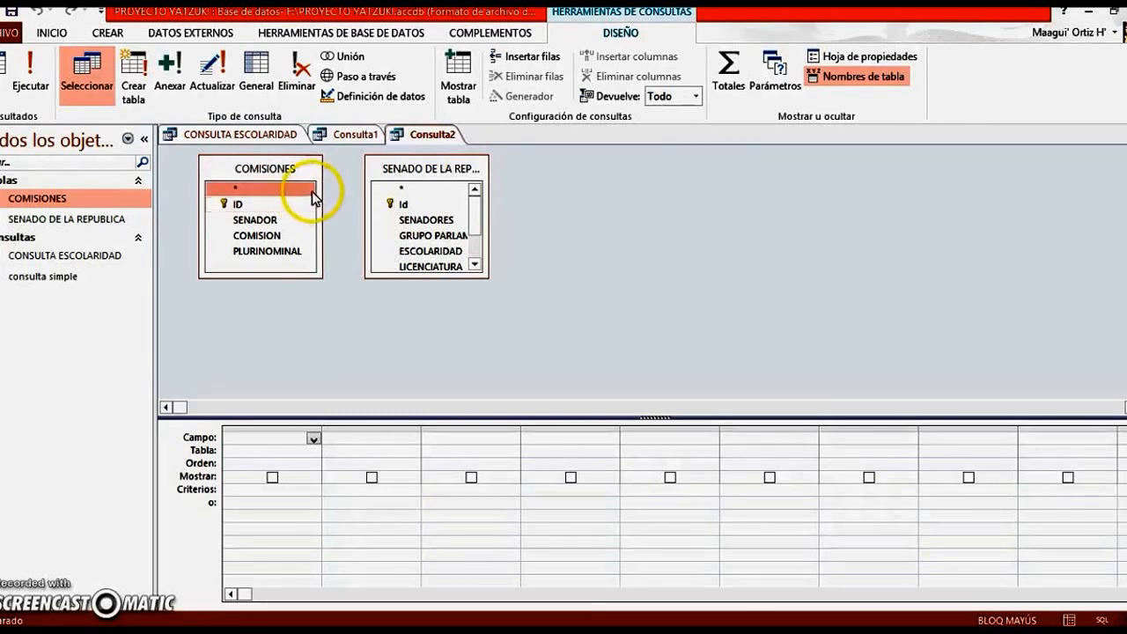
{"action": "left_click_drag", "start_coordinate": [301, 206], "coordinate": [387, 204]}
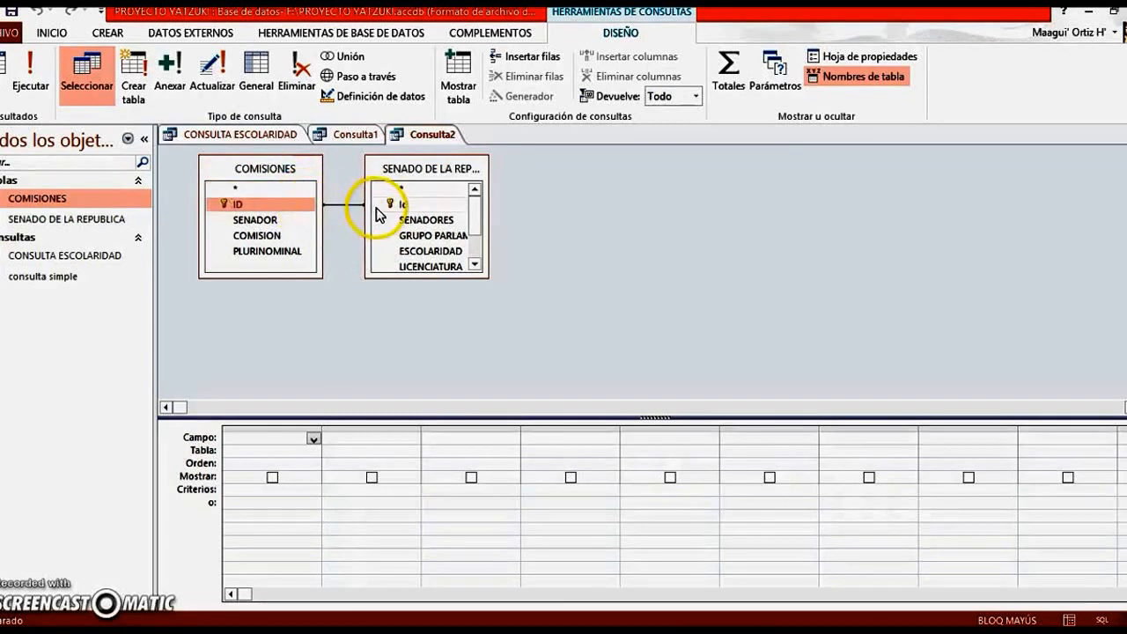
{"action": "double_click", "coordinate": [472, 169]}
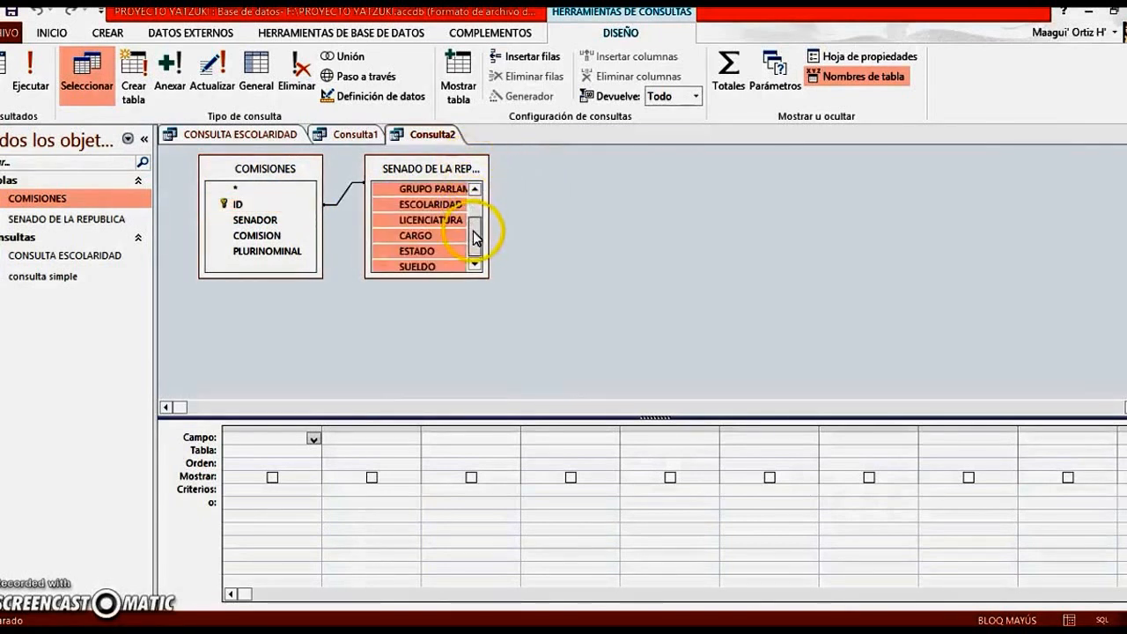
{"action": "left_click_drag", "start_coordinate": [473, 221], "coordinate": [472, 183]}
{"action": "left_click", "coordinate": [523, 203]}
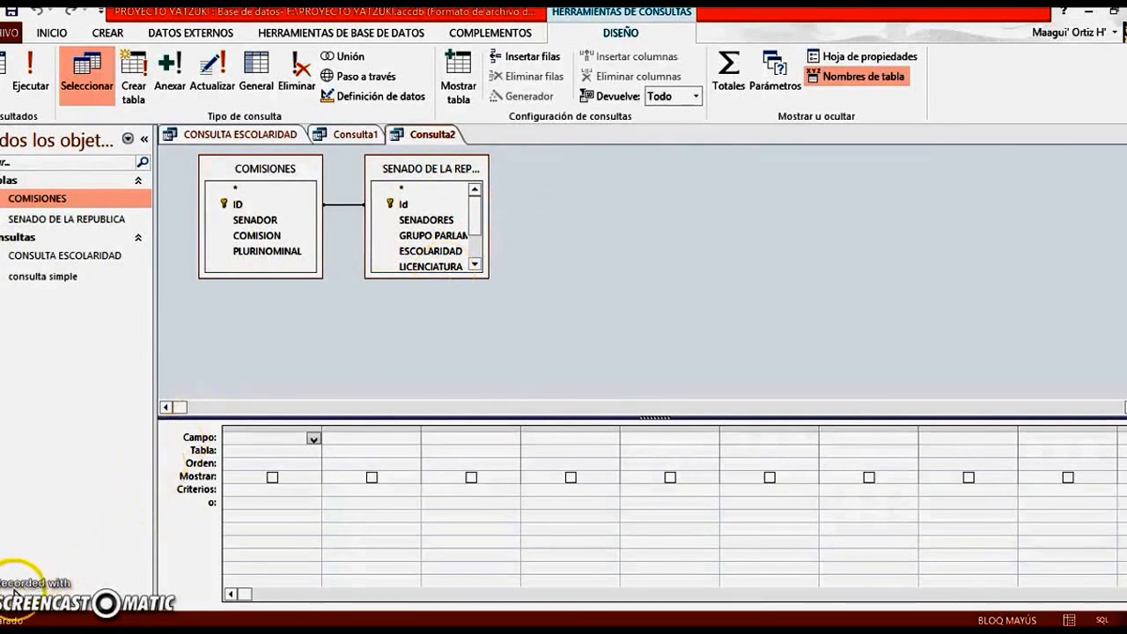
Review the join properties between the two tables and accept option 1, including only rows whose joined fields are equal
{"action": "right_click", "coordinate": [354, 209]}
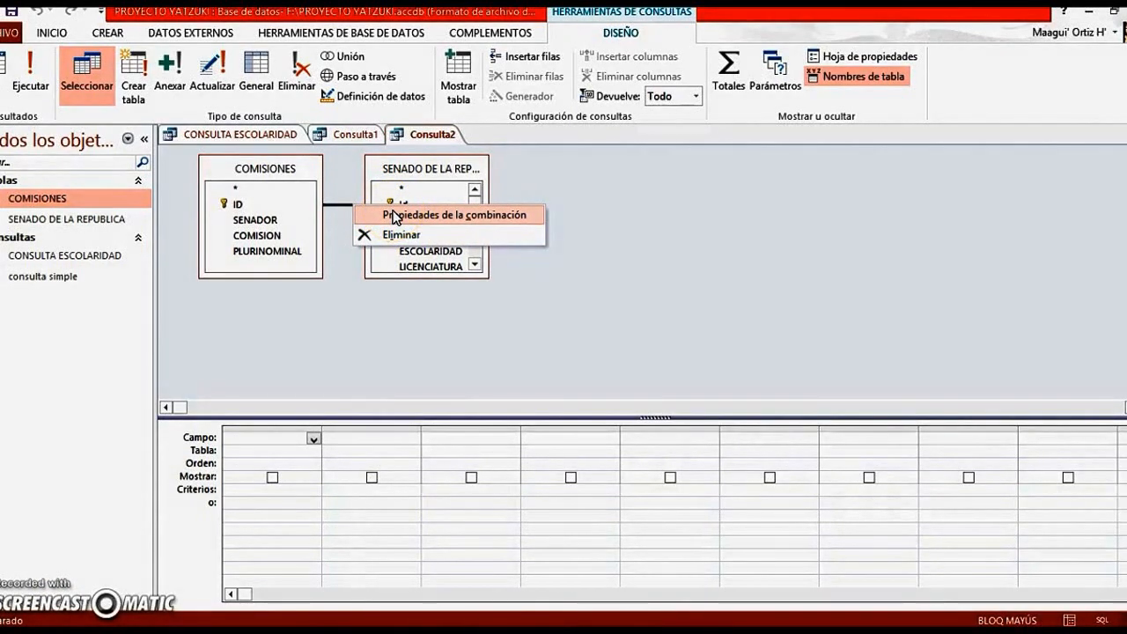
{"action": "left_click", "coordinate": [393, 216]}
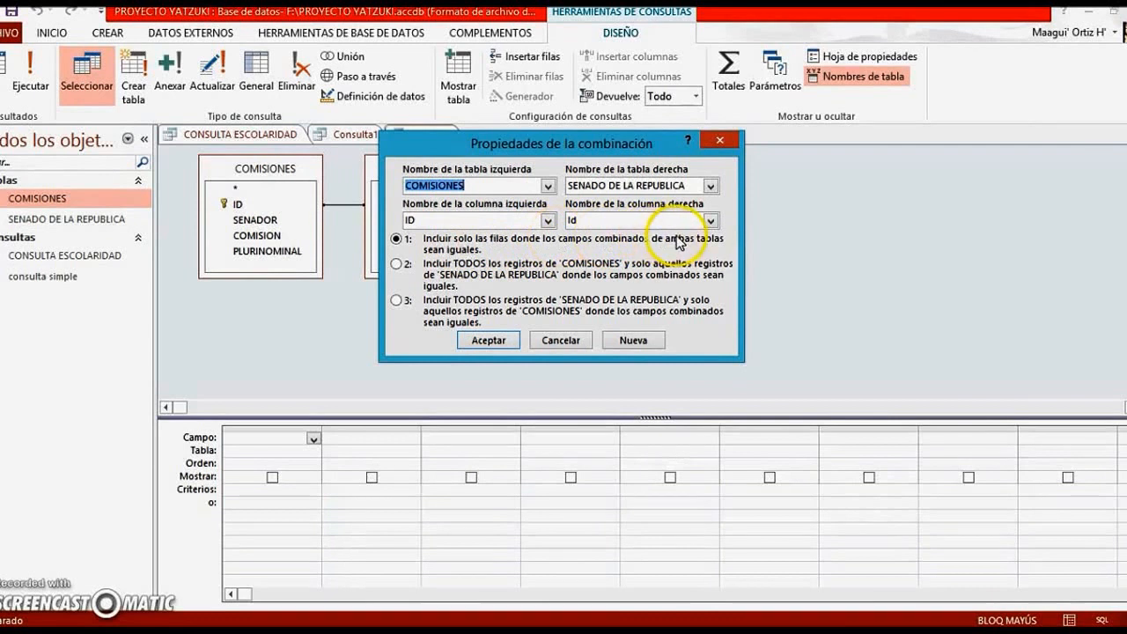
{"action": "left_click", "coordinate": [491, 341]}
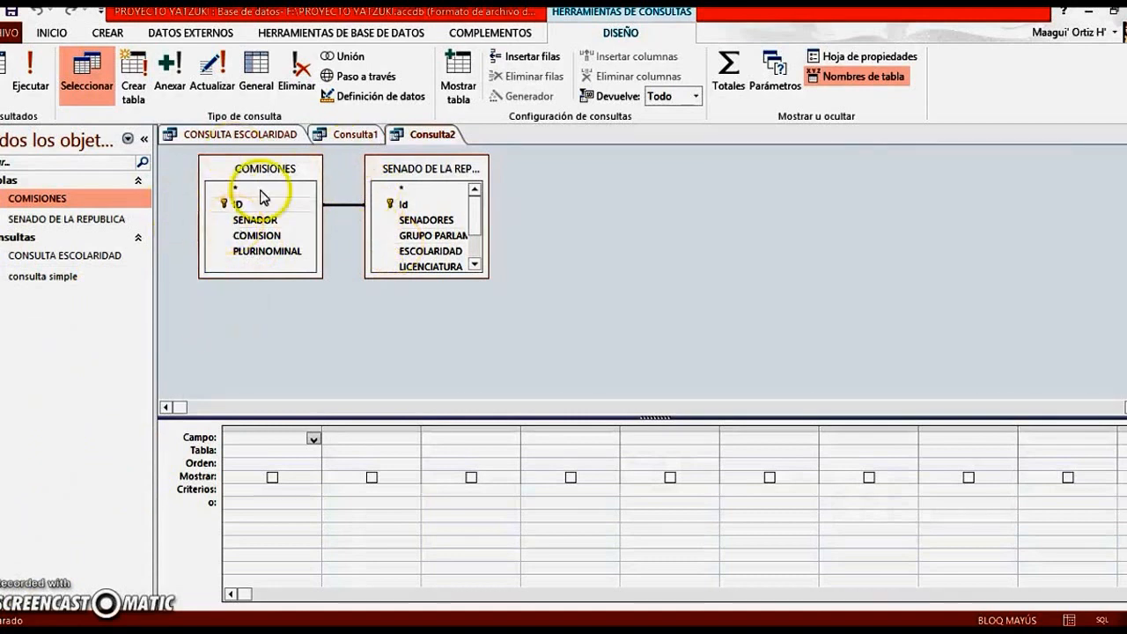
Add SENADORES and GRUPO PARLAMENTARIO from SENADO DE LA REPUBLICA and COMISION from COMISIONES to the query grid, leaving totals off
{"action": "double_click", "coordinate": [437, 227]}
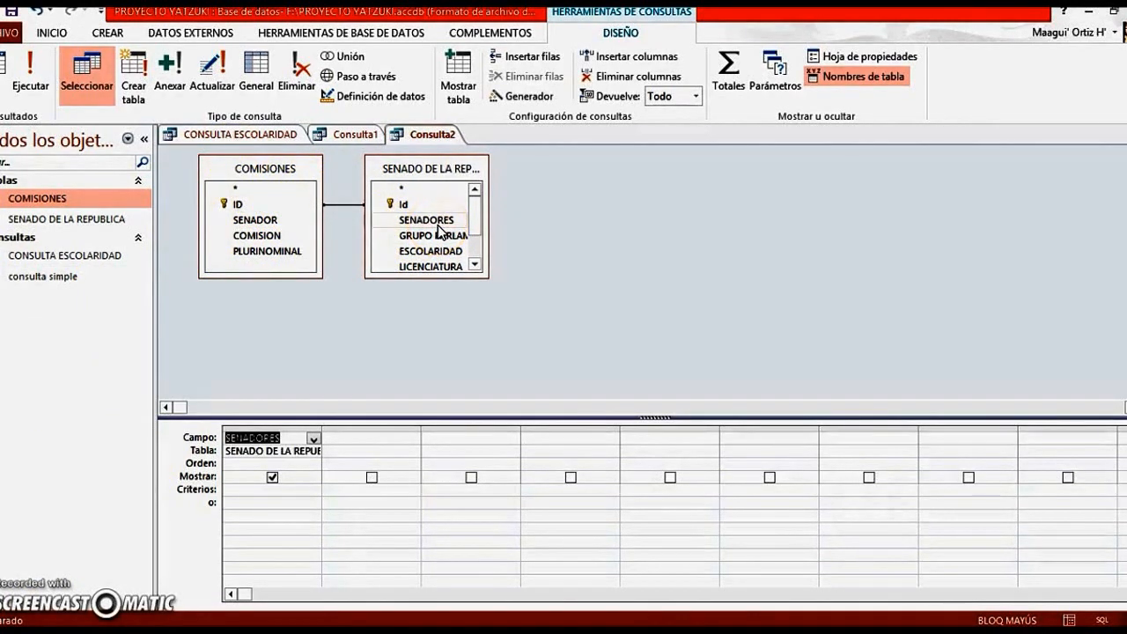
{"action": "double_click", "coordinate": [447, 236]}
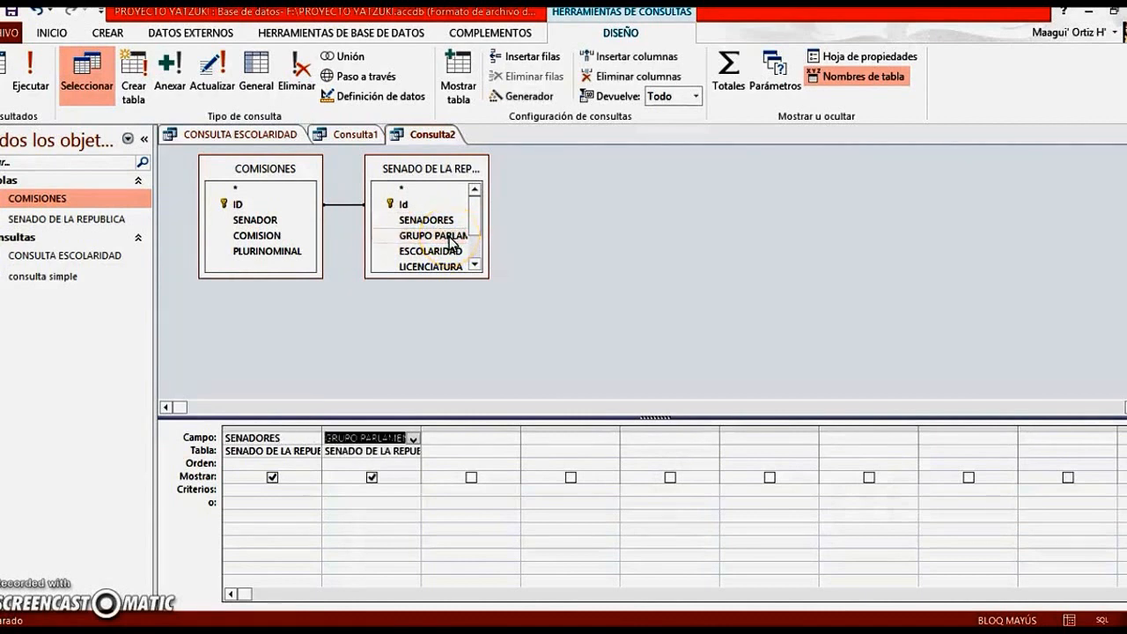
{"action": "double_click", "coordinate": [289, 236]}
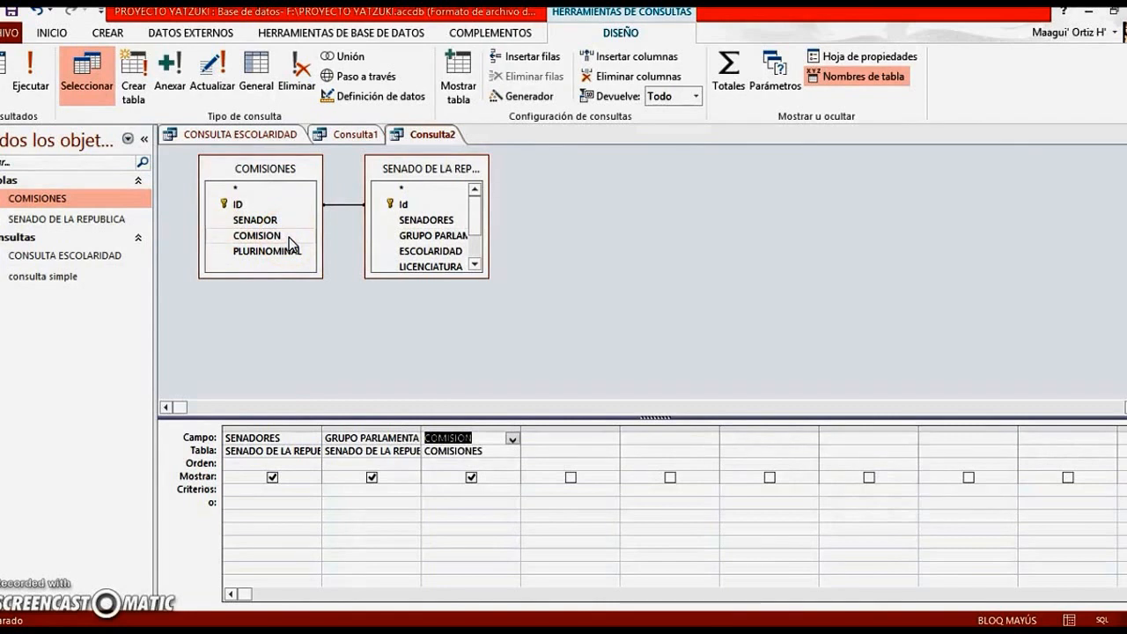
{"action": "left_click", "coordinate": [737, 72]}
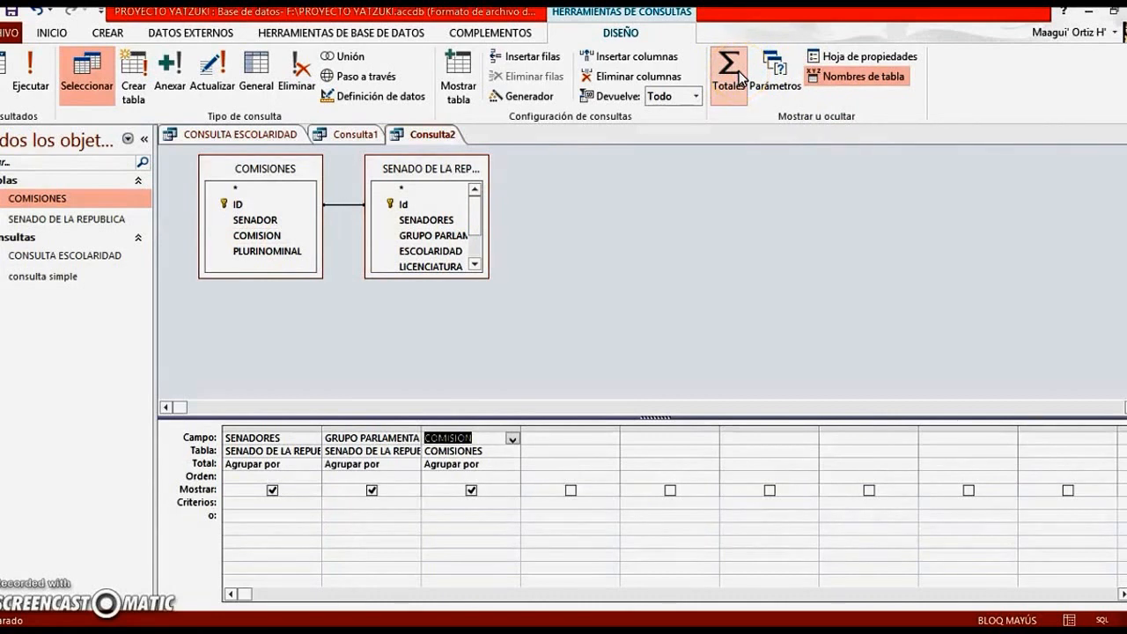
{"action": "left_click", "coordinate": [738, 72]}
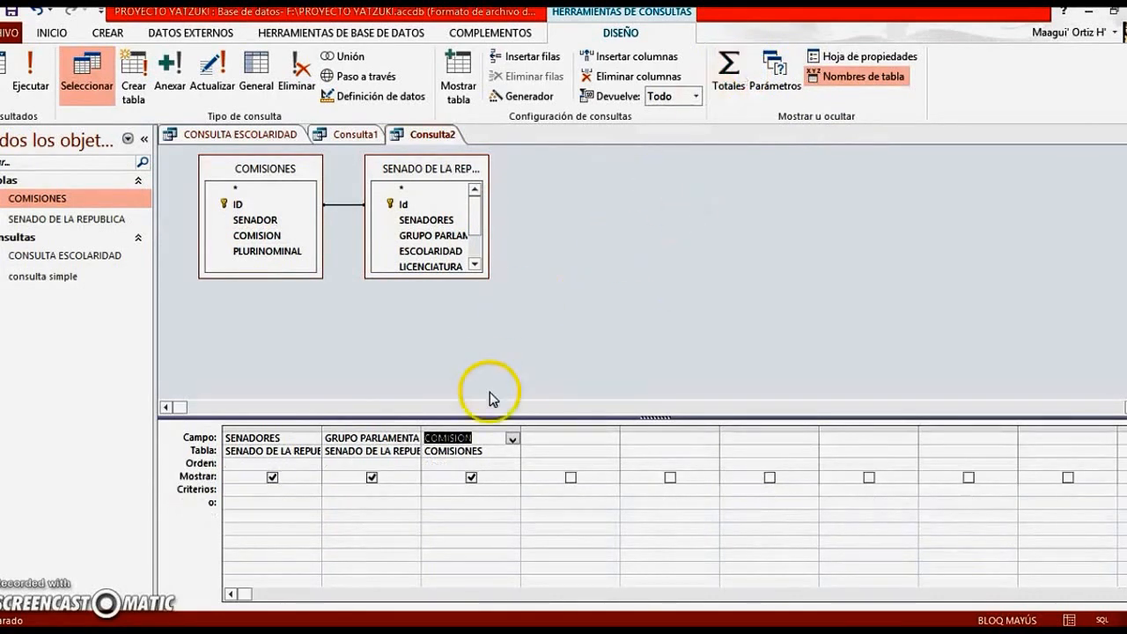
Set the criteria "PAN" for GRUPO PARLAMENTARIO and "EDUCACI?N" for COMISION, and run the query
{"action": "left_click", "coordinate": [360, 489]}
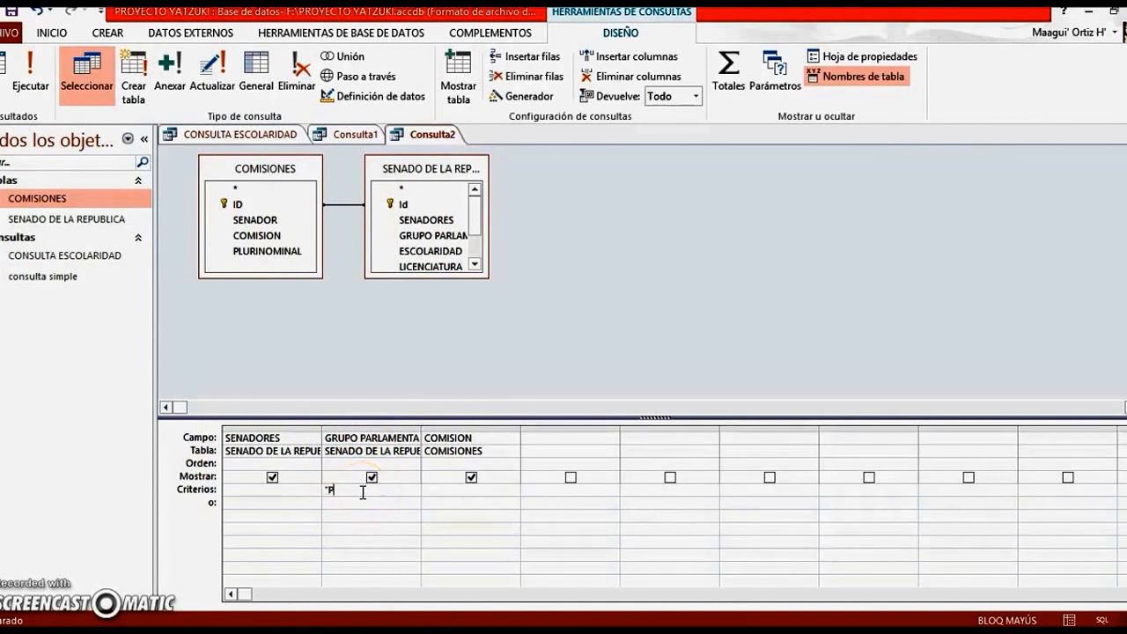
{"action": "type", "text": "\"PAN\""}
{"action": "left_click", "coordinate": [428, 493]}
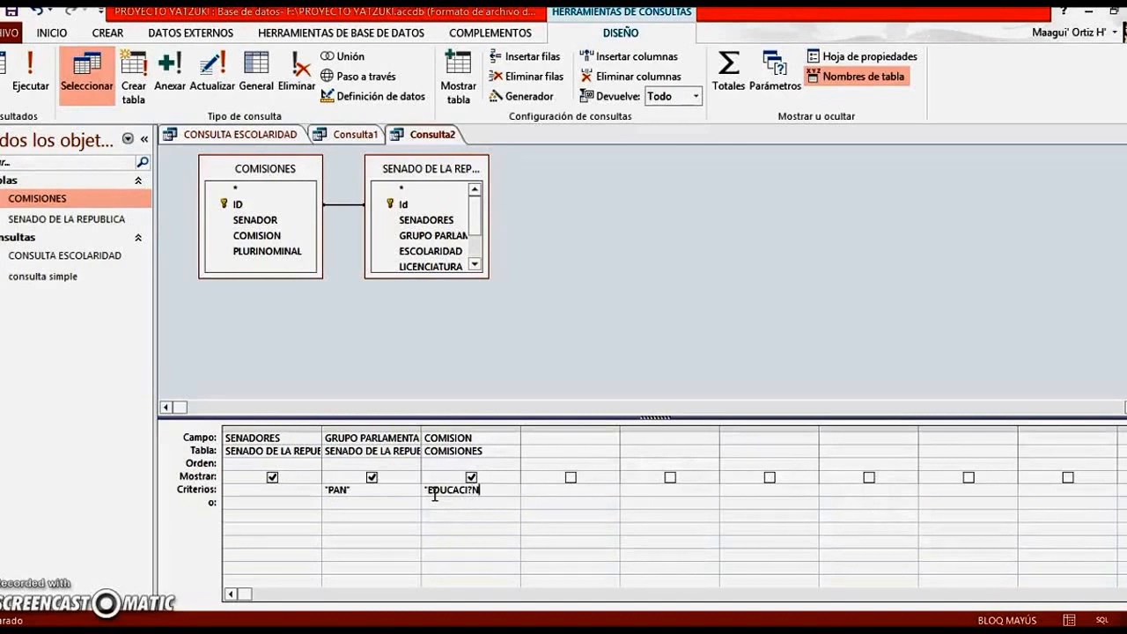
{"action": "key", "text": "Tab"}
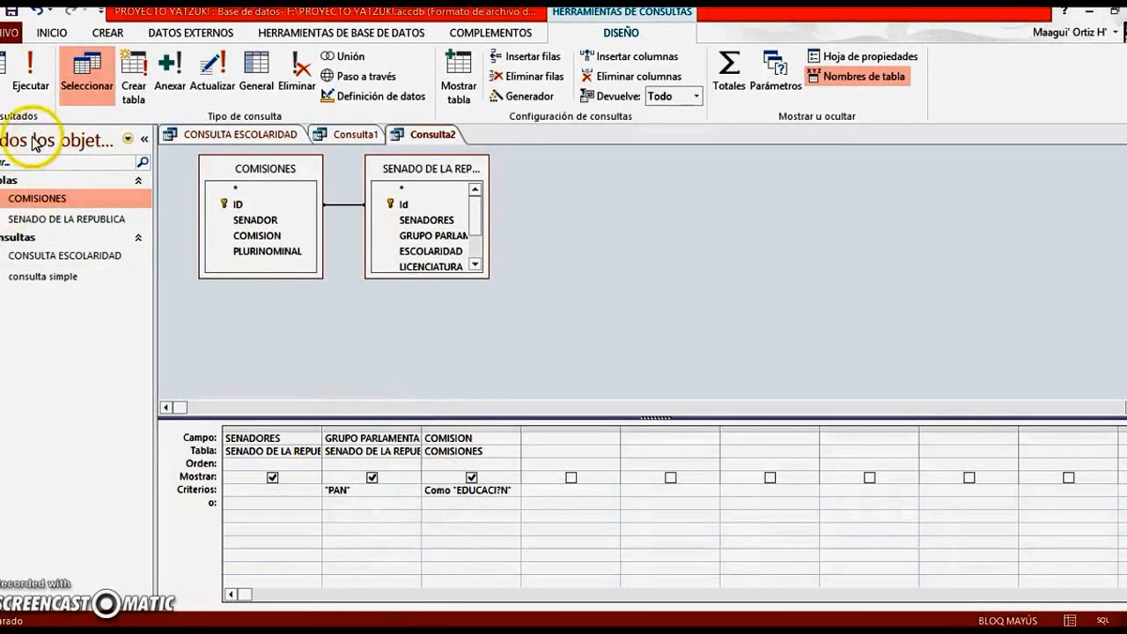
{"action": "left_click", "coordinate": [31, 85]}
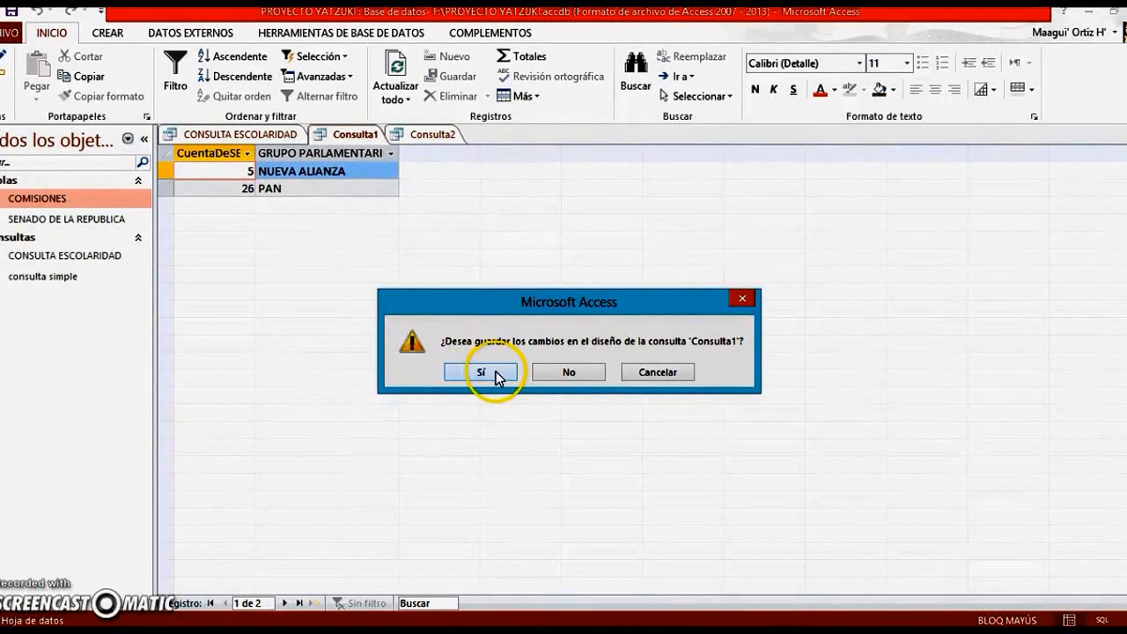
Save the changes to the senator-count query Consulta1 under the name GRUPO PARLAMENTARIO
{"action": "left_click", "coordinate": [481, 373]}
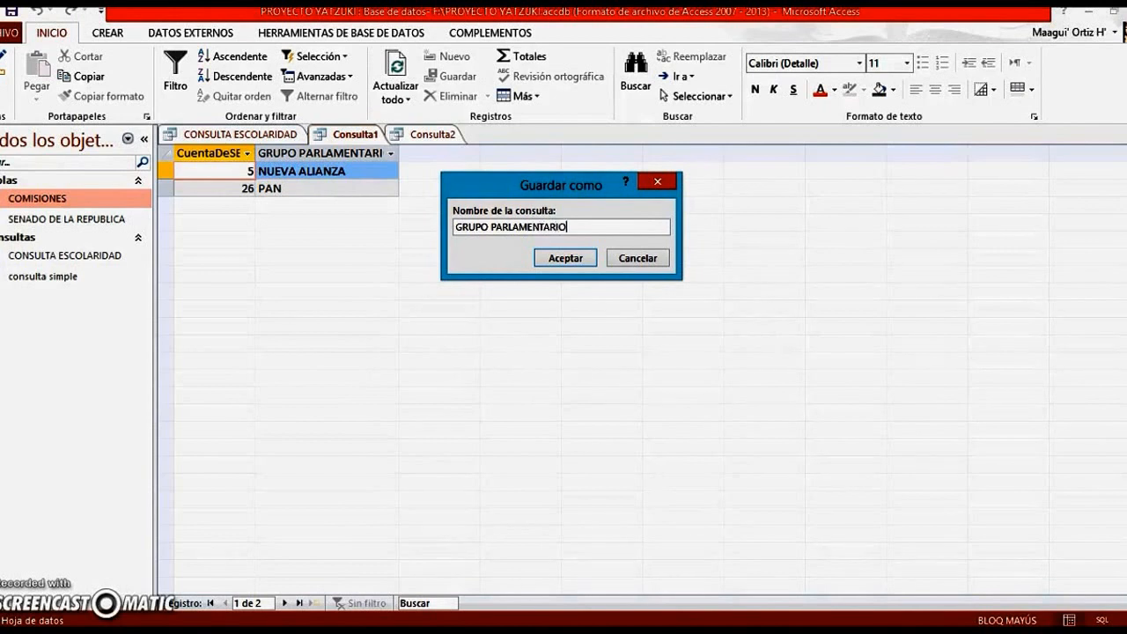
{"action": "left_click", "coordinate": [565, 259]}
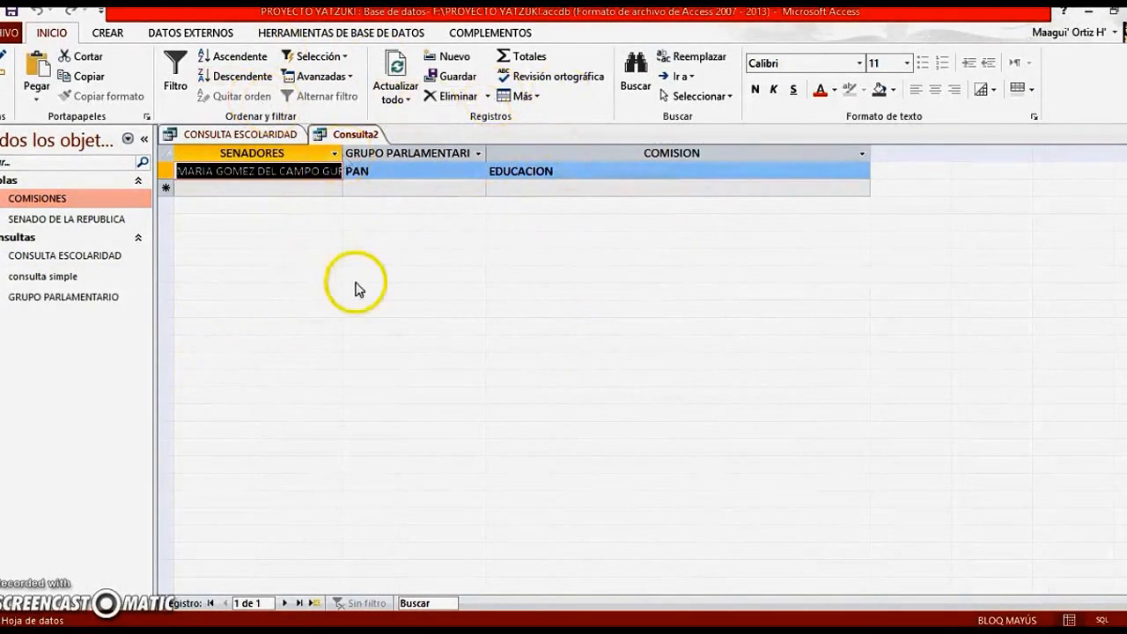
Close the two-table query Consulta2 and save it as Consulta DOS TABLAS
{"action": "left_click", "coordinate": [1121, 135]}
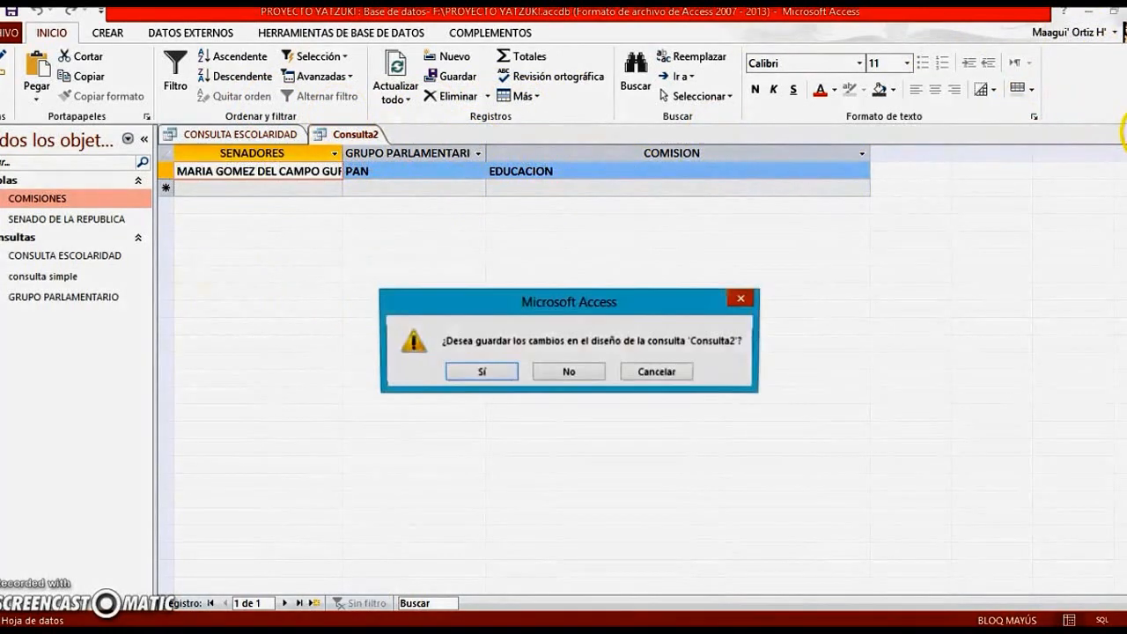
{"action": "left_click", "coordinate": [495, 376]}
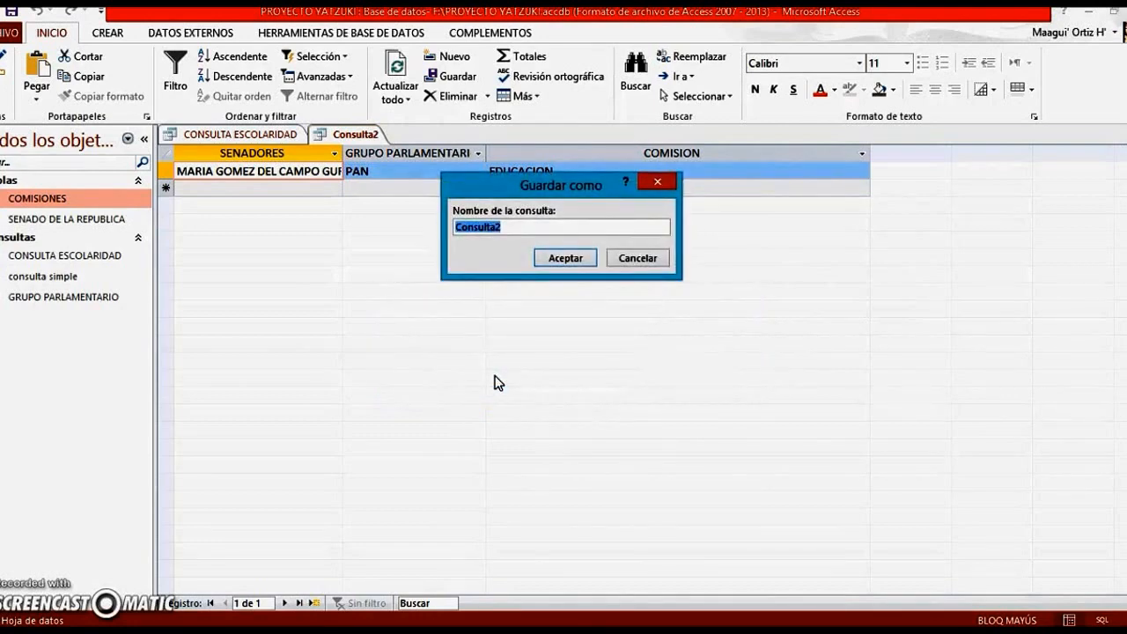
{"action": "key", "text": "Right"}
{"action": "type", "text": "DOS TABLAS"}
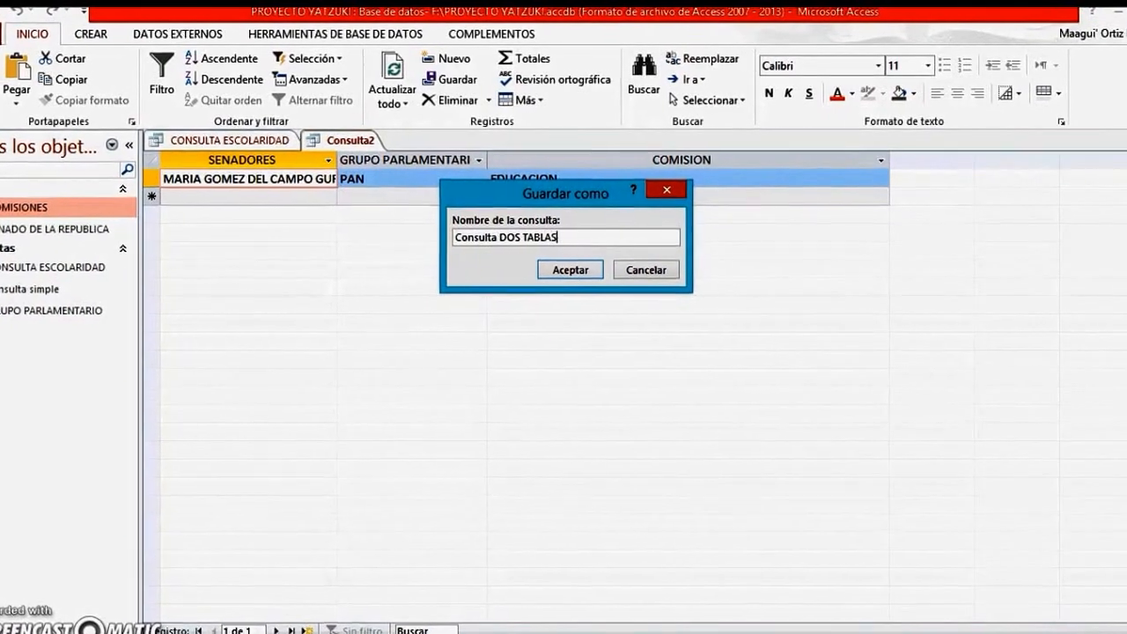
{"action": "left_click", "coordinate": [558, 274]}
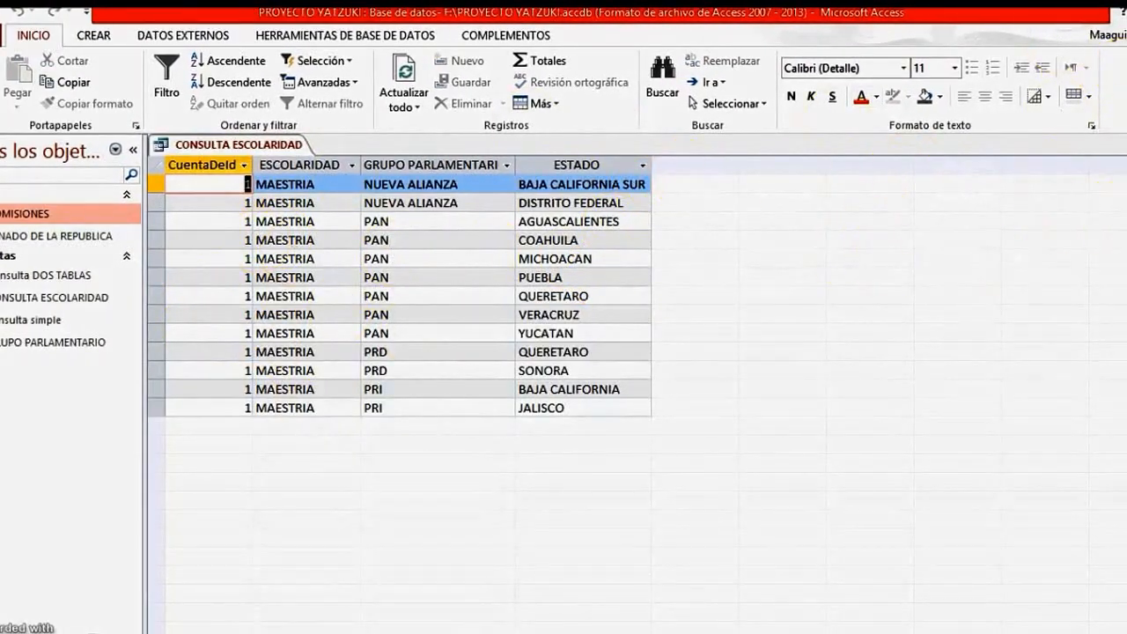
Close CONSULTA ESCOLARIDAD, and open the saved query Consulta DOS TABLAS and the COMISIONES table to review their records
{"action": "left_click", "coordinate": [1126, 144]}
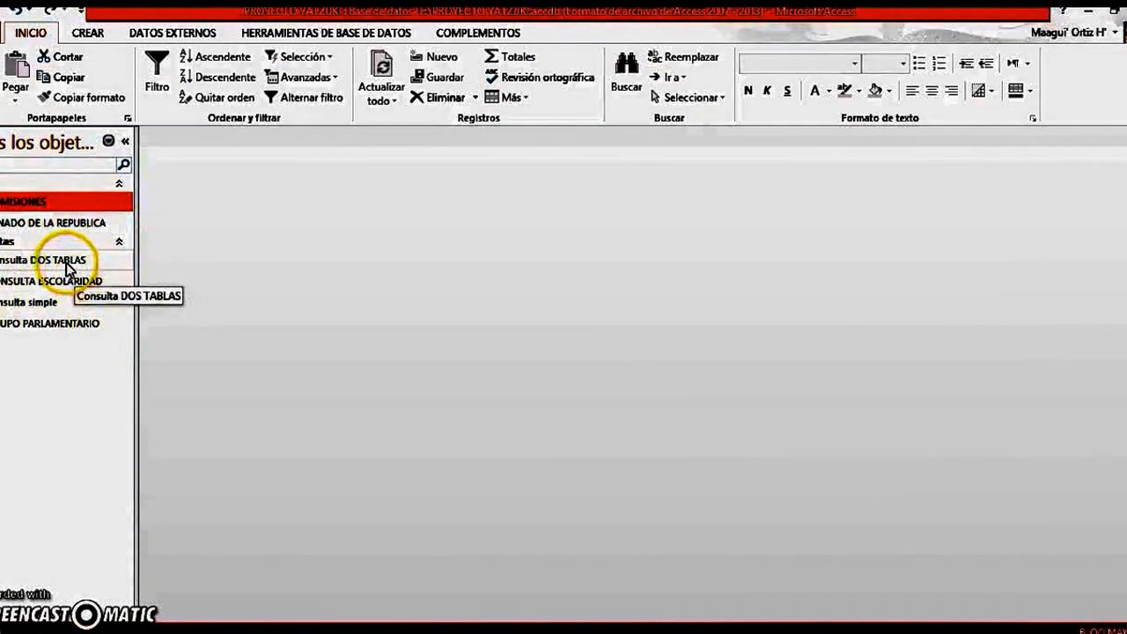
{"action": "double_click", "coordinate": [69, 261]}
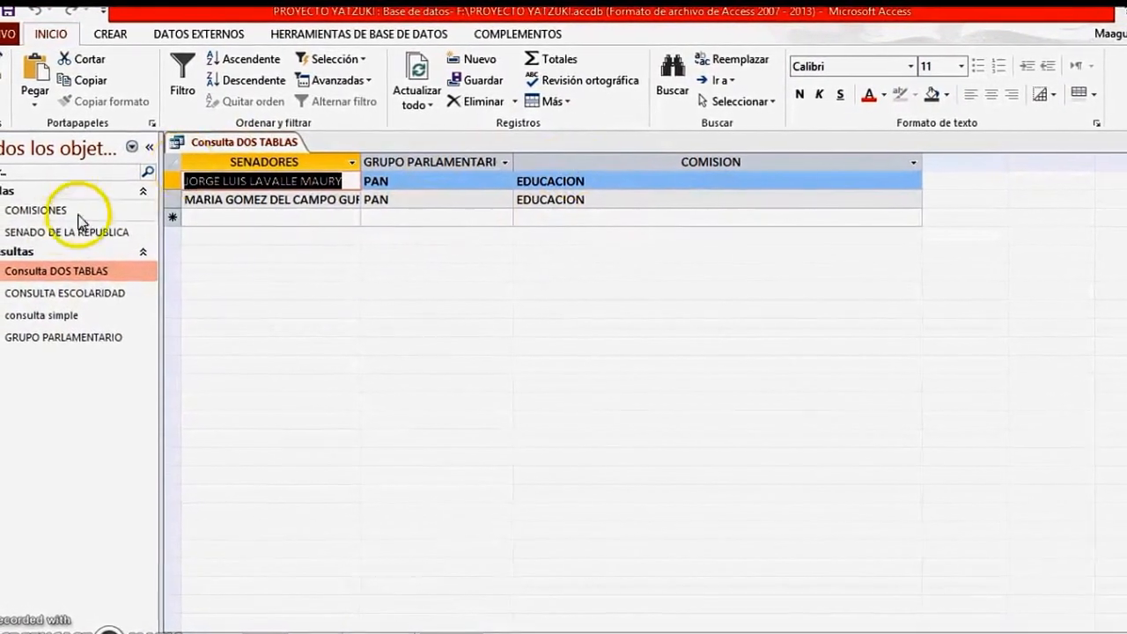
{"action": "double_click", "coordinate": [62, 213]}
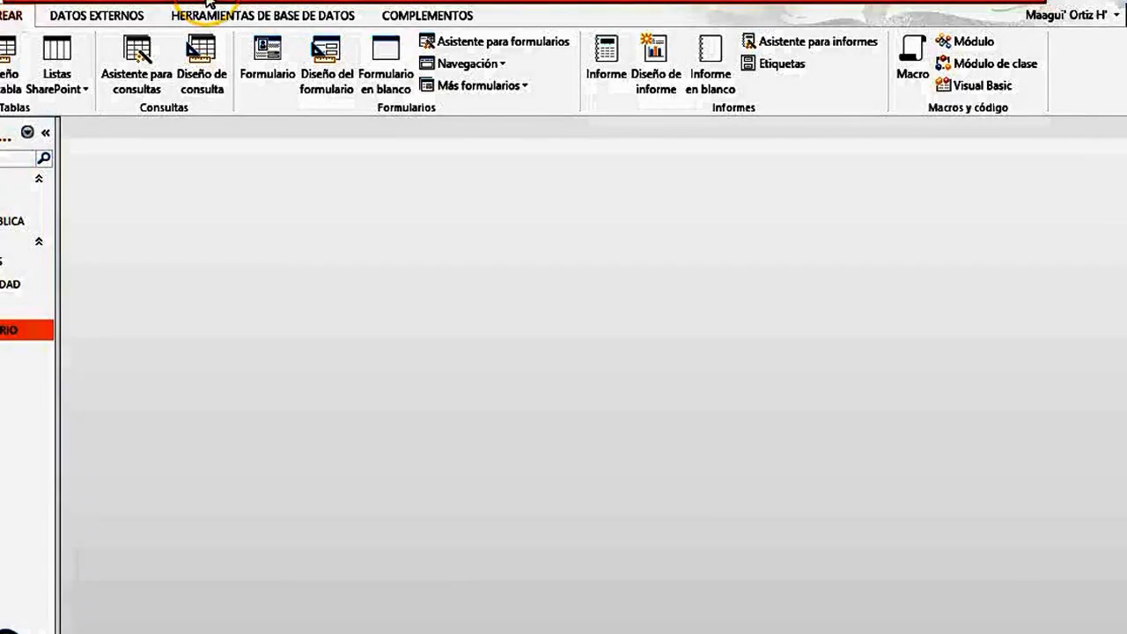
Create another query in design view with the table SENADO DE LA REPUBLICA and enlarge its field list to show all fields
{"action": "left_click", "coordinate": [198, 50]}
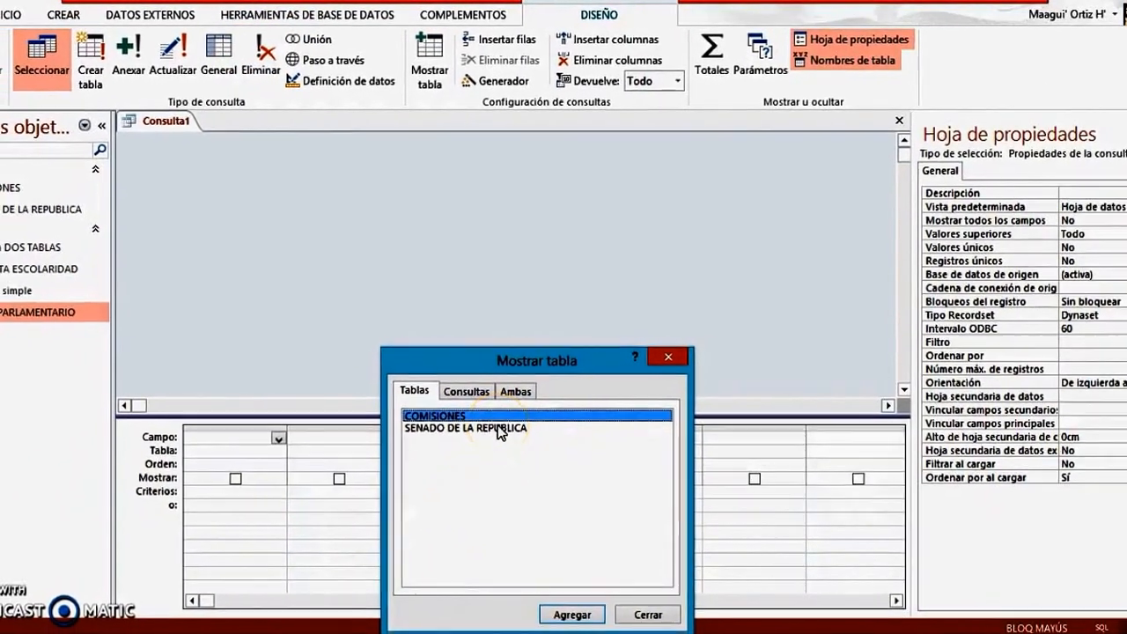
{"action": "left_click", "coordinate": [507, 424]}
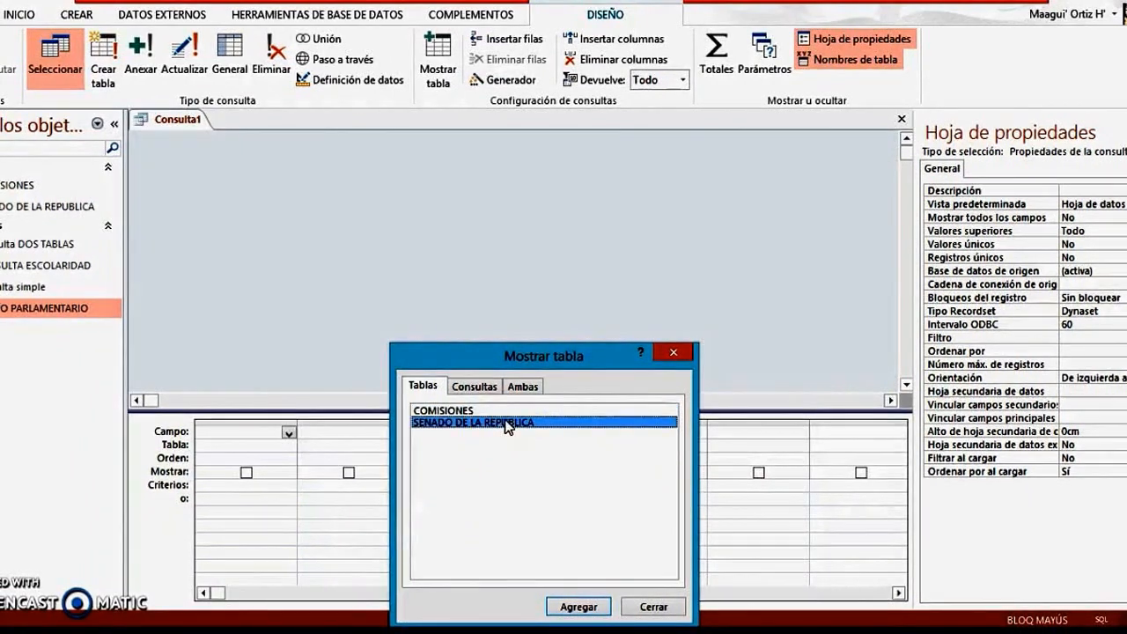
{"action": "left_click", "coordinate": [580, 606]}
{"action": "left_click", "coordinate": [673, 353]}
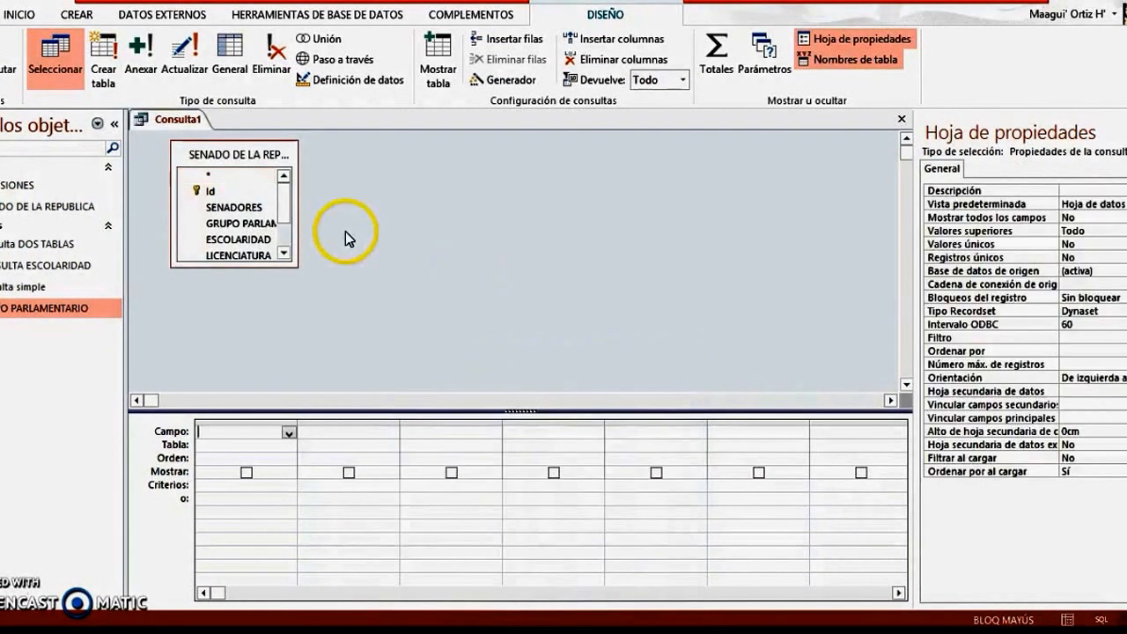
{"action": "left_click_drag", "start_coordinate": [294, 264], "coordinate": [356, 317]}
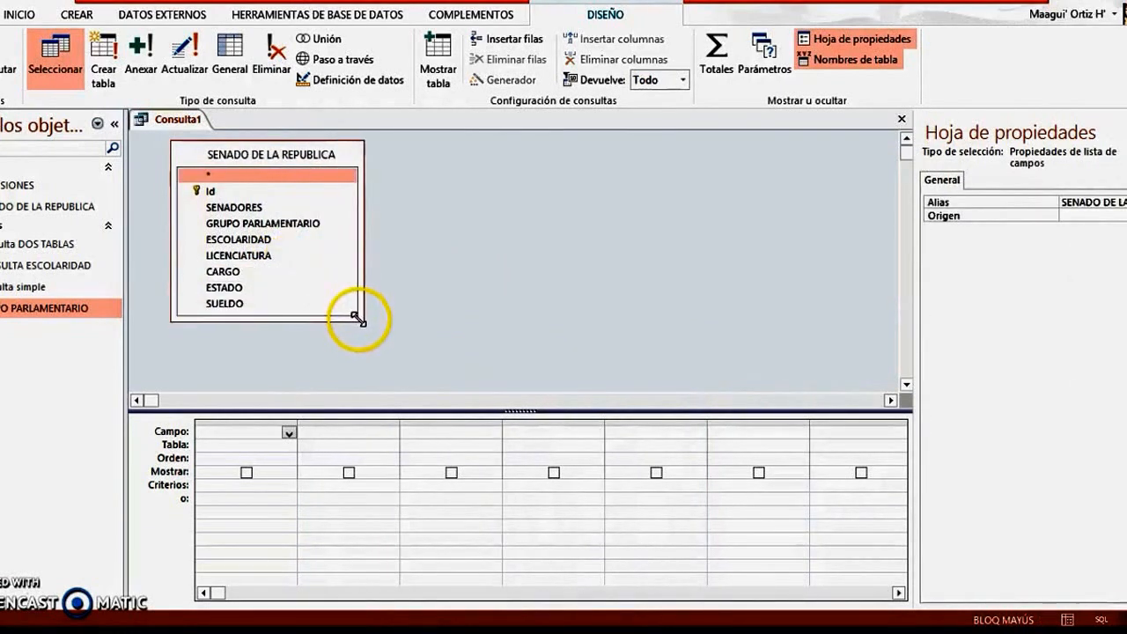
Add the fields SENADORES, GRUPO PARLAMENTARIO and SUELDO from SENADO DE LA REPUBLICA to the query design grid
{"action": "double_click", "coordinate": [266, 209]}
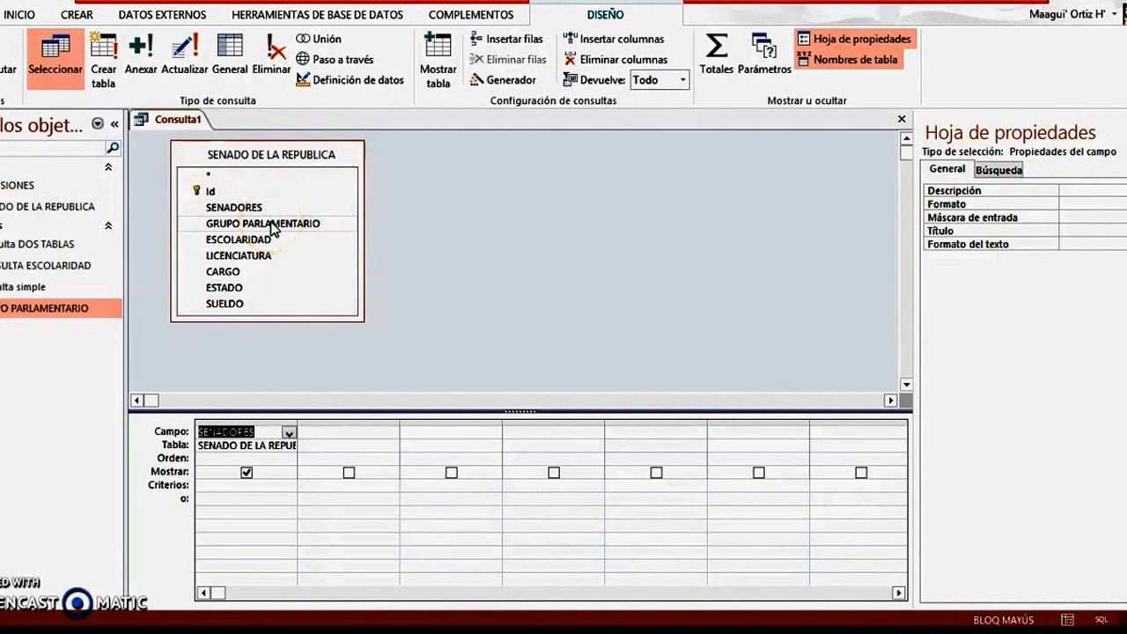
{"action": "double_click", "coordinate": [271, 224]}
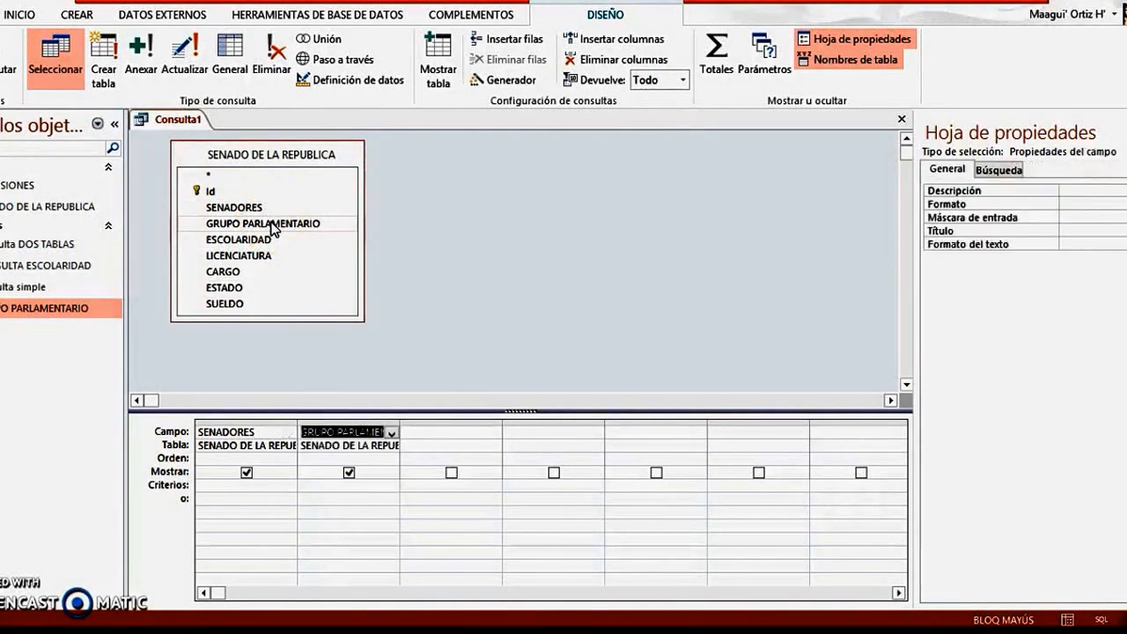
{"action": "double_click", "coordinate": [234, 308]}
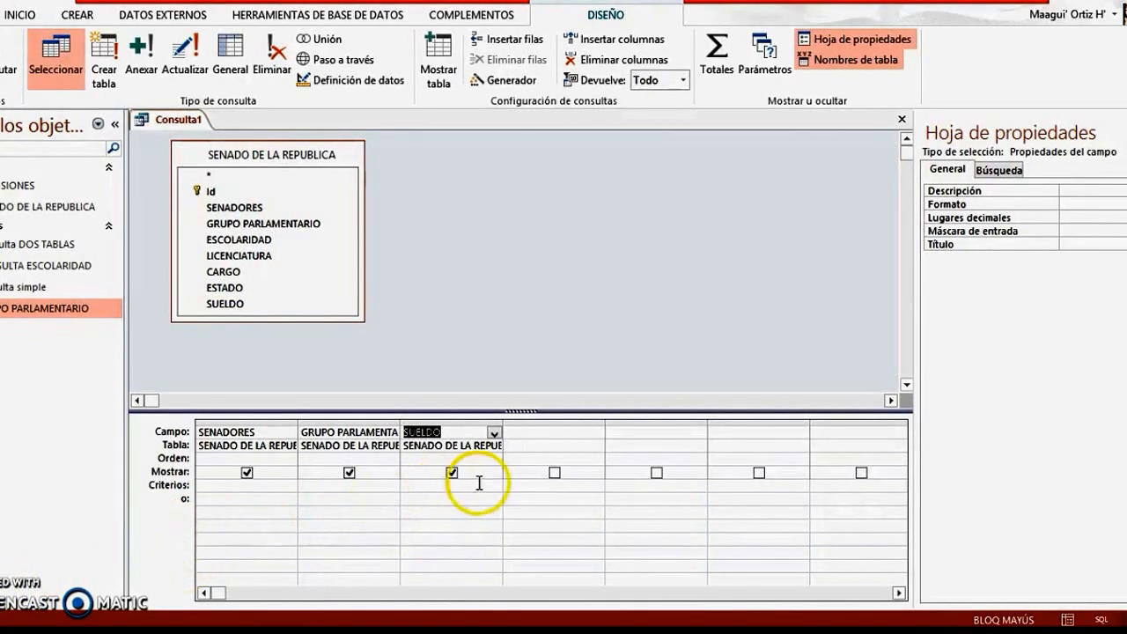
Add a calculated field ISR: [SUELDO]*0.35 in the first empty column after SUELDO
{"action": "left_click", "coordinate": [553, 433]}
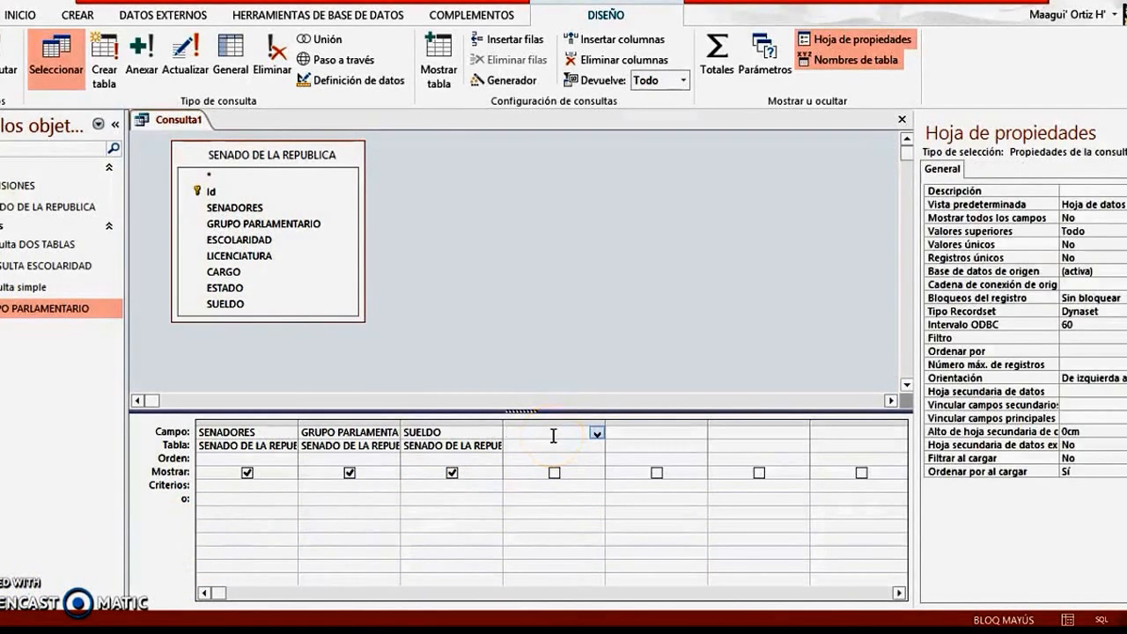
{"action": "type", "text": "ISR"}
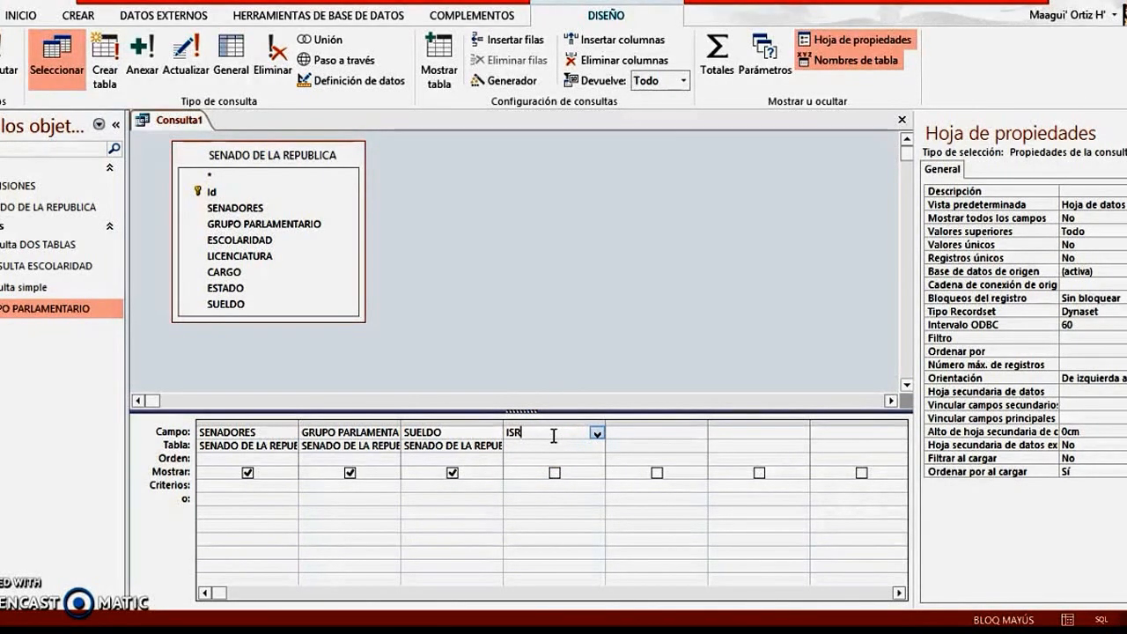
{"action": "type", "text": ":"}
{"action": "type", "text": ":"}
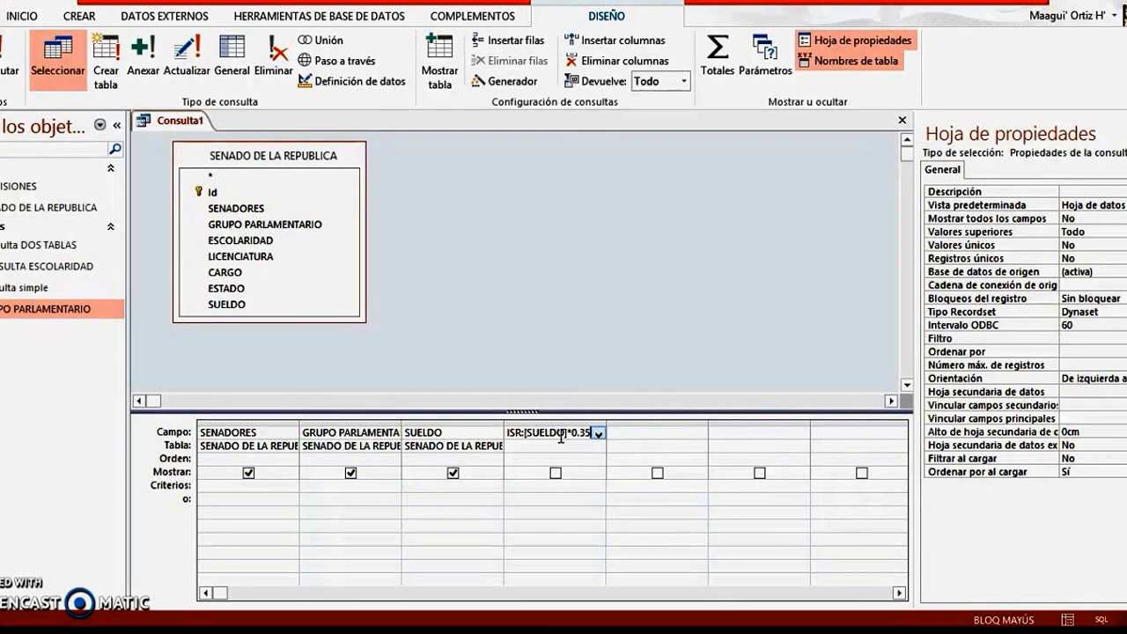
Add a calculated field SUELDO TOTAL: [SUELDO]-[ISR] after the ISR column and include it in the query results
{"action": "left_click", "coordinate": [617, 436]}
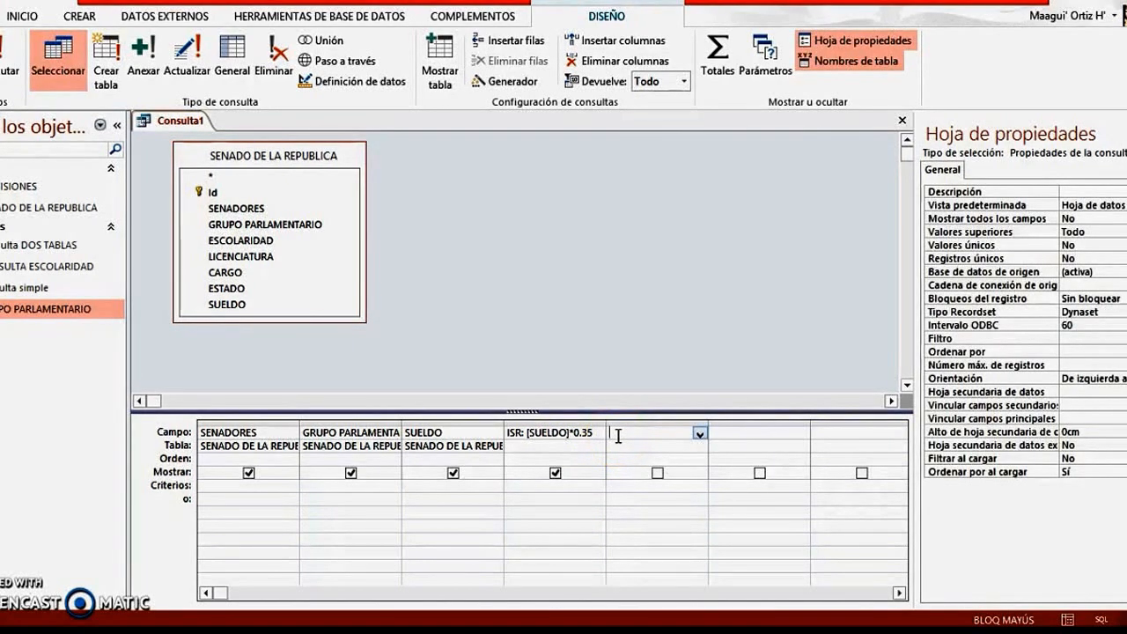
{"action": "type", "text": "SUELDO TOTAL:"}
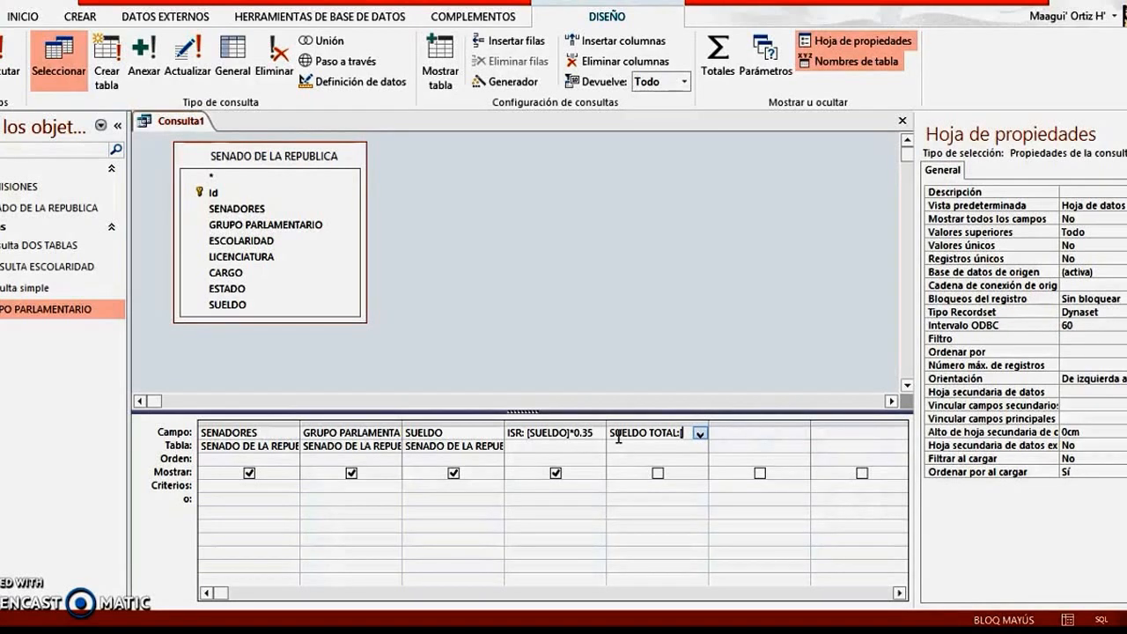
{"action": "type", "text": "UELDO]-"}
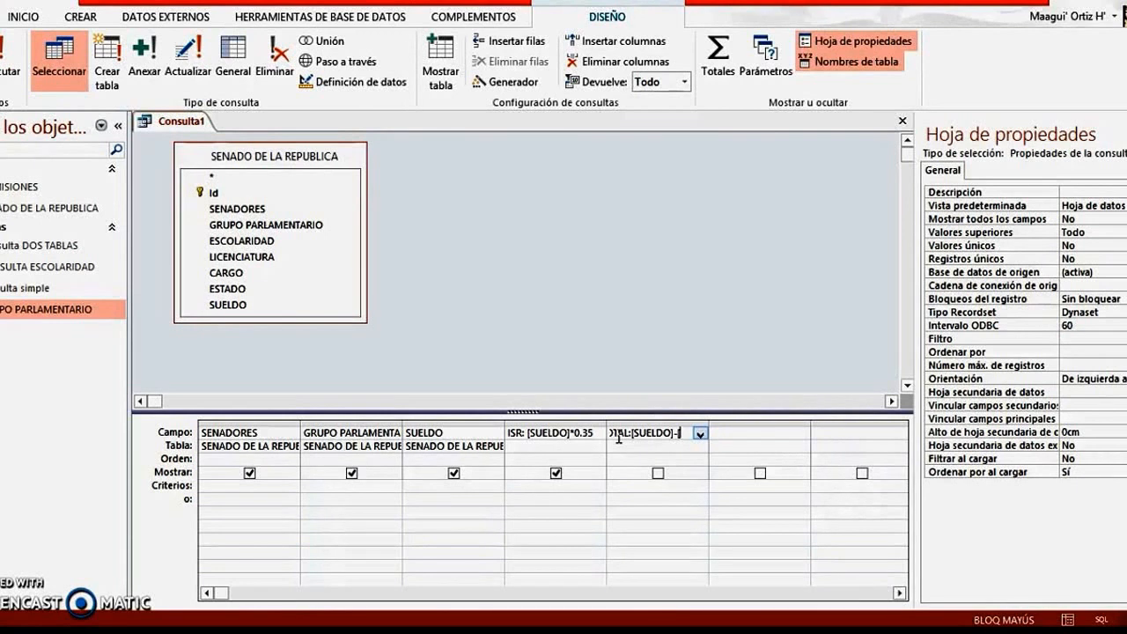
{"action": "type", "text": "SR"}
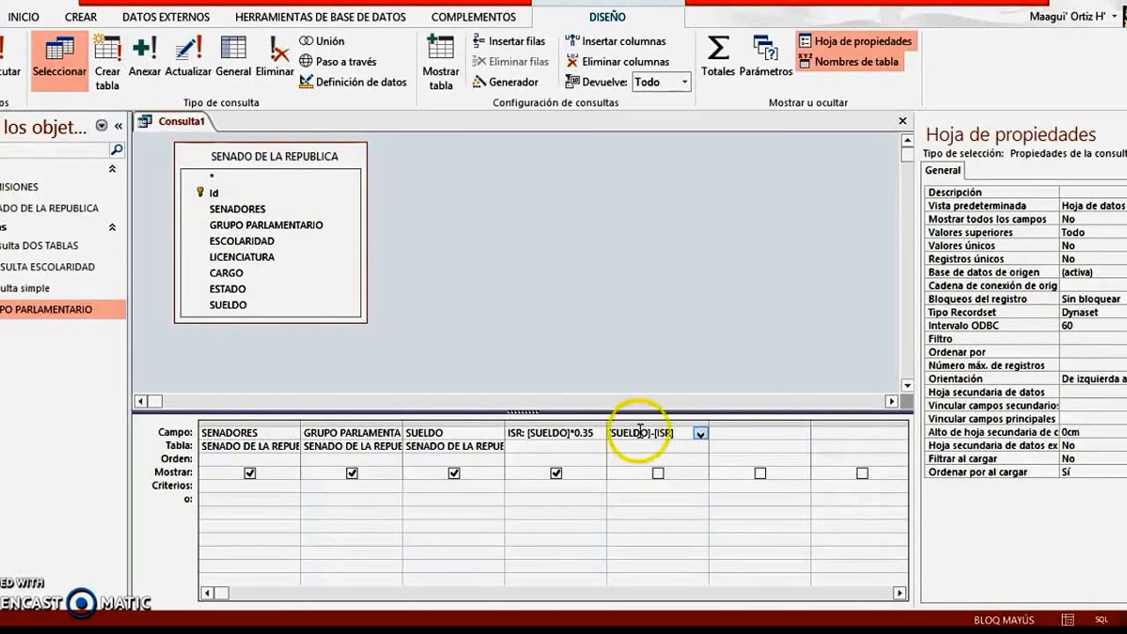
{"action": "left_click", "coordinate": [657, 474]}
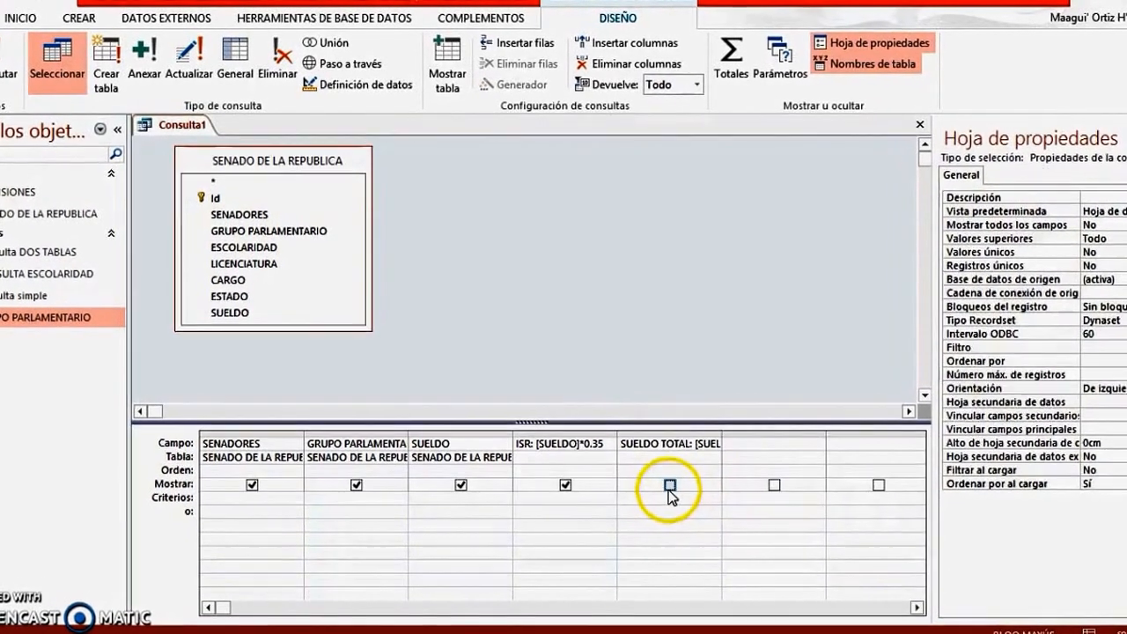
{"action": "left_click", "coordinate": [668, 487]}
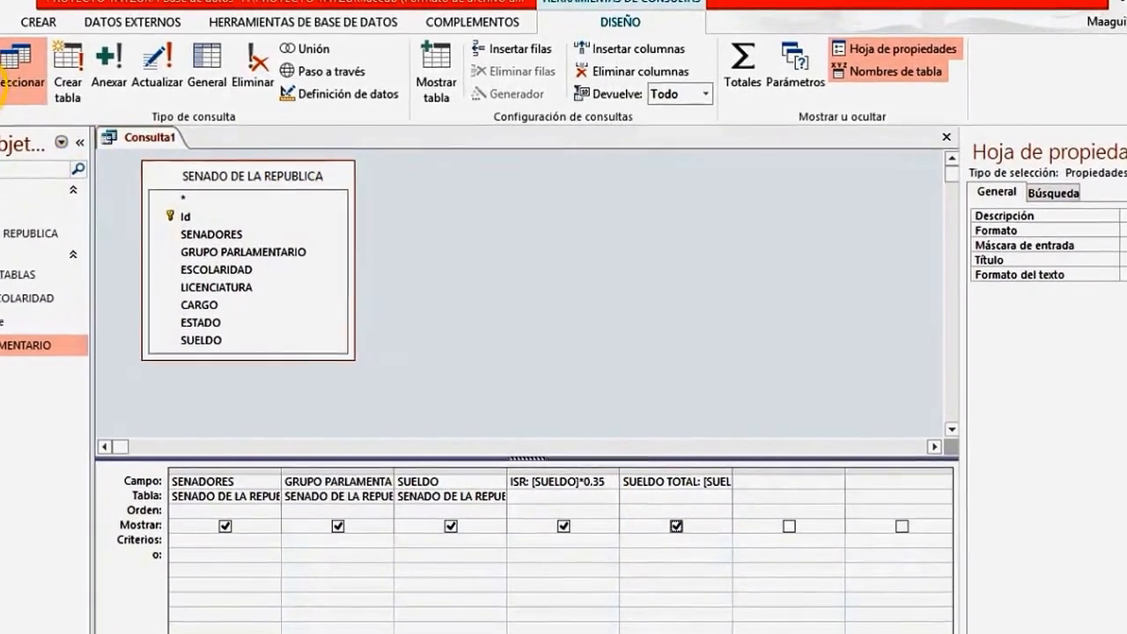
Run the query, widen the SUELDO TOTAL column to fit its heading, and inspect its first value
{"action": "left_click", "coordinate": [0, 66]}
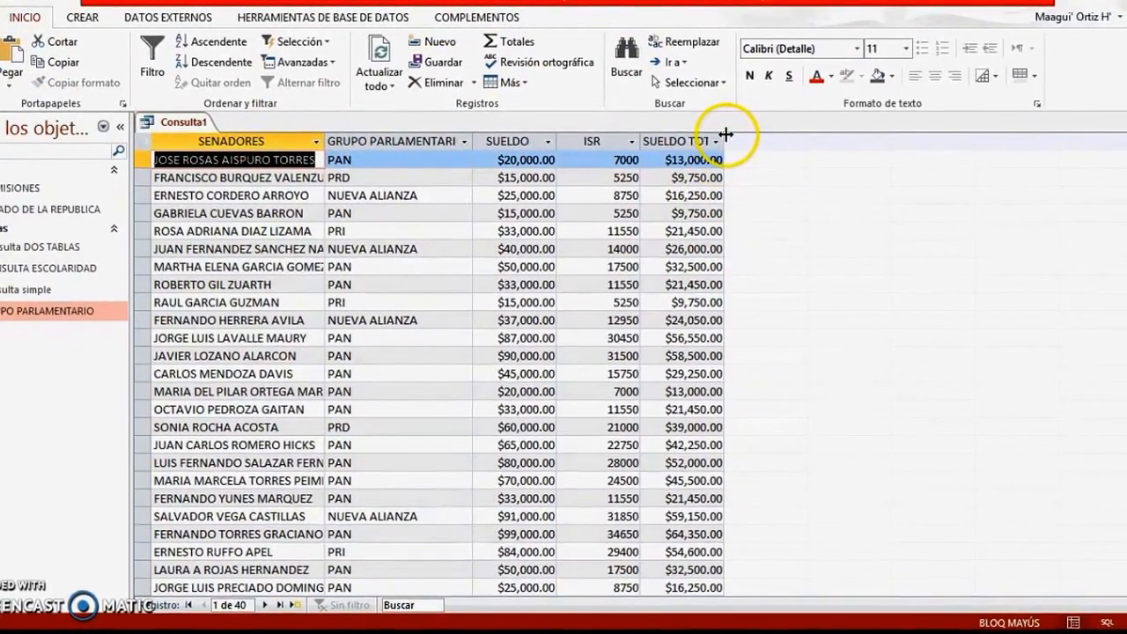
{"action": "left_click_drag", "start_coordinate": [729, 141], "coordinate": [777, 140]}
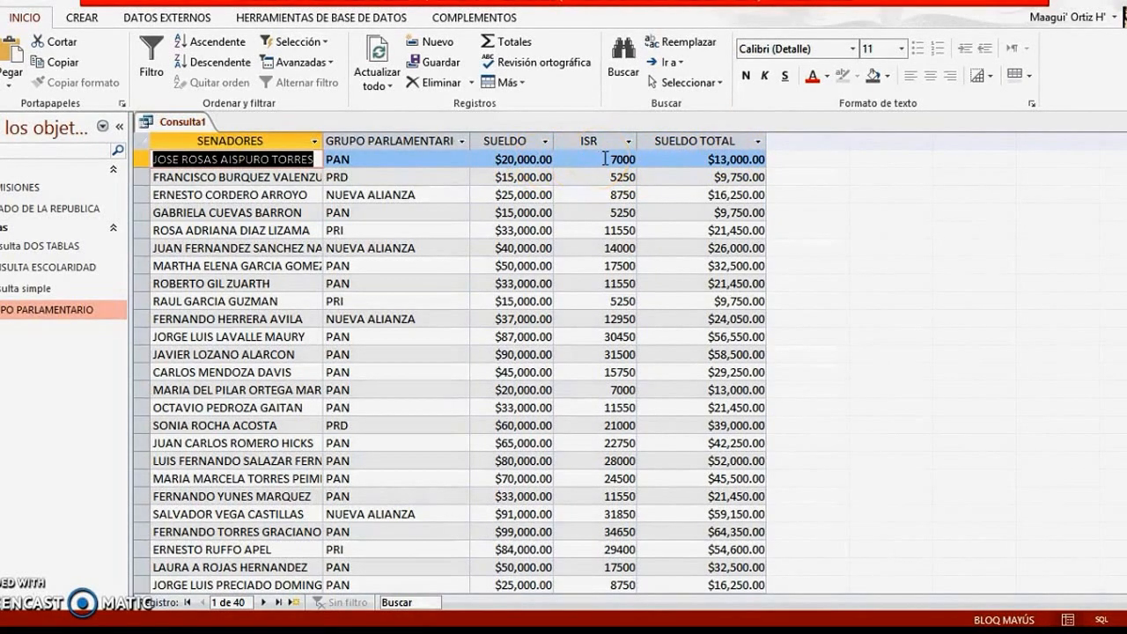
{"action": "left_click", "coordinate": [713, 160]}
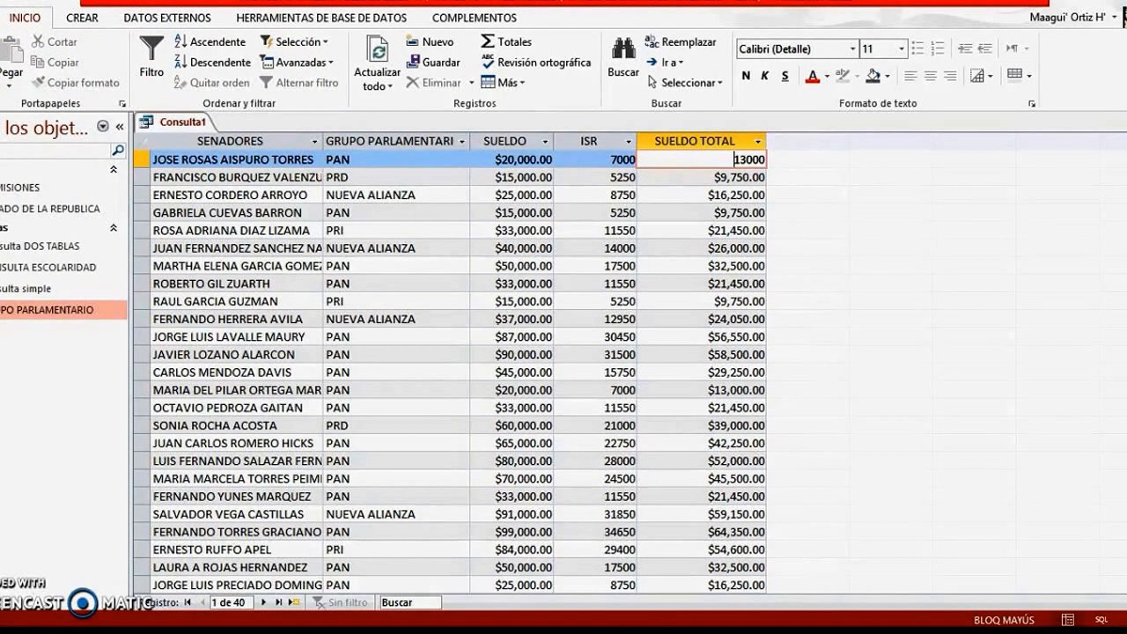
Return to the query design, set the SUELDO TOTAL field's format to Moneda, and run the query to check the calculated columns
{"action": "left_click", "coordinate": [0, 79]}
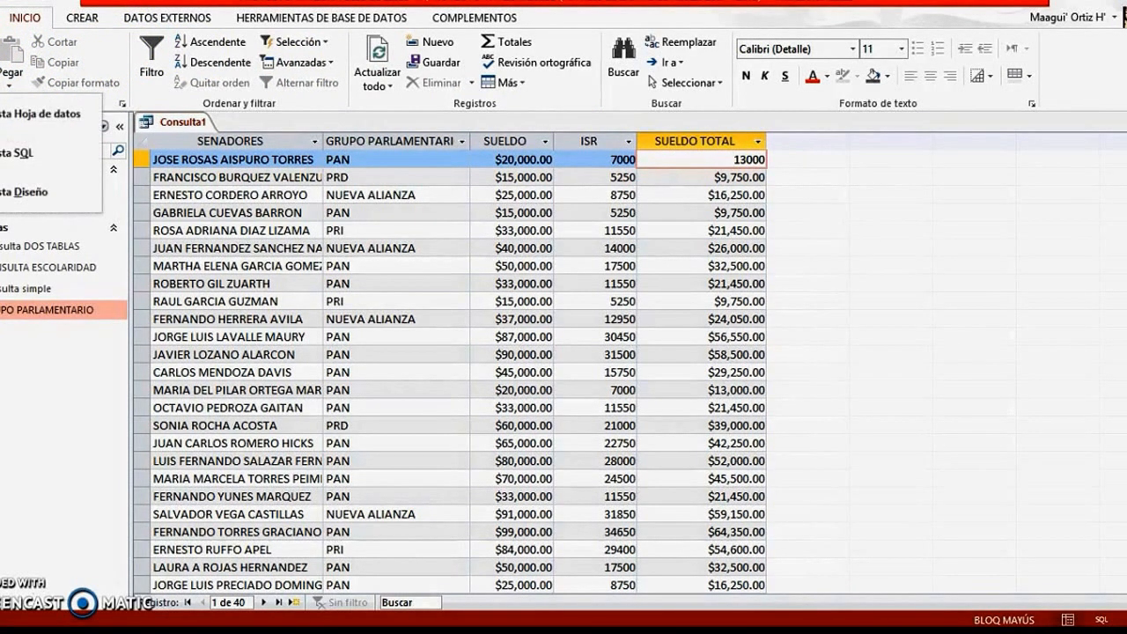
{"action": "left_click", "coordinate": [25, 194]}
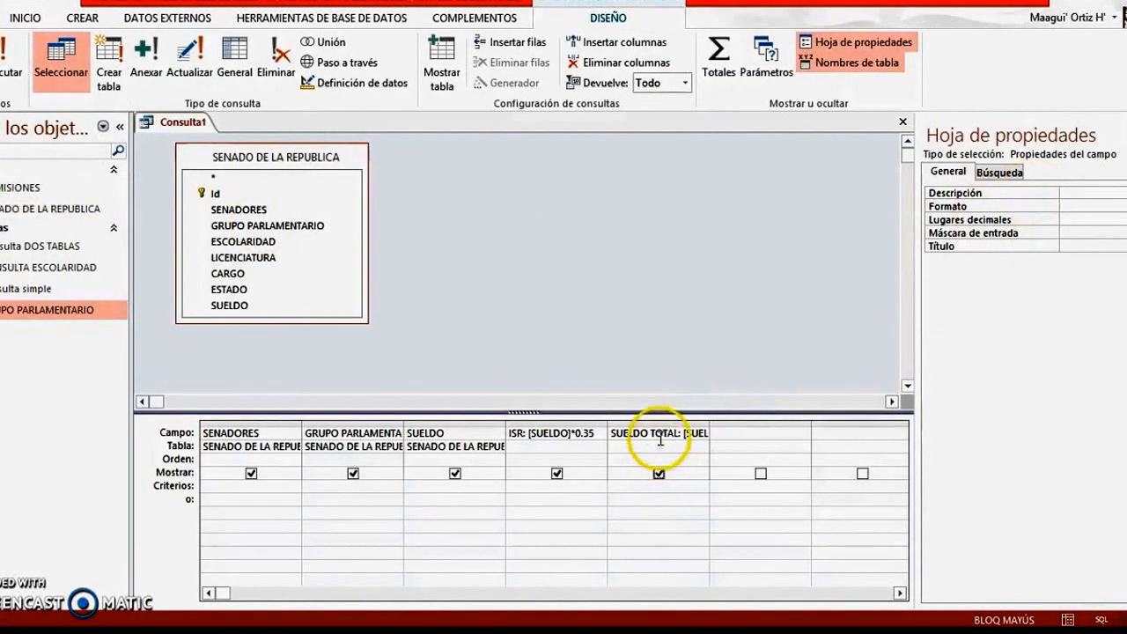
{"action": "left_click", "coordinate": [660, 437]}
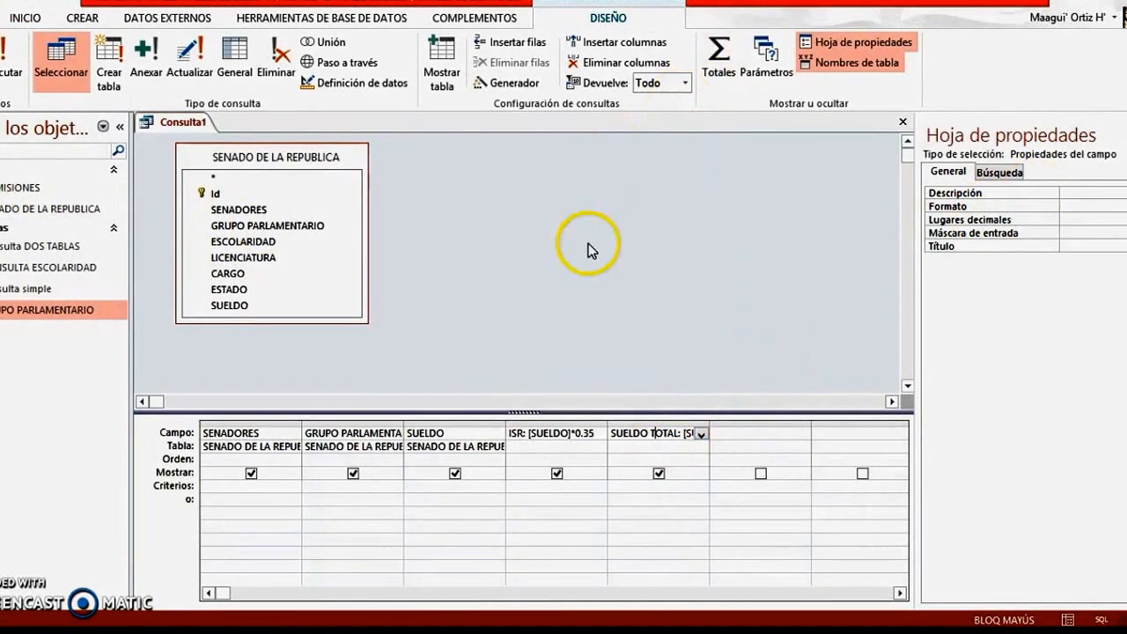
{"action": "left_click", "coordinate": [859, 46]}
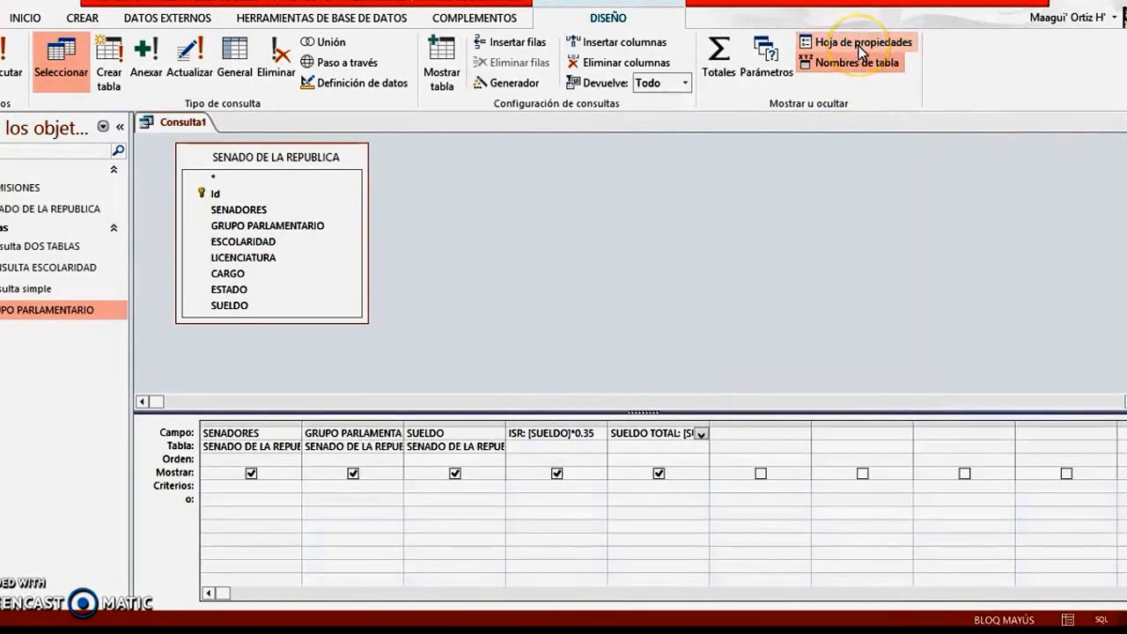
{"action": "left_click", "coordinate": [860, 48]}
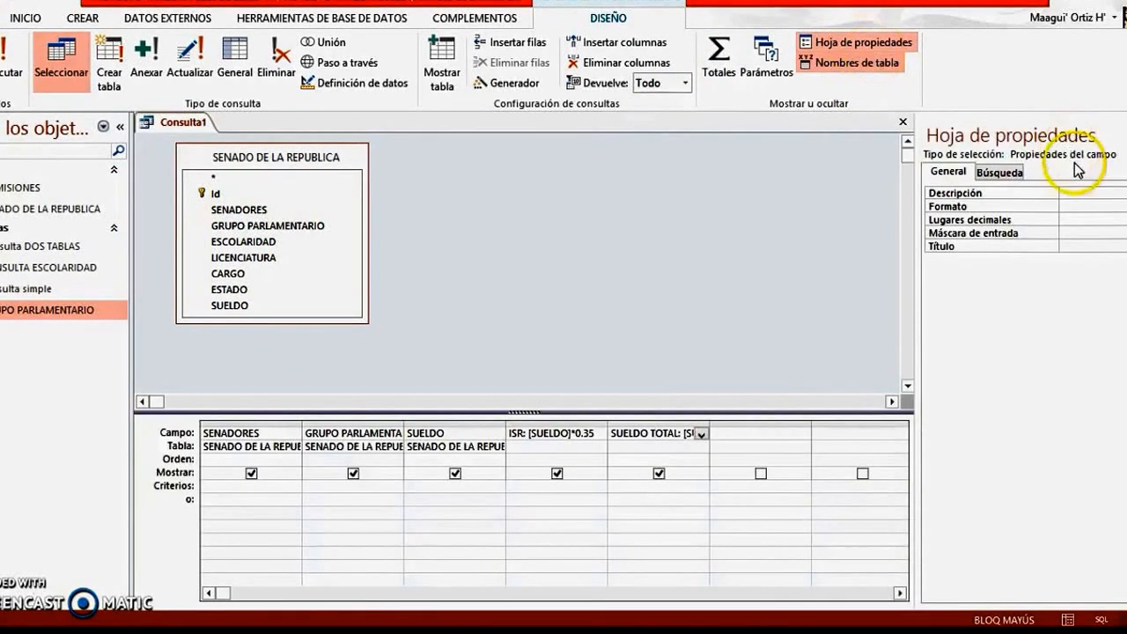
{"action": "left_click", "coordinate": [1073, 205]}
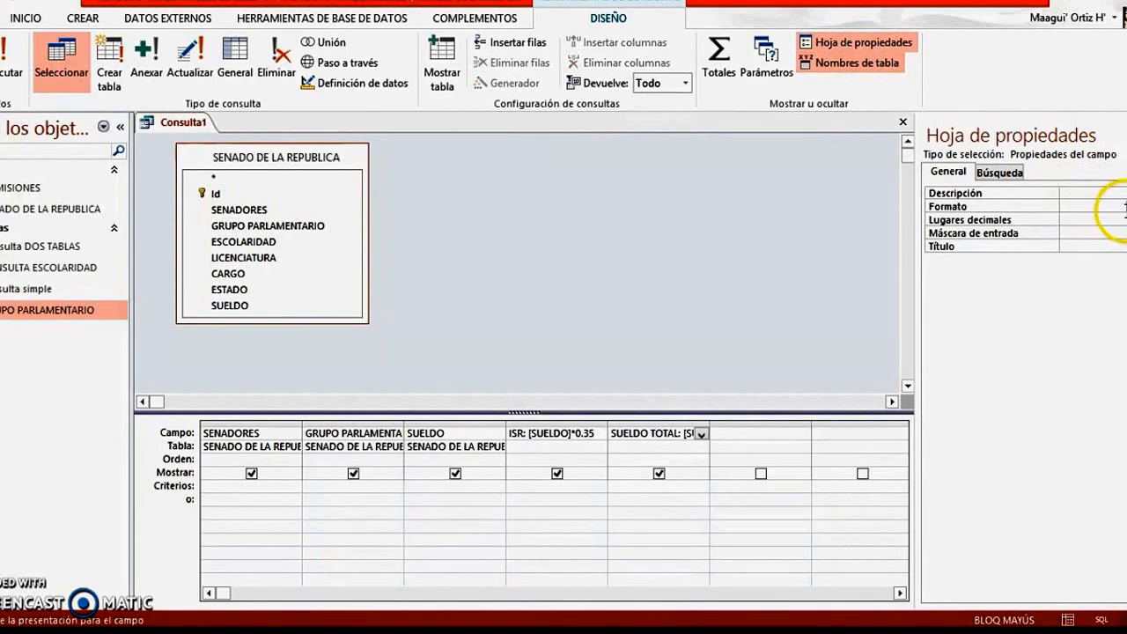
{"action": "left_click", "coordinate": [1123, 206]}
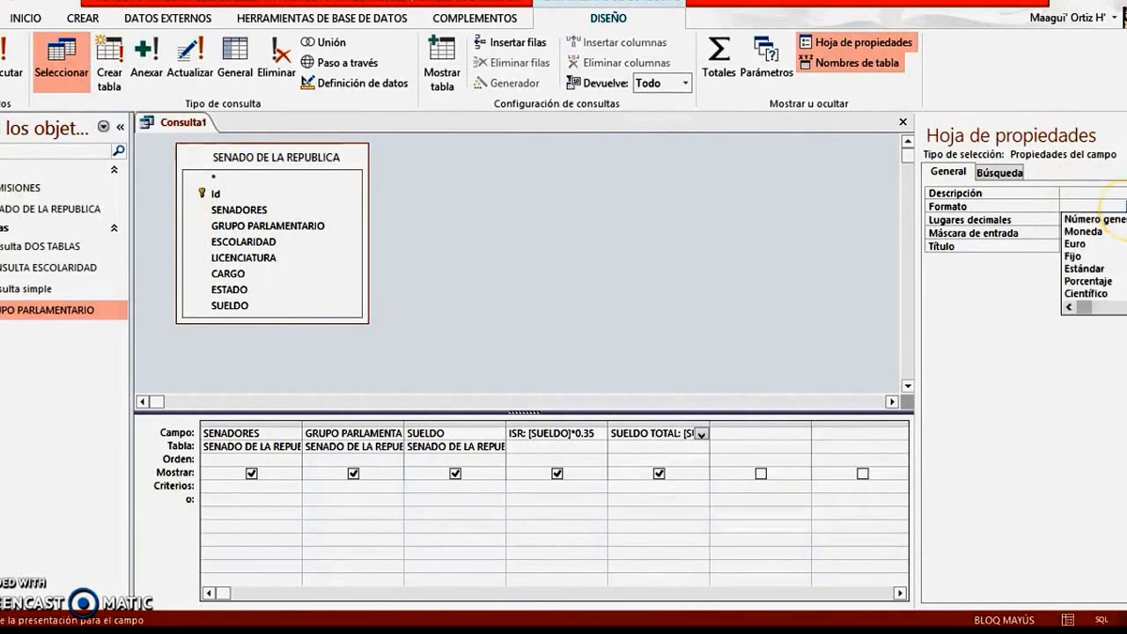
{"action": "left_click", "coordinate": [1101, 231]}
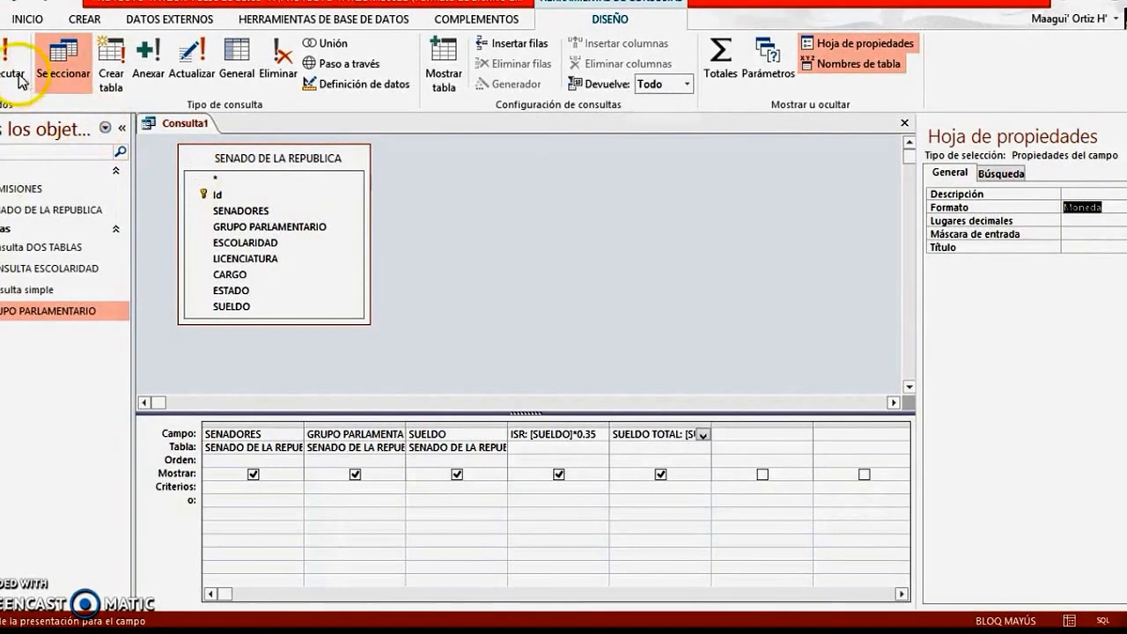
{"action": "left_click", "coordinate": [11, 60]}
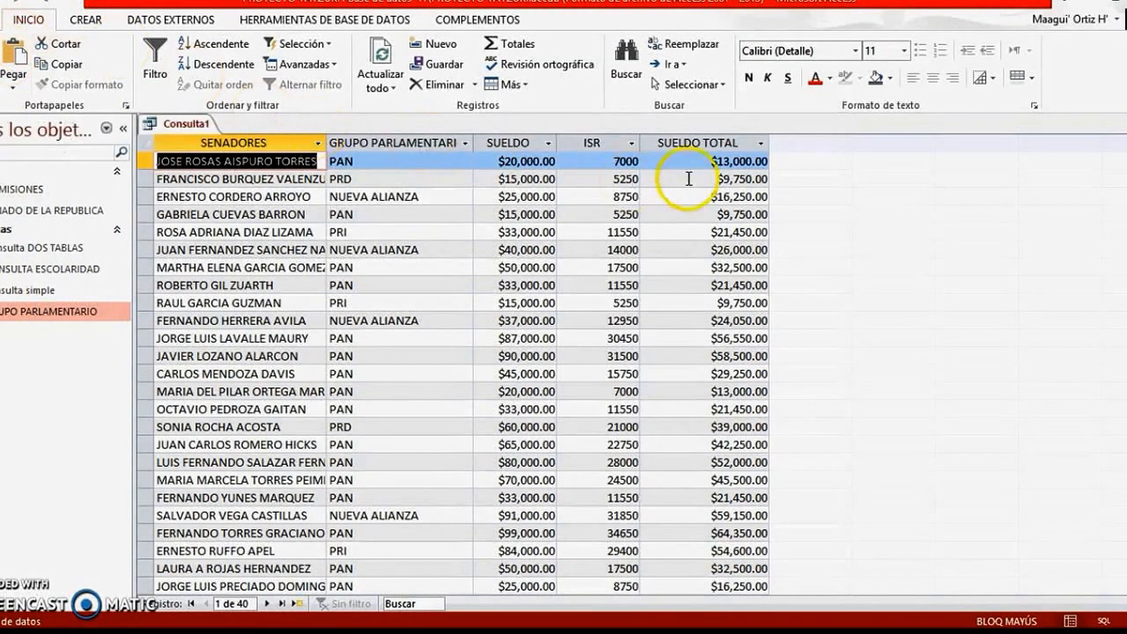
{"action": "left_click", "coordinate": [623, 167]}
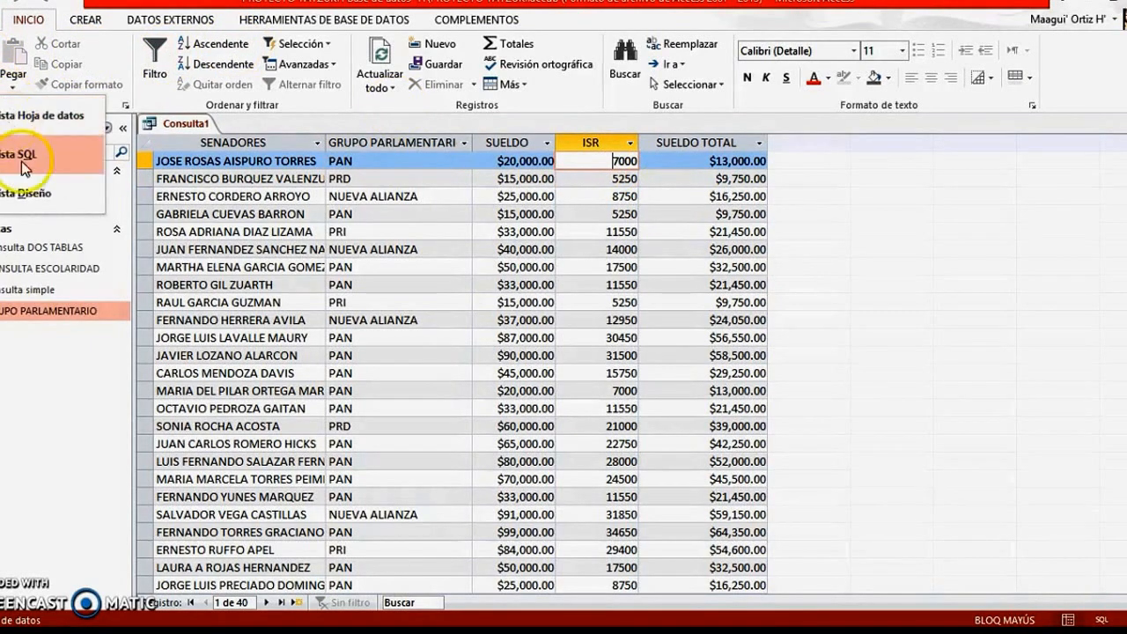
Set the calculated ISR field's format to Moneda in the query design and run the query again
{"action": "left_click", "coordinate": [22, 191]}
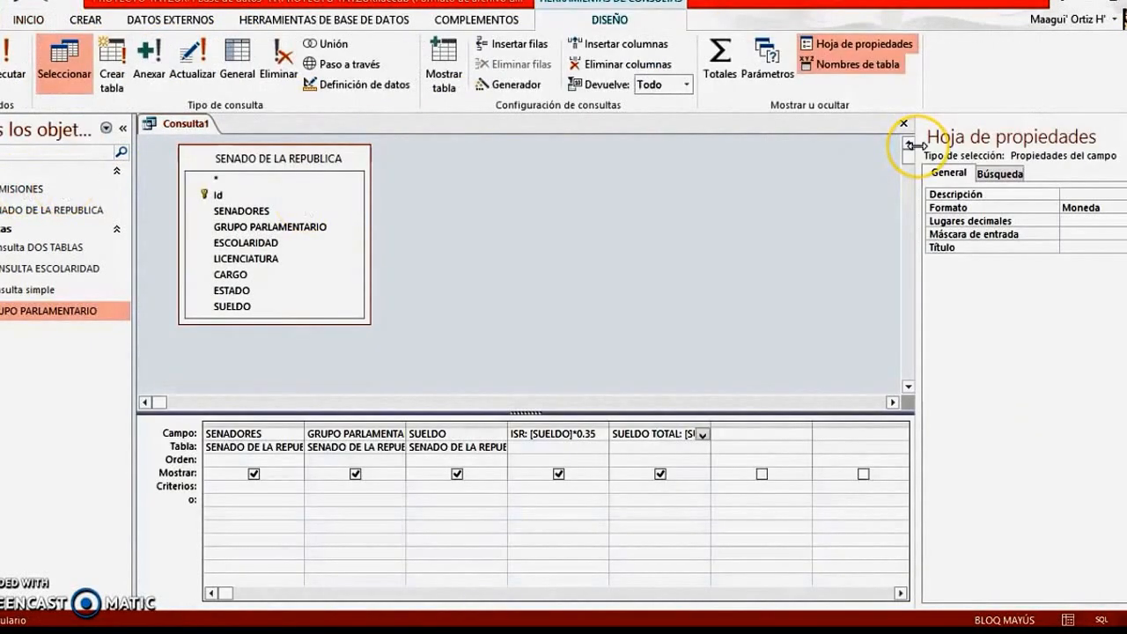
{"action": "left_click", "coordinate": [535, 435]}
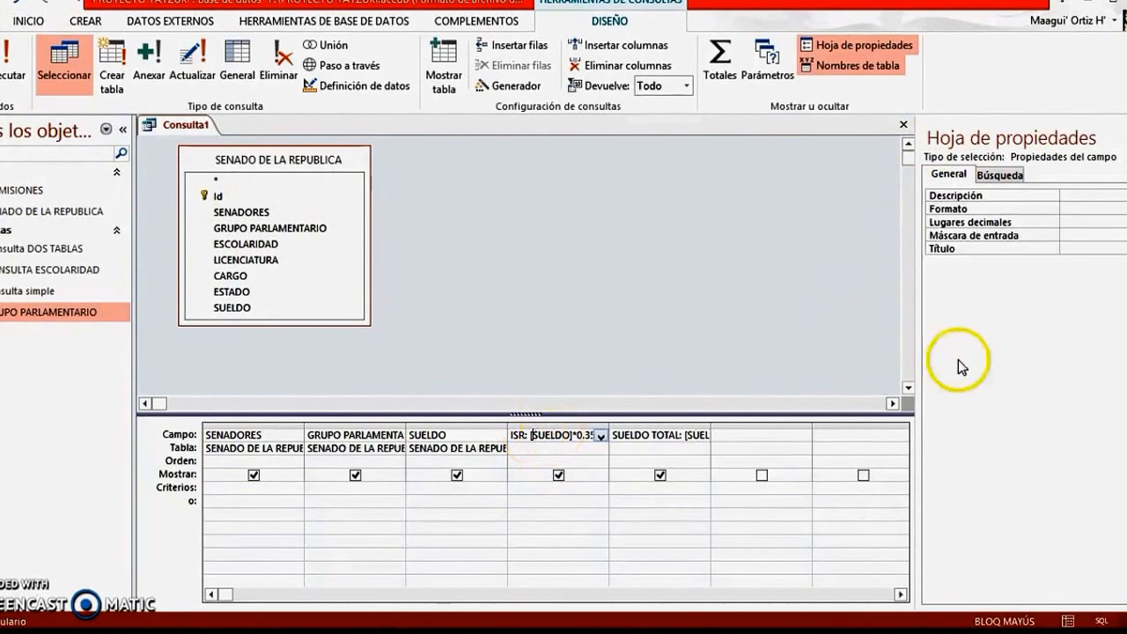
{"action": "left_click", "coordinate": [1066, 209]}
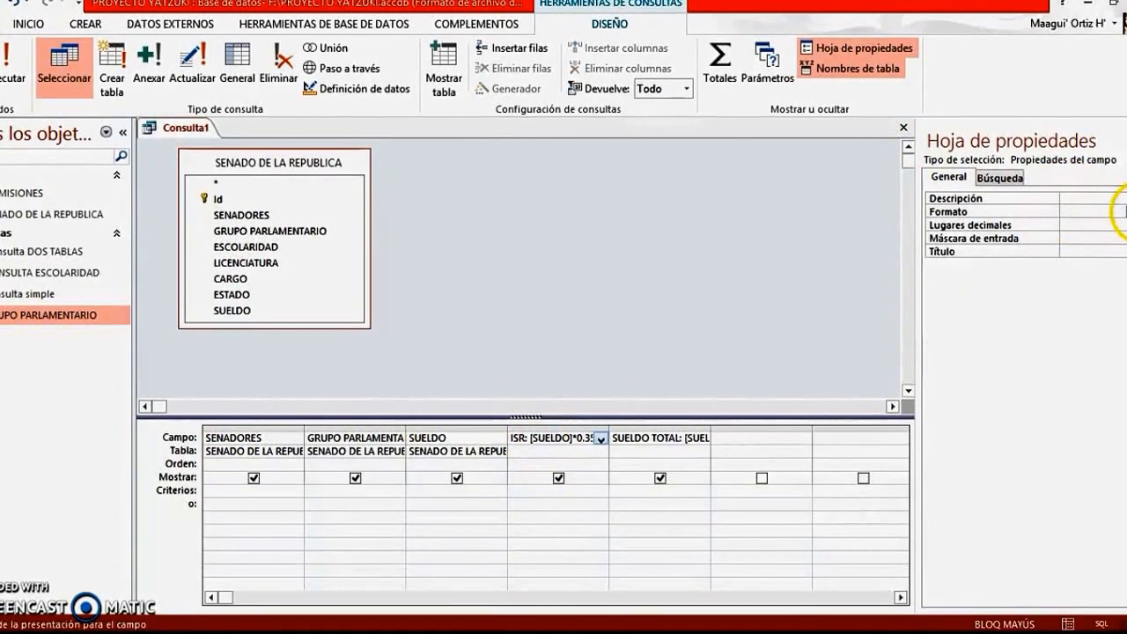
{"action": "left_click", "coordinate": [1118, 209]}
{"action": "left_click", "coordinate": [1083, 237]}
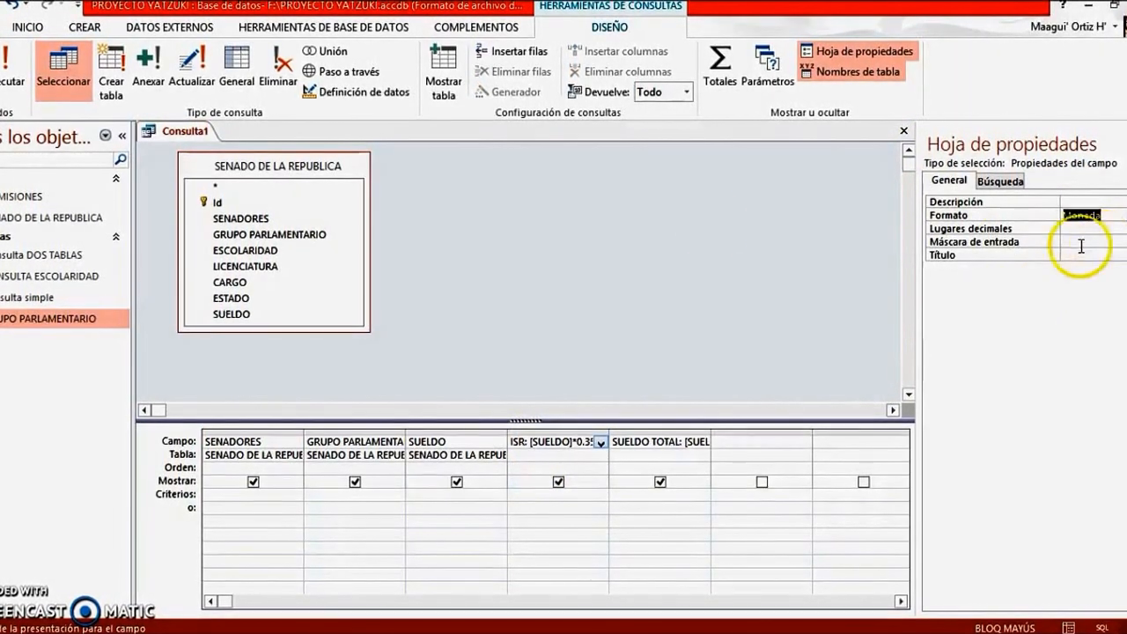
{"action": "left_click", "coordinate": [10, 69]}
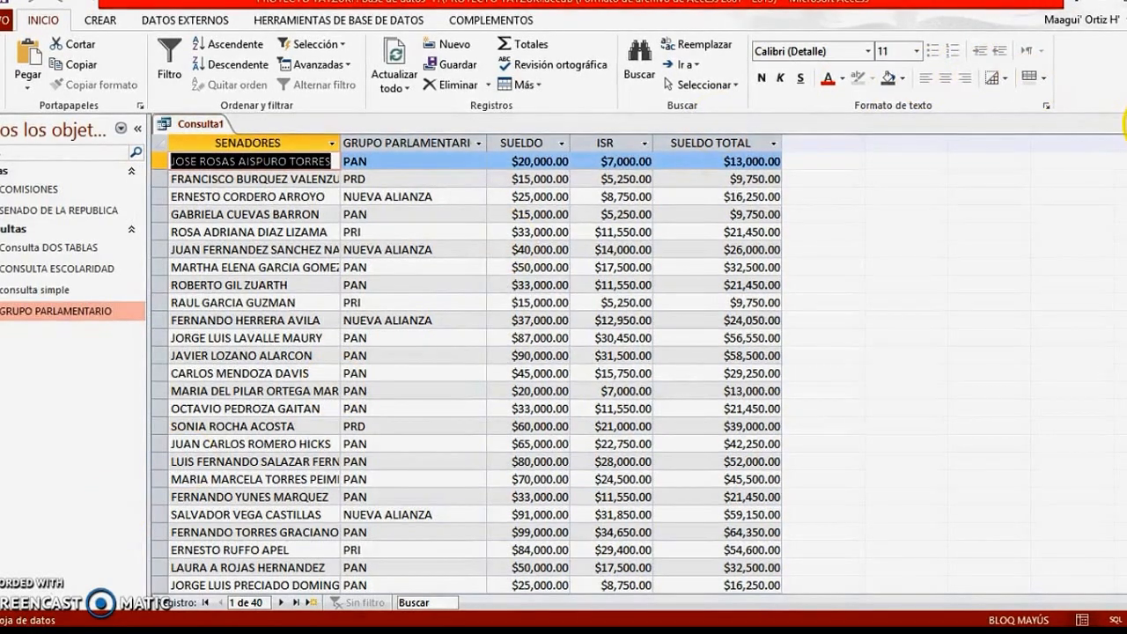
Close the calculated query and save it under the name Consulta De Calculo del Sueldo Total
{"action": "left_click", "coordinate": [1122, 123]}
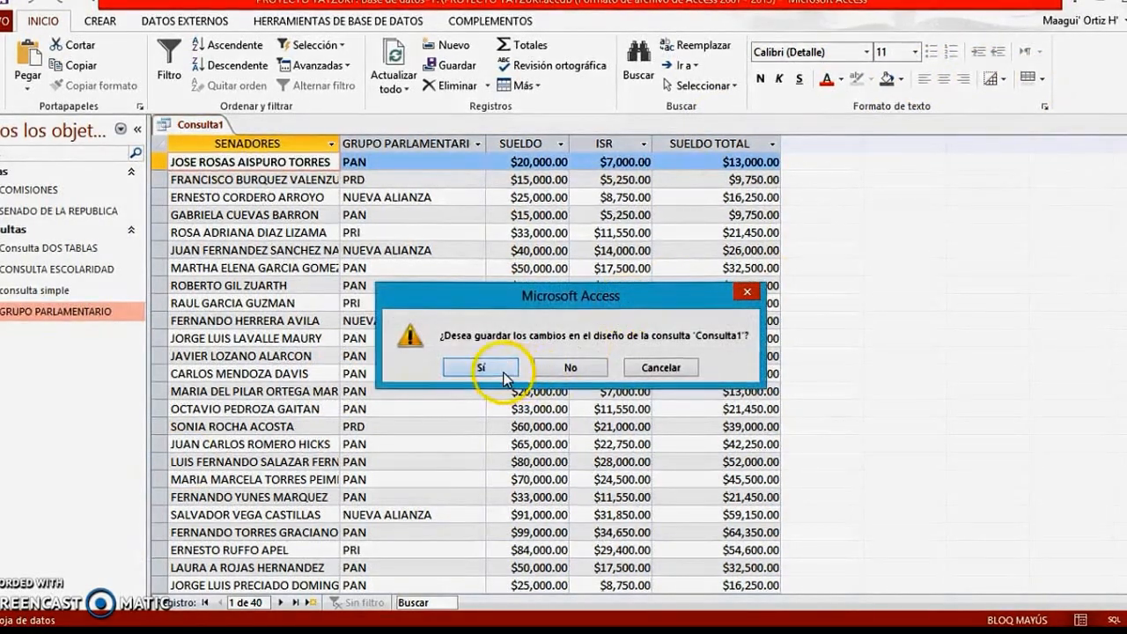
{"action": "left_click", "coordinate": [503, 372]}
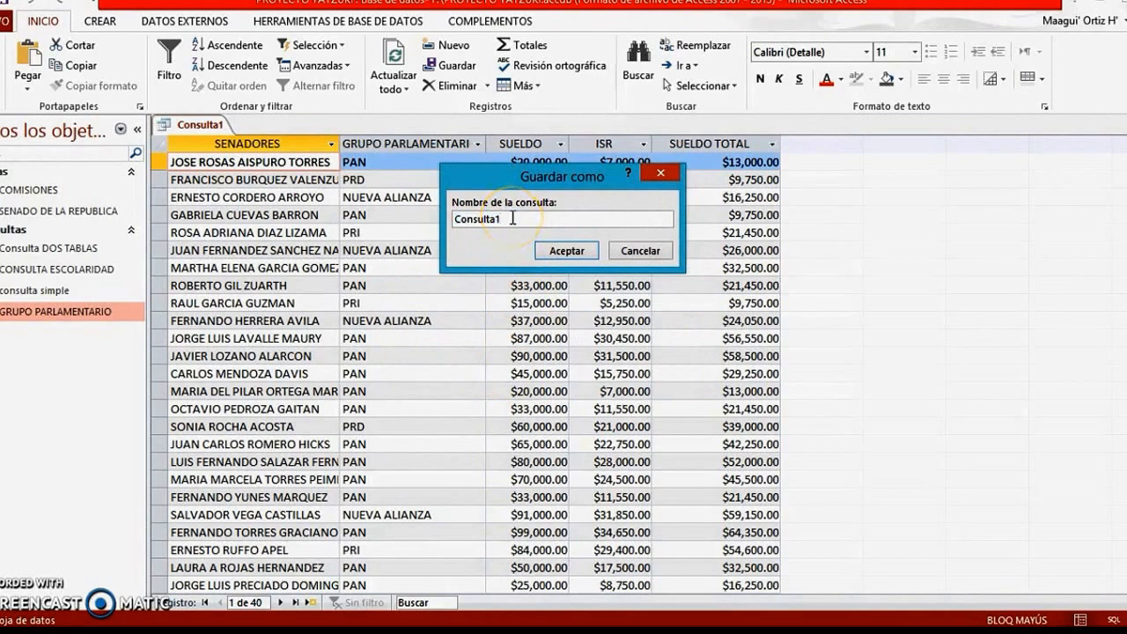
{"action": "type", "text": "DE CALD"}
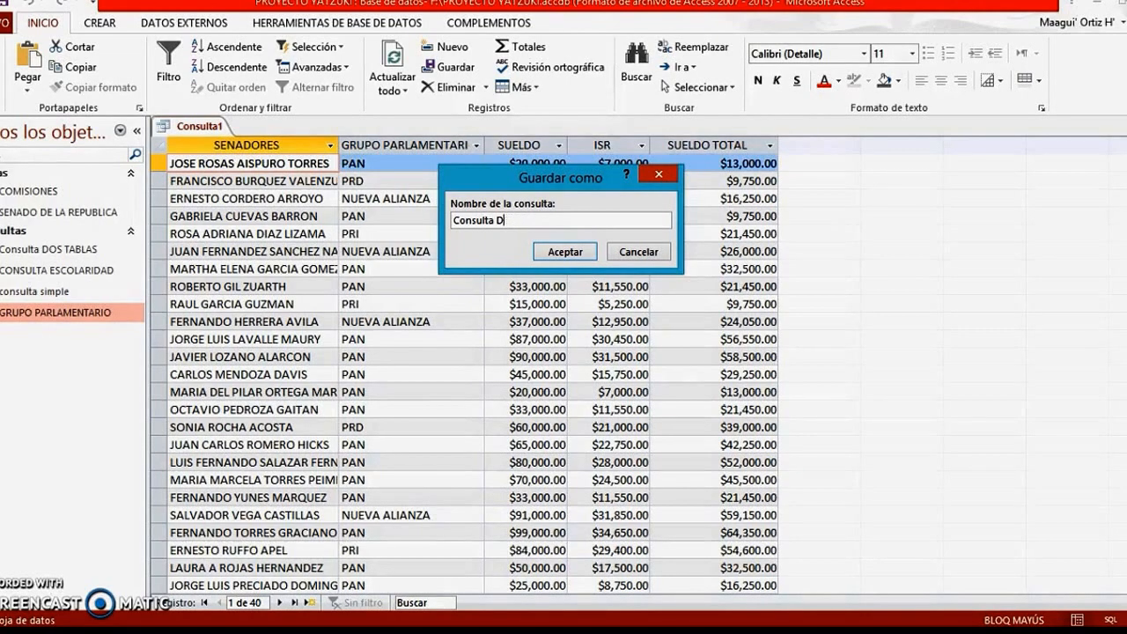
{"action": "type", "text": "De "}
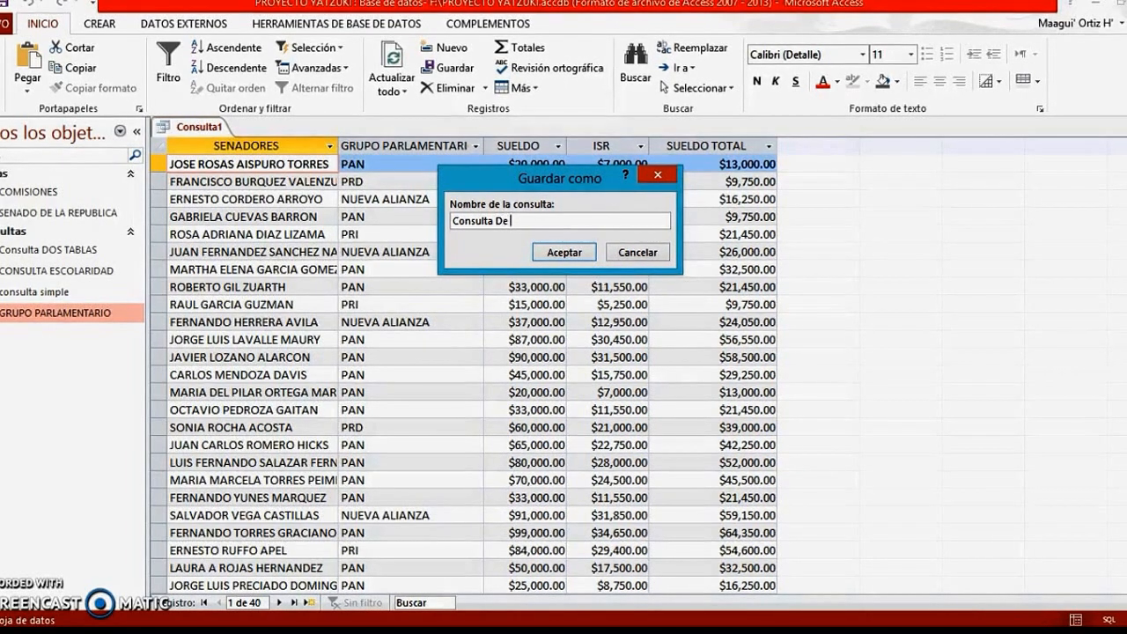
{"action": "type", "text": "Calculo "}
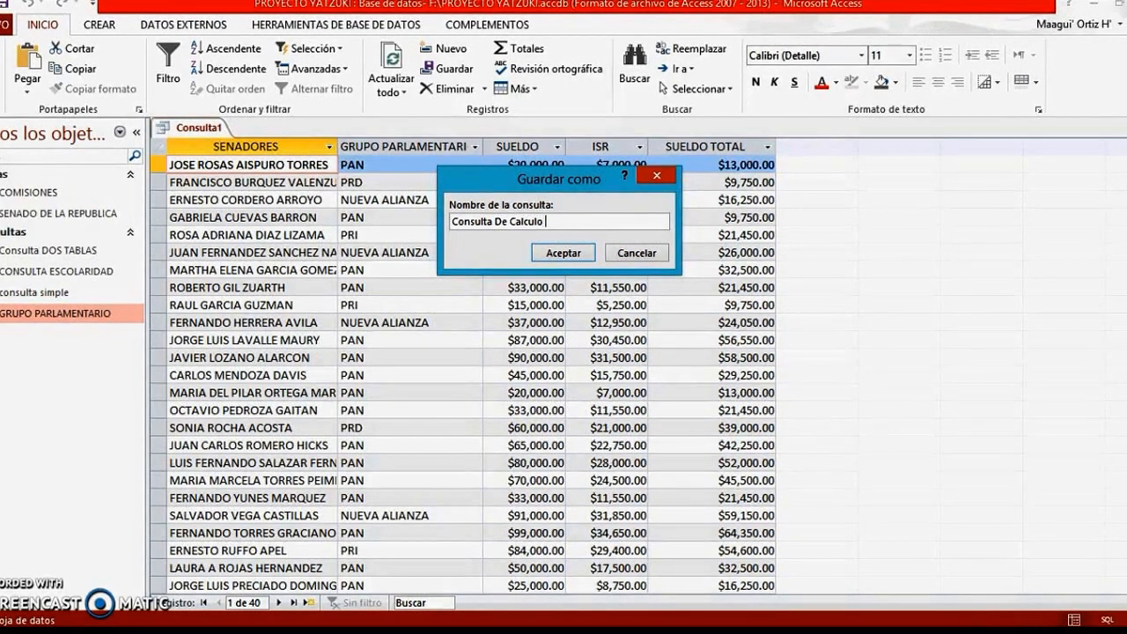
{"action": "type", "text": "del Sueldo To"}
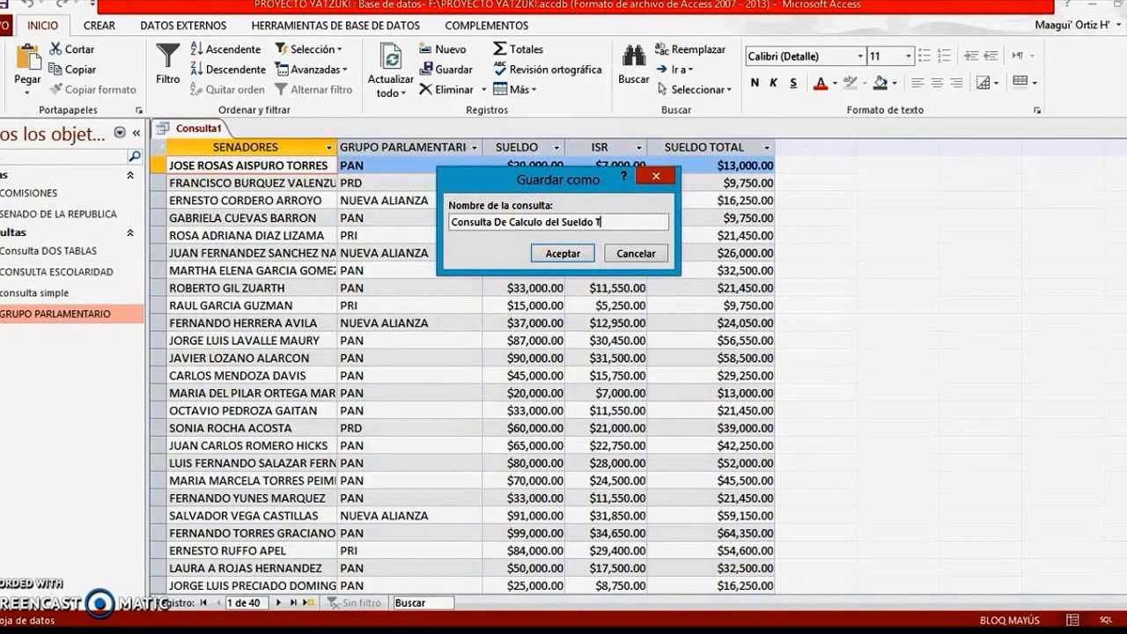
{"action": "type", "text": "tal"}
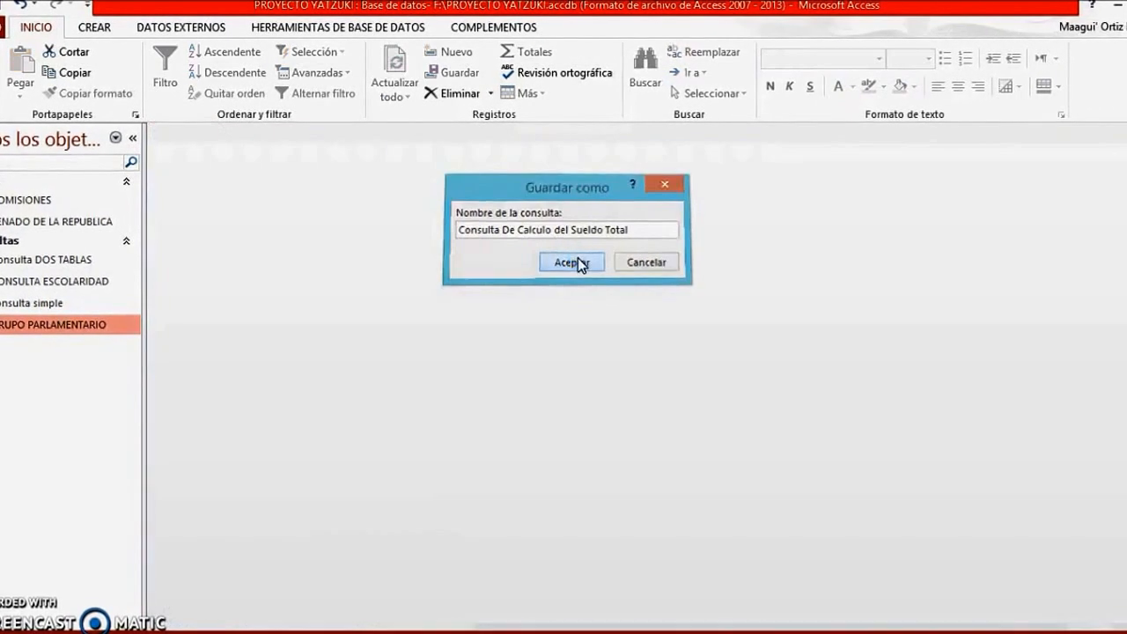
{"action": "left_click", "coordinate": [574, 262]}
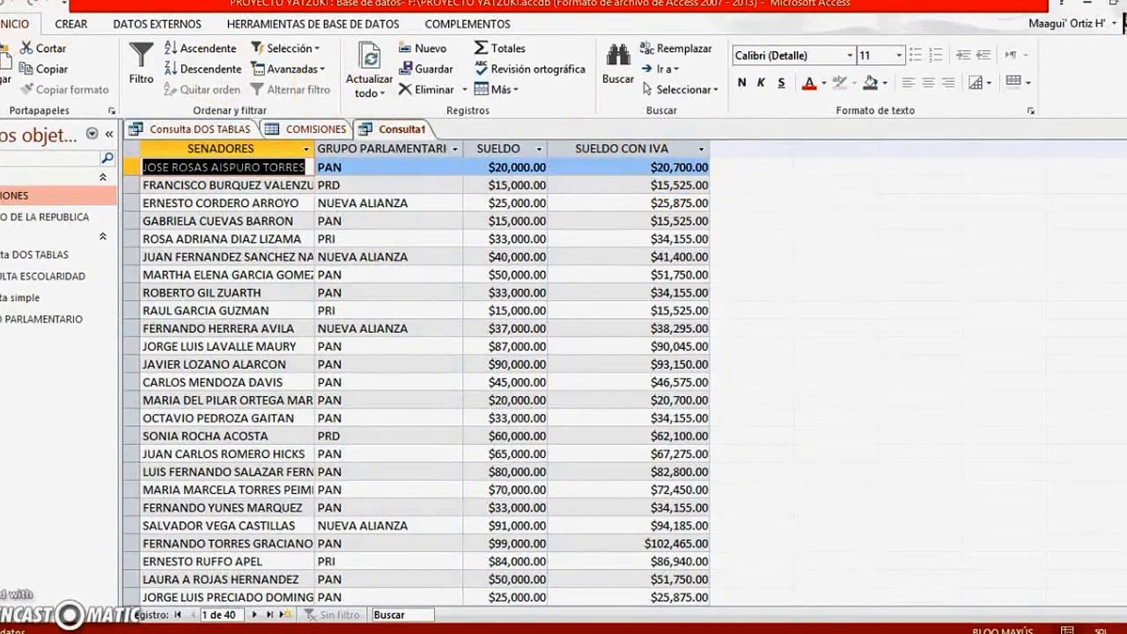
Add the CARGO and ESTADO fields to the SUELDO CON IVA query, run it, and widen both new columns to show their values
{"action": "left_click", "coordinate": [26, 195]}
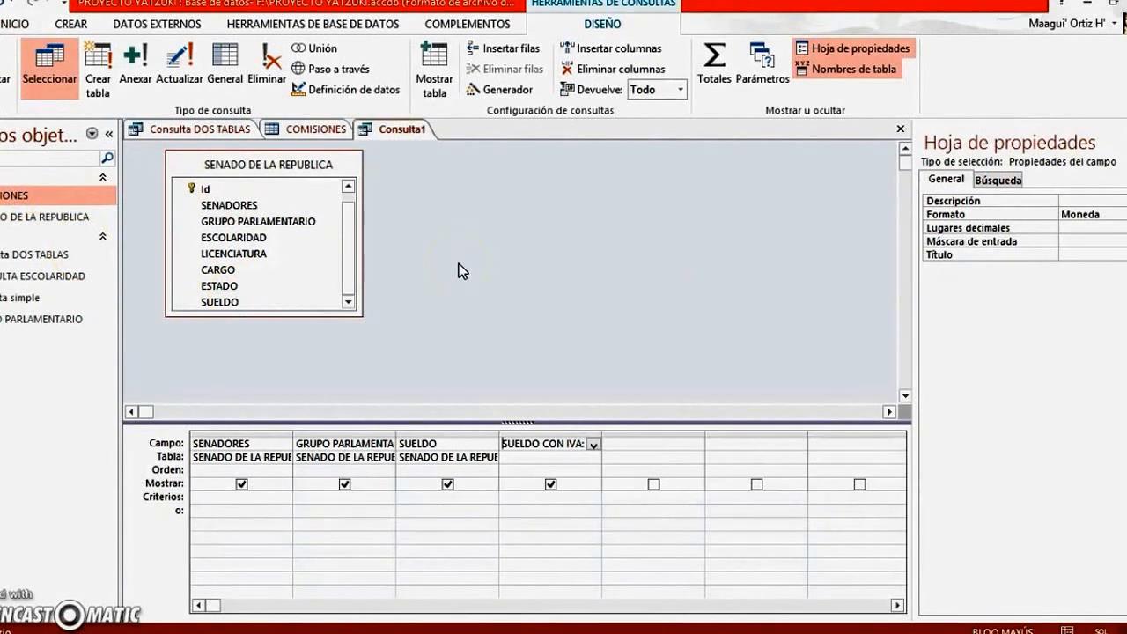
{"action": "double_click", "coordinate": [263, 269]}
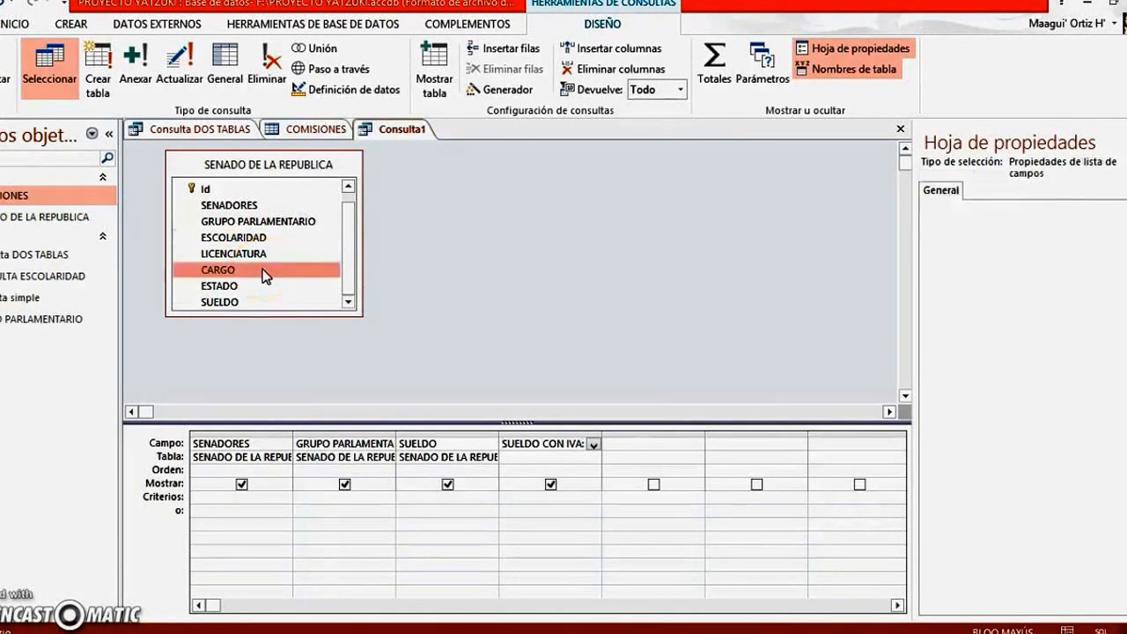
{"action": "double_click", "coordinate": [241, 291]}
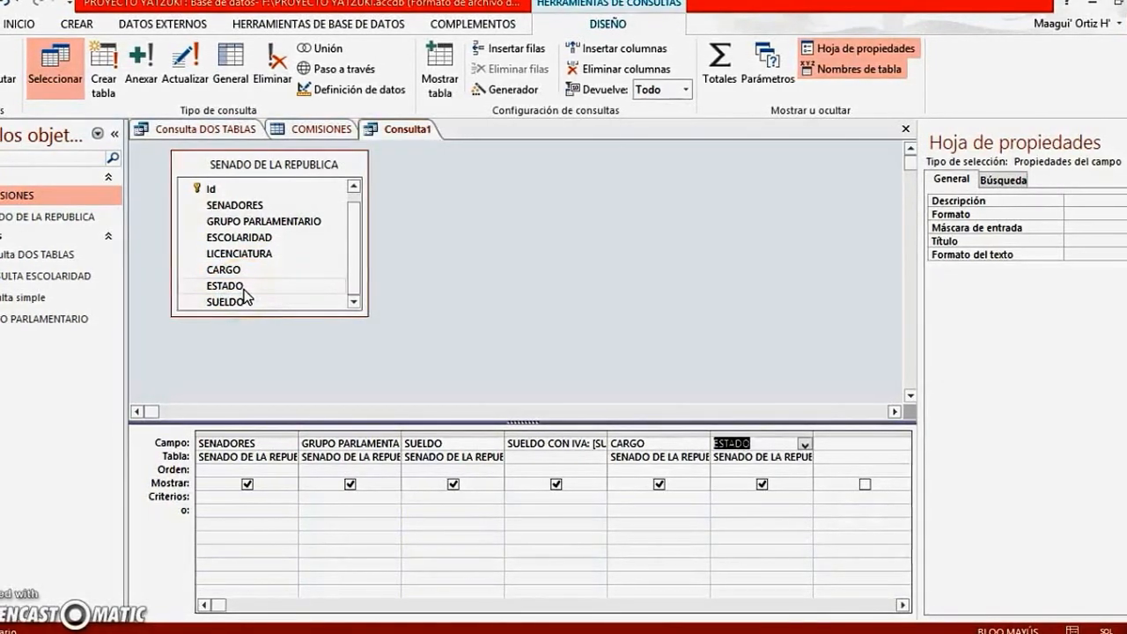
{"action": "left_click", "coordinate": [7, 70]}
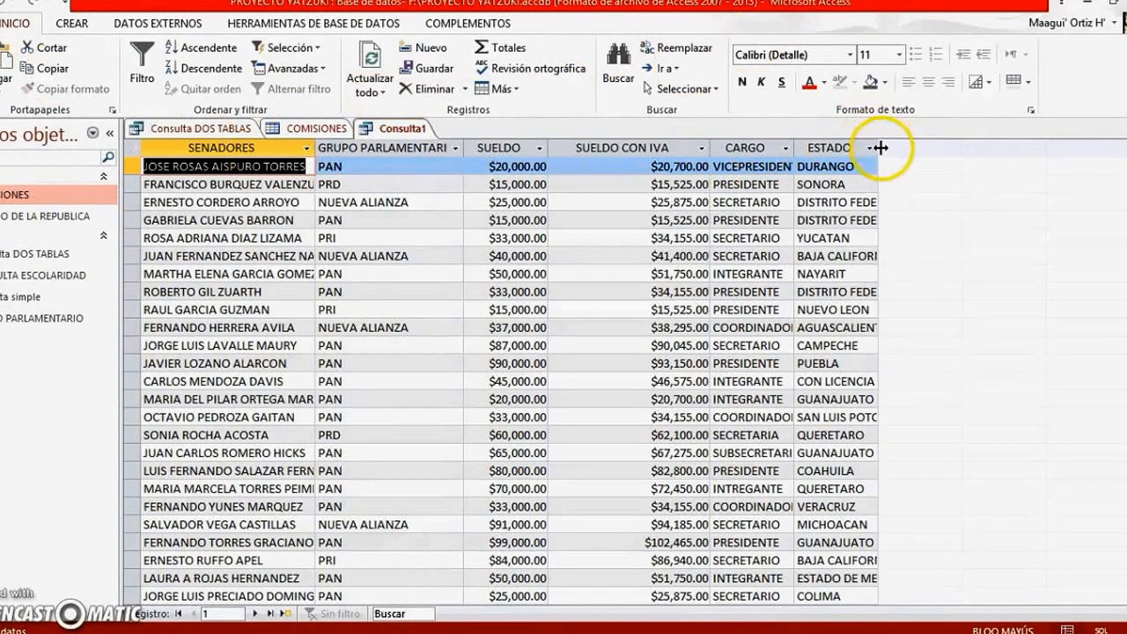
{"action": "left_click_drag", "start_coordinate": [882, 149], "coordinate": [913, 148]}
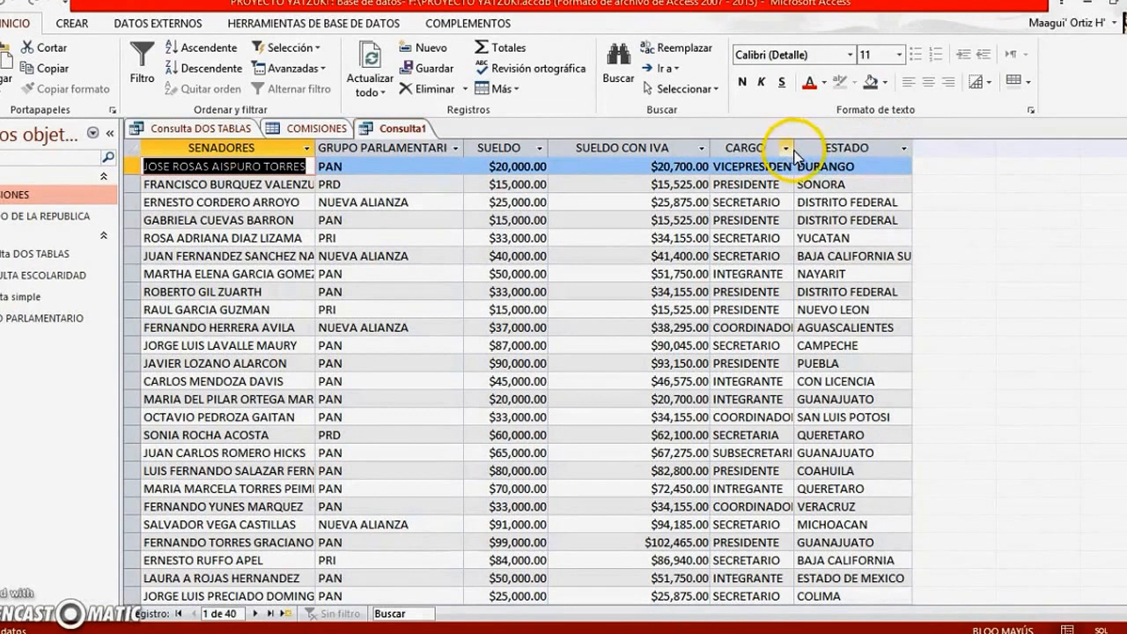
{"action": "left_click_drag", "start_coordinate": [795, 147], "coordinate": [825, 147]}
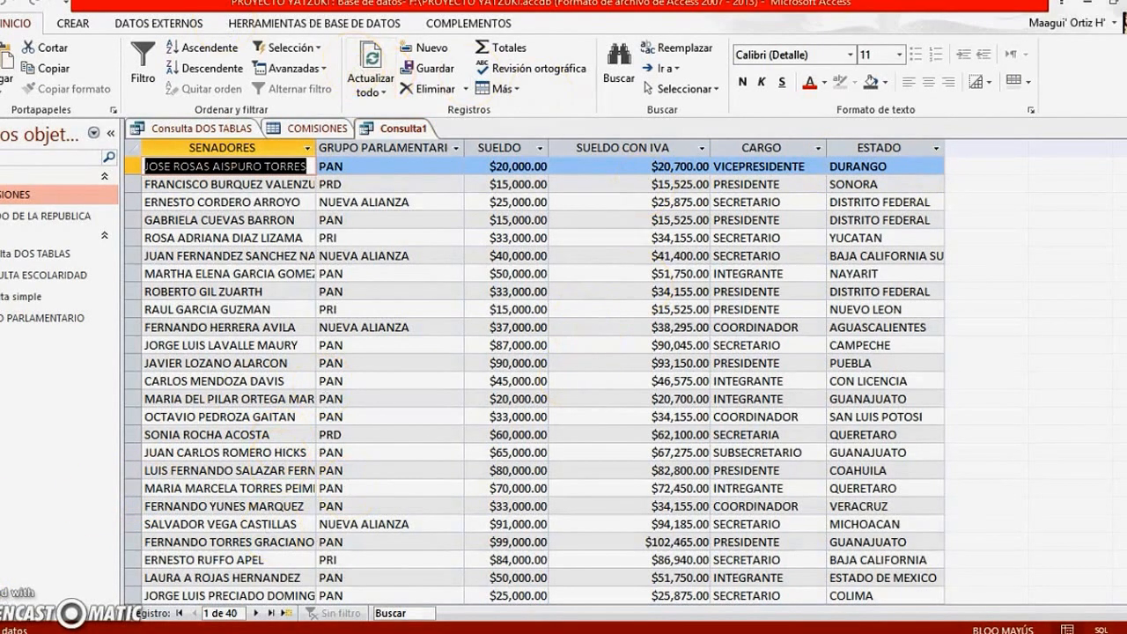
Save the query with the SUELDO CON IVA column under the name Consulta SUELDO
{"action": "key", "text": "ctrl+s"}
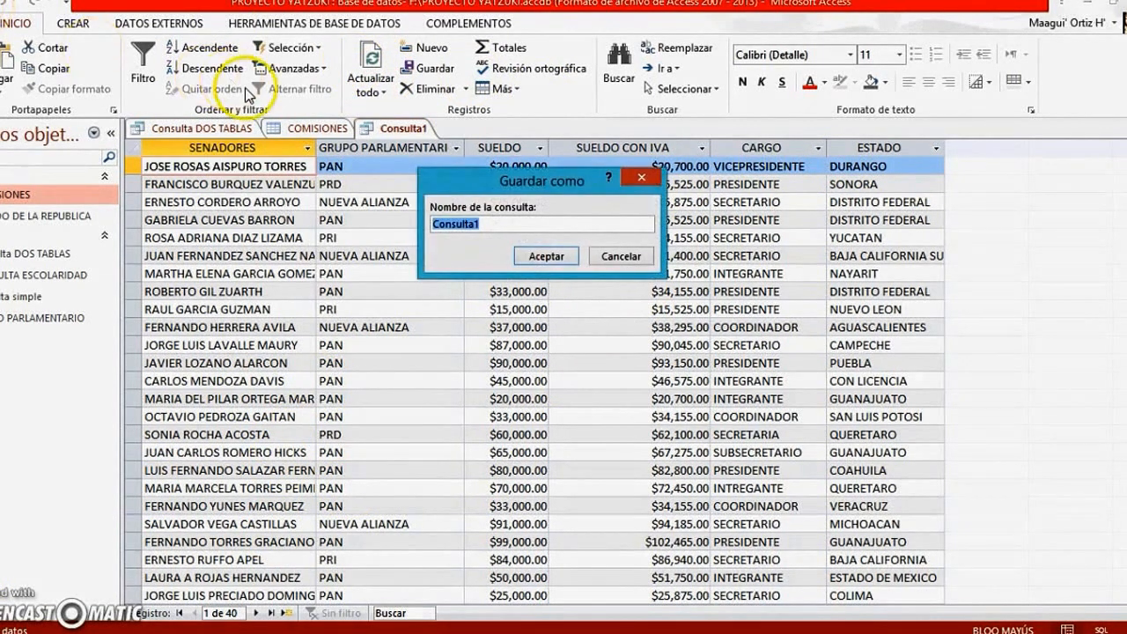
{"action": "key", "text": "End"}
{"action": "type", "text": "SUELDO"}
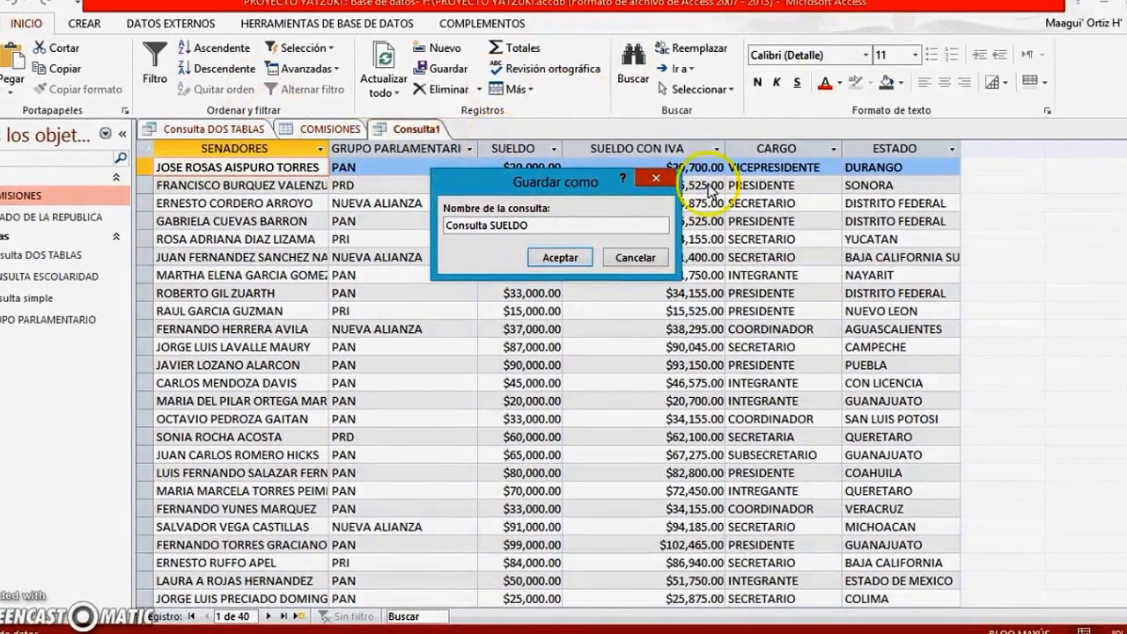
{"action": "left_click", "coordinate": [577, 265]}
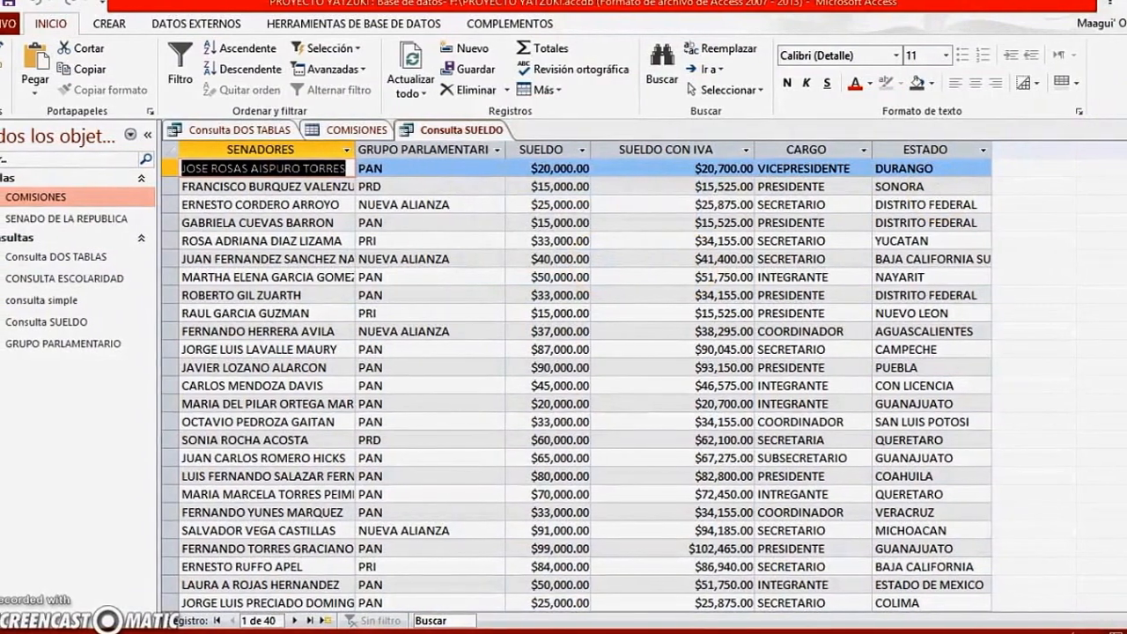
Close the Consulta SUELDO query, the COMISIONES table and the Consulta DOS TABLAS query
{"action": "left_click", "coordinate": [1126, 130]}
{"action": "left_click", "coordinate": [1126, 130]}
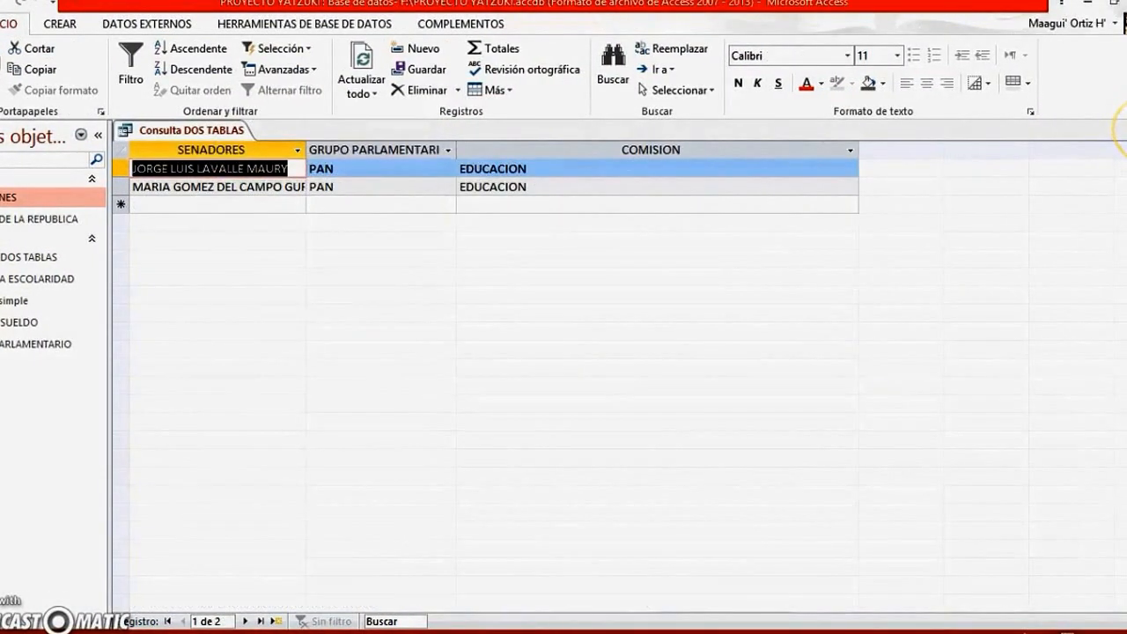
{"action": "left_click", "coordinate": [1124, 130]}
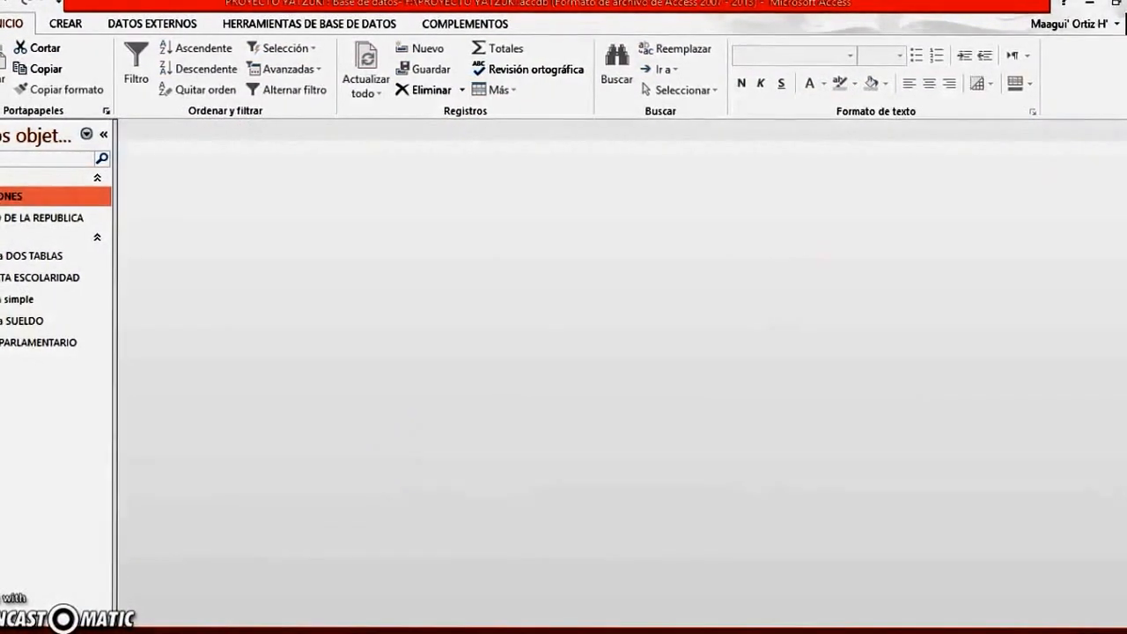
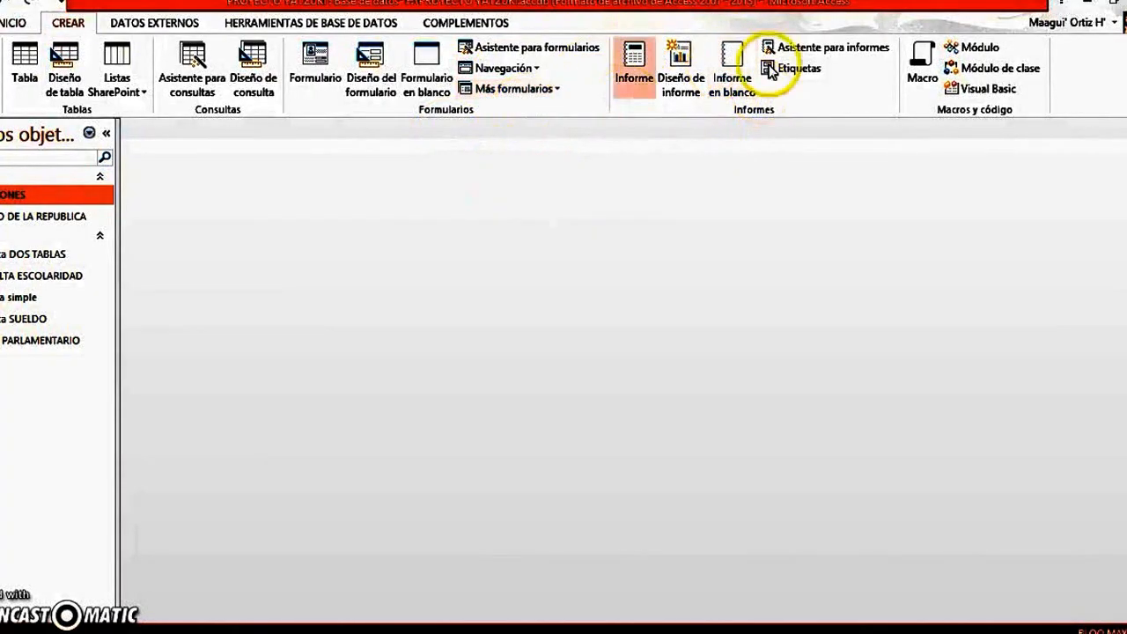
Start the Report Wizard, allow it past the security notice, and choose the Consulta DOS TABLAS query as the source
{"action": "left_click", "coordinate": [859, 56]}
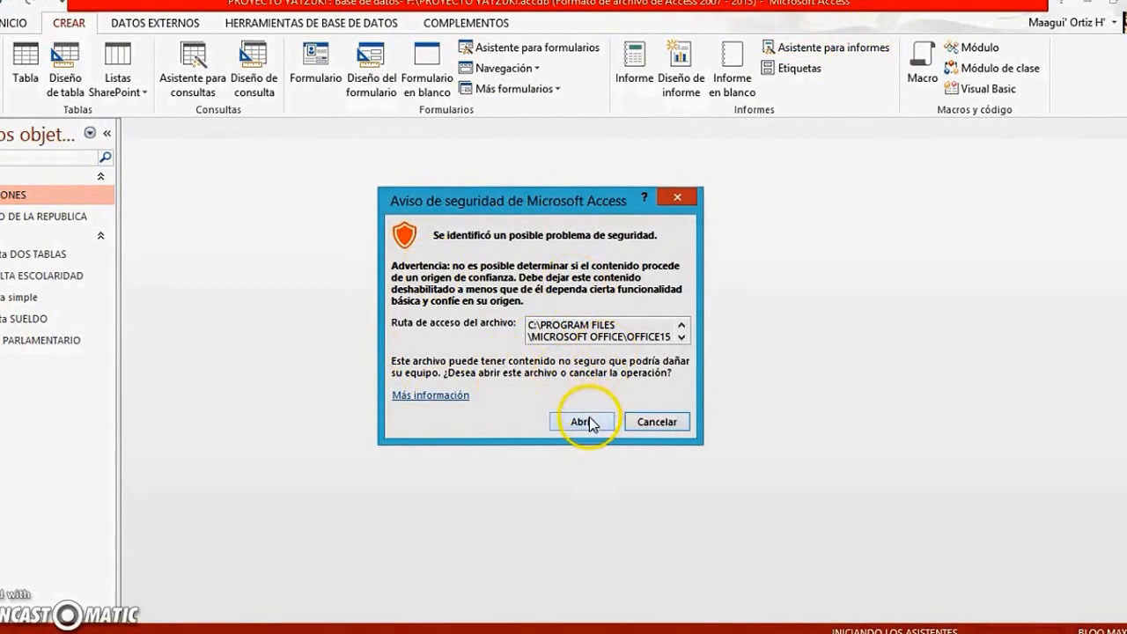
{"action": "left_click", "coordinate": [588, 421]}
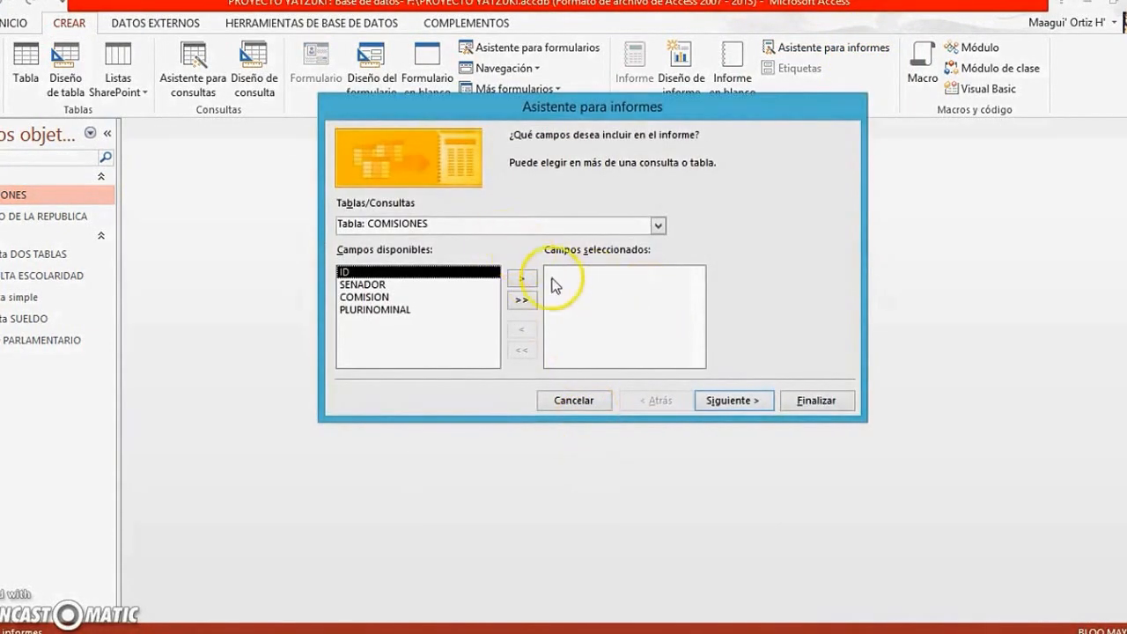
{"action": "left_click", "coordinate": [656, 224]}
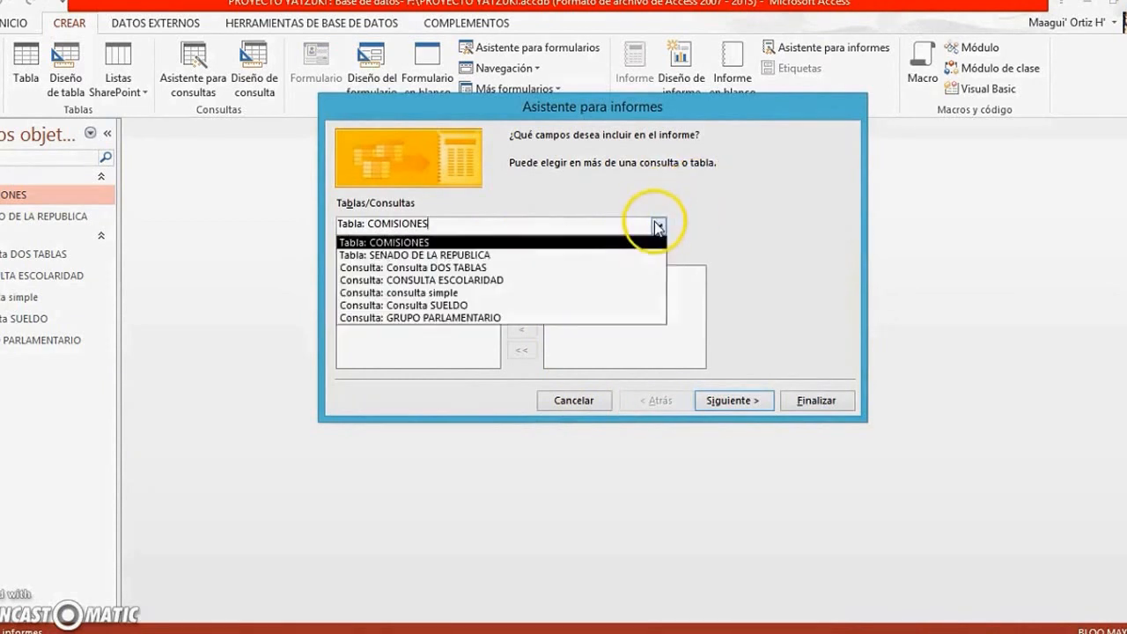
{"action": "left_click", "coordinate": [493, 267]}
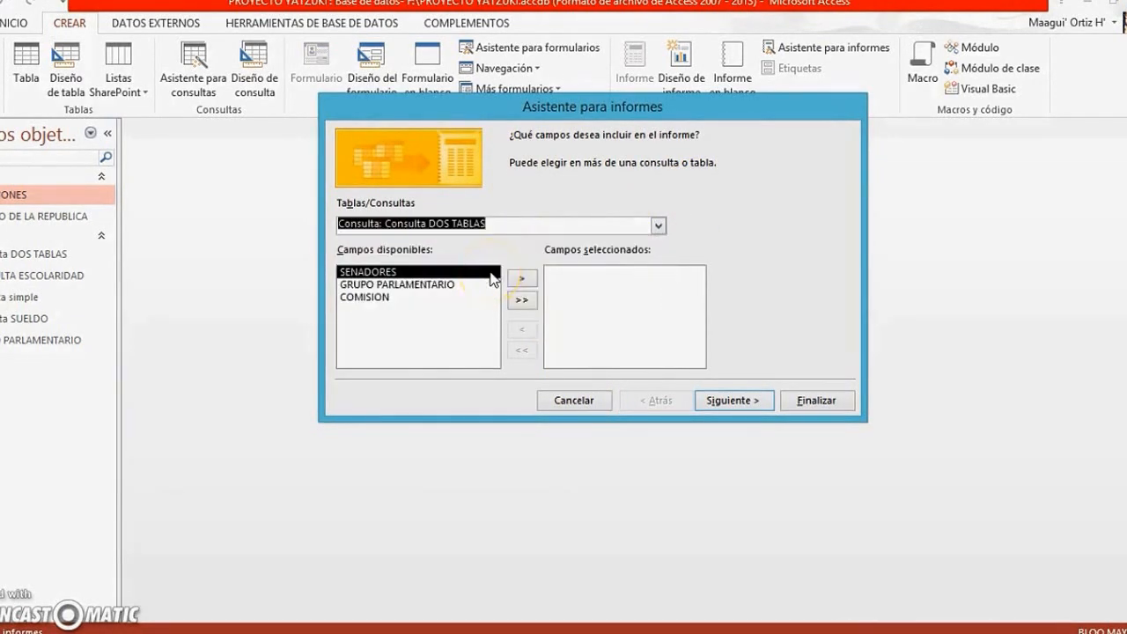
{"action": "left_click", "coordinate": [522, 280]}
{"action": "left_click", "coordinate": [522, 280]}
{"action": "left_click", "coordinate": [522, 279]}
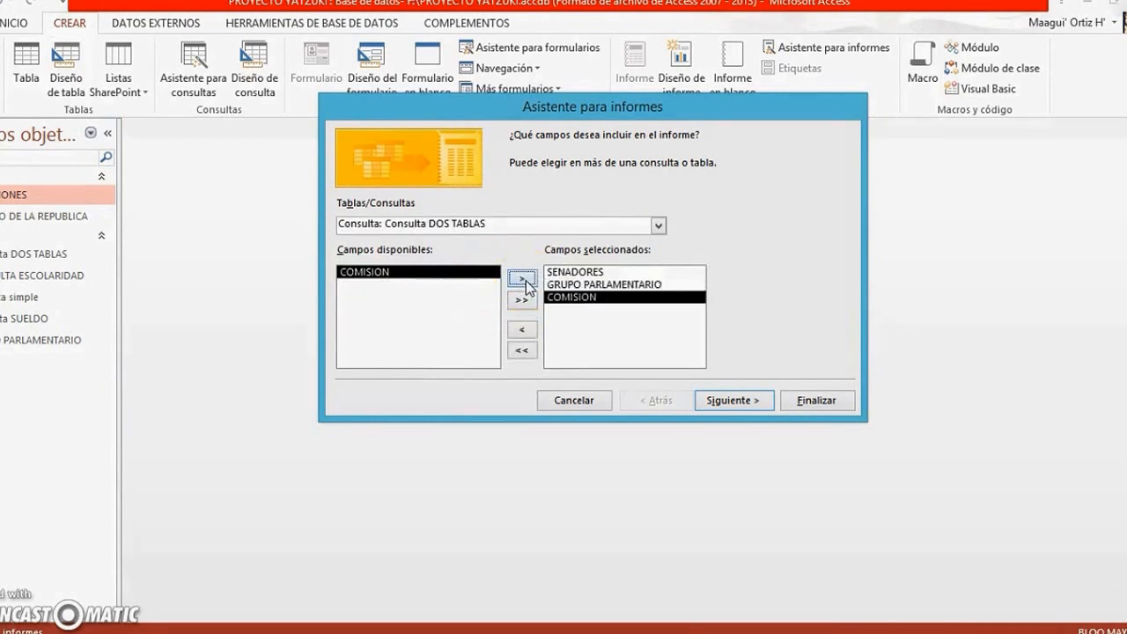
{"action": "left_click", "coordinate": [522, 351]}
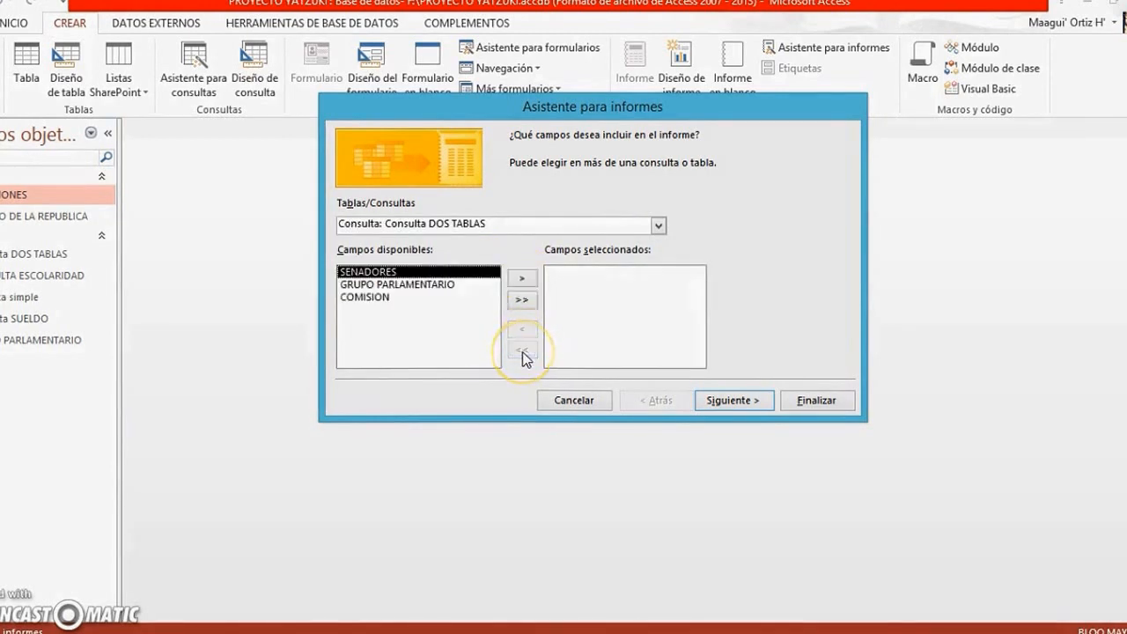
{"action": "left_click", "coordinate": [528, 299]}
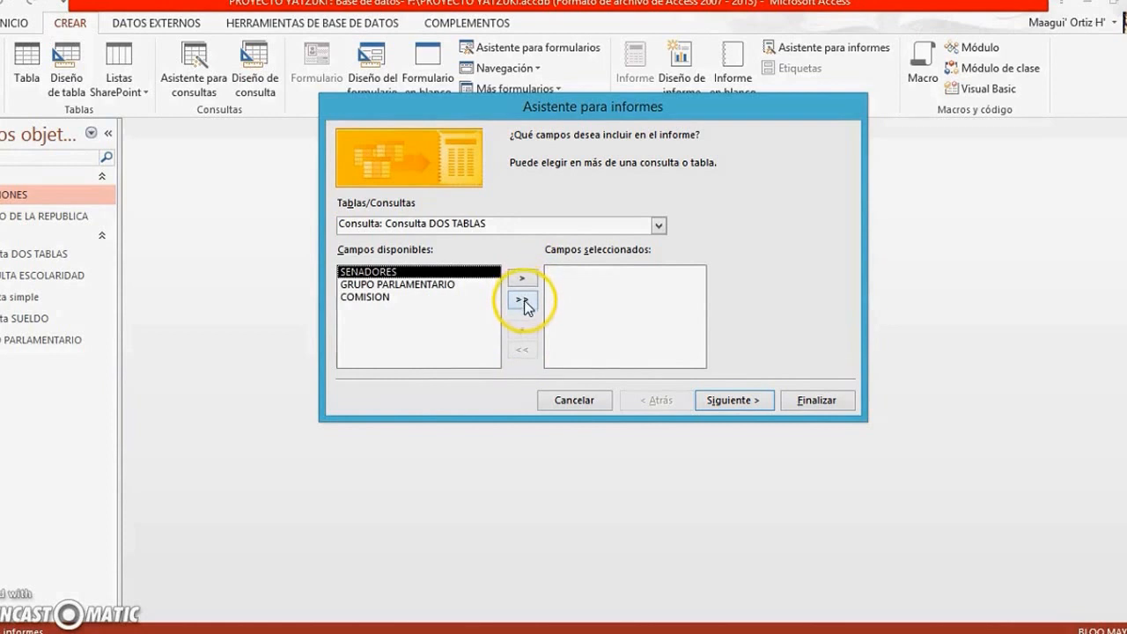
{"action": "left_click", "coordinate": [521, 349]}
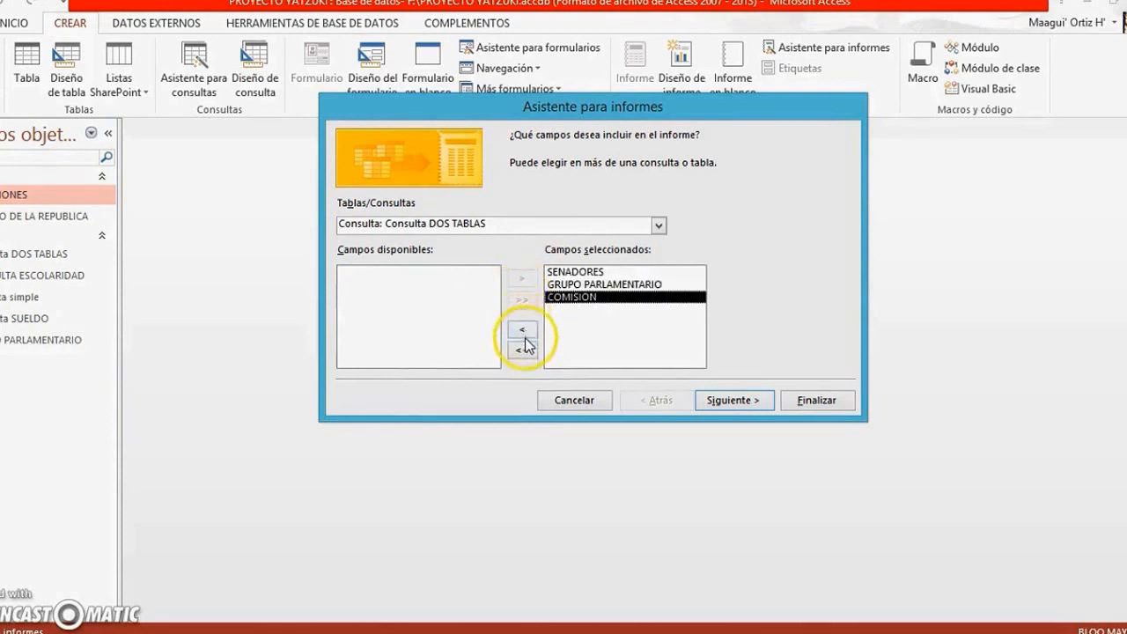
{"action": "left_click", "coordinate": [521, 282]}
{"action": "left_click", "coordinate": [528, 300]}
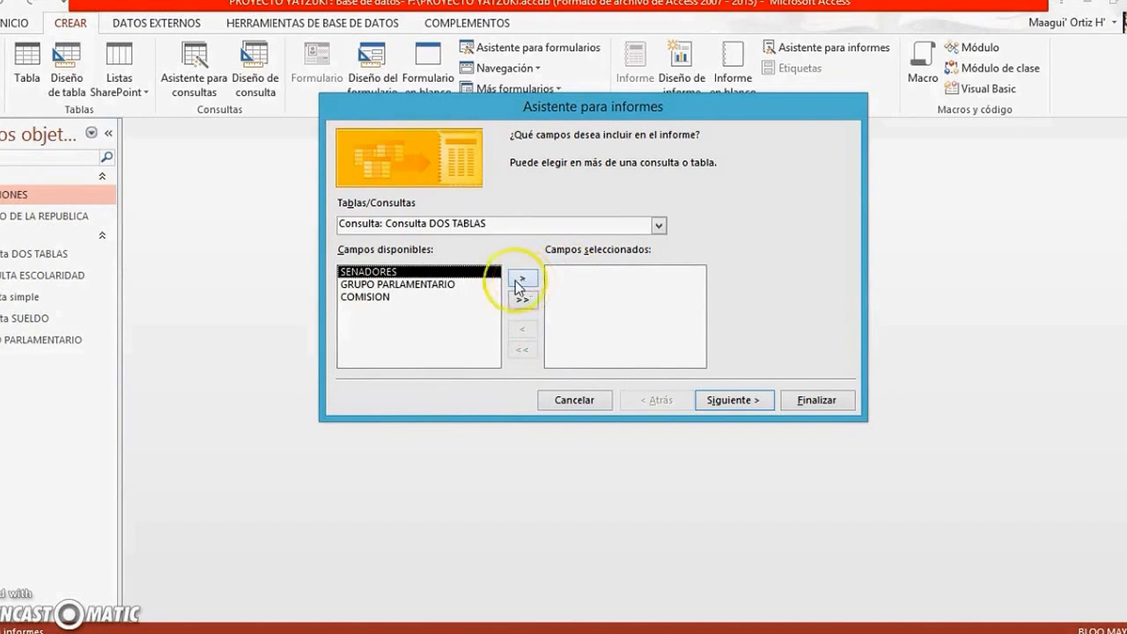
Include only the SENADORES and COMISION fields in the report and continue to the grouping options
{"action": "left_click", "coordinate": [511, 280]}
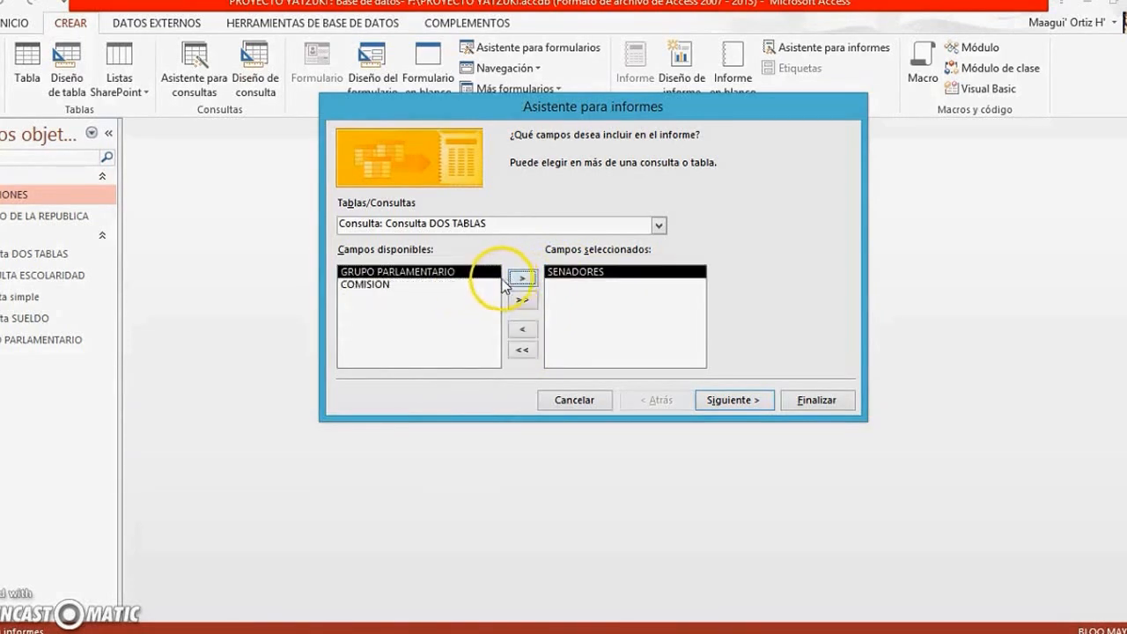
{"action": "left_click", "coordinate": [418, 284]}
{"action": "left_click", "coordinate": [521, 278]}
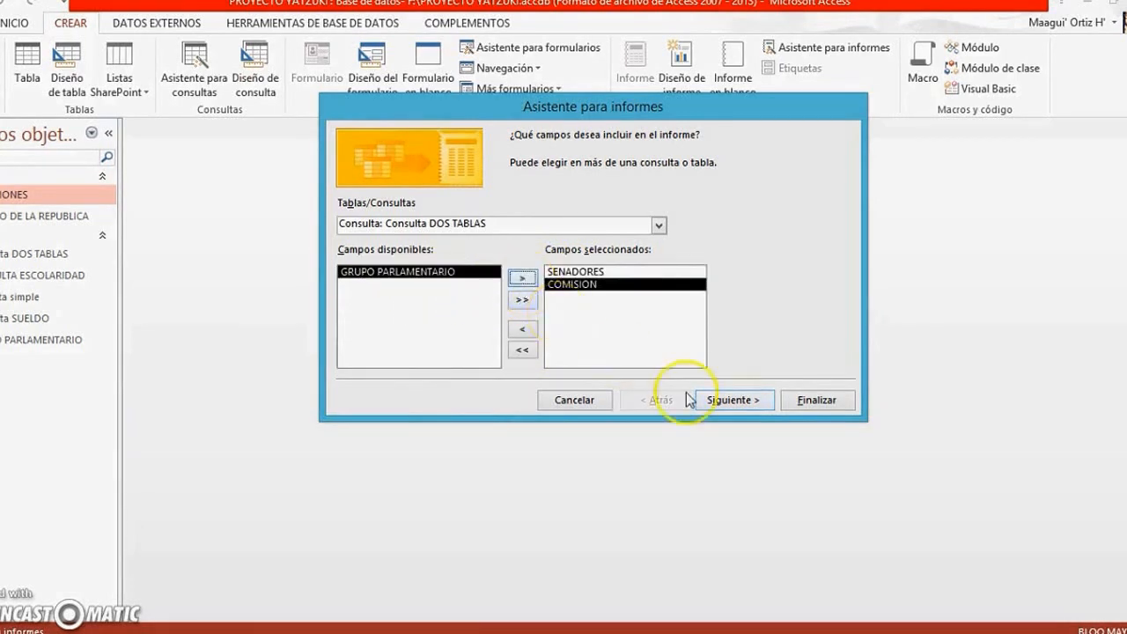
{"action": "left_click", "coordinate": [743, 401]}
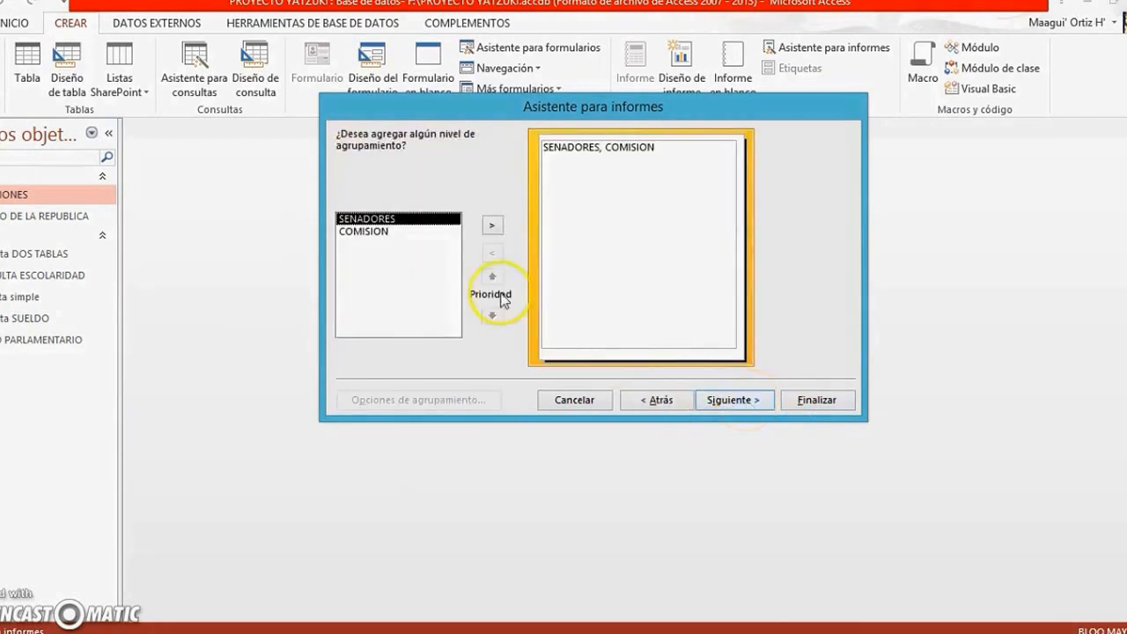
Group the report by COMISION and continue without setting any sort order for the detail records
{"action": "left_click", "coordinate": [382, 230]}
{"action": "double_click", "coordinate": [365, 230]}
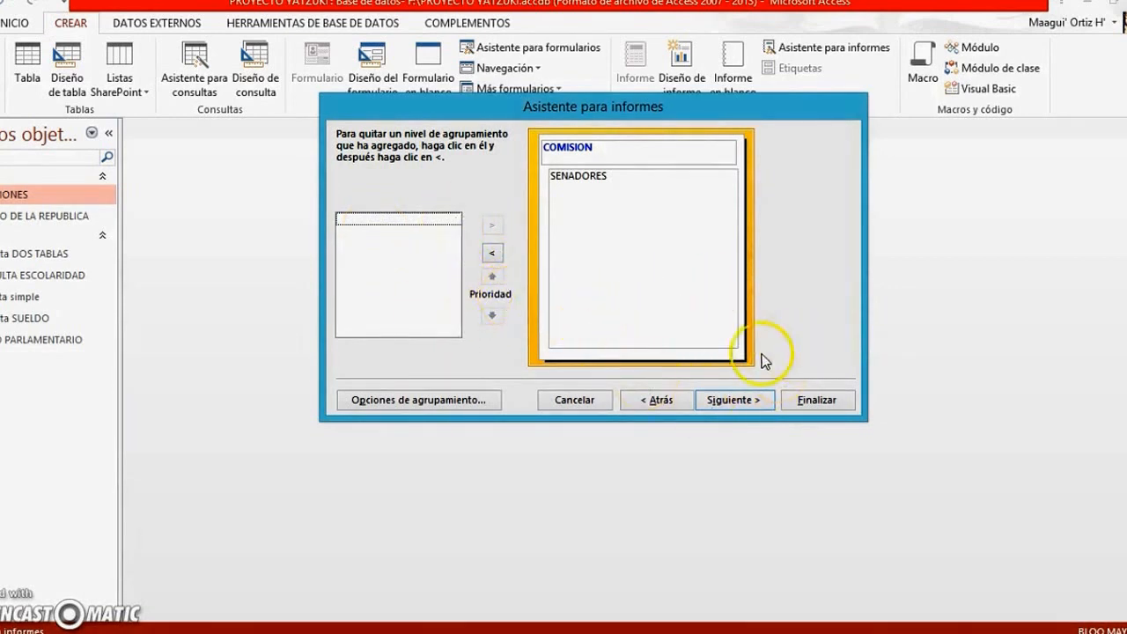
{"action": "left_click", "coordinate": [734, 400]}
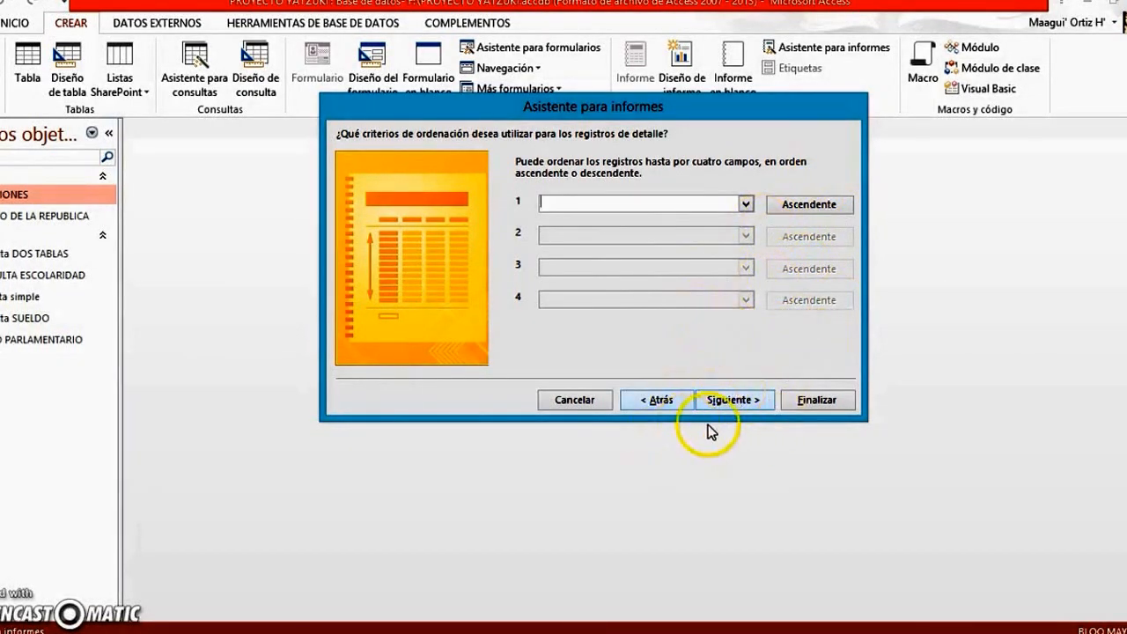
{"action": "left_click", "coordinate": [735, 401]}
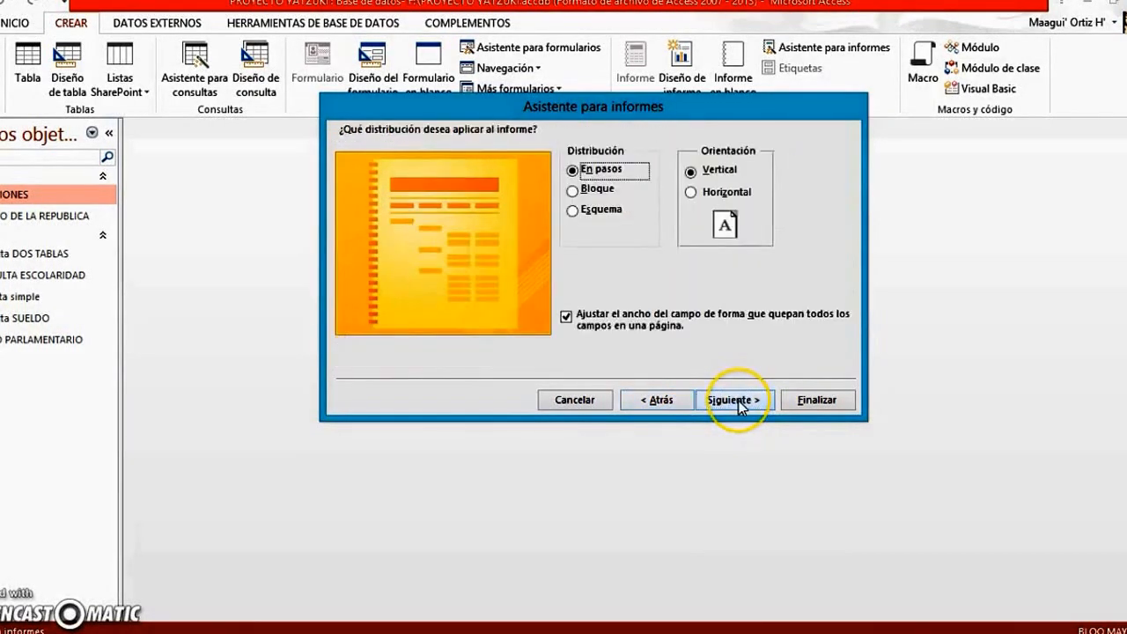
Lay out the report with horizontal orientation and the Bloque distribution after trying Esquema
{"action": "left_click", "coordinate": [691, 193]}
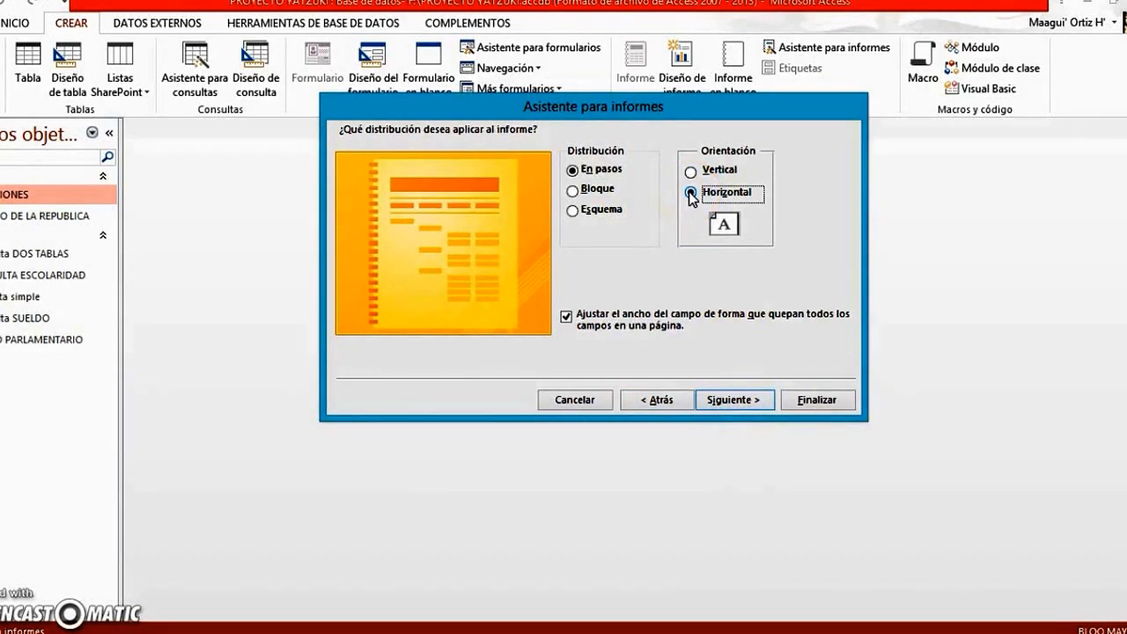
{"action": "left_click", "coordinate": [573, 191]}
{"action": "left_click", "coordinate": [573, 211]}
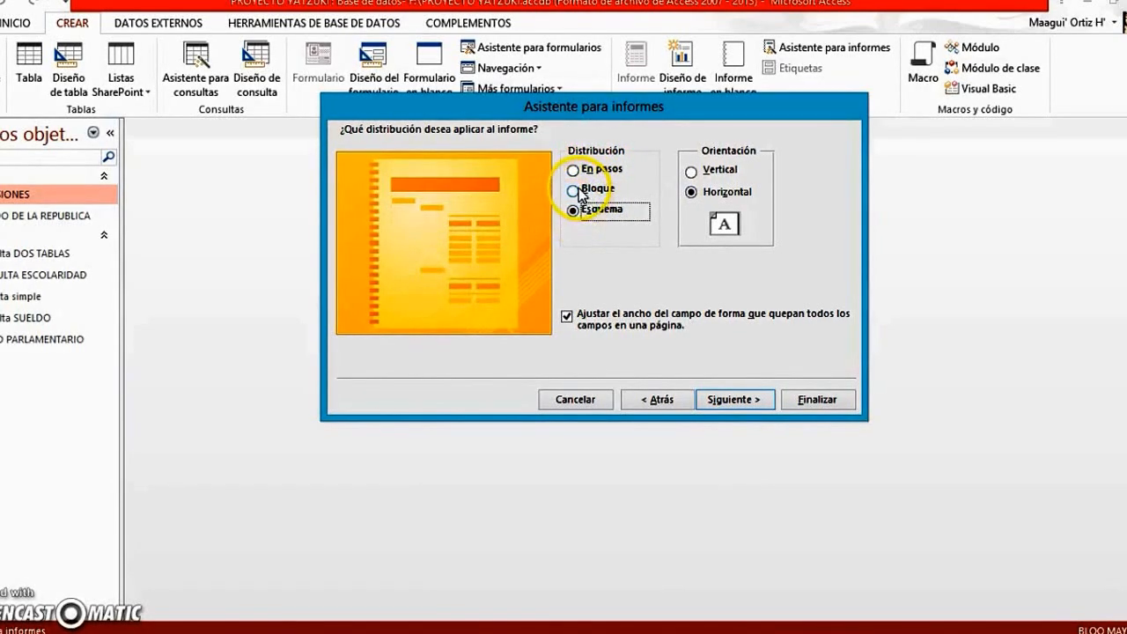
{"action": "left_click", "coordinate": [574, 191]}
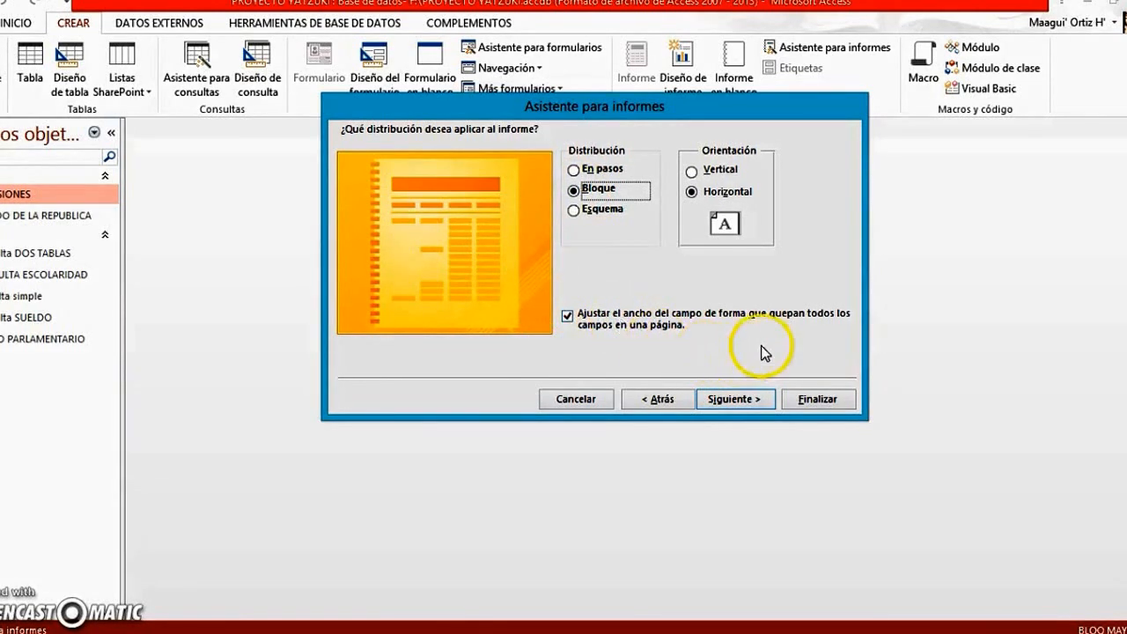
{"action": "left_click", "coordinate": [727, 400]}
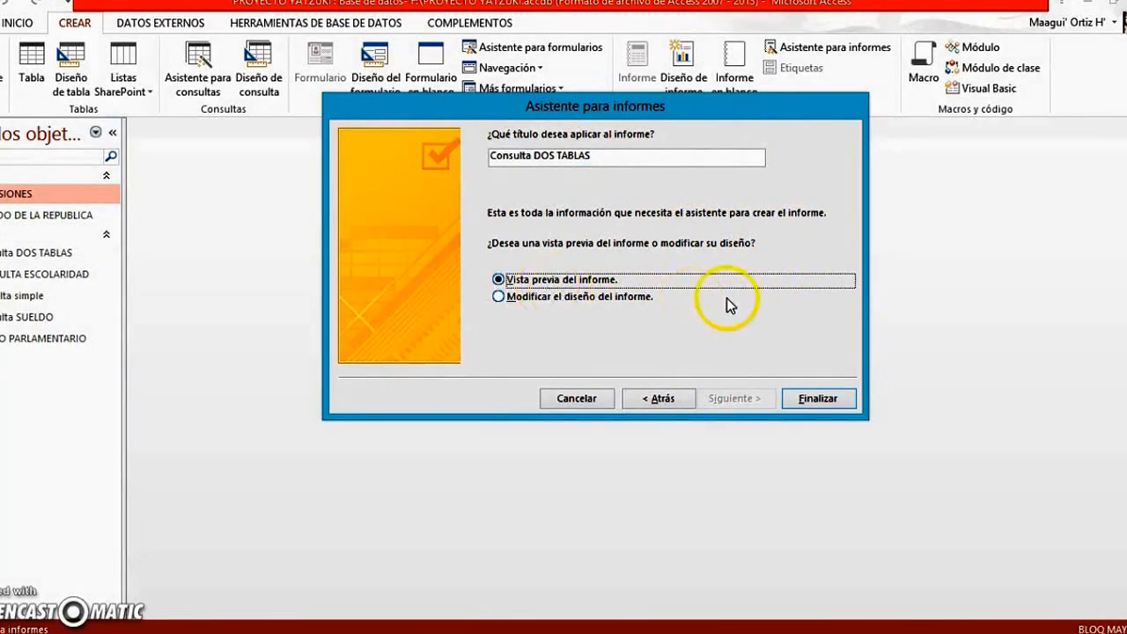
Generate the Consulta DOS TABLAS report with a preview, zoom in on it, and extend the report footer section in Design view
{"action": "left_click", "coordinate": [818, 398]}
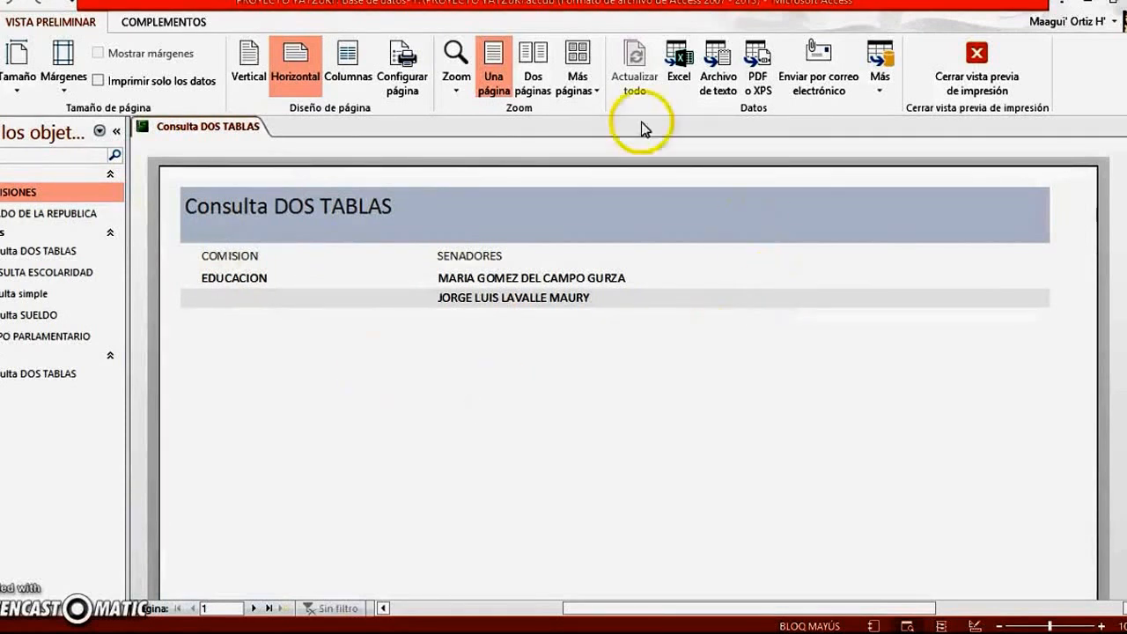
{"action": "left_click", "coordinate": [246, 277]}
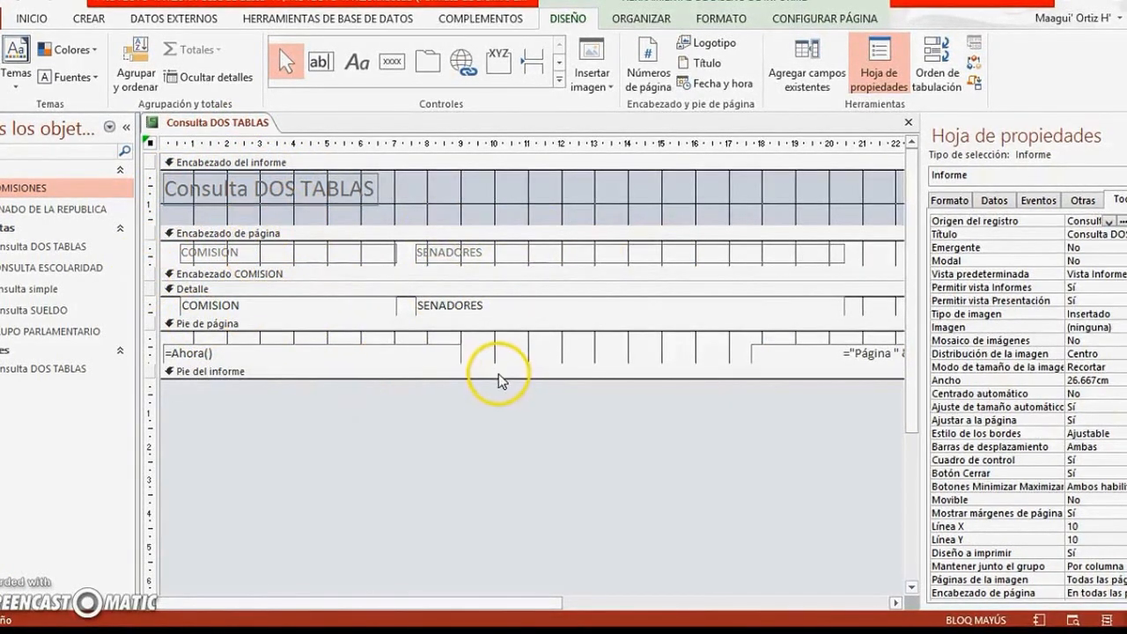
{"action": "left_click_drag", "start_coordinate": [497, 378], "coordinate": [503, 471]}
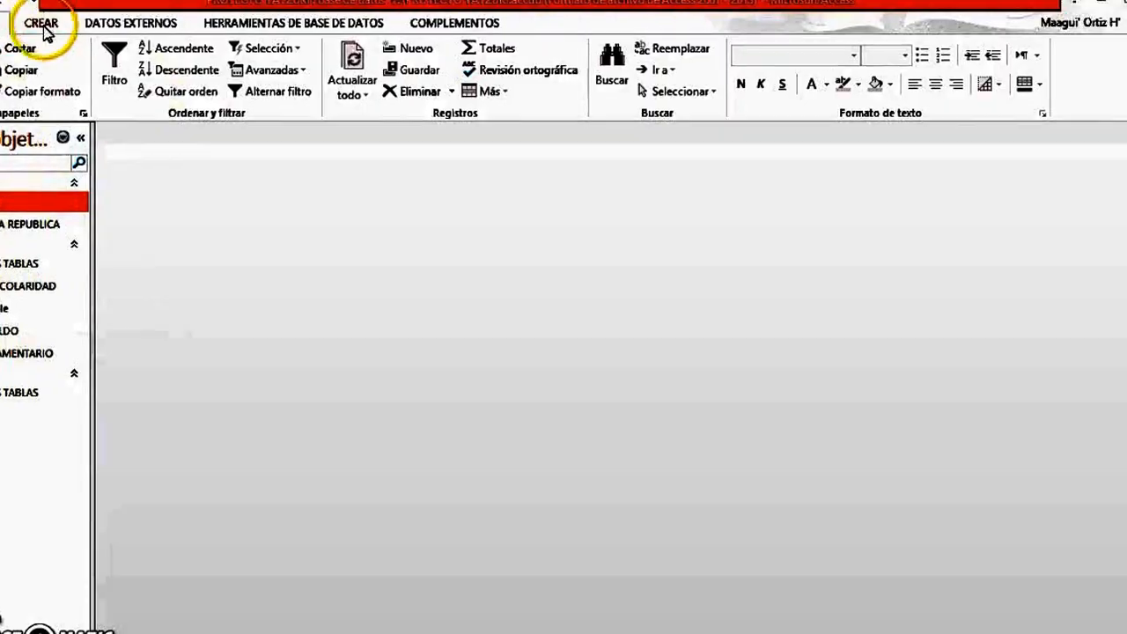
Start another report with the Report Wizard, based on the CONSULTA ESCOLARIDAD query with all of its fields included
{"action": "left_click", "coordinate": [40, 24]}
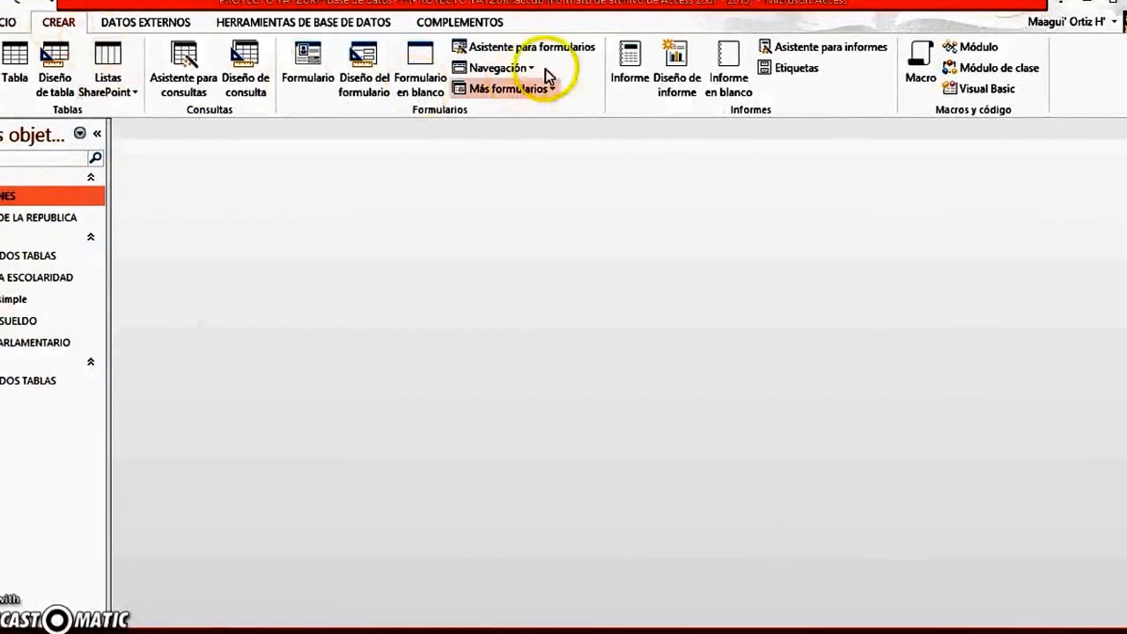
{"action": "left_click", "coordinate": [783, 46]}
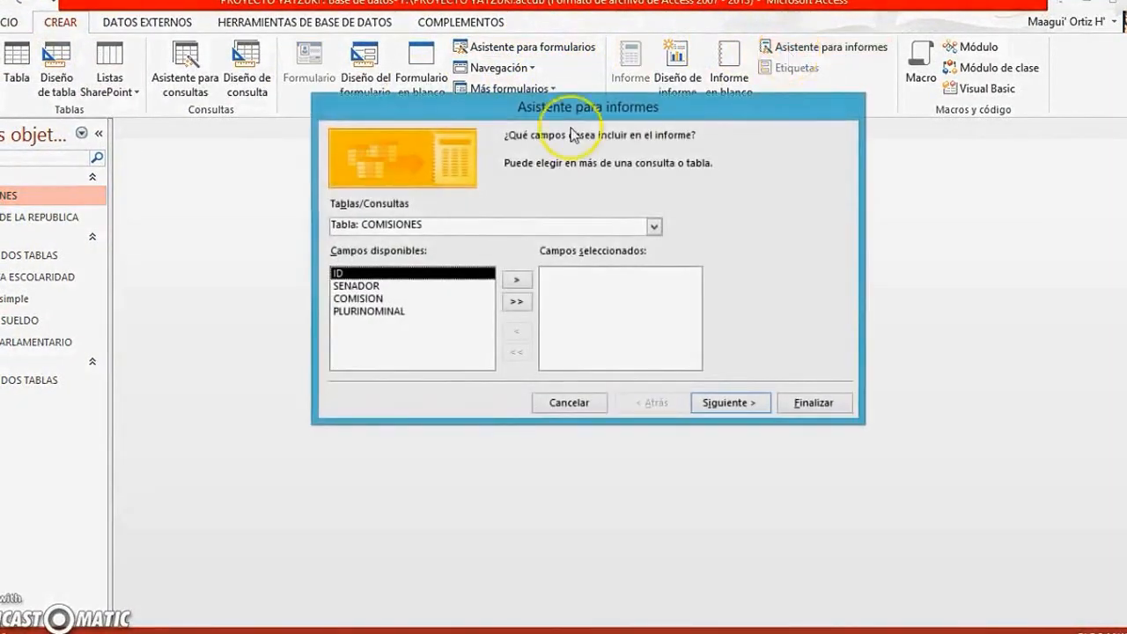
{"action": "left_click", "coordinate": [654, 228]}
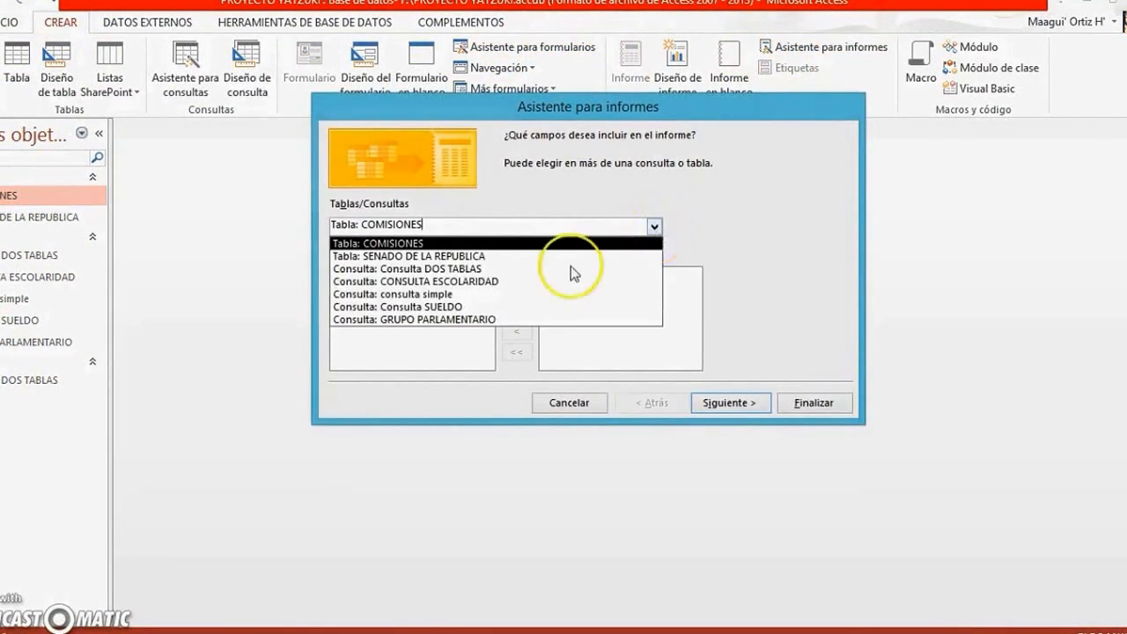
{"action": "left_click", "coordinate": [476, 281]}
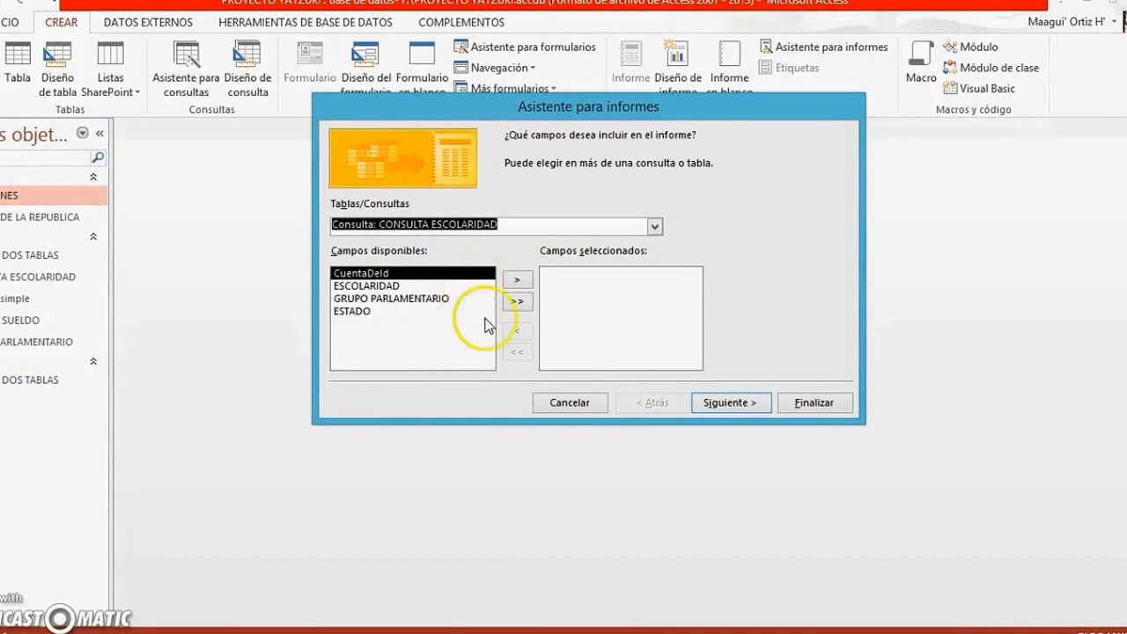
{"action": "left_click", "coordinate": [520, 302]}
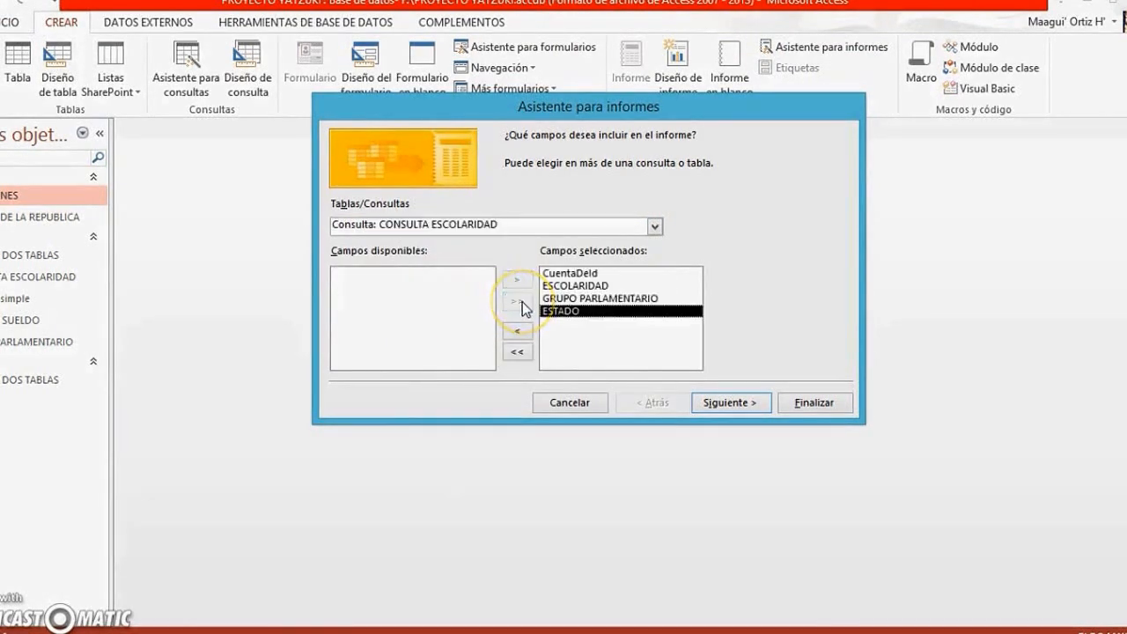
{"action": "left_click", "coordinate": [750, 402]}
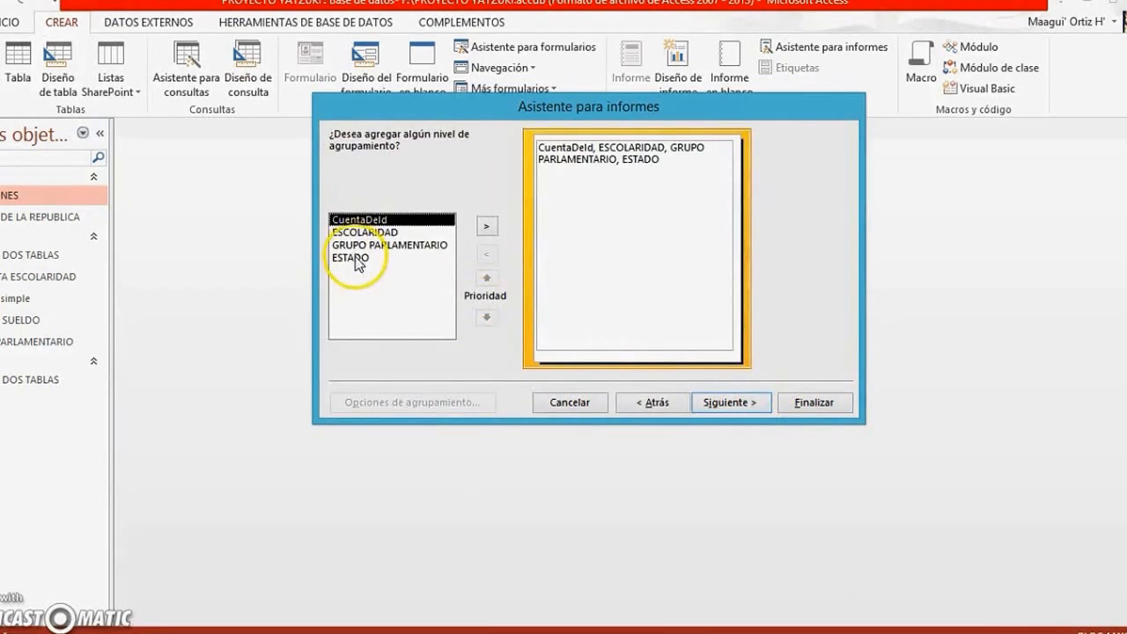
Group the report by ESTADO and sort its detail records by GRUPO PARLAMENTARIO in descending order
{"action": "double_click", "coordinate": [355, 258]}
{"action": "left_click", "coordinate": [727, 406]}
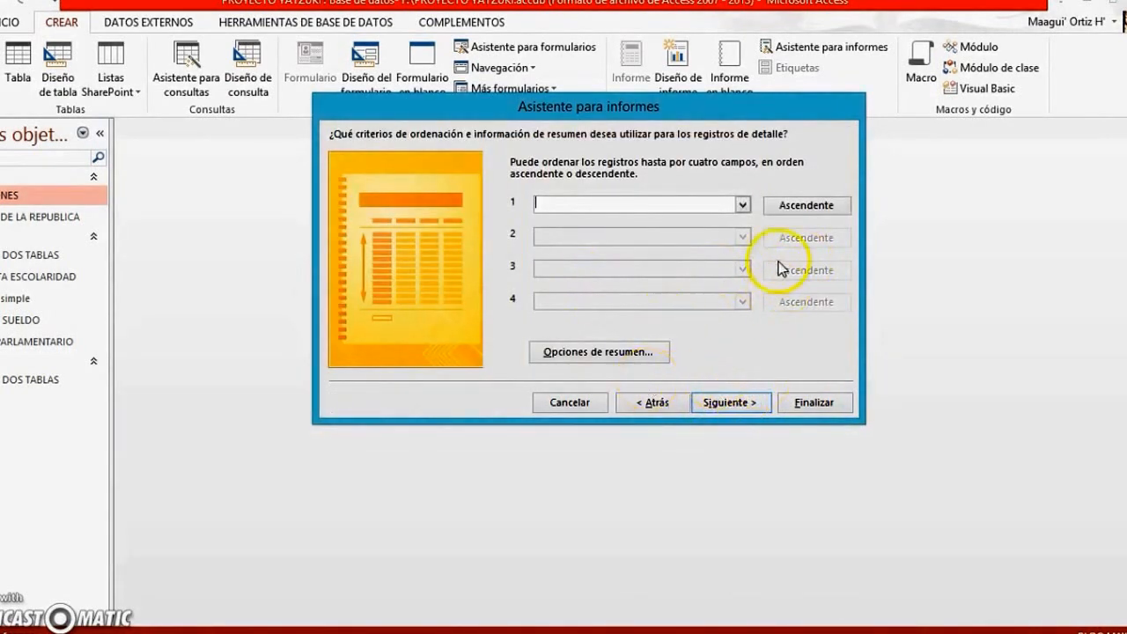
{"action": "left_click", "coordinate": [742, 205]}
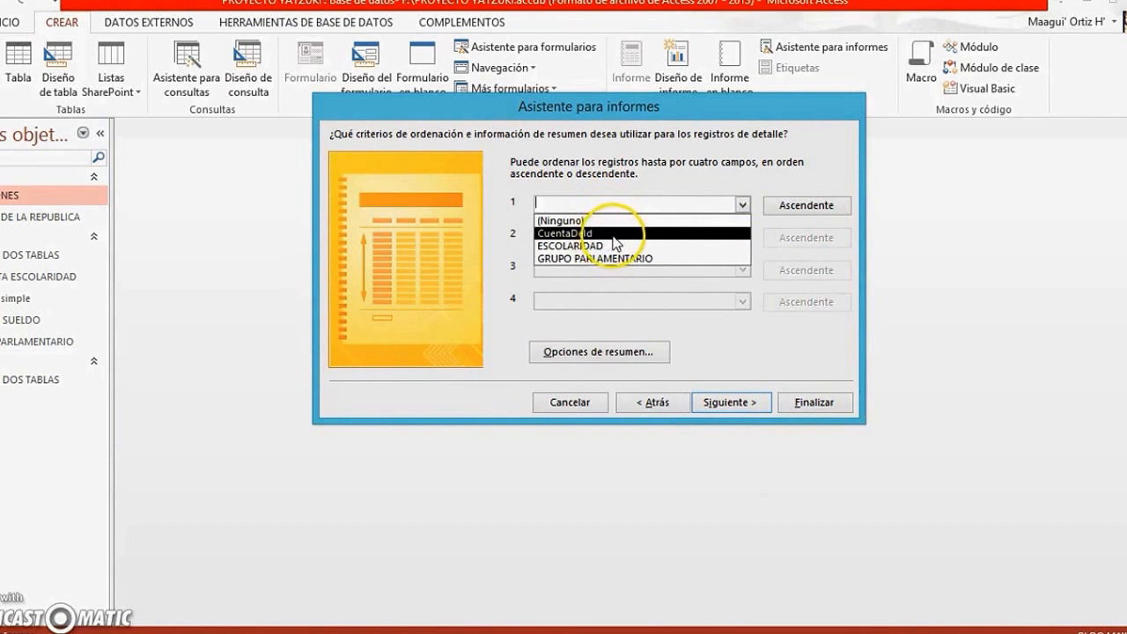
{"action": "left_click", "coordinate": [630, 259]}
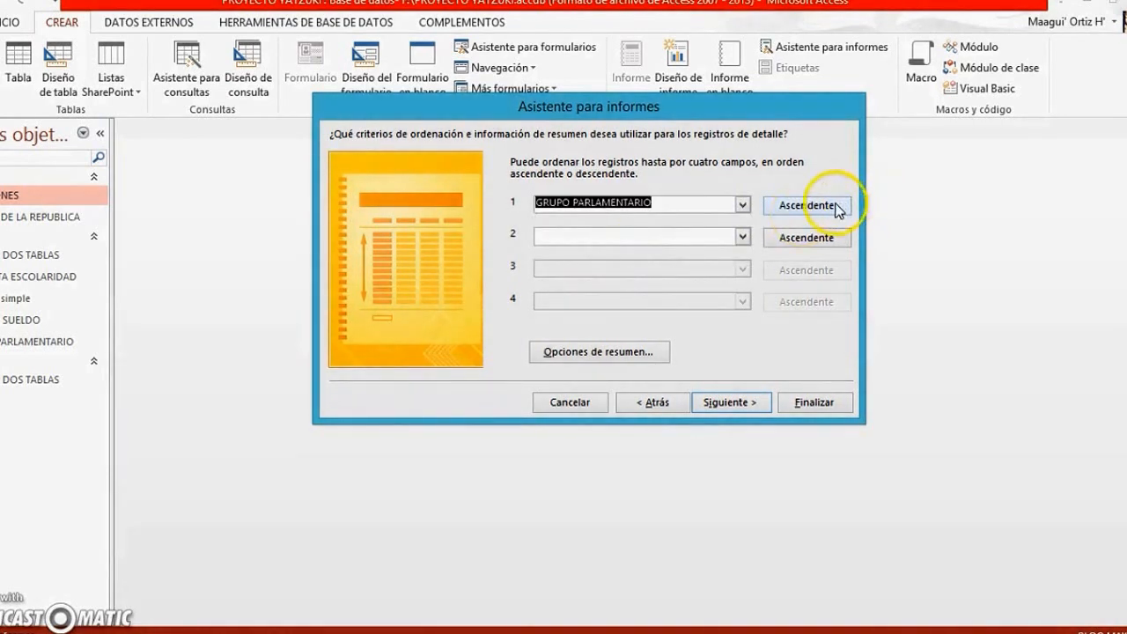
{"action": "left_click", "coordinate": [806, 205]}
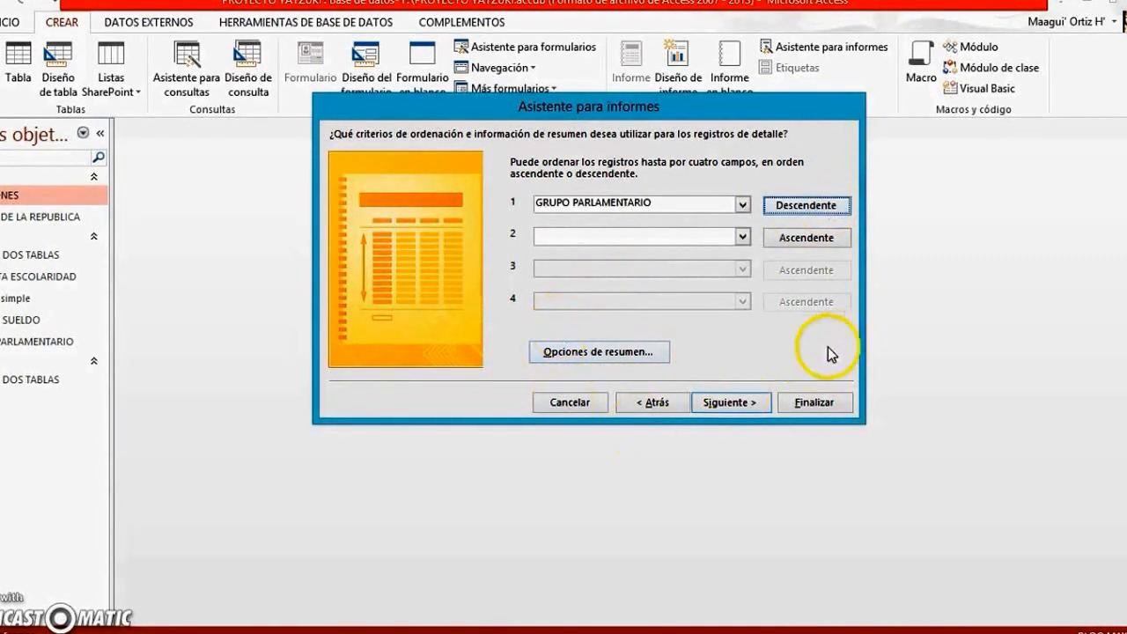
{"action": "left_click", "coordinate": [728, 404]}
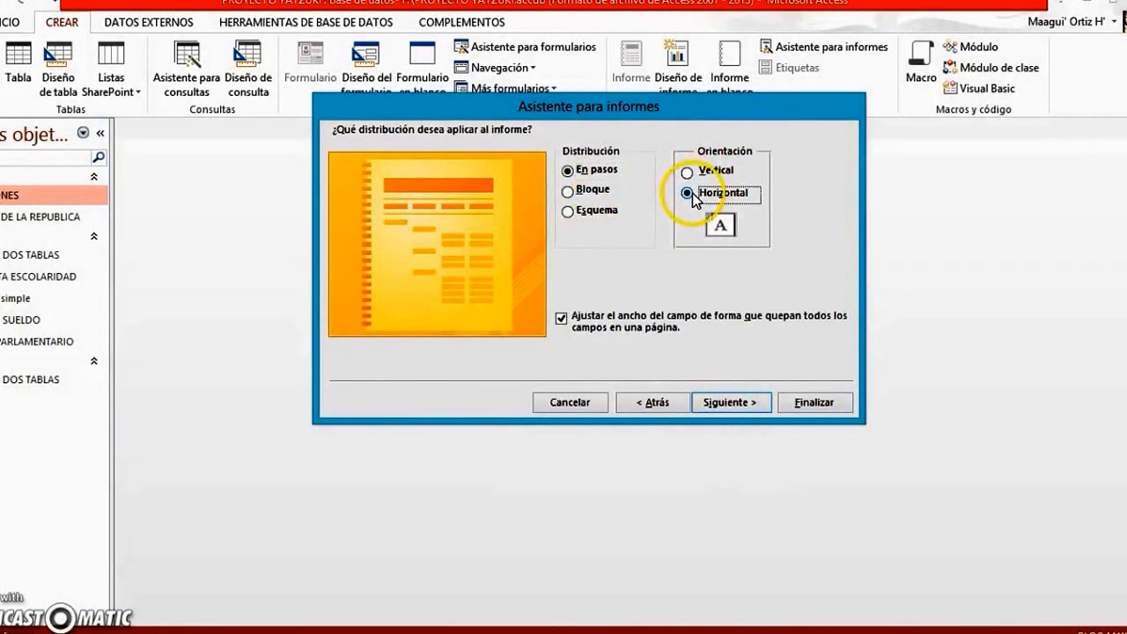
Apply the Esquema distribution with horizontal orientation to the CONSULTA ESCOLARIDAD report and continue to its title options
{"action": "left_click", "coordinate": [567, 211]}
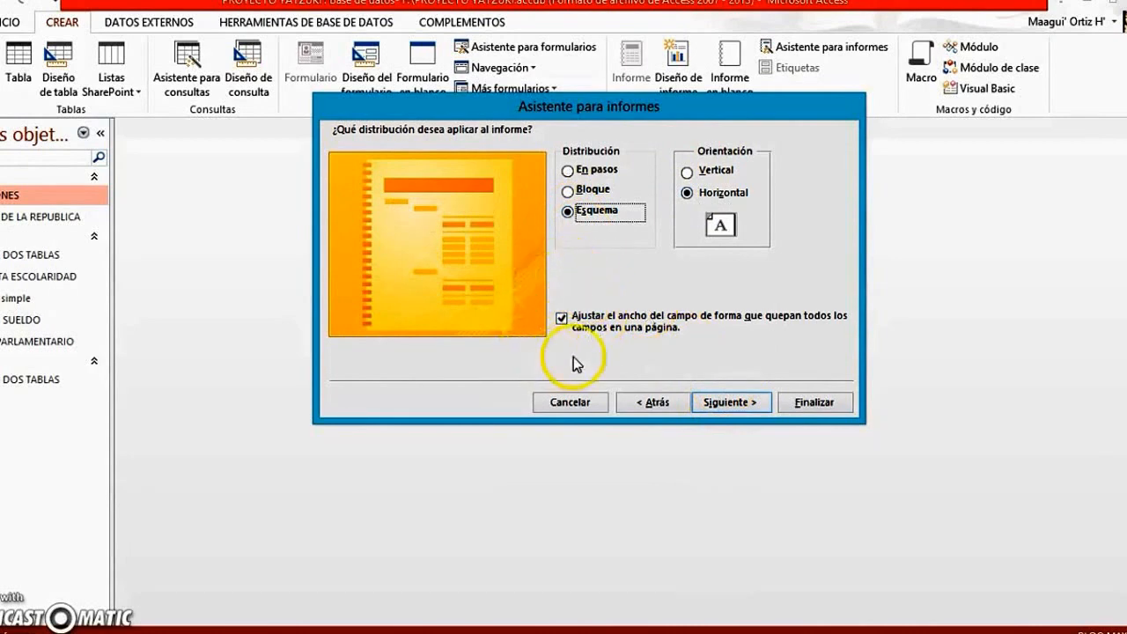
{"action": "left_click", "coordinate": [747, 398]}
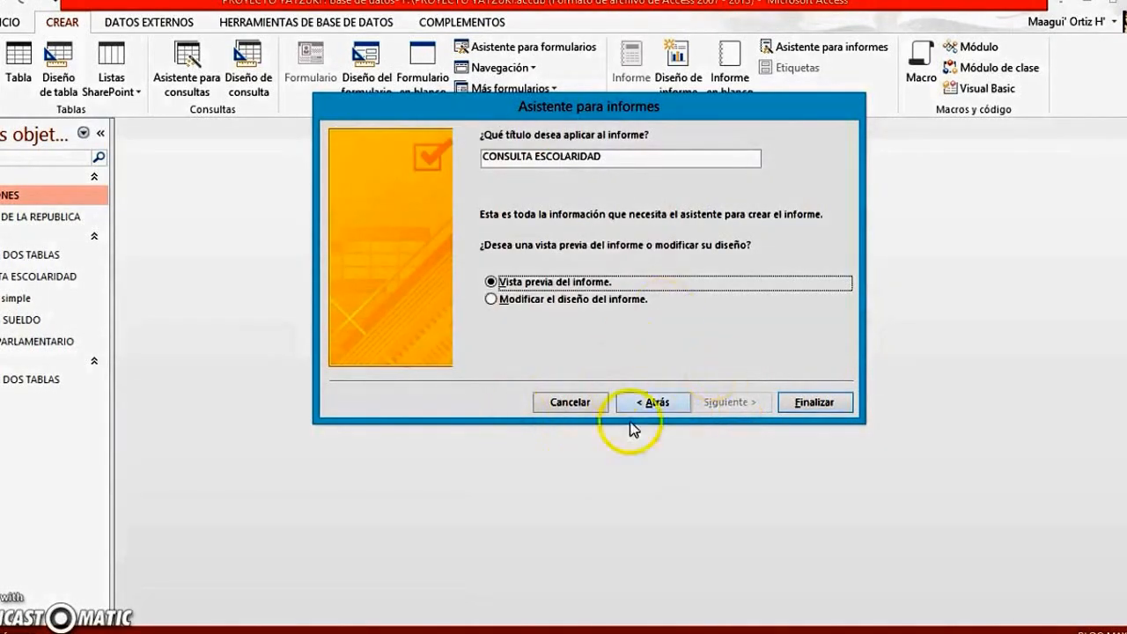
Generate the CONSULTA ESCOLARIDAD report with a preview, page through it to page 4 and back, and close it
{"action": "left_click", "coordinate": [797, 403]}
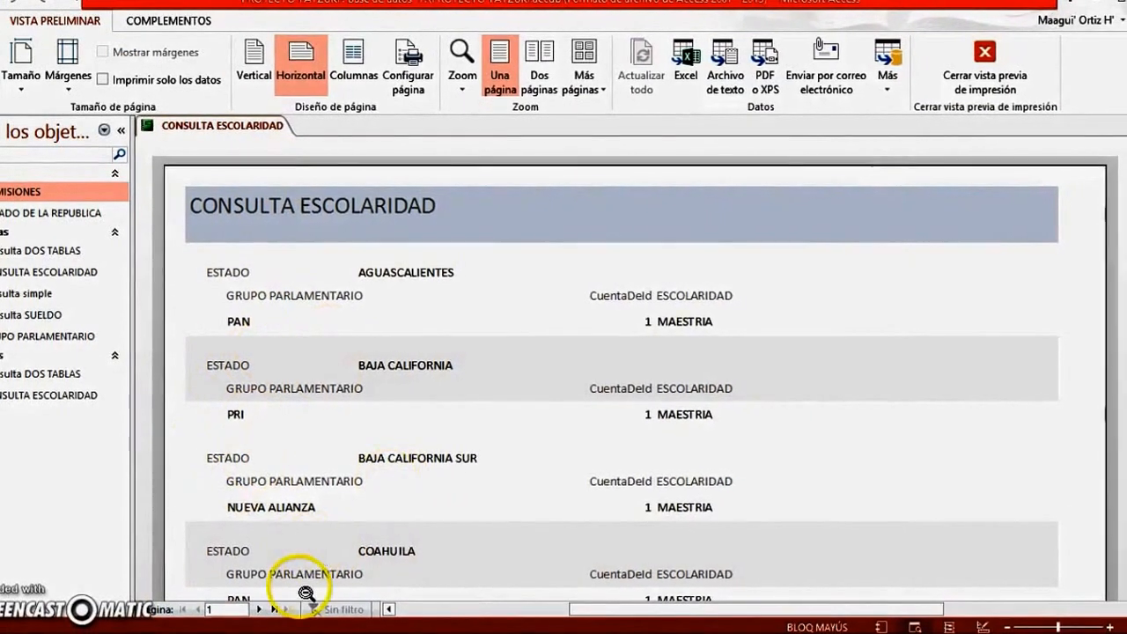
{"action": "left_click", "coordinate": [258, 609]}
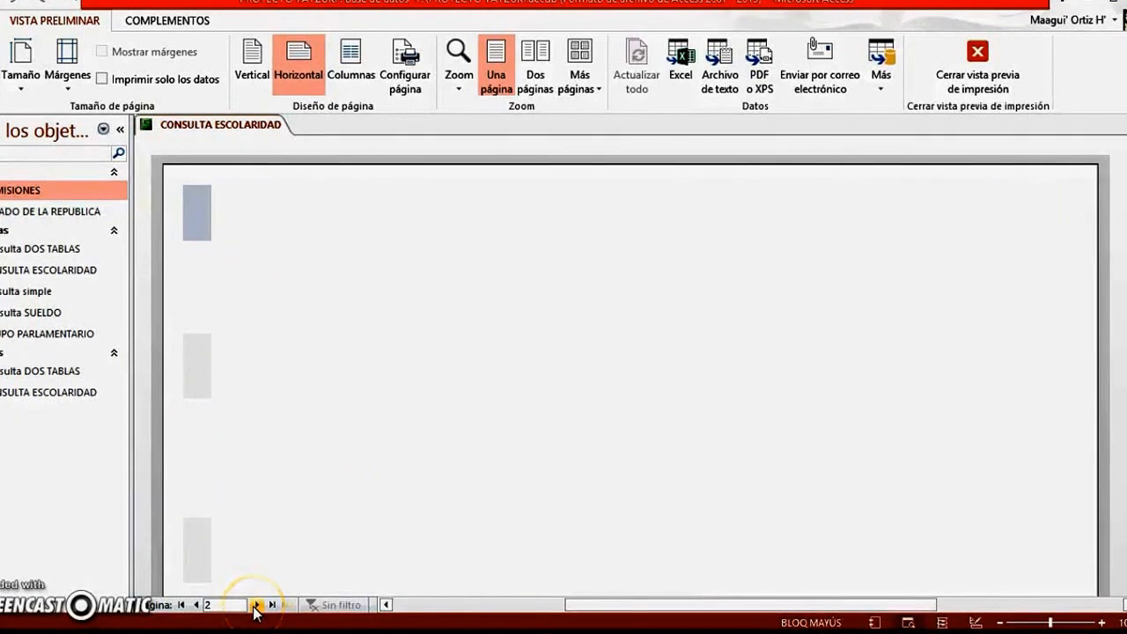
{"action": "left_click", "coordinate": [255, 605]}
{"action": "left_click", "coordinate": [255, 604]}
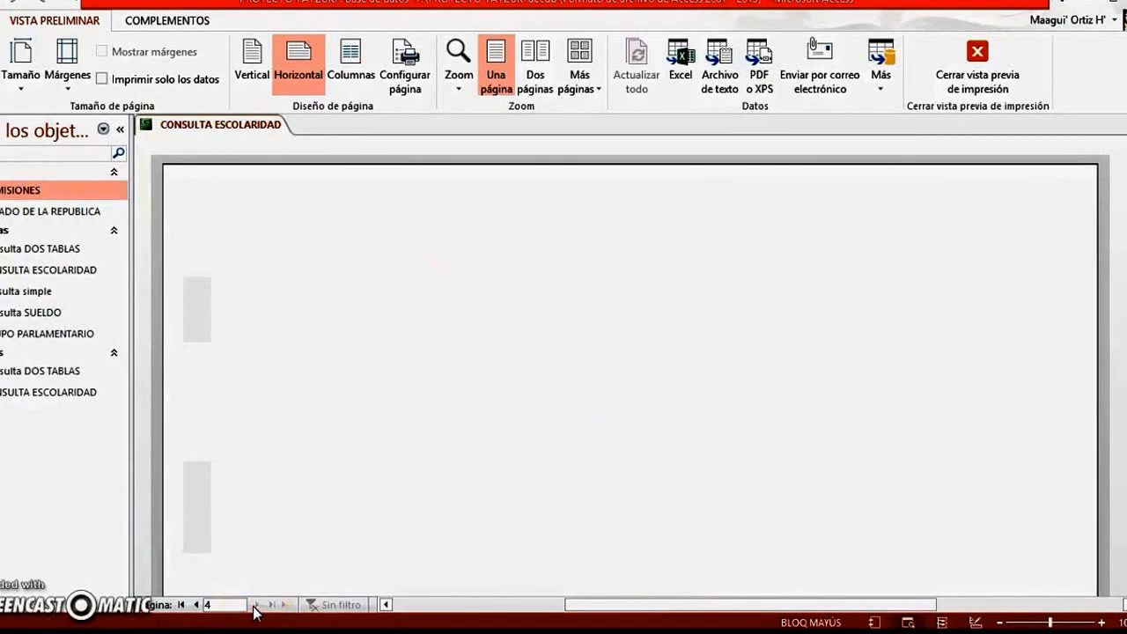
{"action": "left_click", "coordinate": [195, 604]}
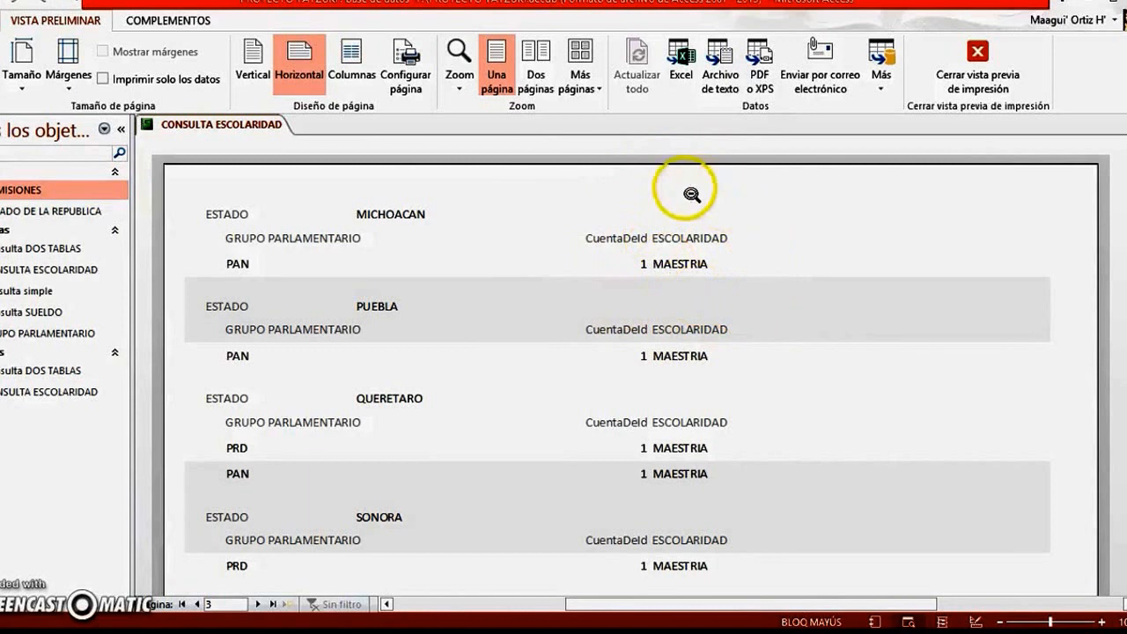
{"action": "left_click", "coordinate": [258, 604]}
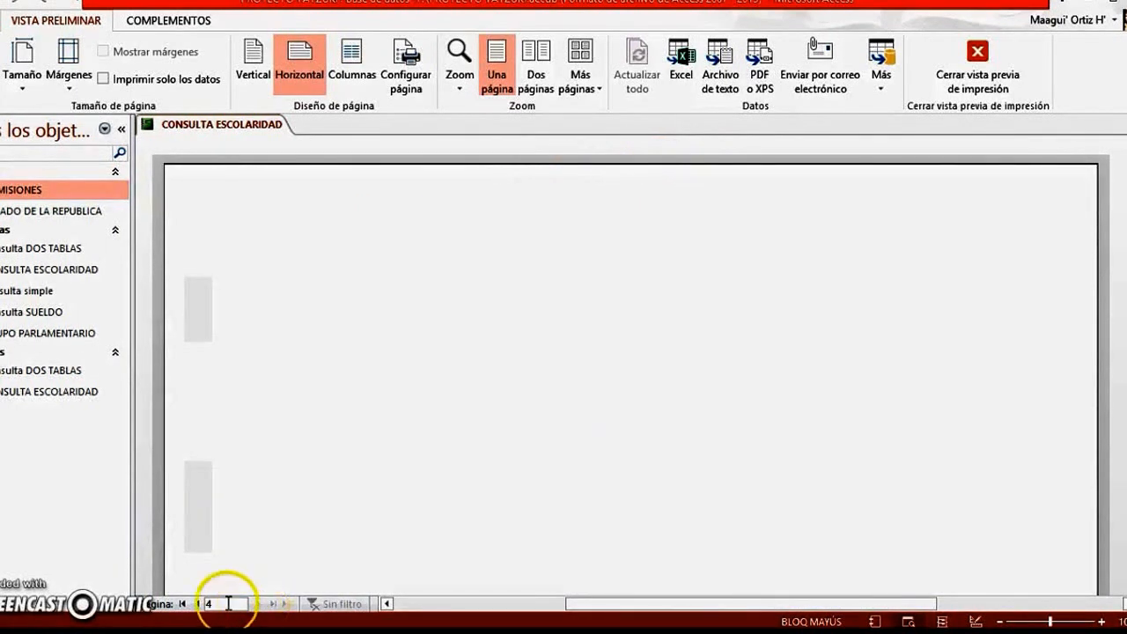
{"action": "left_click", "coordinate": [197, 606]}
{"action": "left_click", "coordinate": [196, 605]}
{"action": "left_click", "coordinate": [196, 606]}
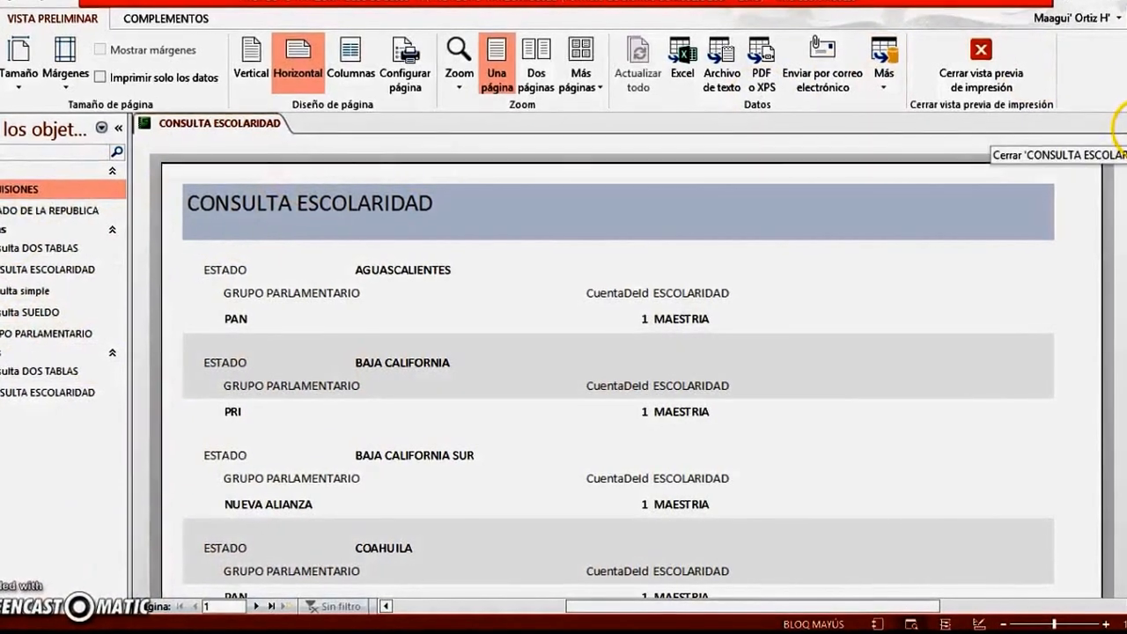
{"action": "left_click", "coordinate": [1126, 127]}
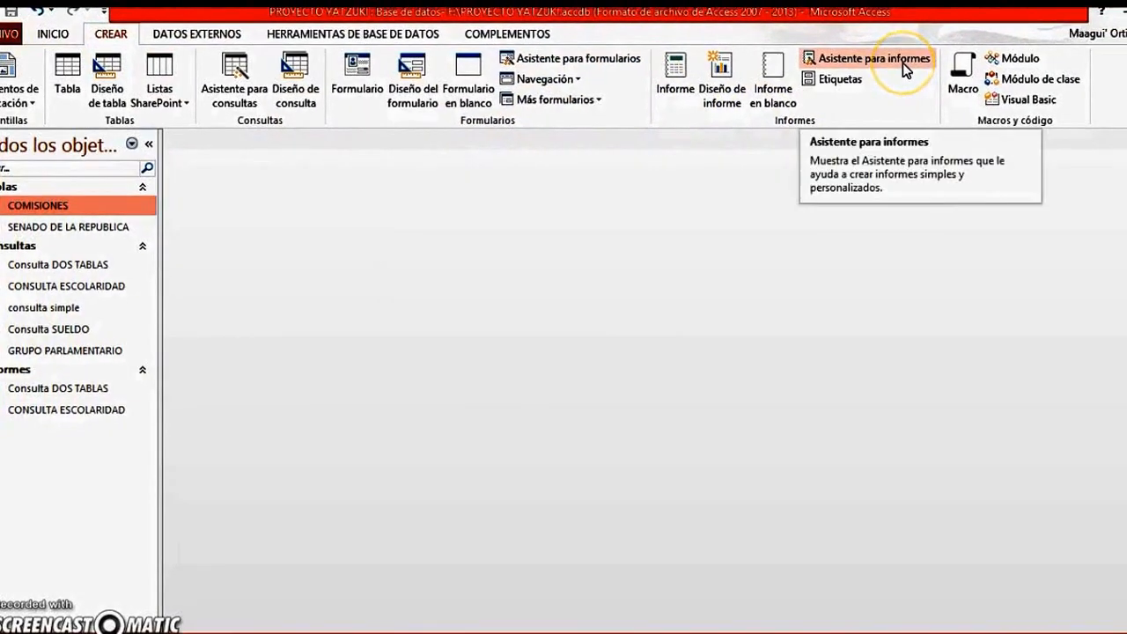
Start a new report with the Report Wizard, based on the consulta simple query with all of its fields included
{"action": "left_click", "coordinate": [896, 62]}
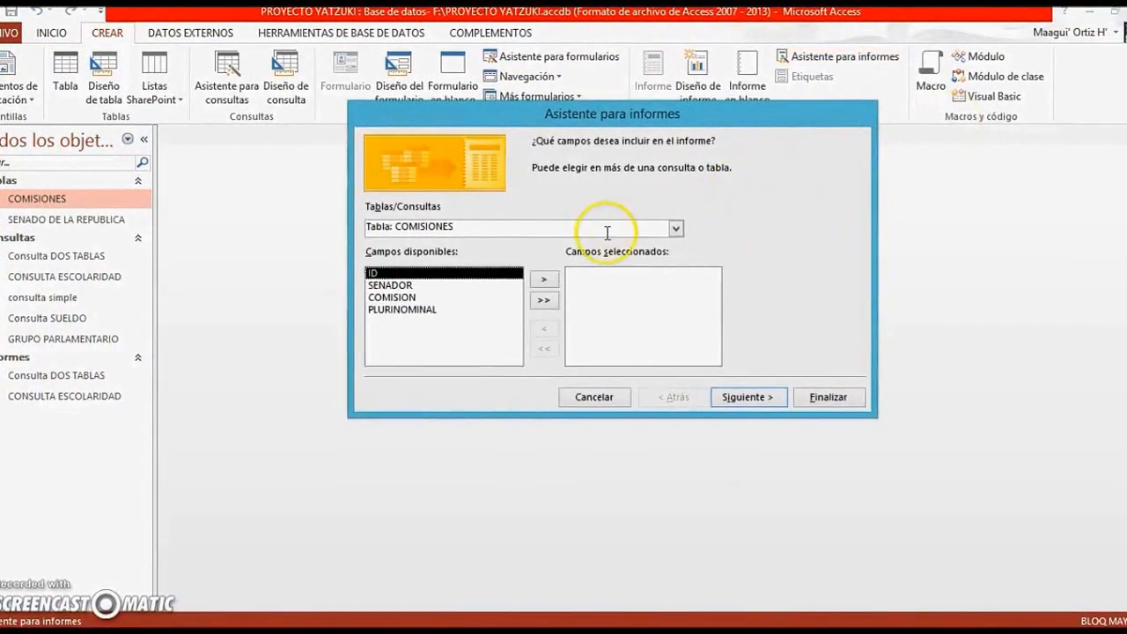
{"action": "left_click", "coordinate": [675, 228]}
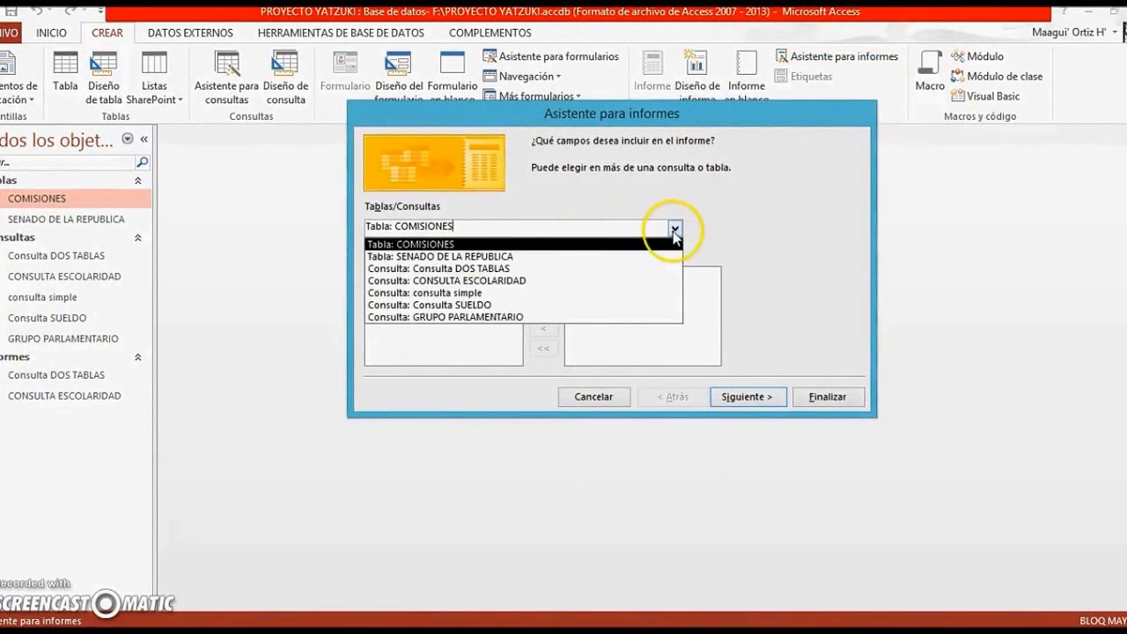
{"action": "left_click", "coordinate": [489, 293]}
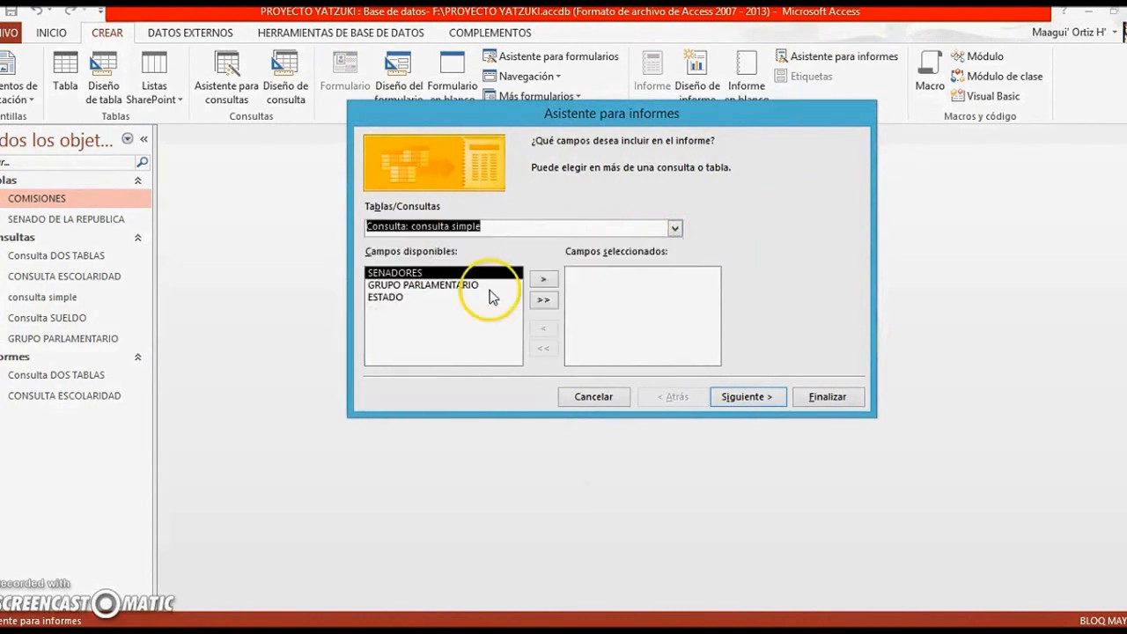
{"action": "left_click", "coordinate": [543, 300]}
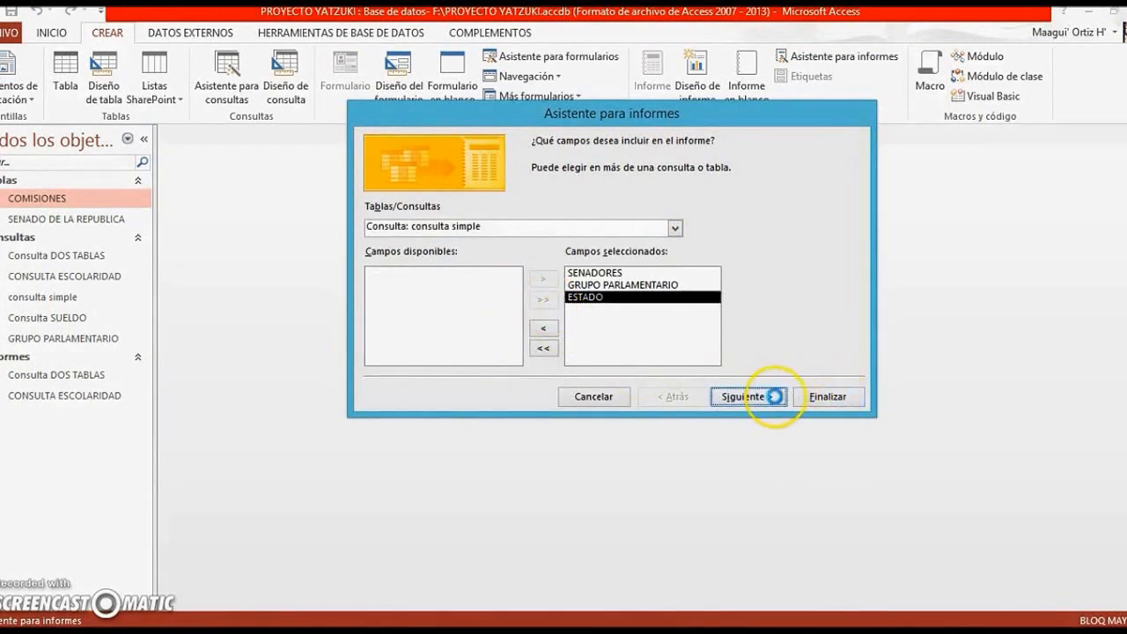
Generate the consulta simple report in Tabular distribution with vertical orientation and no grouping or sorting, and review its second page before closing it
{"action": "left_click", "coordinate": [771, 396]}
{"action": "left_click", "coordinate": [740, 398]}
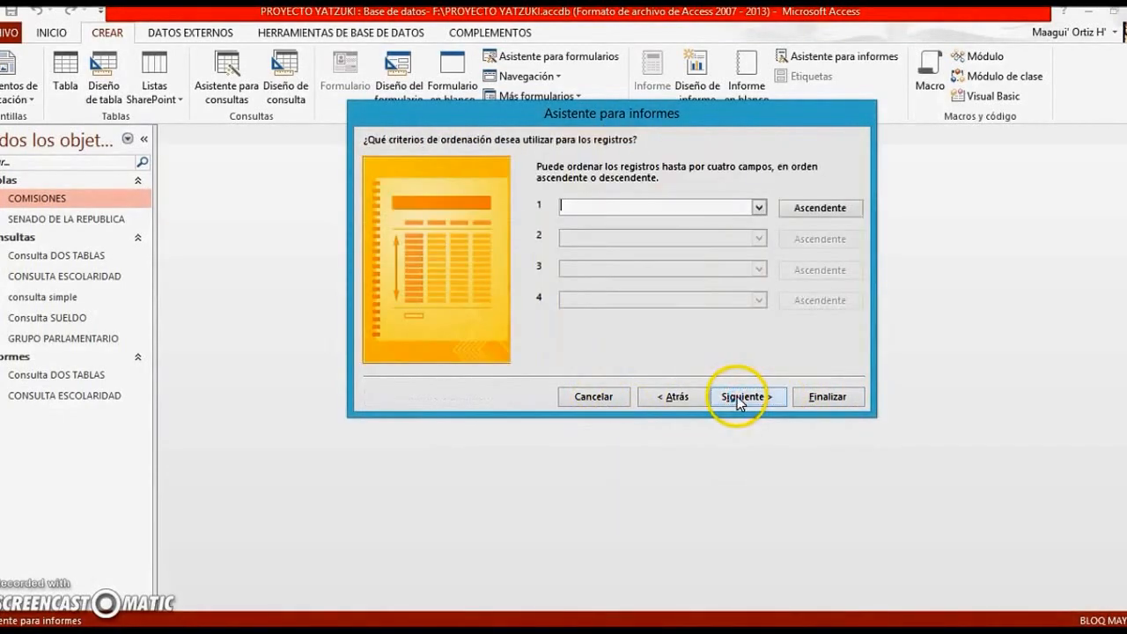
{"action": "left_click", "coordinate": [743, 398]}
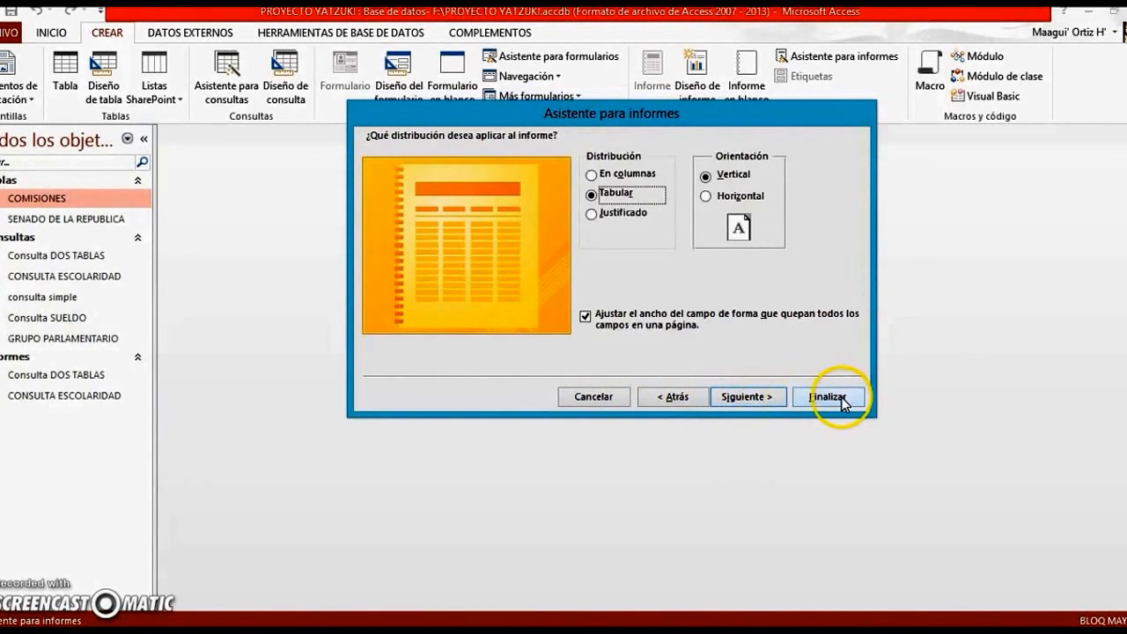
{"action": "left_click", "coordinate": [830, 397]}
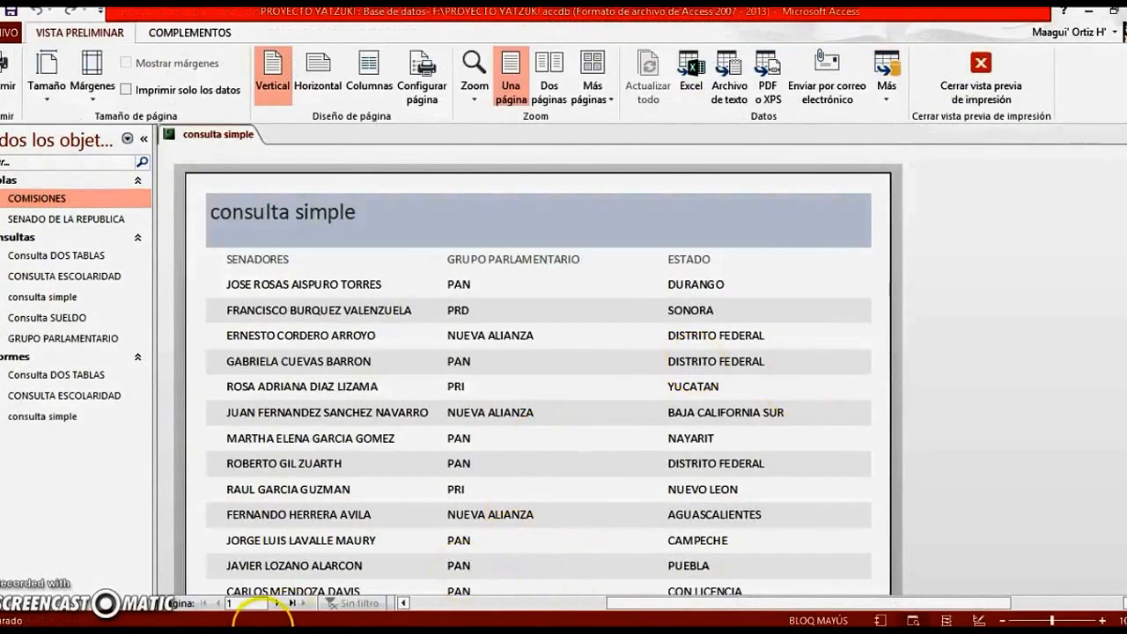
{"action": "left_click", "coordinate": [278, 604]}
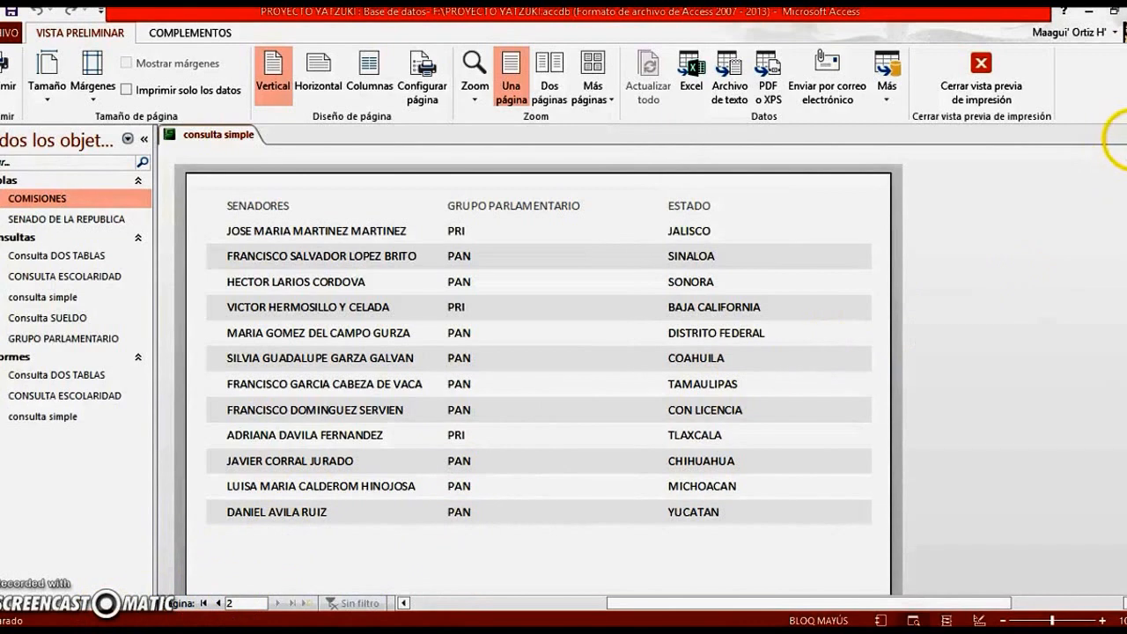
{"action": "left_click", "coordinate": [1116, 135]}
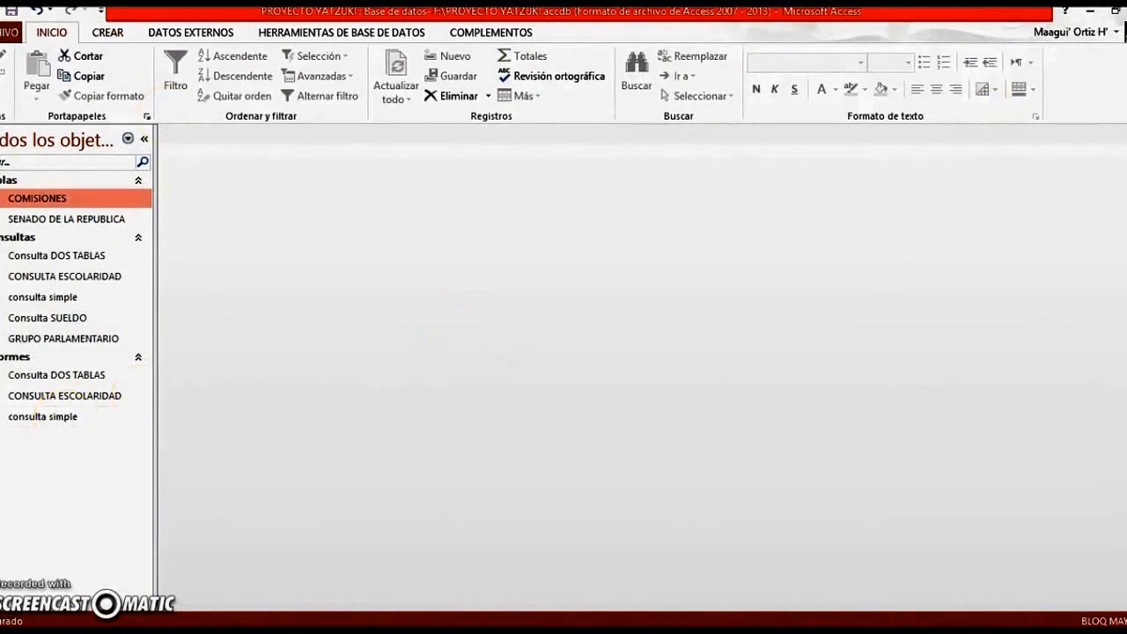
Start a new report with the Report Wizard, based on the Consulta SUELDO query with all of its fields included
{"action": "left_click", "coordinate": [105, 32]}
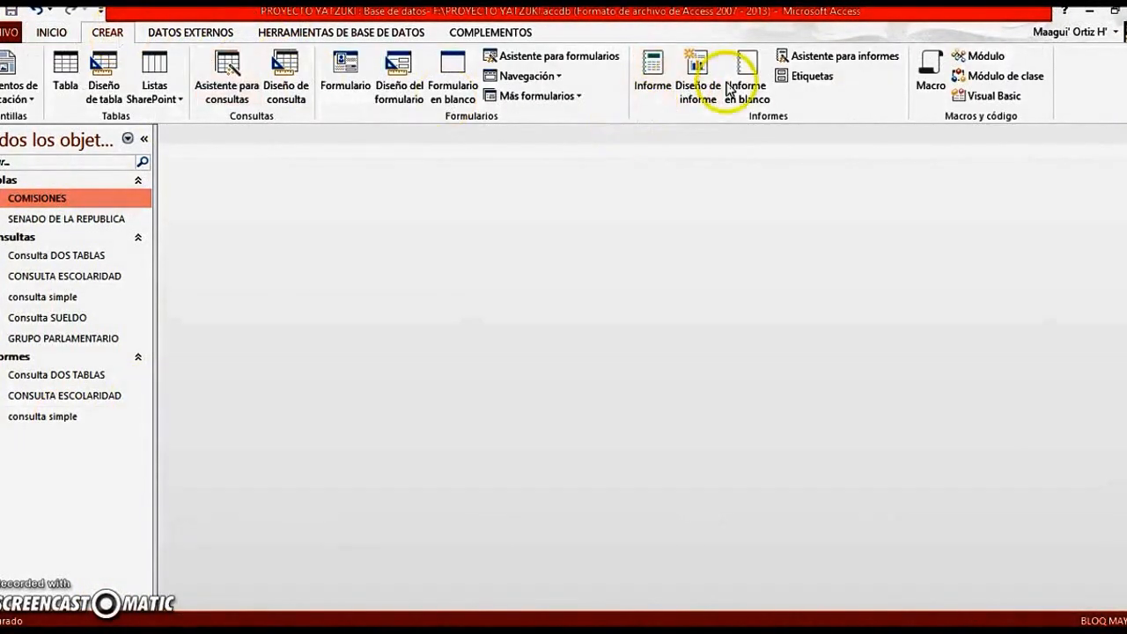
{"action": "left_click", "coordinate": [853, 65]}
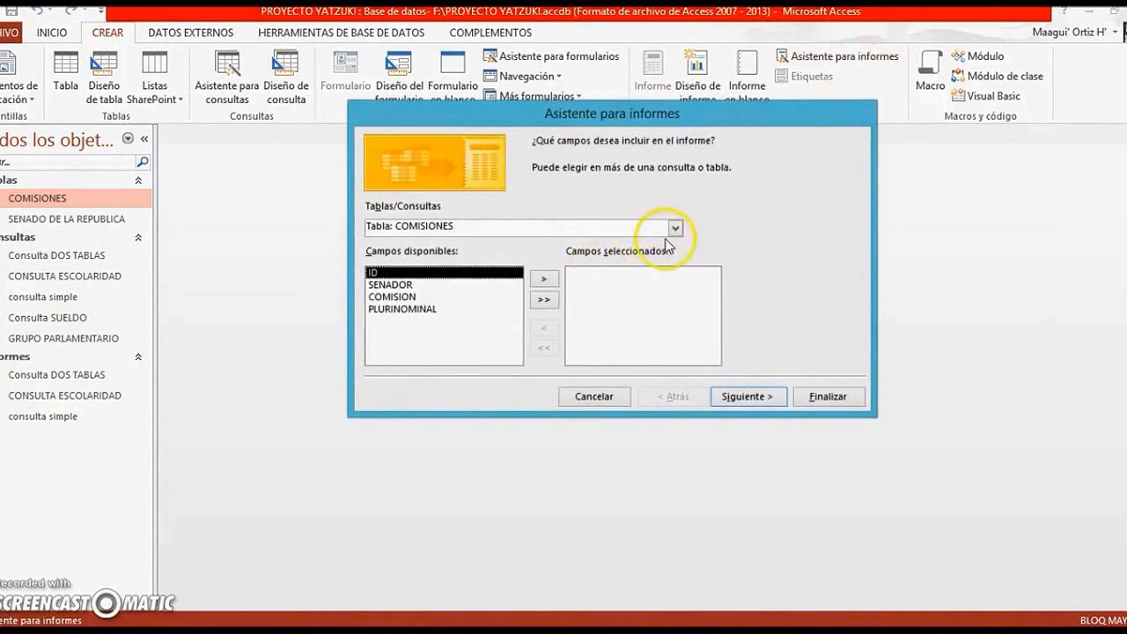
{"action": "left_click", "coordinate": [674, 228]}
{"action": "left_click", "coordinate": [475, 300]}
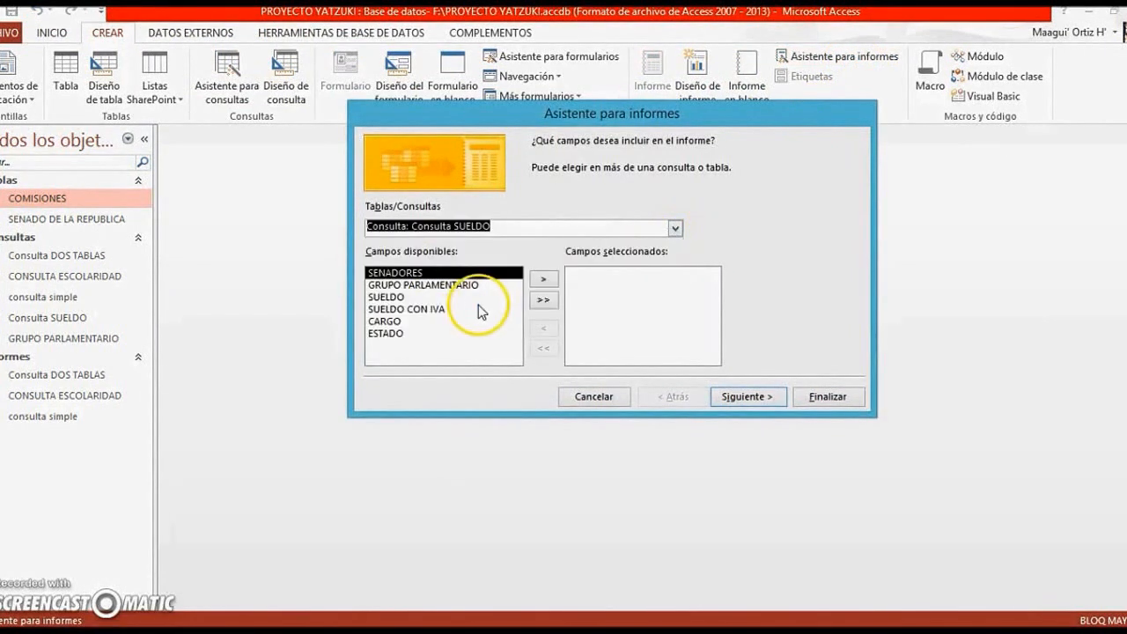
{"action": "left_click", "coordinate": [543, 300]}
Generate the Consulta SUELDO report without grouping or sorting, and review its second page before closing it
{"action": "left_click", "coordinate": [747, 396]}
{"action": "left_click", "coordinate": [747, 397]}
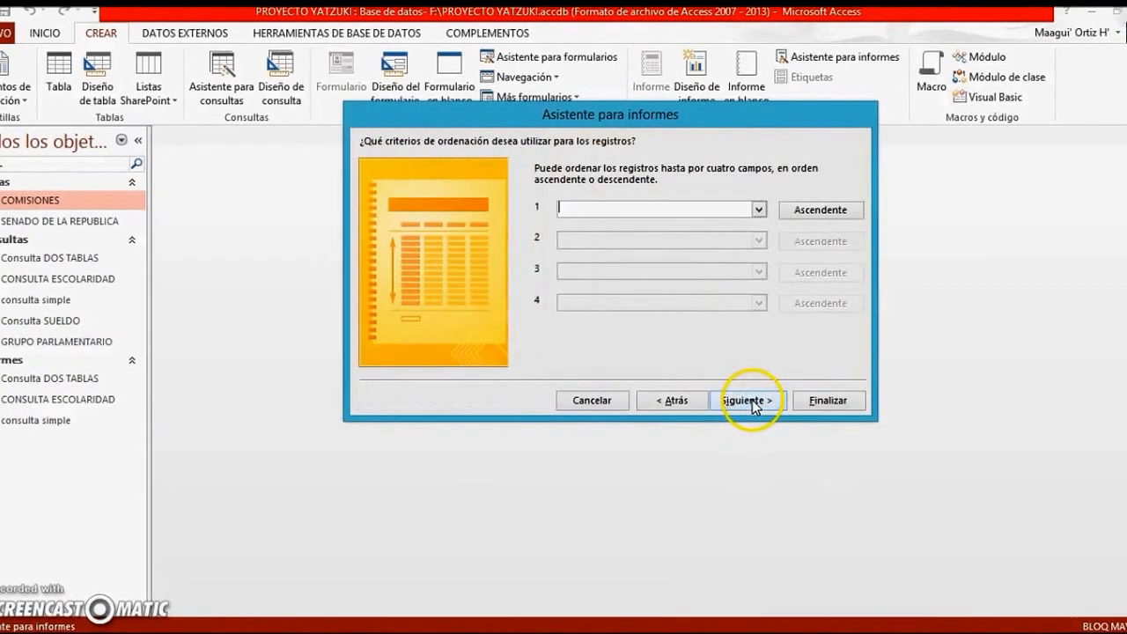
{"action": "left_click", "coordinate": [825, 401]}
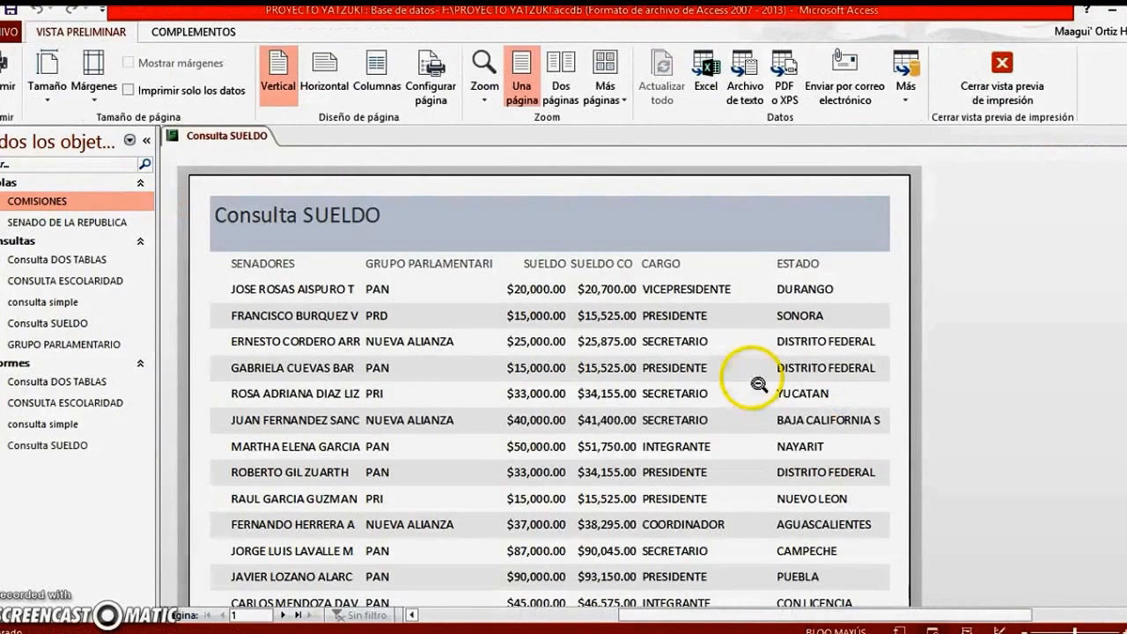
{"action": "left_click", "coordinate": [286, 615]}
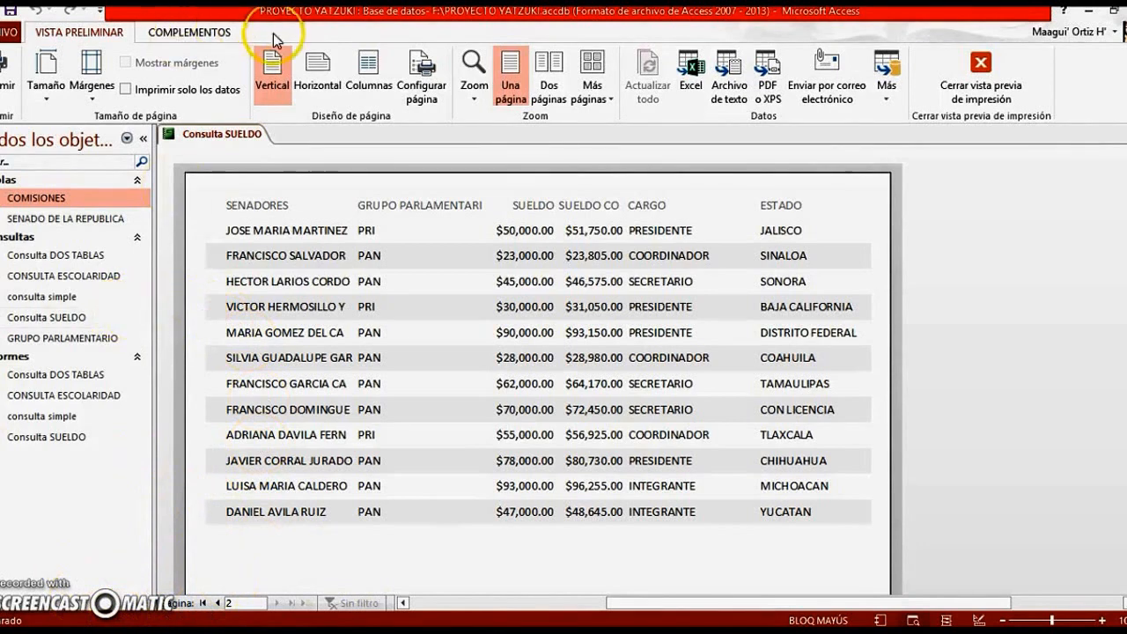
{"action": "left_click", "coordinate": [1122, 136]}
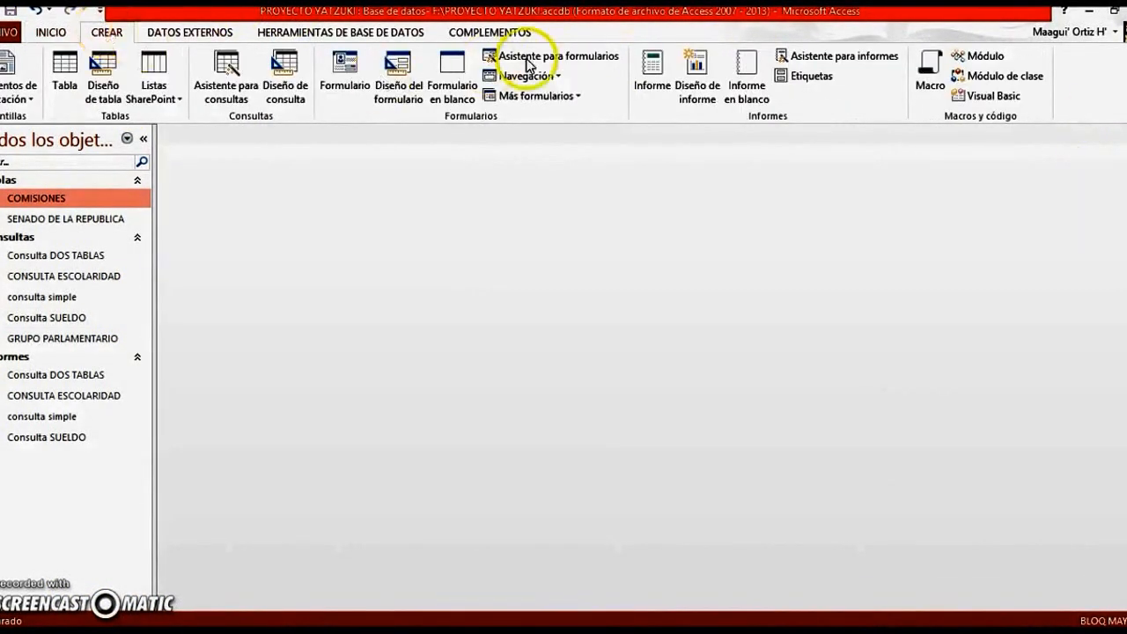
Start a new report with the Report Wizard, based on the GRUPO PARLAMENTARIO query with both of its fields included
{"action": "left_click", "coordinate": [845, 62]}
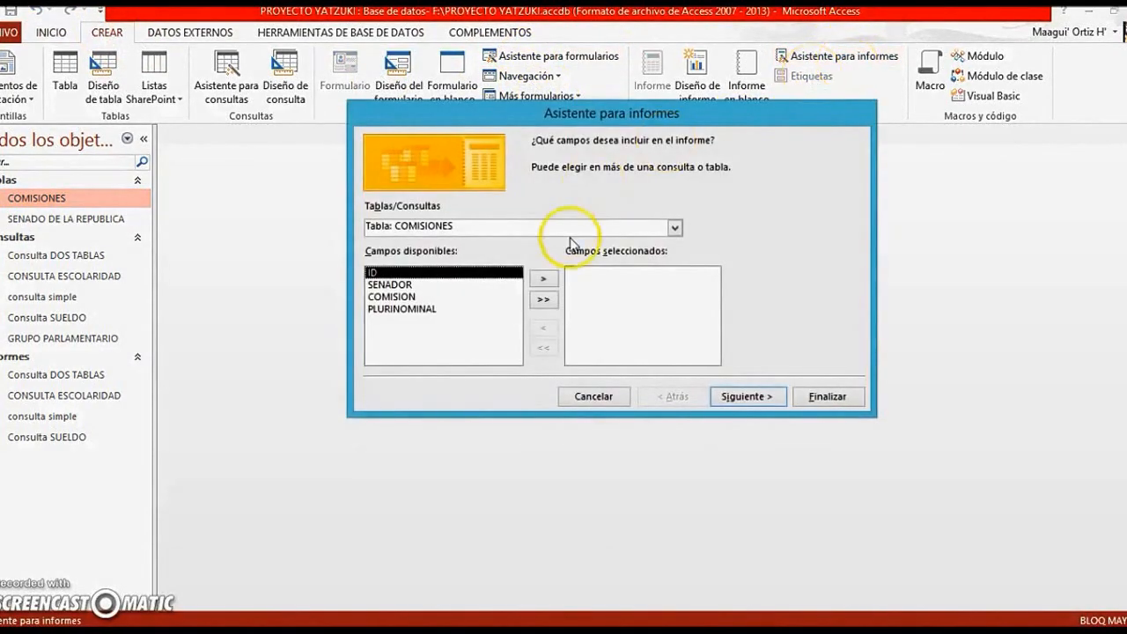
{"action": "left_click", "coordinate": [674, 227]}
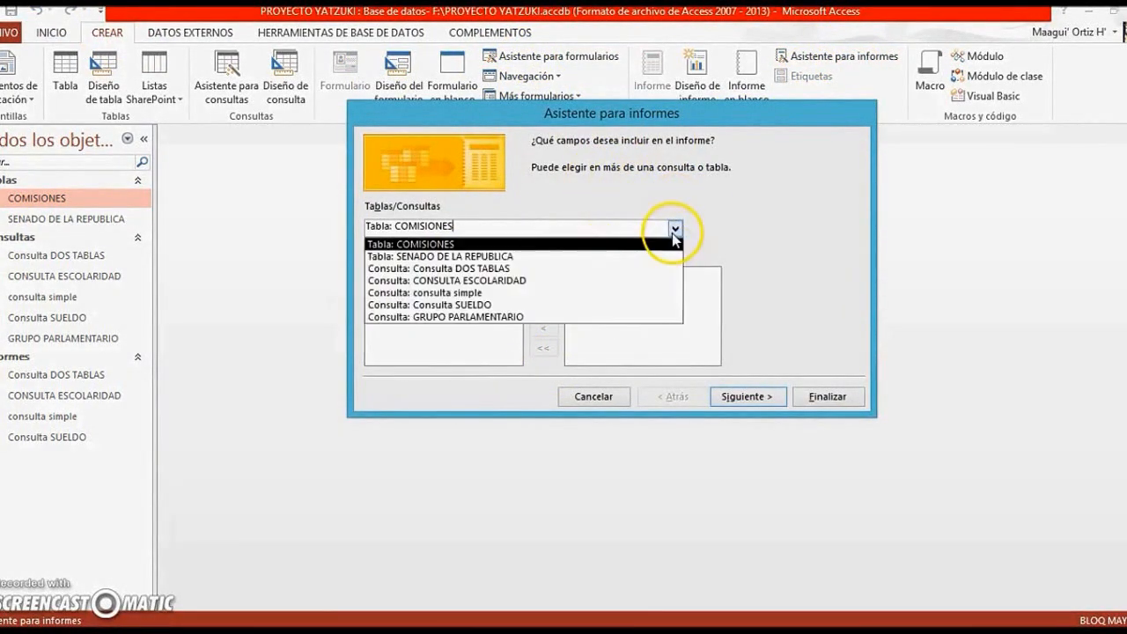
{"action": "left_click", "coordinate": [518, 318]}
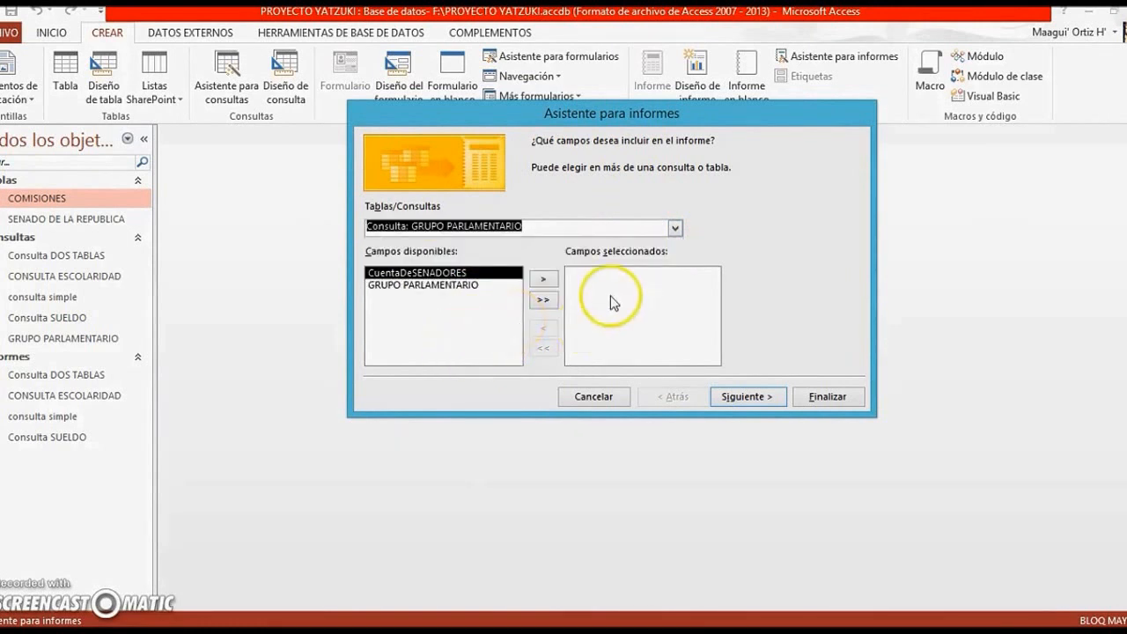
{"action": "left_click", "coordinate": [543, 299]}
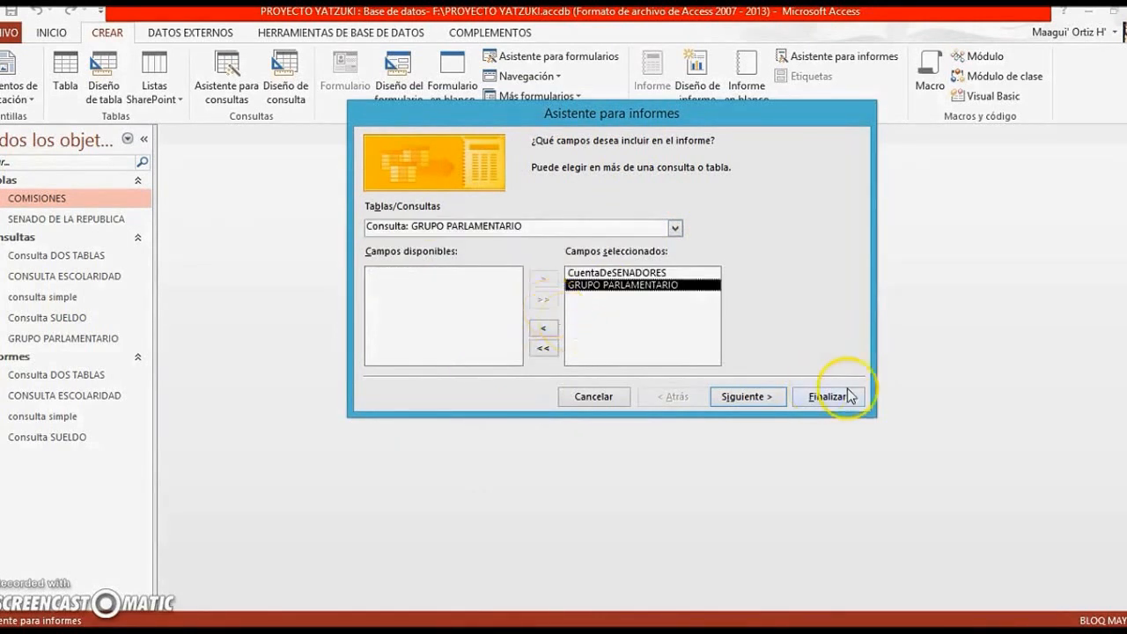
Generate the GRUPO PARLAMENTARIO report without grouping or sorting, using the Justificado distribution and vertical orientation
{"action": "left_click", "coordinate": [747, 396]}
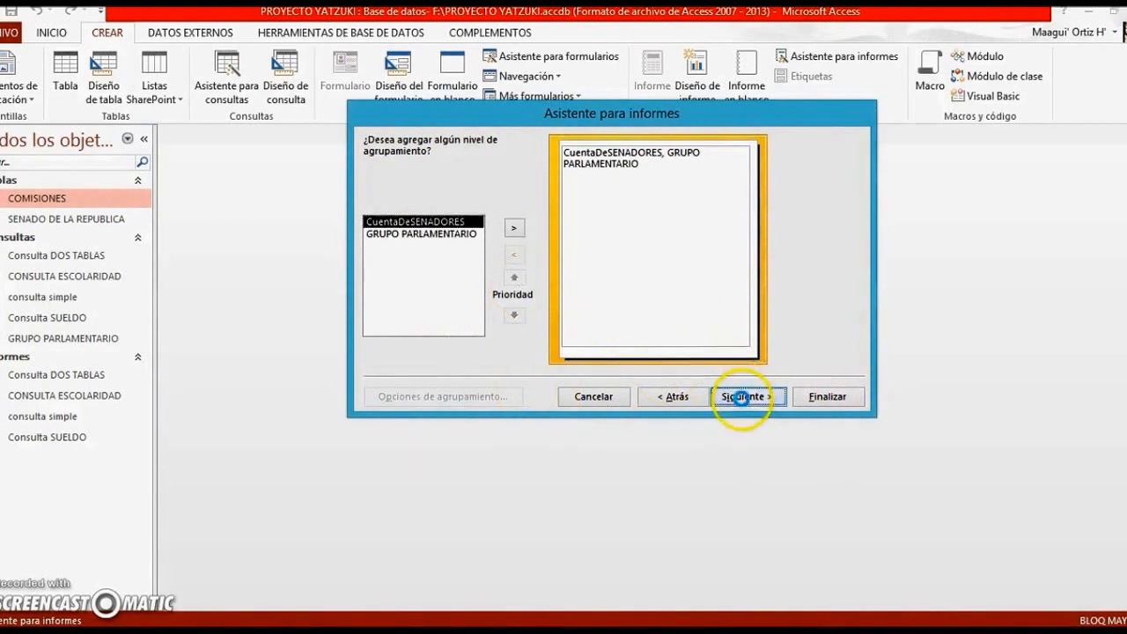
{"action": "left_click", "coordinate": [747, 396]}
{"action": "left_click", "coordinate": [746, 398]}
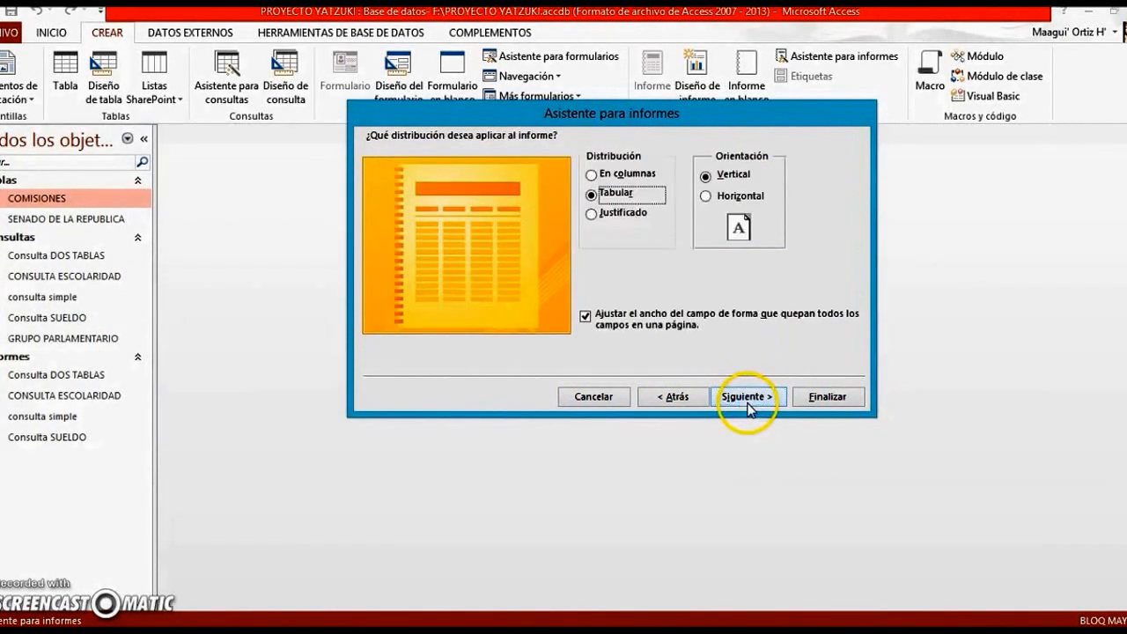
{"action": "left_click", "coordinate": [590, 215]}
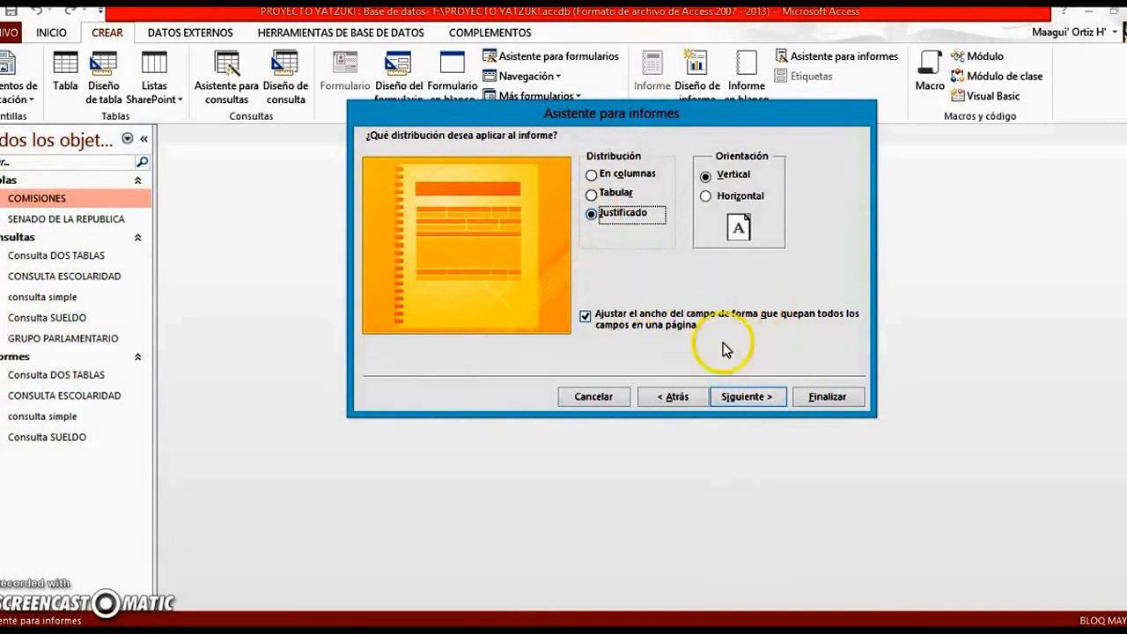
{"action": "left_click", "coordinate": [827, 397]}
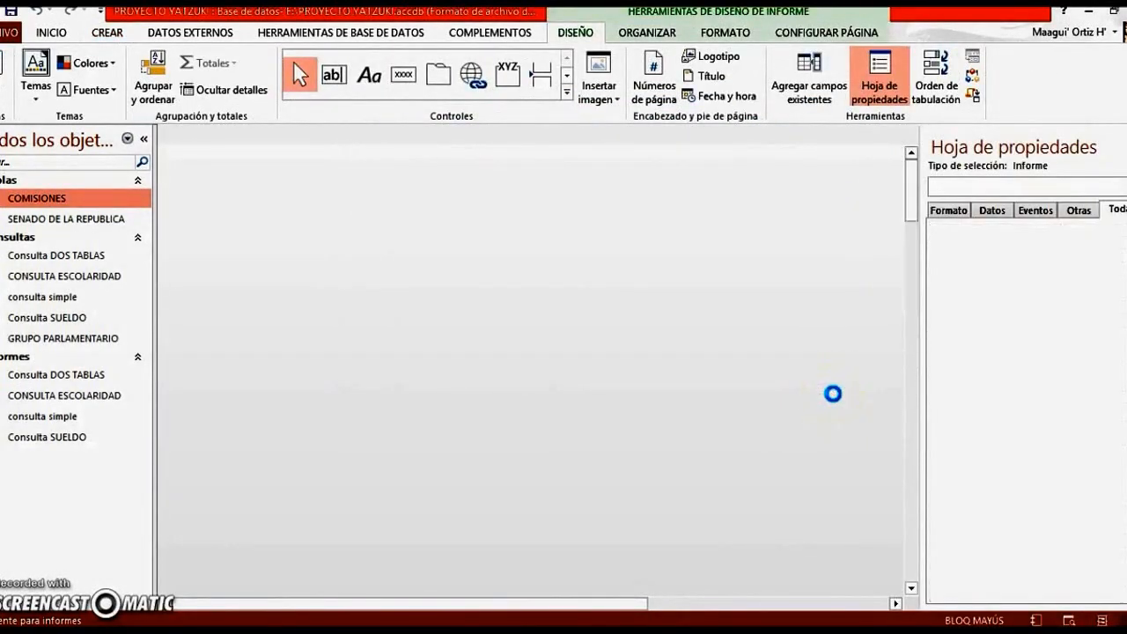